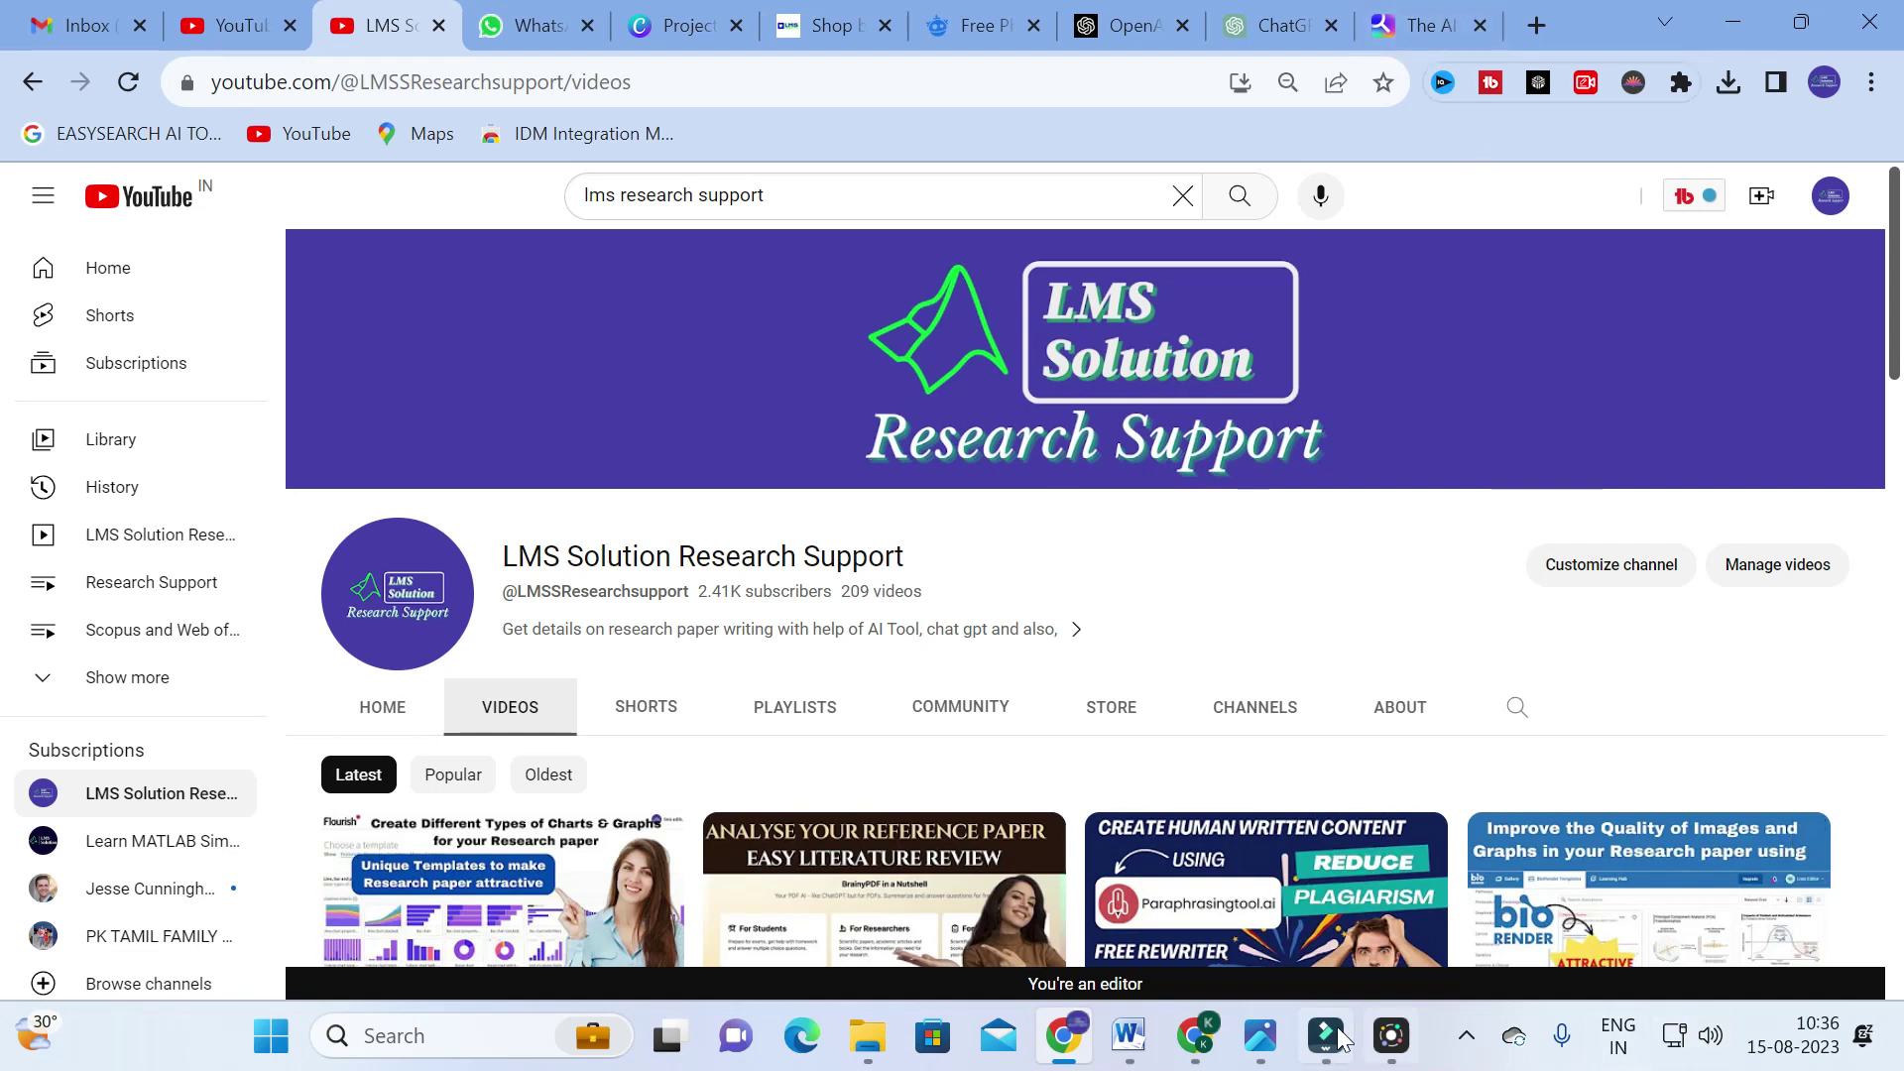
# Review the online workshop poster 5.png in Photos and the Topics to be Covered list in the Workshop[1] Word document.
pyautogui.click(1270, 1051)
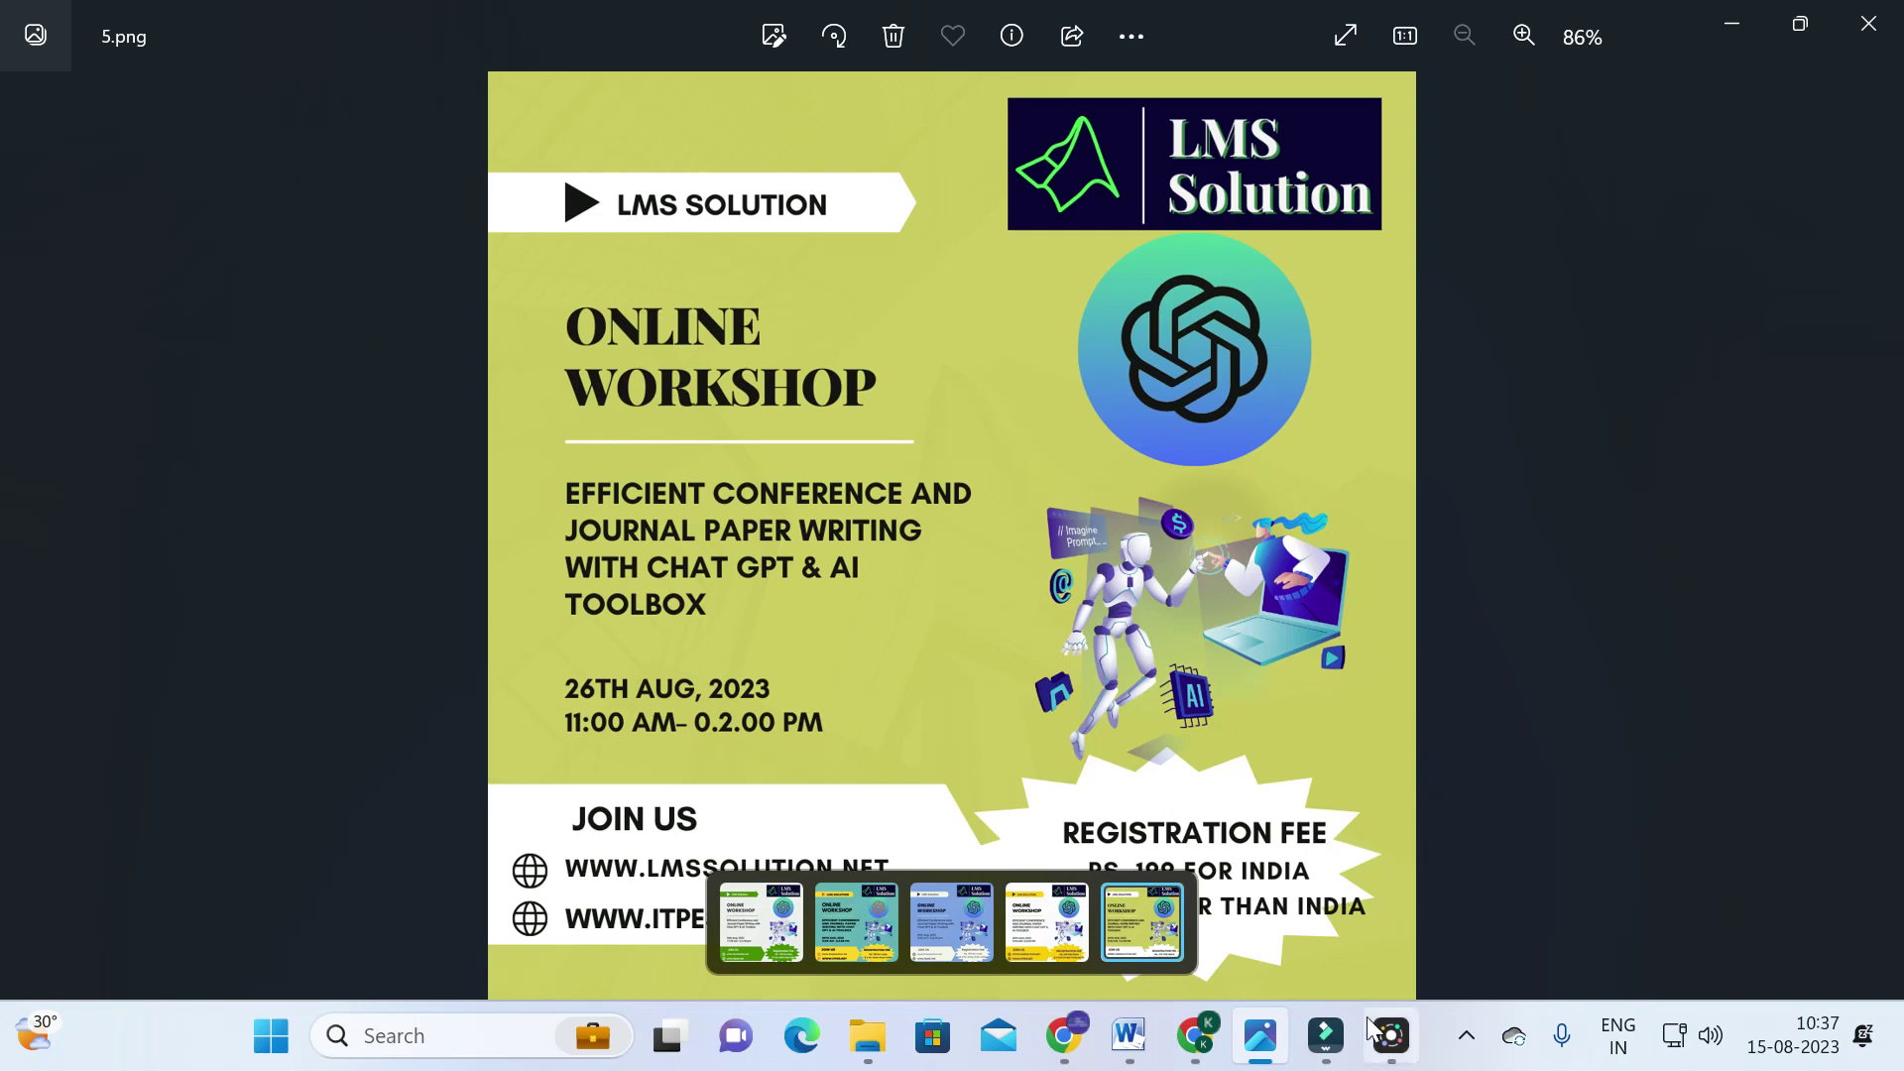
pyautogui.moveTo(1139, 1036)
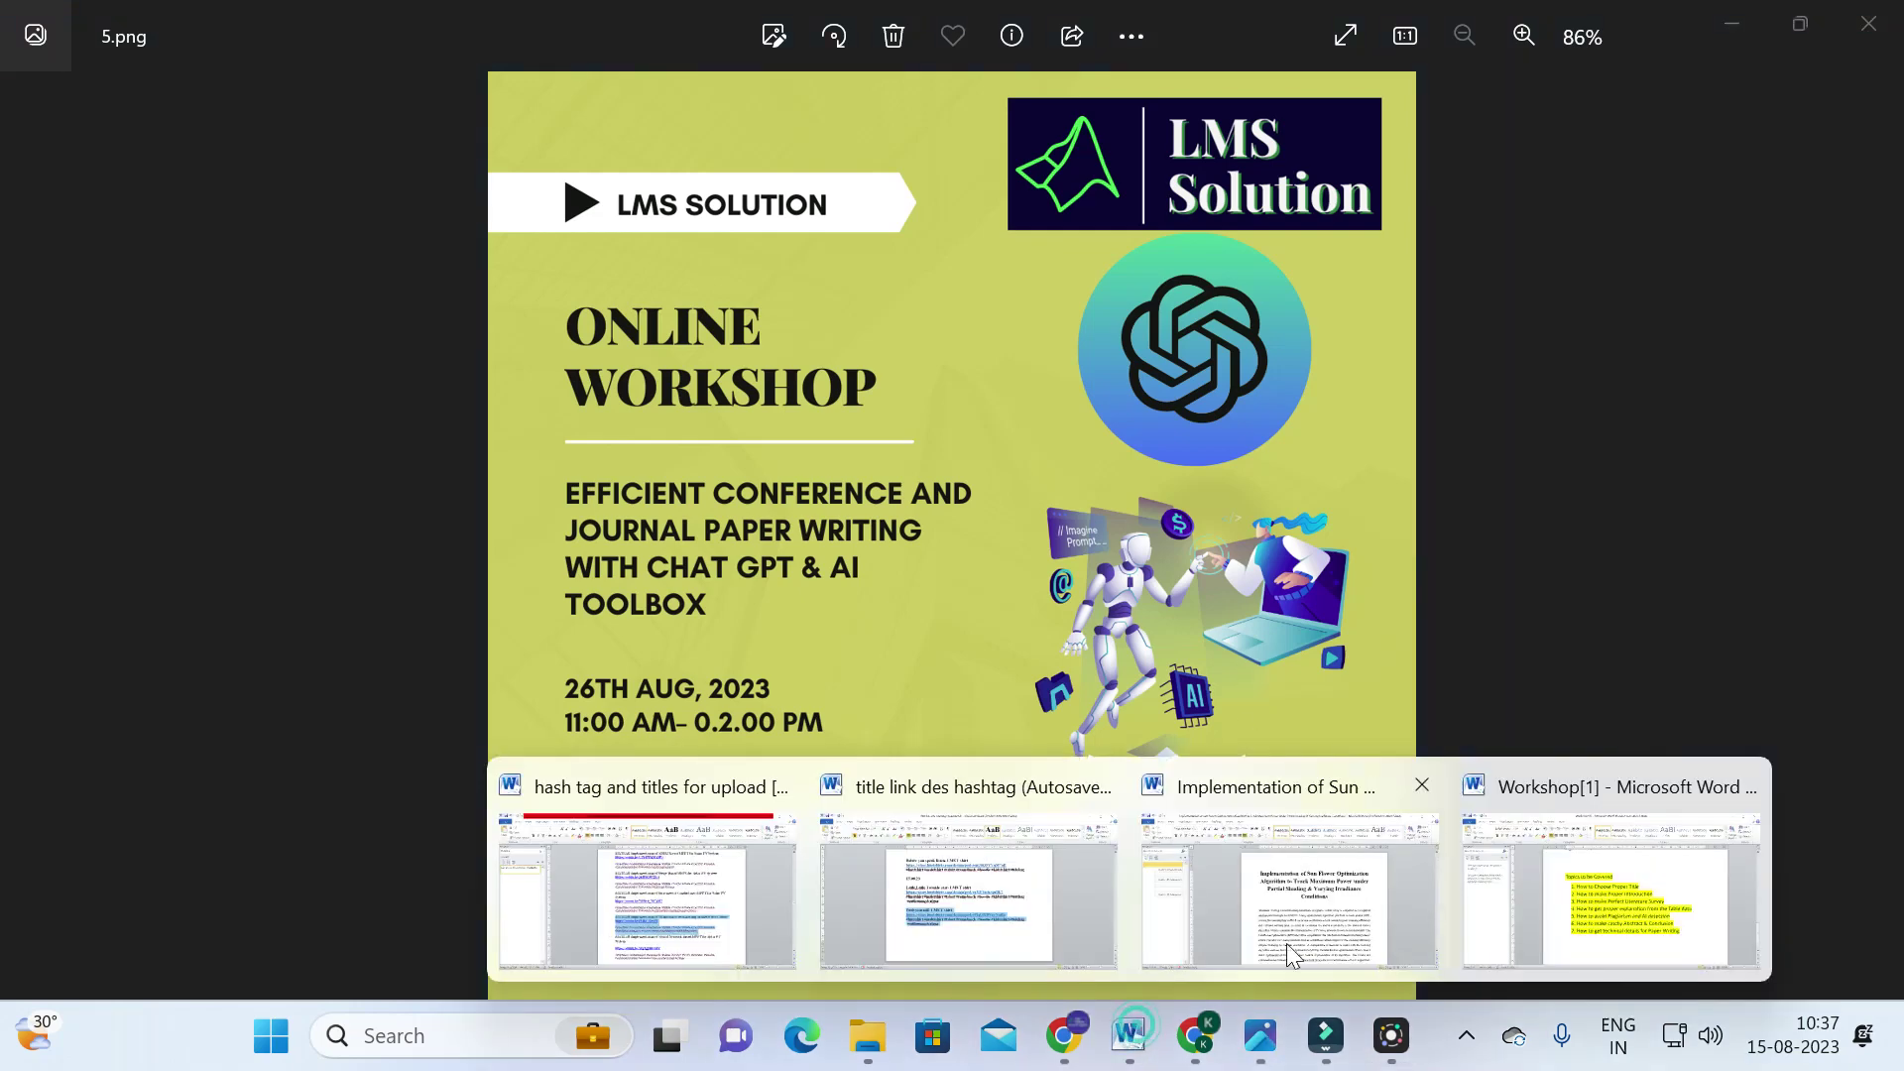
pyautogui.click(1626, 898)
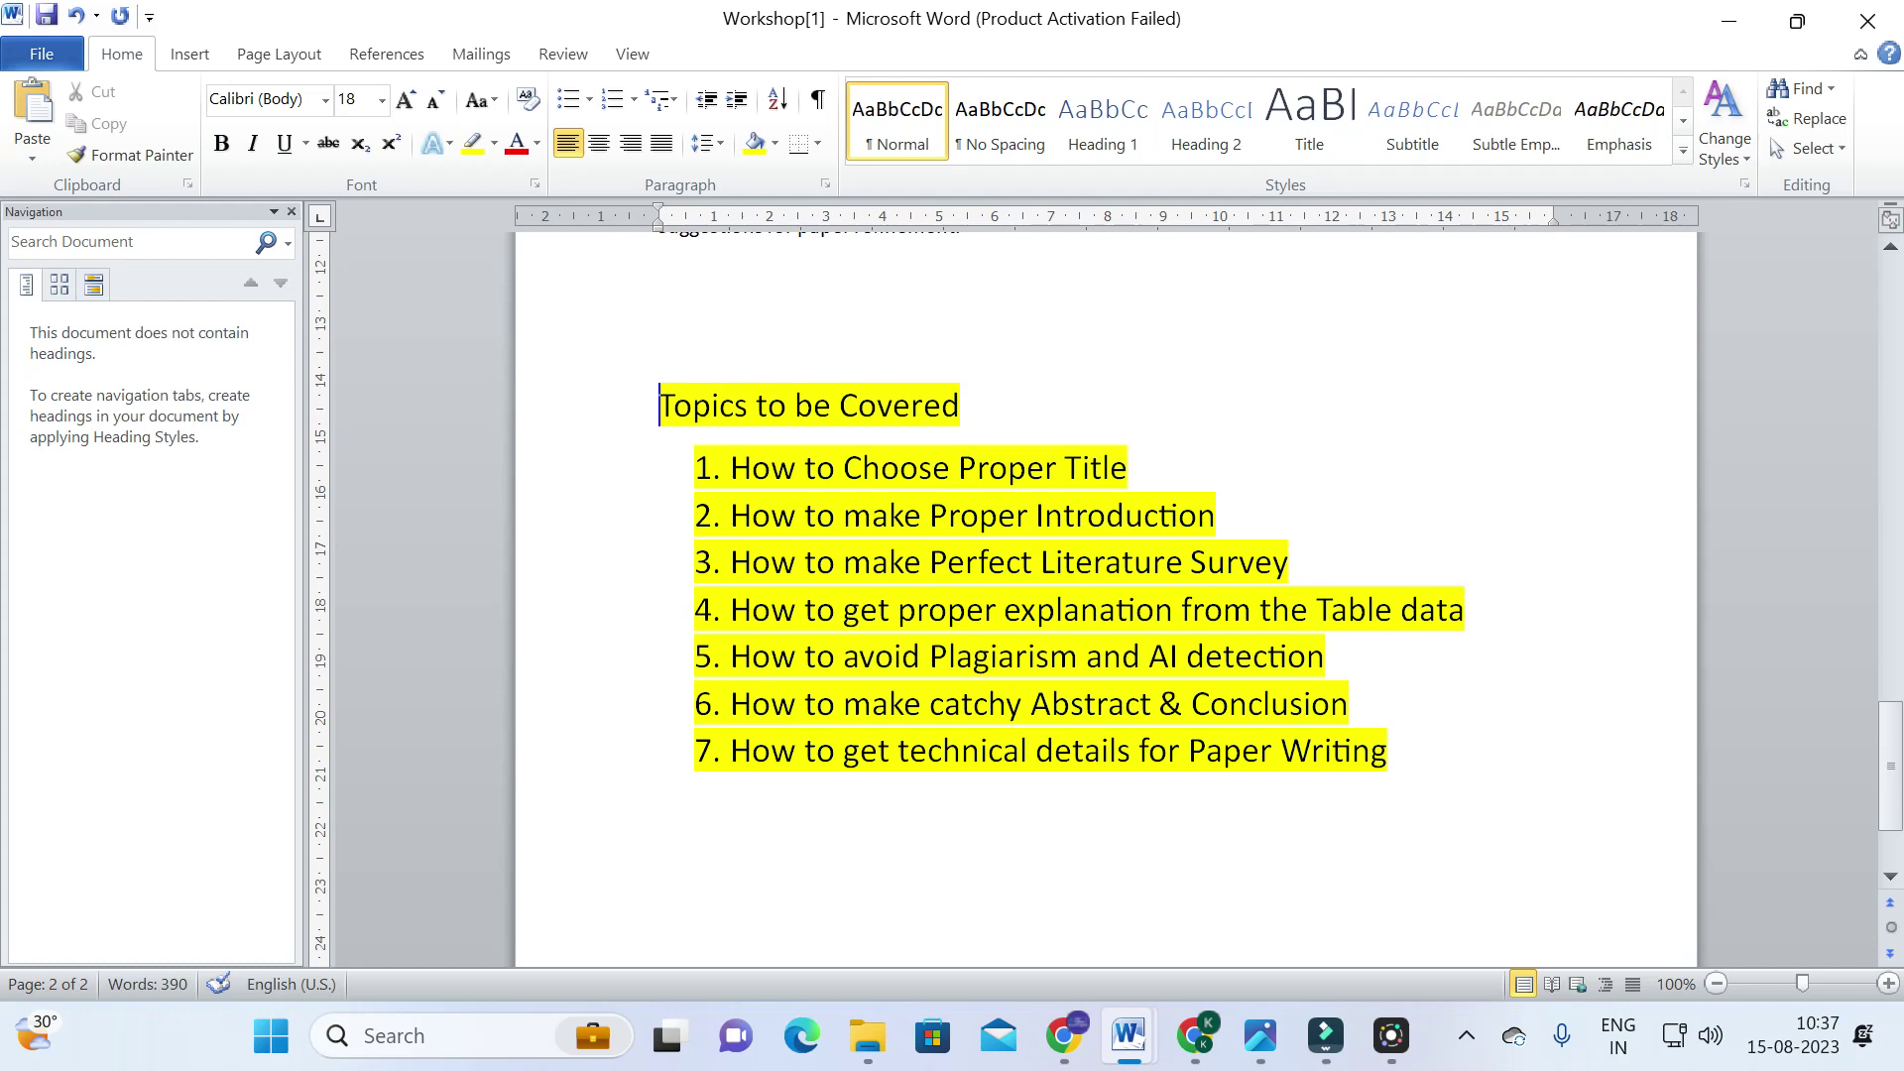
pyautogui.hotkey('ctrl', 'y')
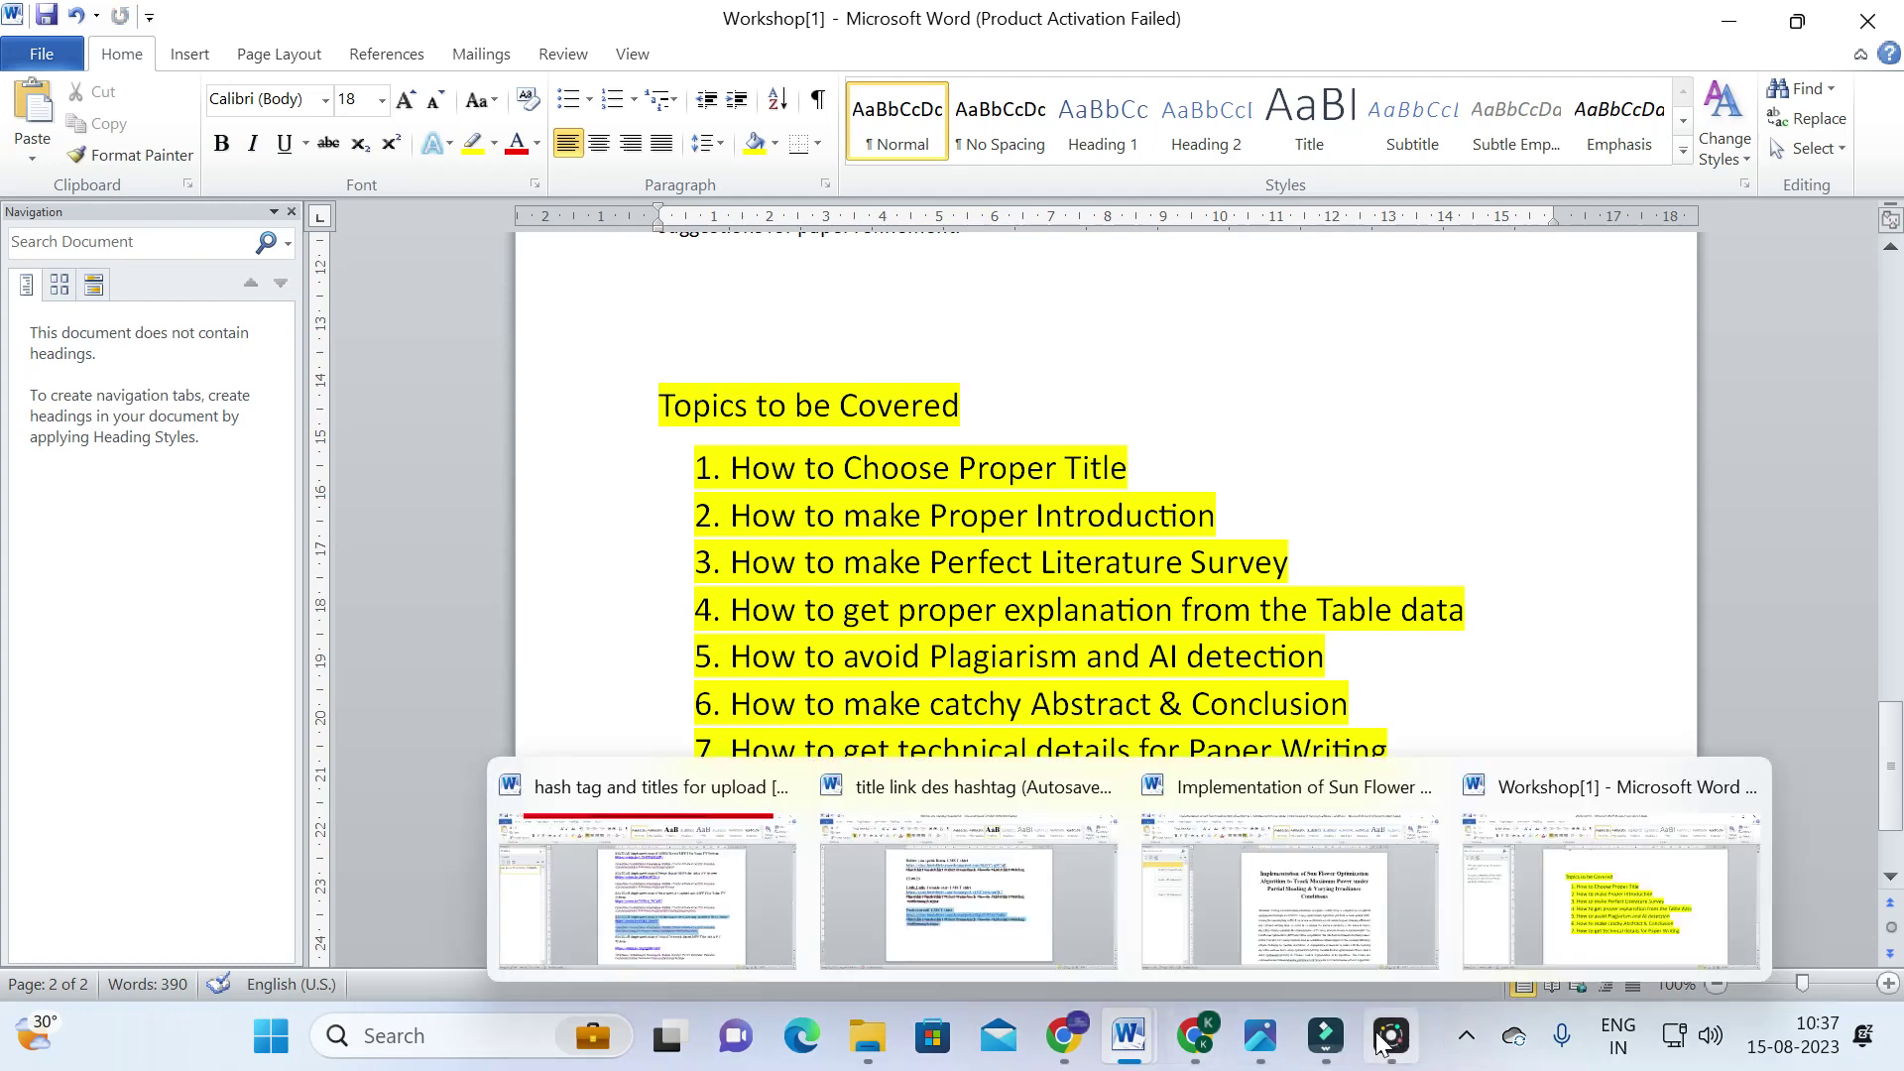
pyautogui.click(1263, 1036)
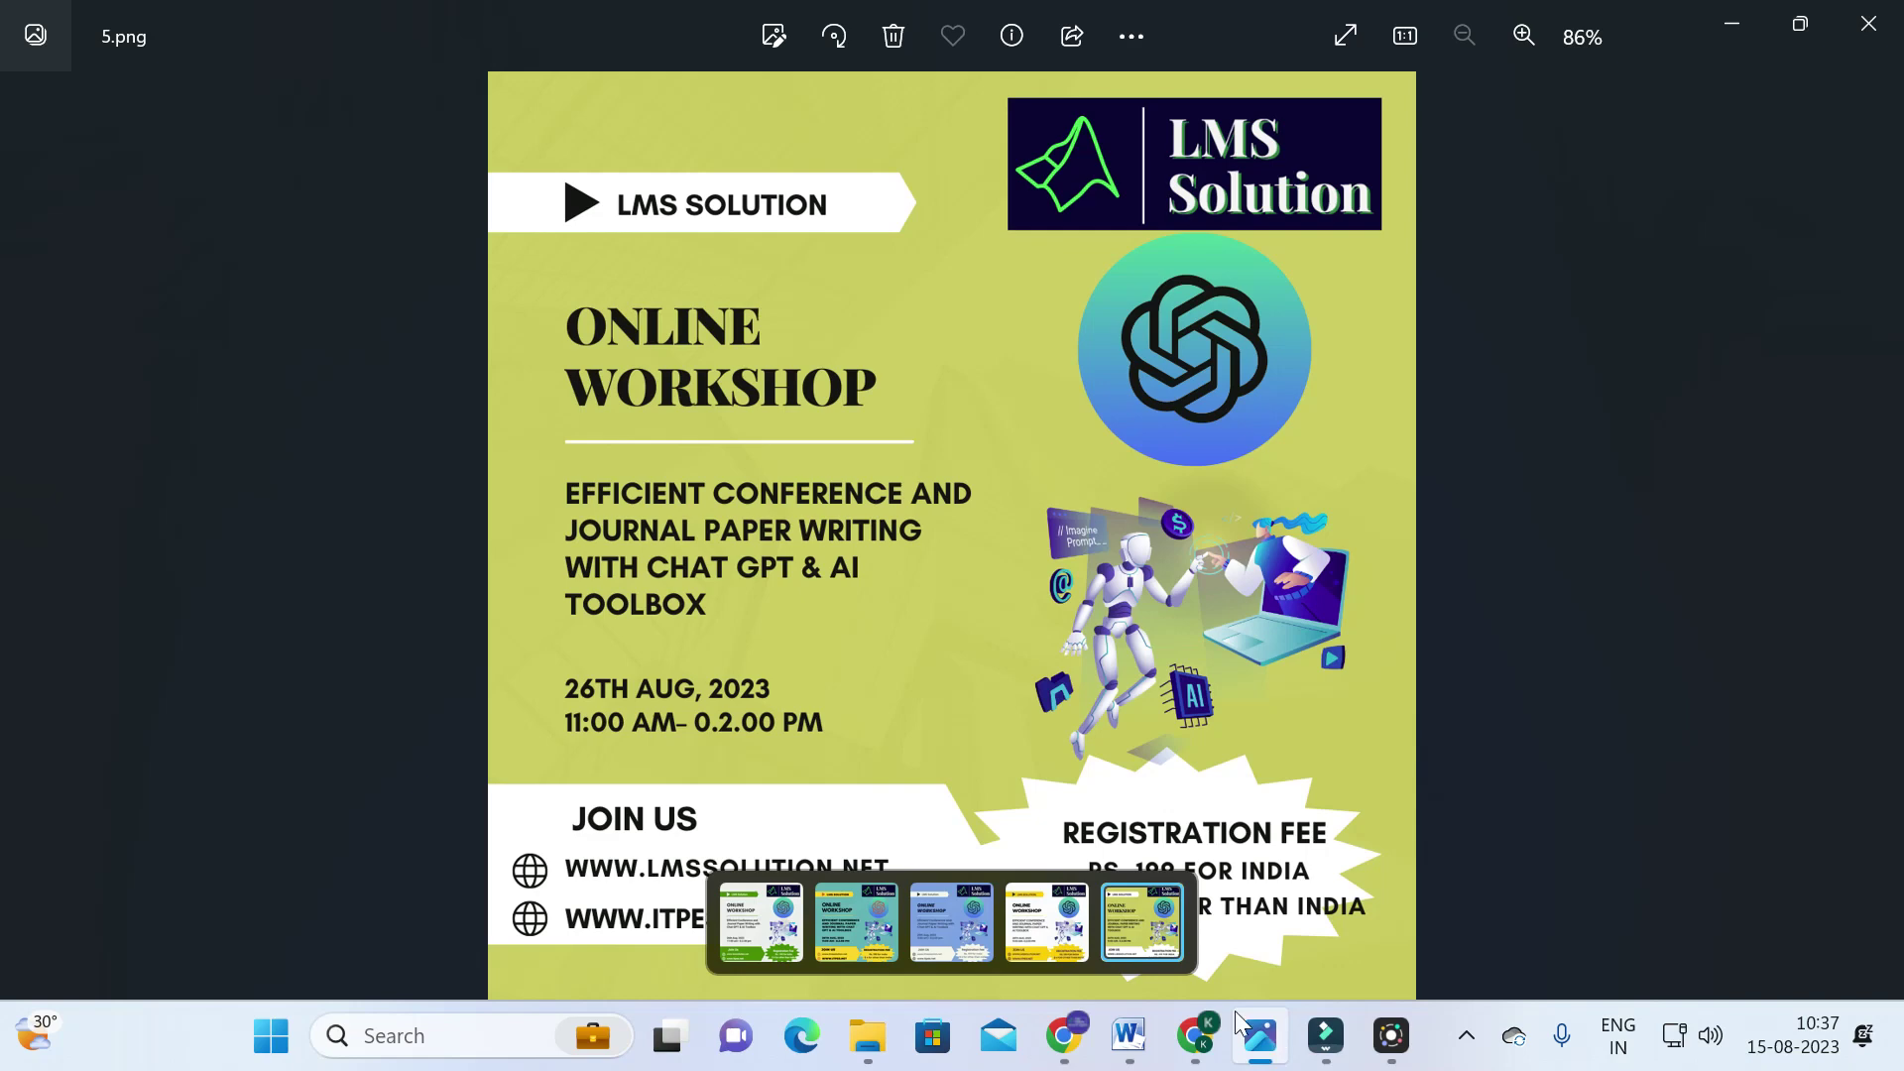
pyautogui.click(1743, 20)
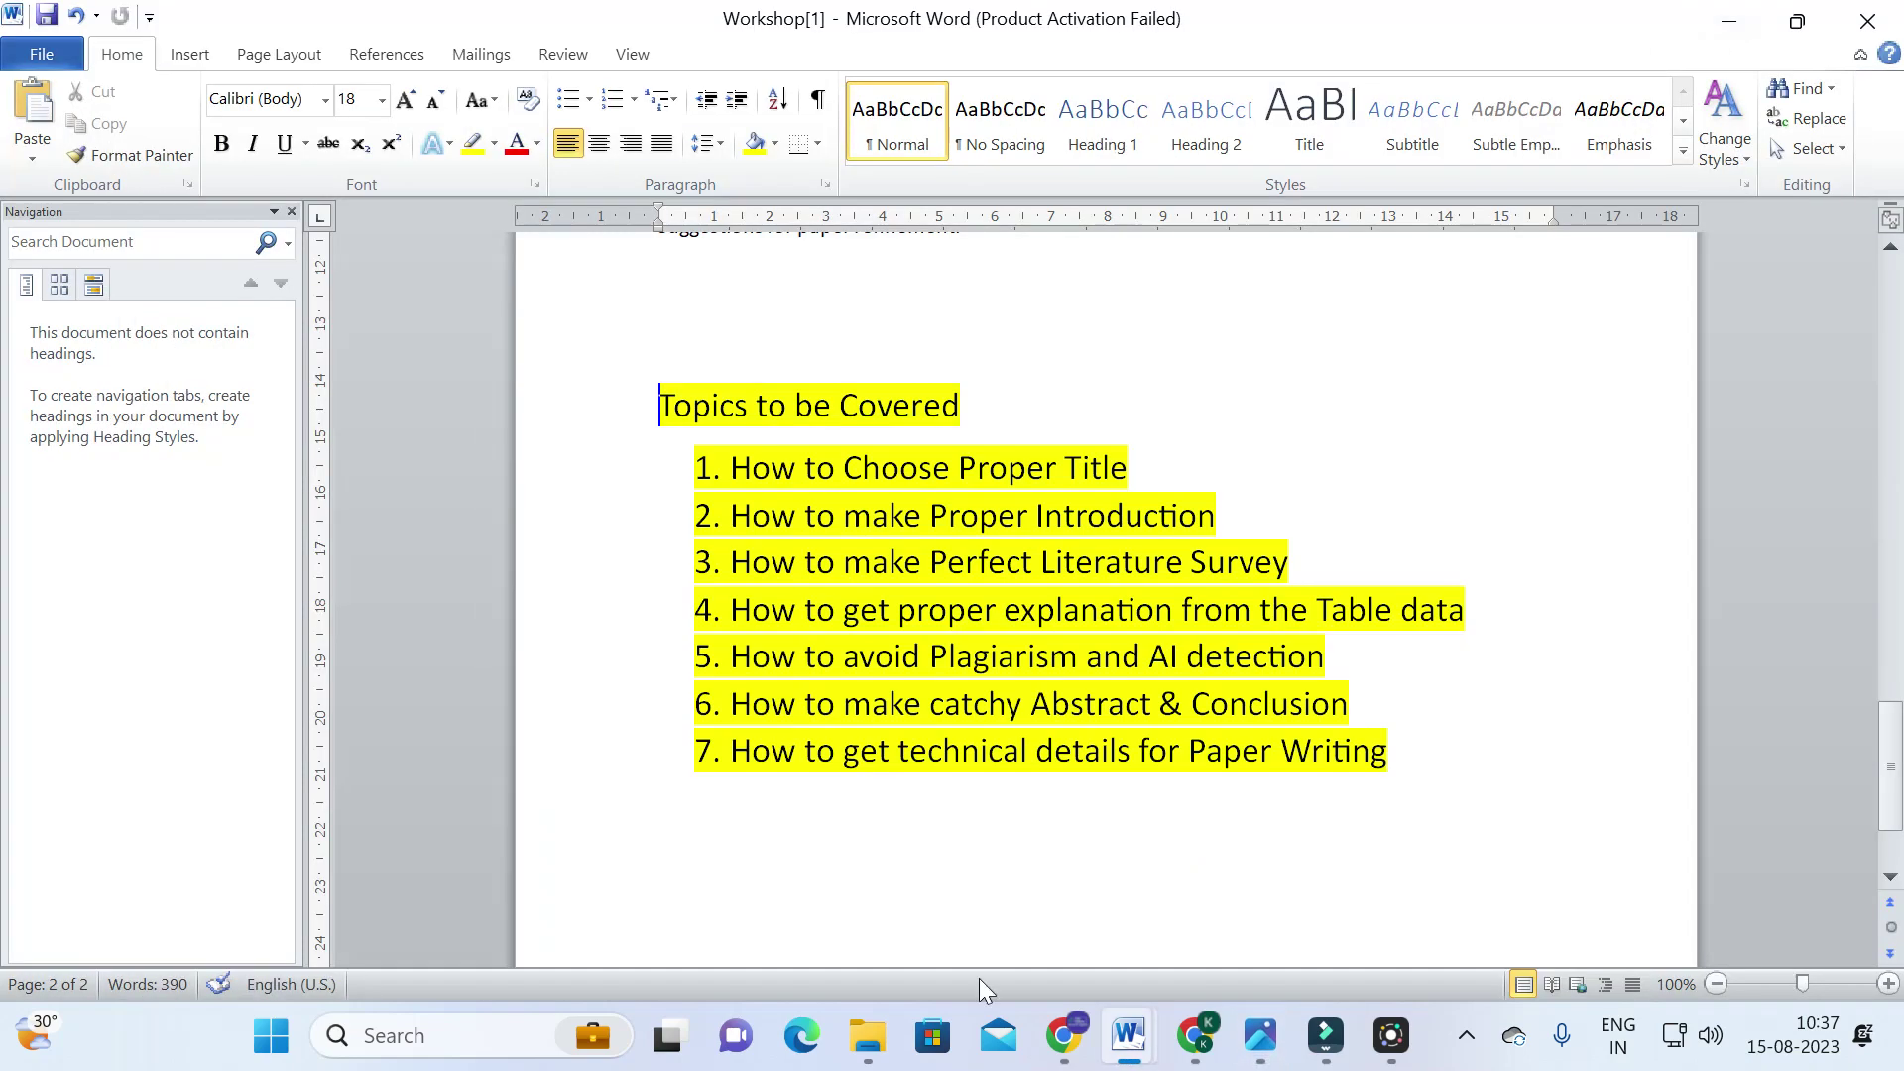
# Switch to the You.com page in Chrome and ask the chatbot to "explain about renewable energy".
pyautogui.click(1076, 1043)
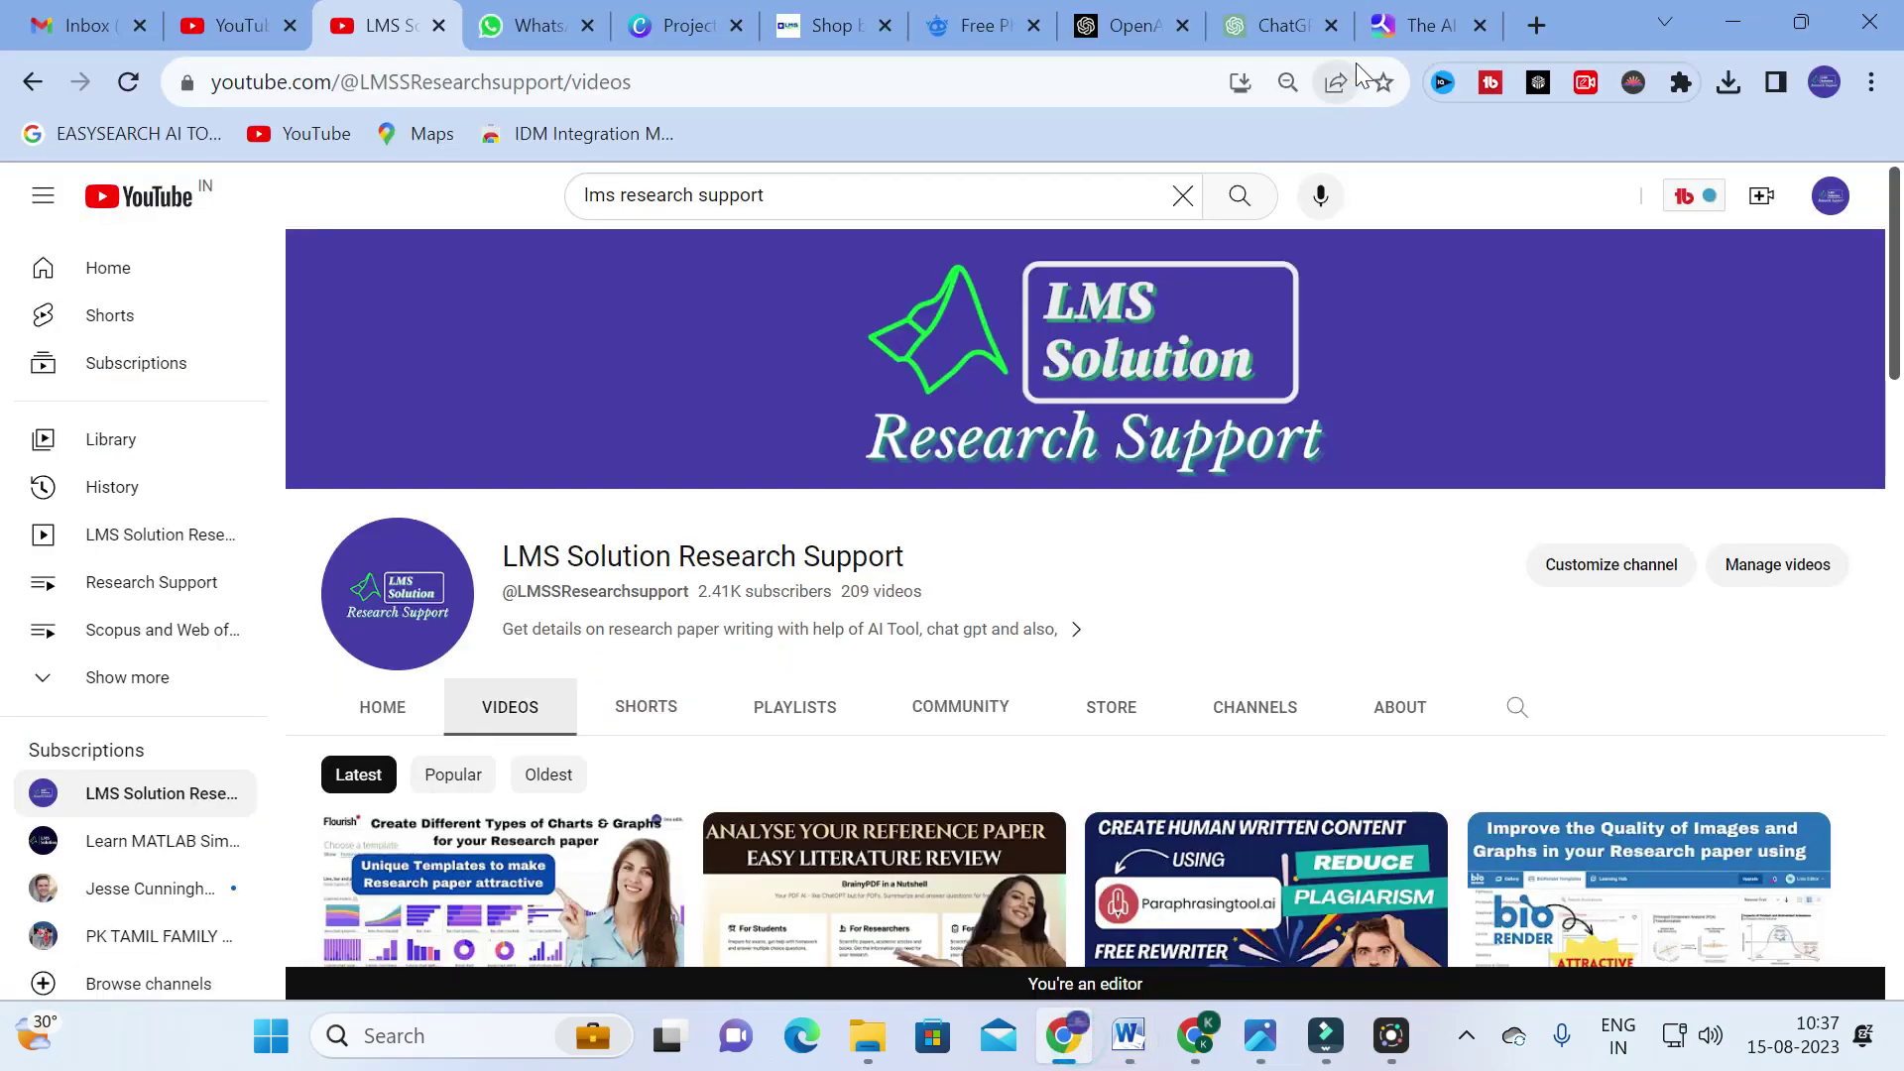
pyautogui.click(1413, 25)
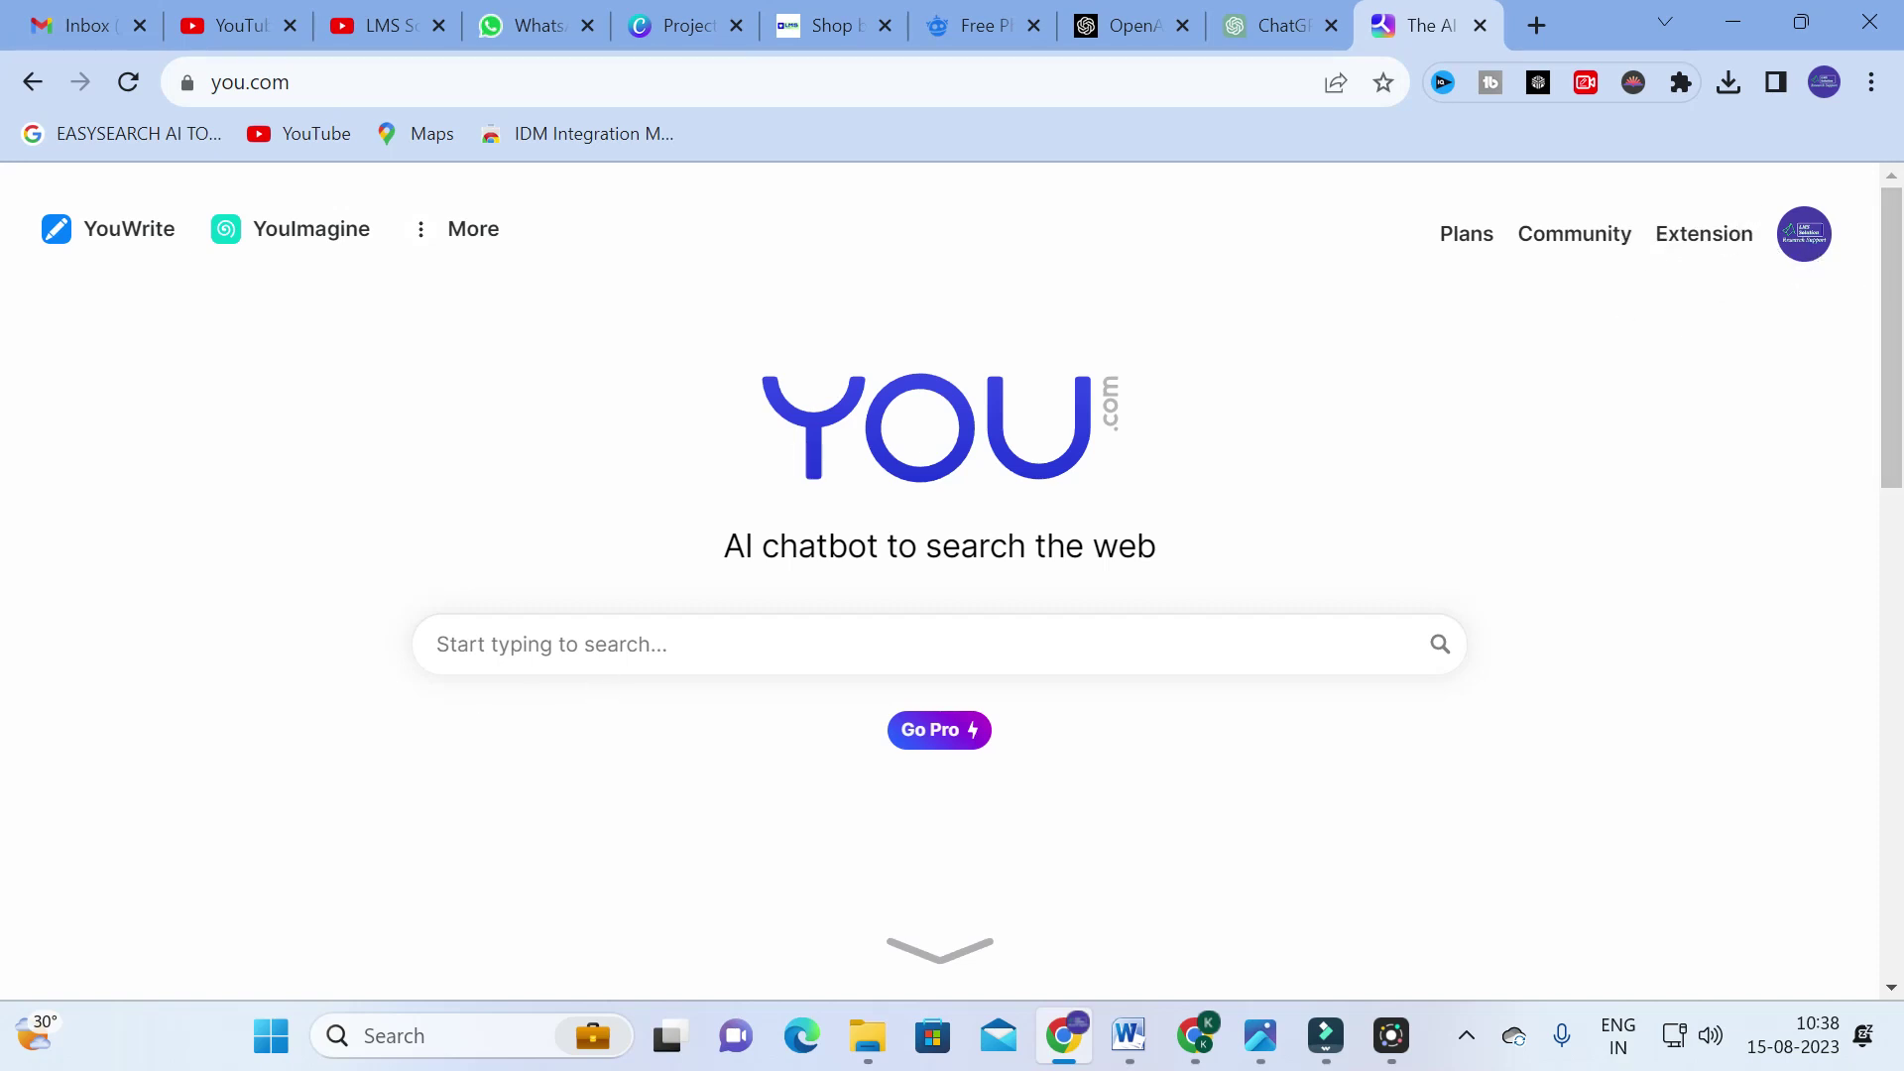
pyautogui.click(603, 645)
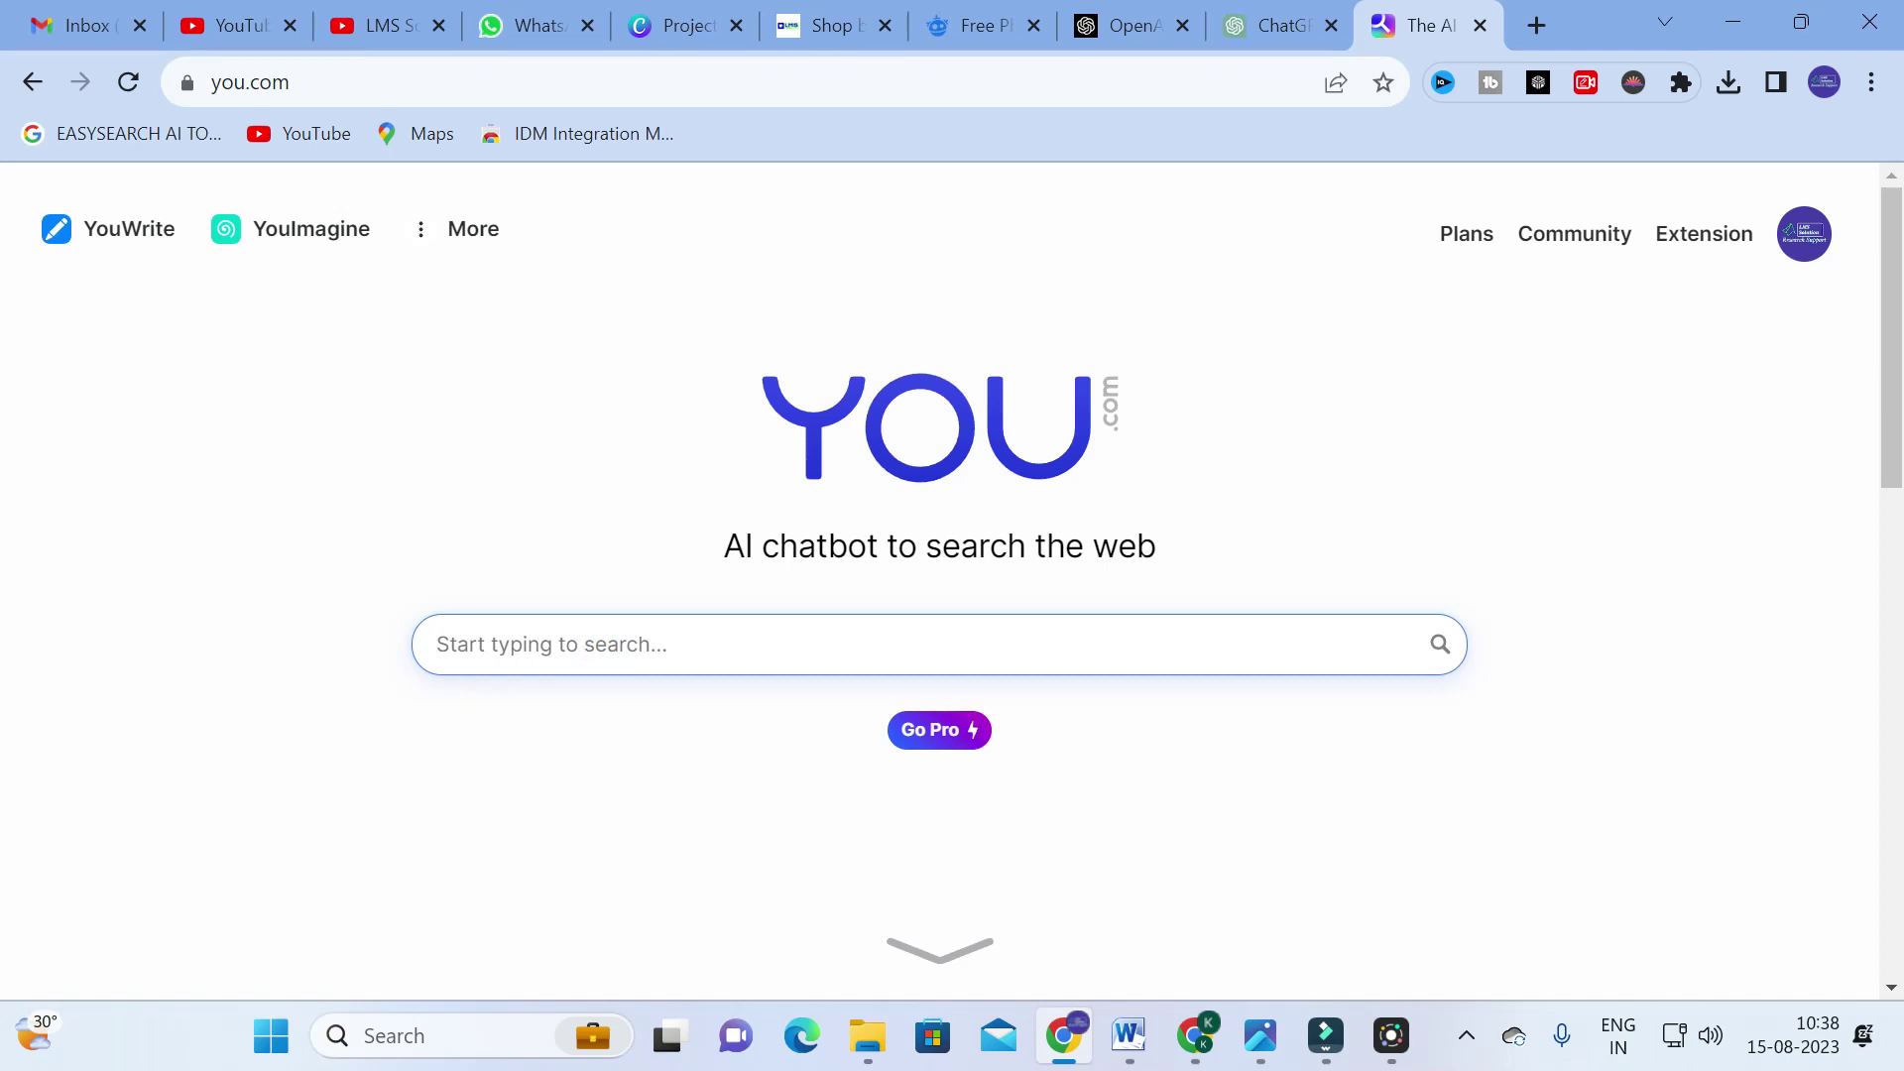
pyautogui.write('e')
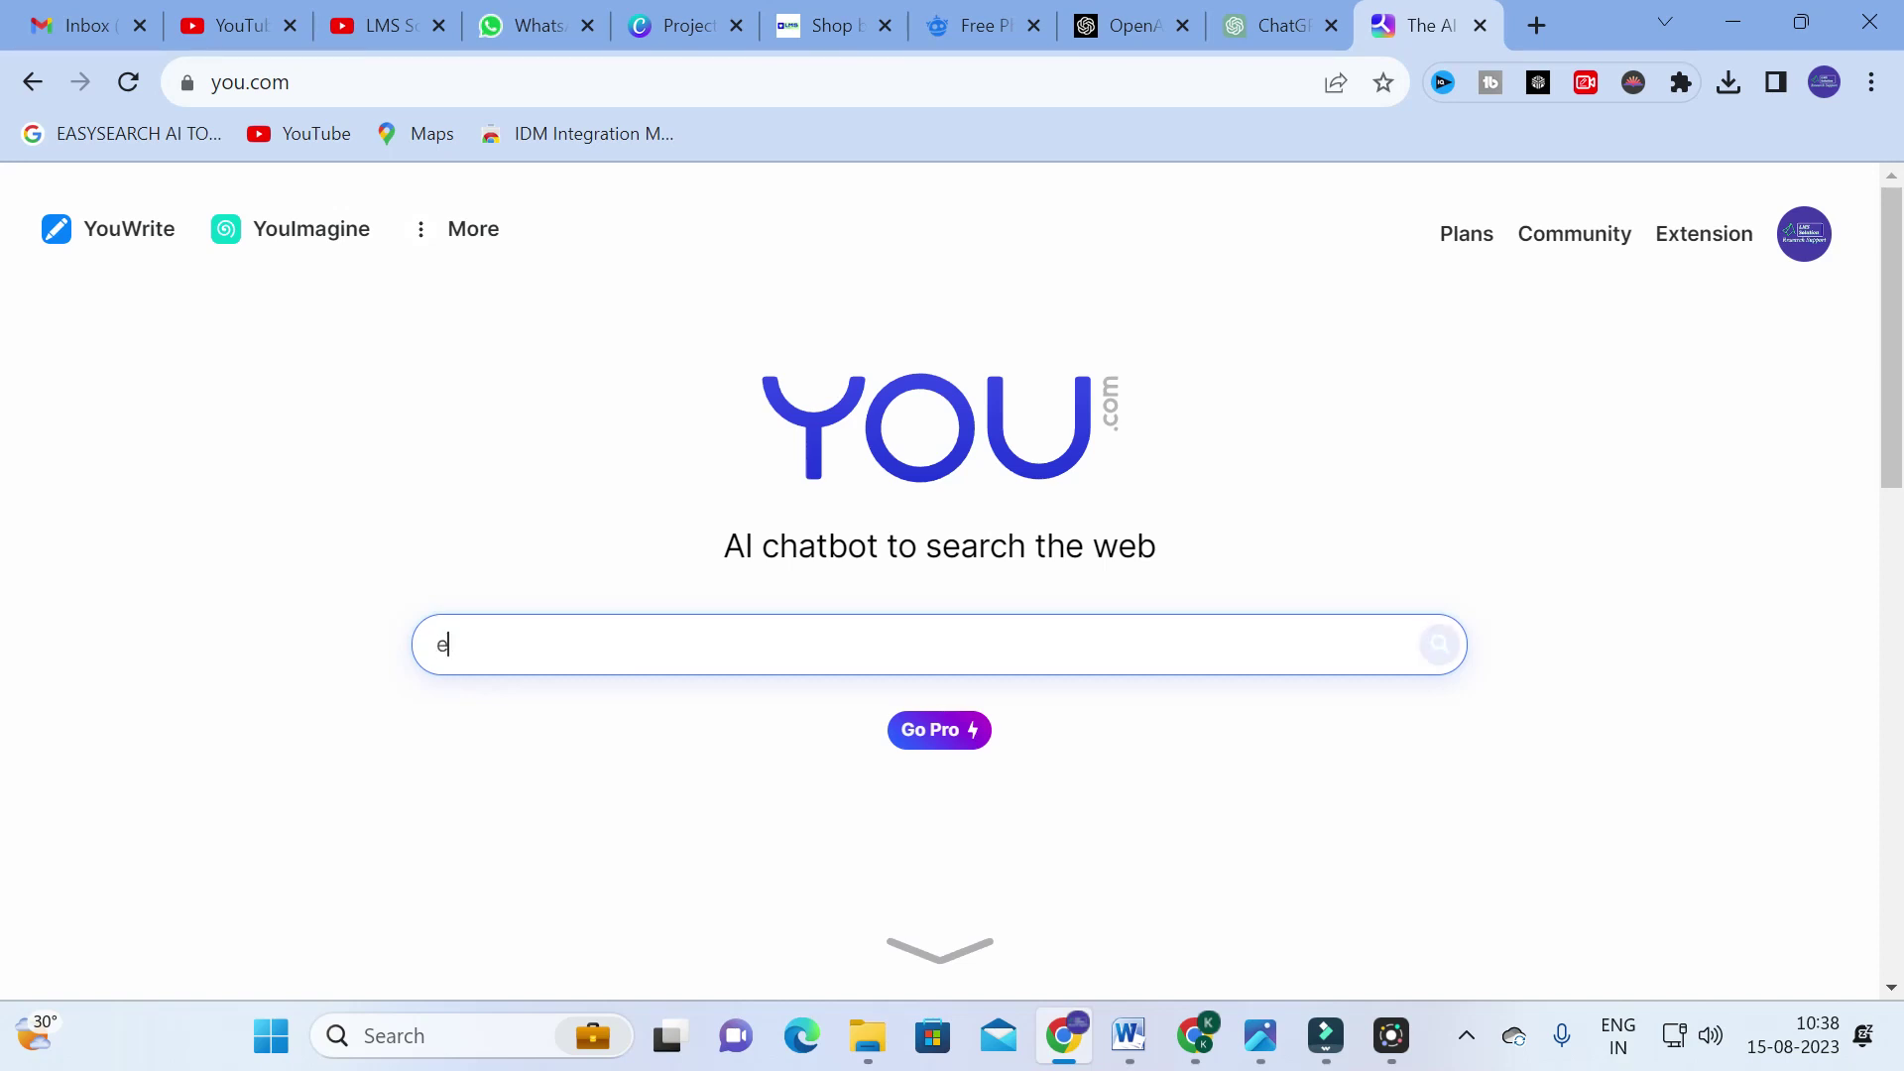
pyautogui.write('xplain abo')
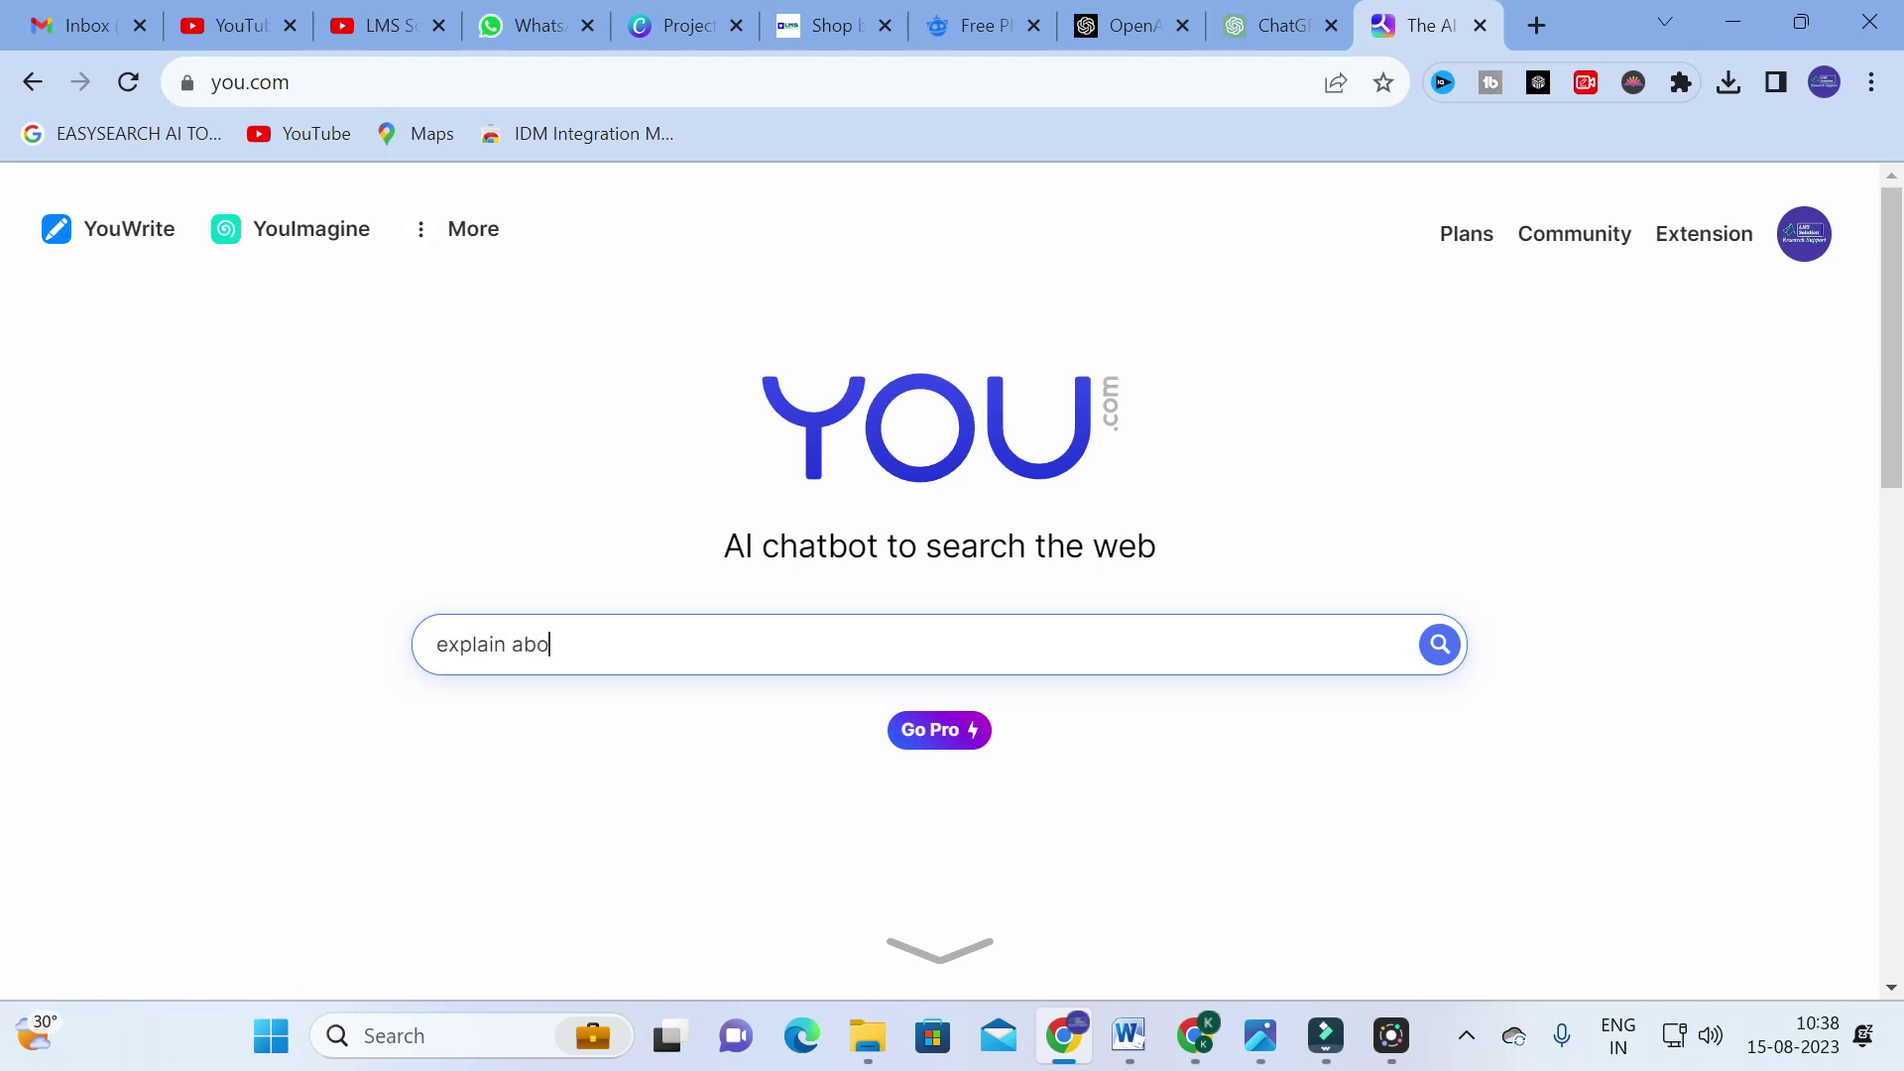
pyautogui.write('ut renewable eenrgy')
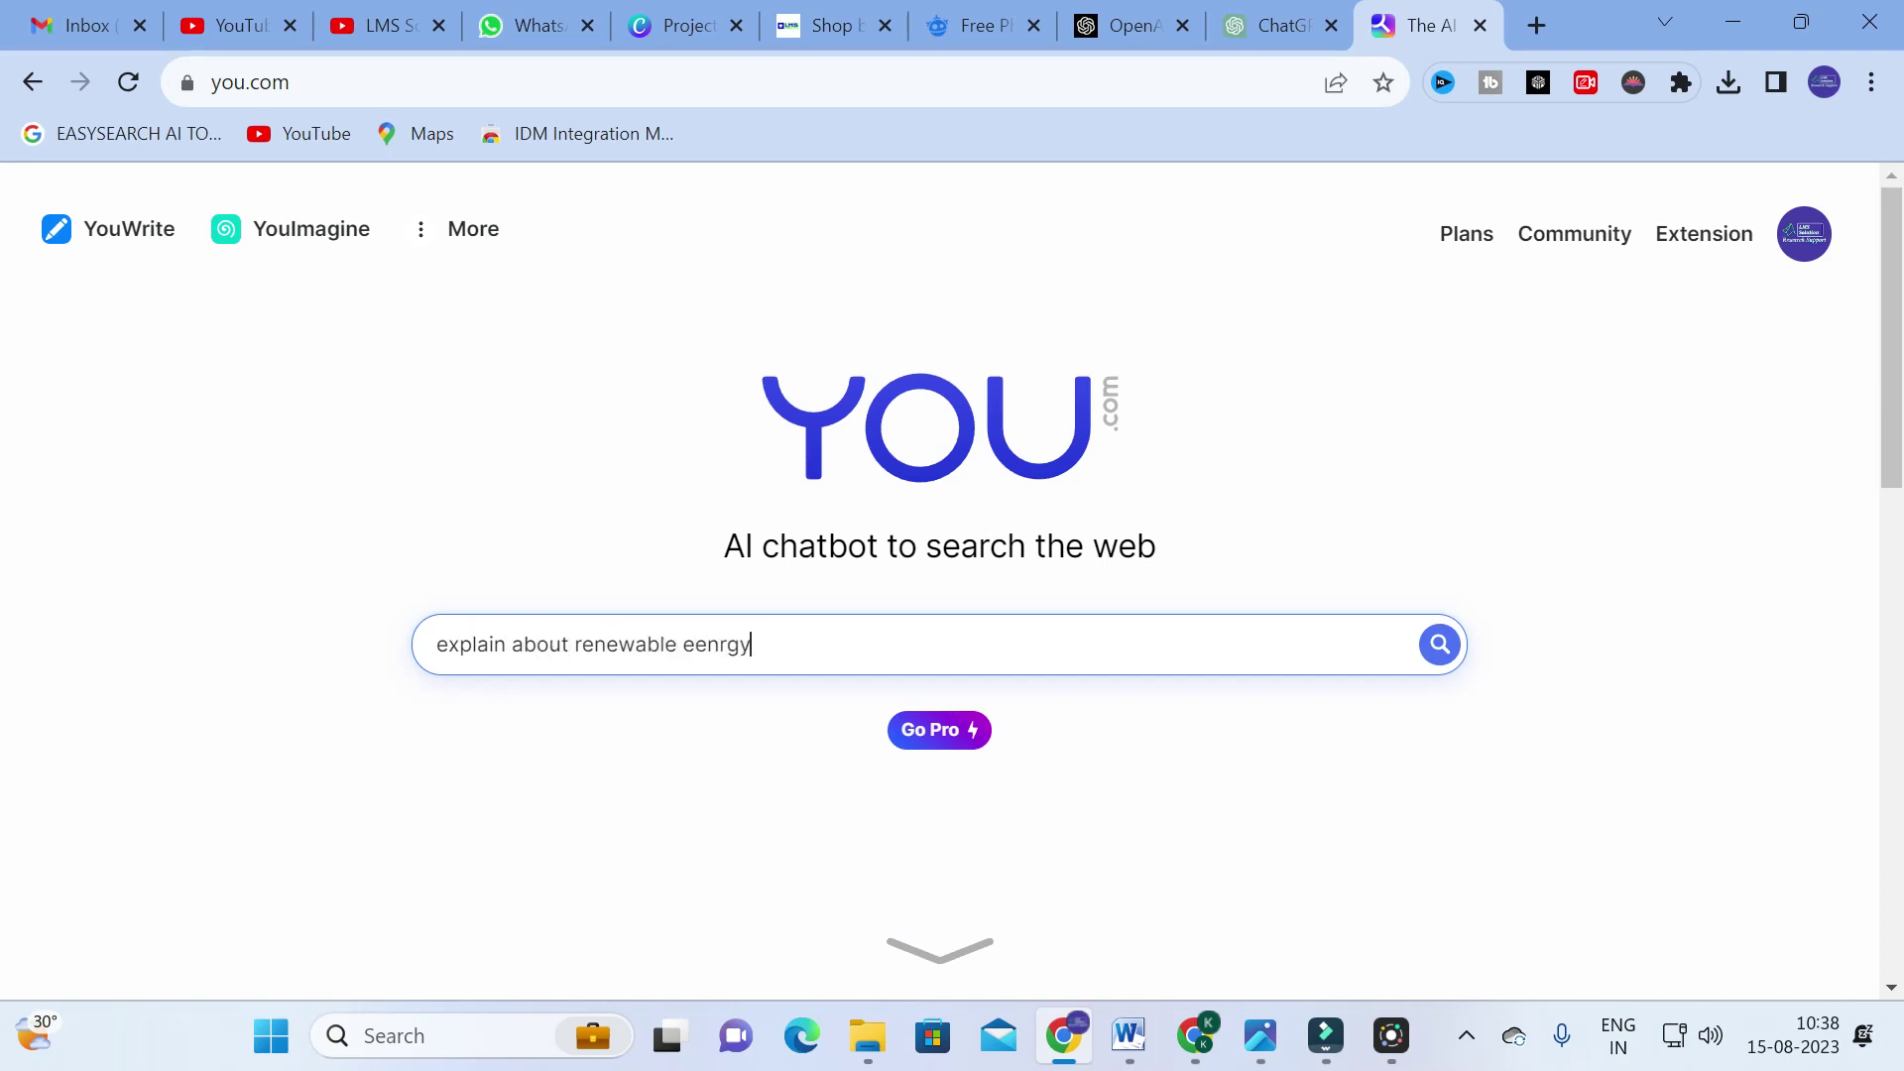
pyautogui.press('BackSpace')
pyautogui.press('BackSpace')
pyautogui.press('BackSpace')
pyautogui.press('BackSpace')
pyautogui.press('BackSpace')
pyautogui.write('neergy')
pyautogui.press('BackSpace')
pyautogui.press('BackSpace')
pyautogui.press('BackSpace')
pyautogui.press('BackSpace')
pyautogui.write('rgy')
pyautogui.press('Return')
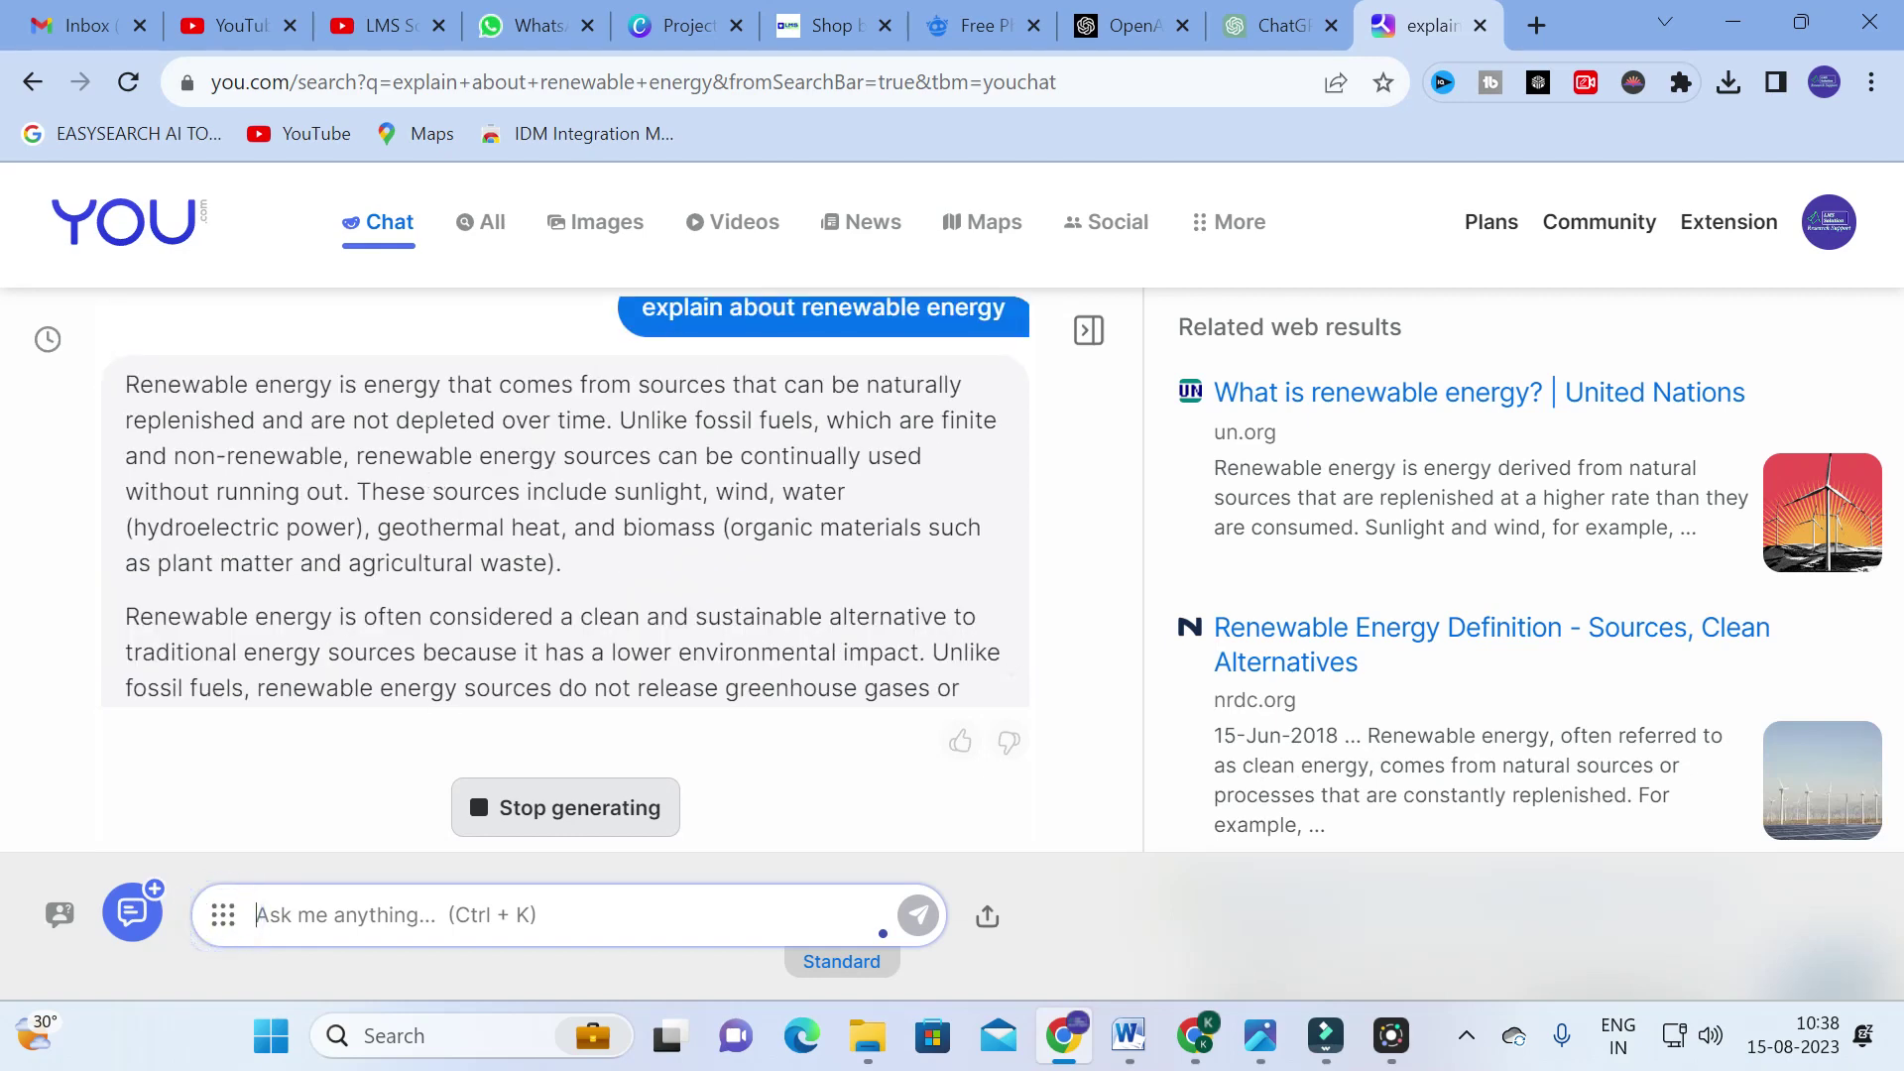
# Examine the chatbot's explanation of renewable energy types and the related web results beside it.
pyautogui.scroll(2, 336, 505)
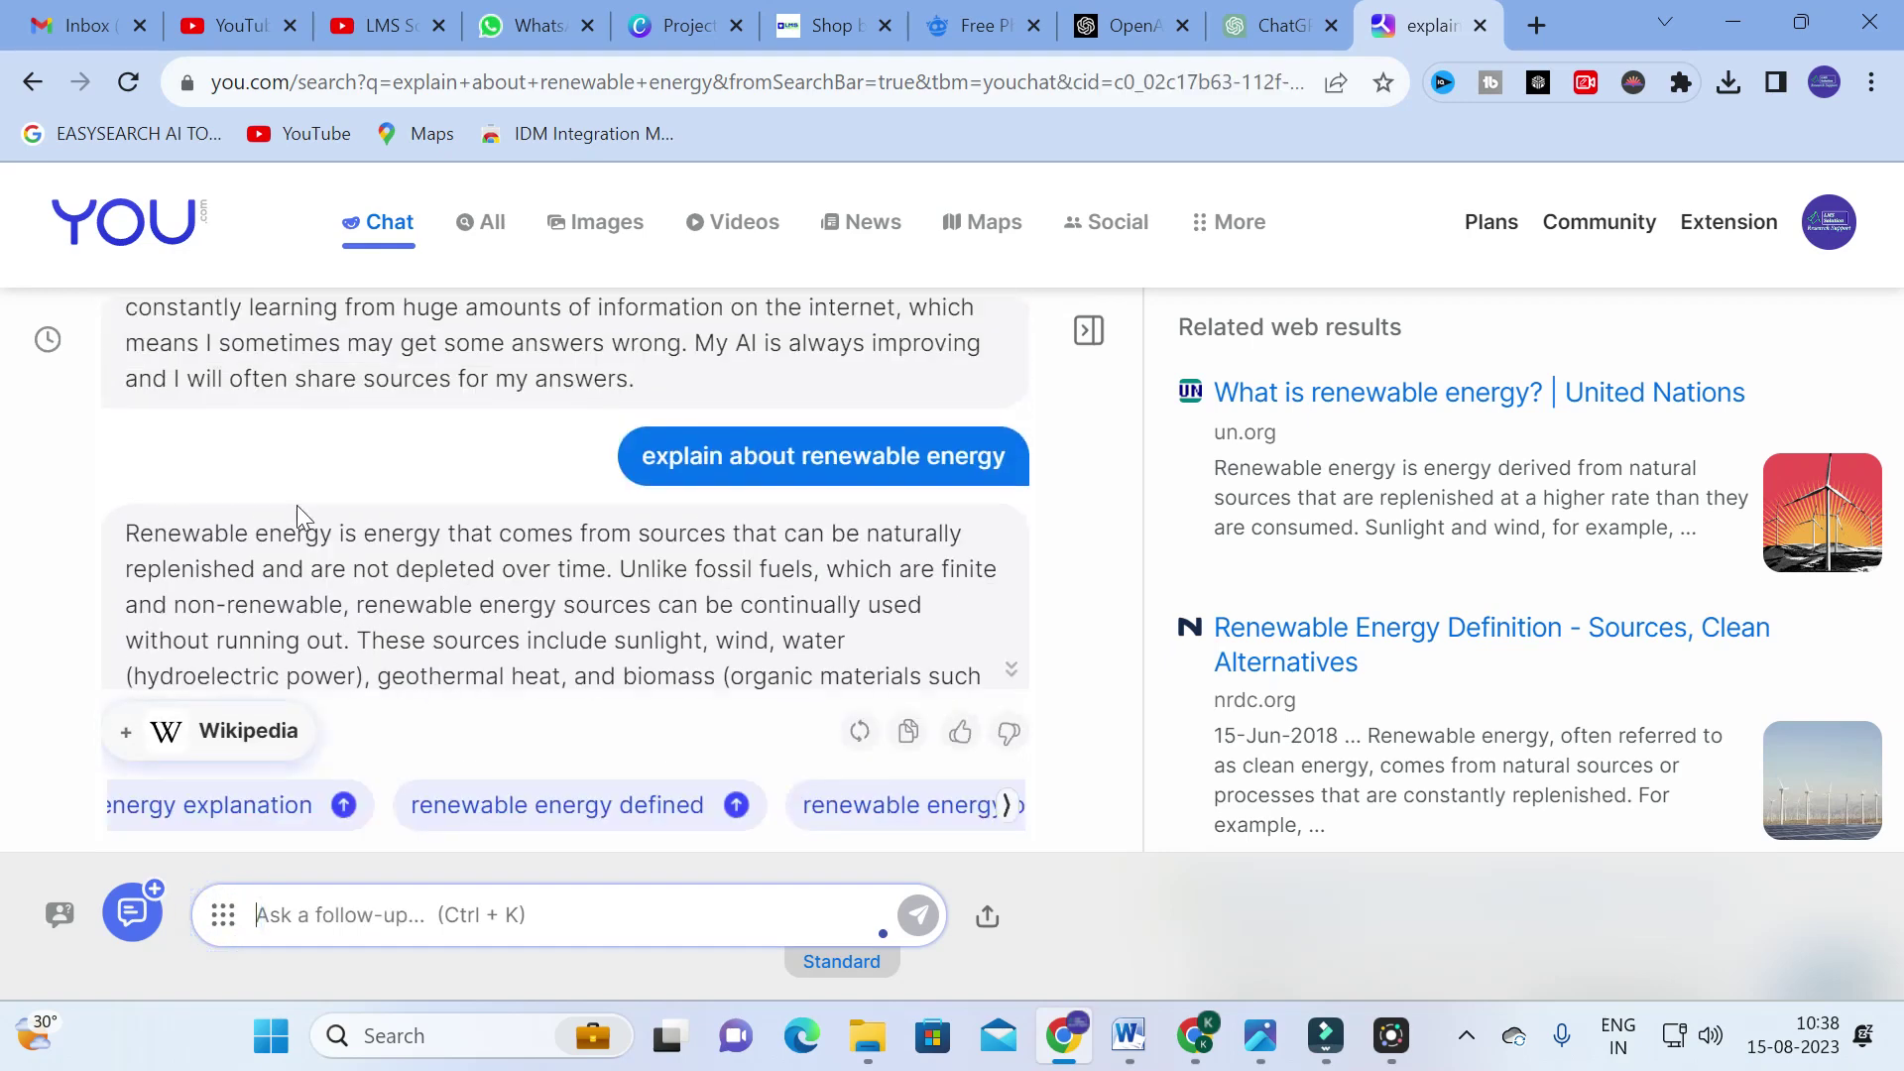
pyautogui.scroll(-2, 565, 496)
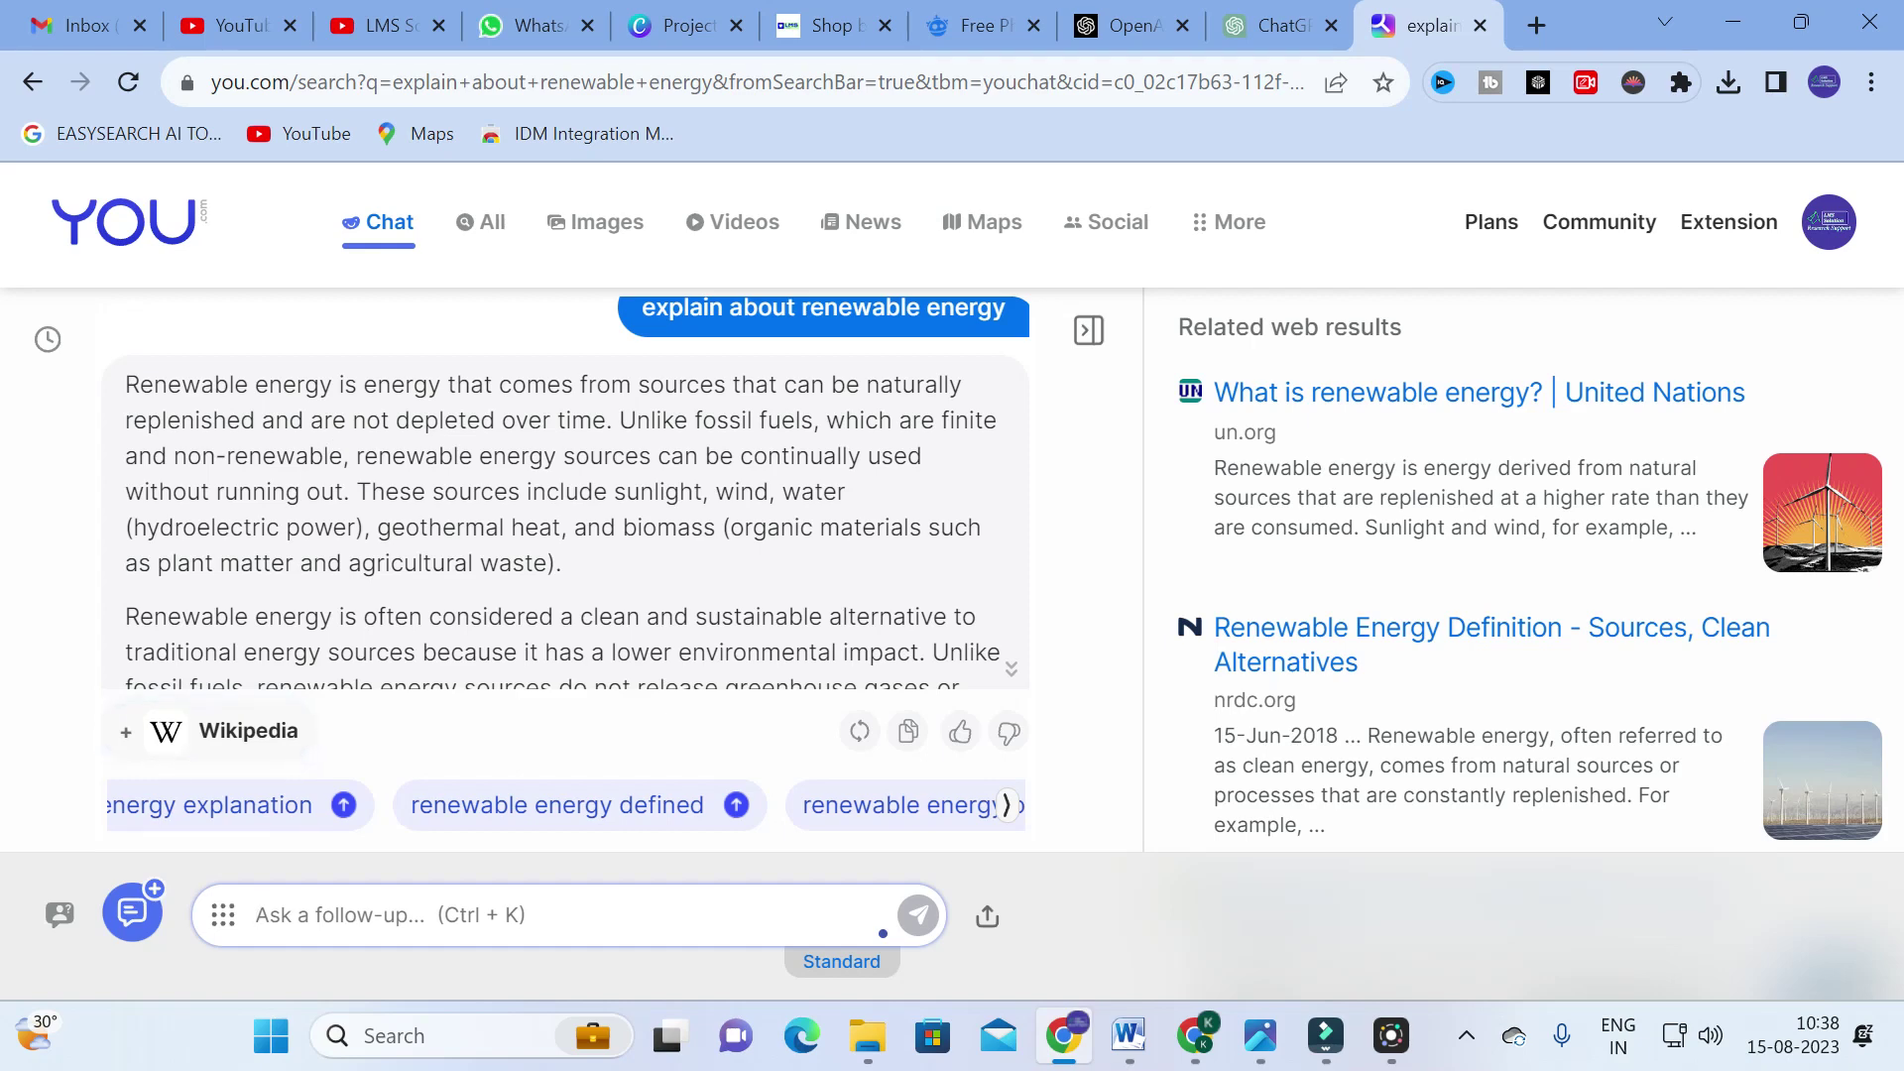
pyautogui.scroll(-4, 341, 449)
pyautogui.scroll(-10, 340, 448)
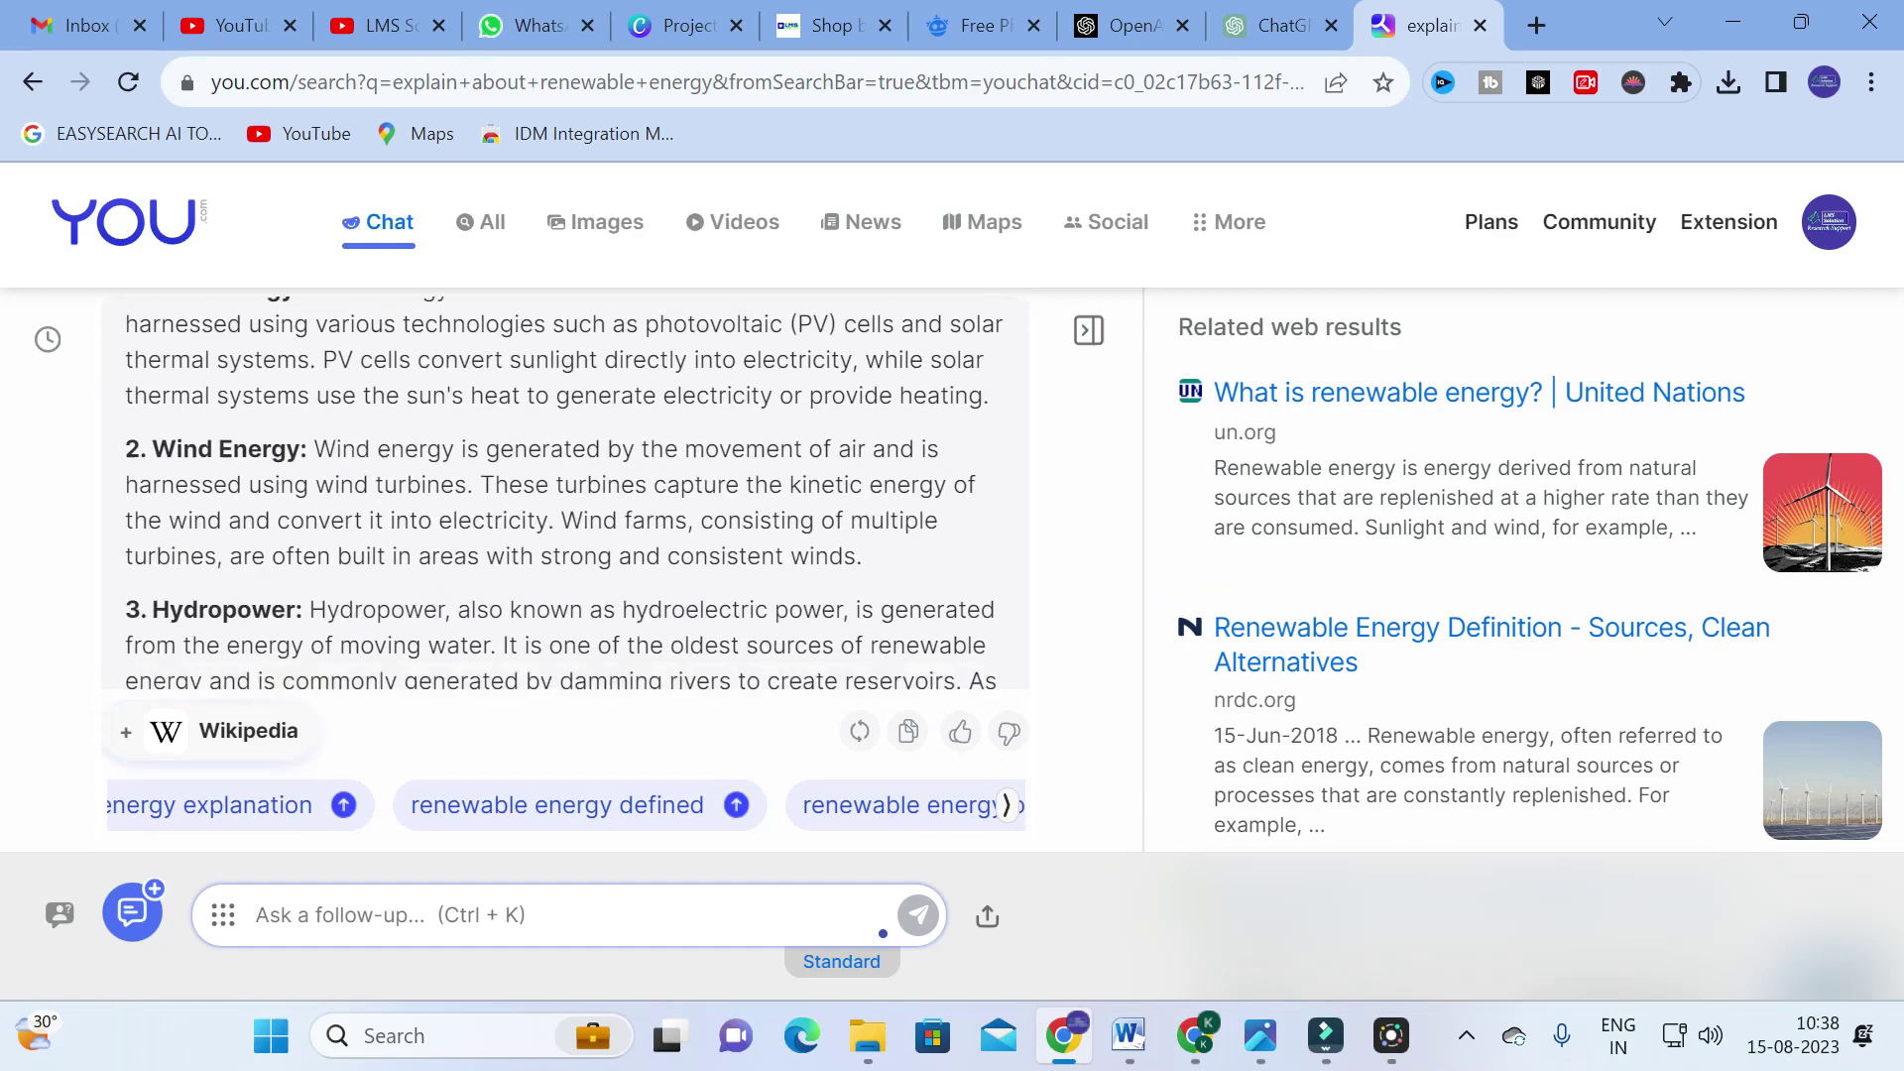
pyautogui.scroll(12, 555, 495)
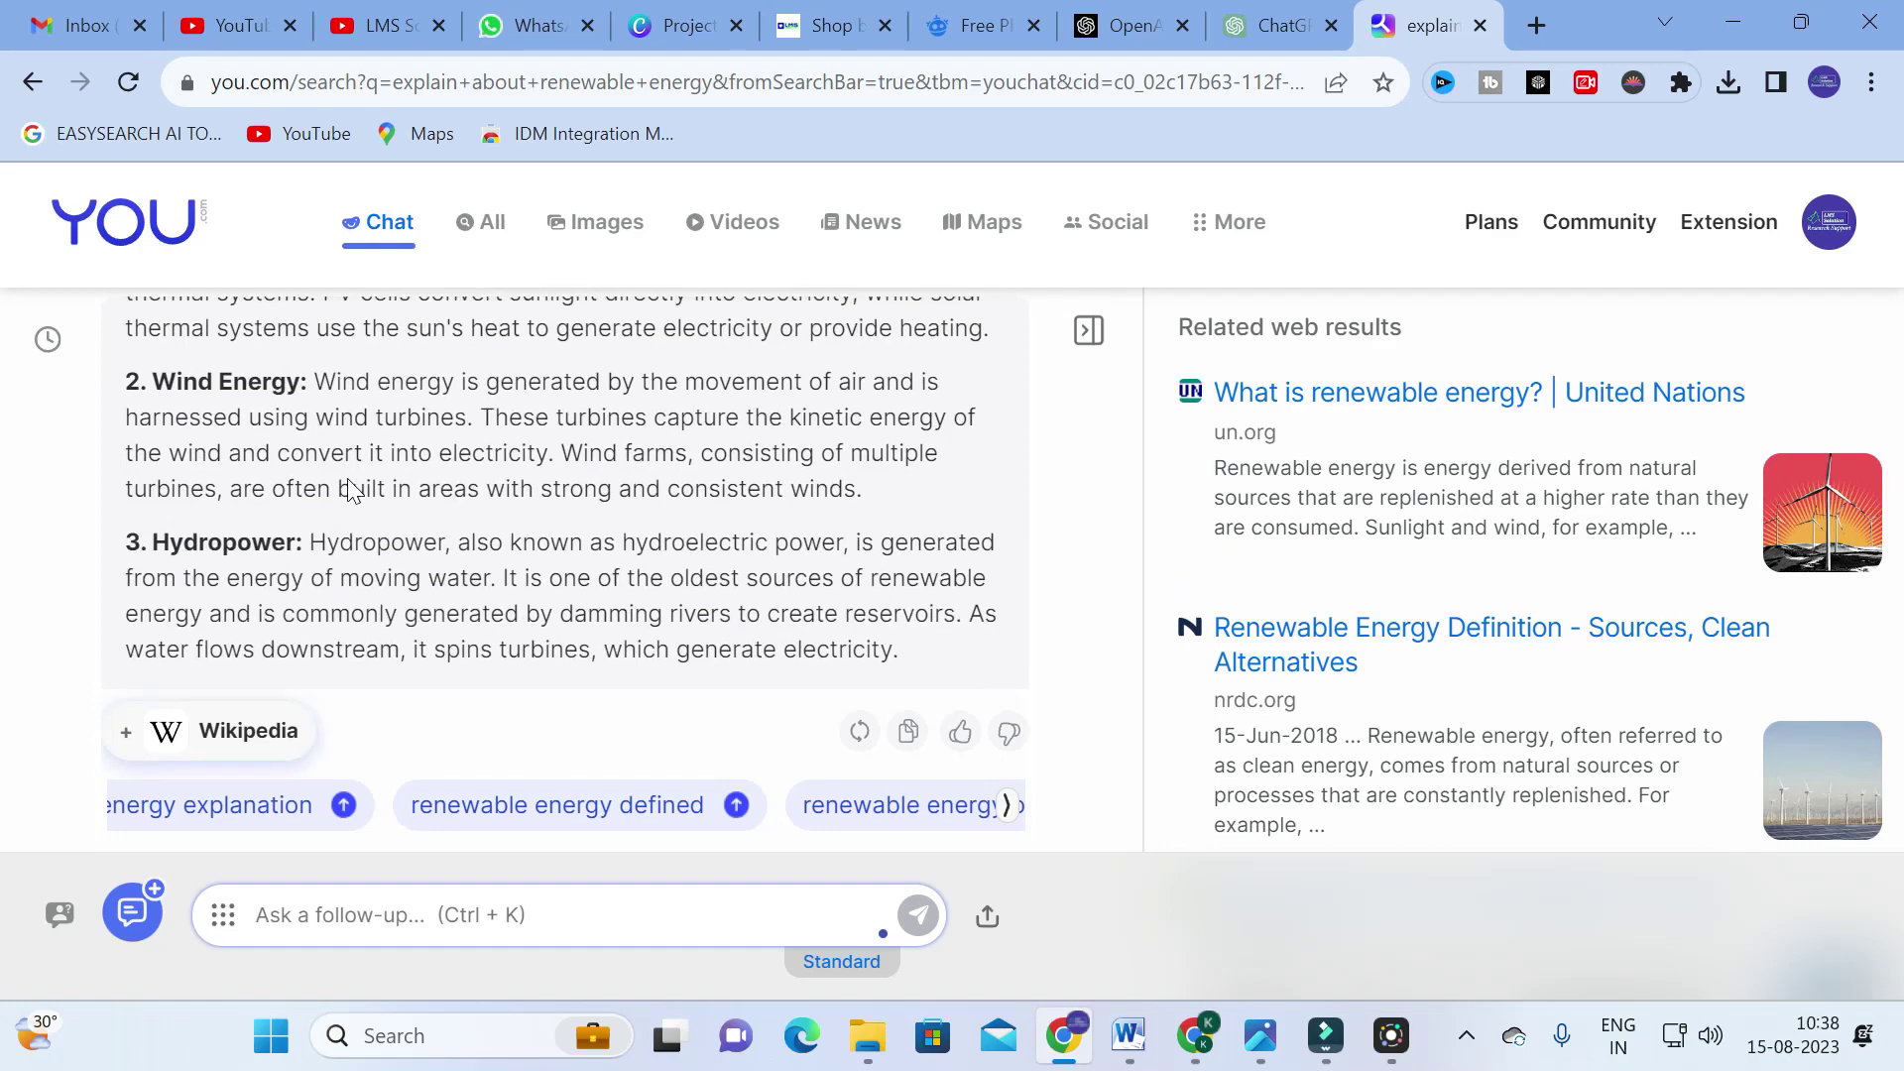
pyautogui.scroll(-15, 1239, 412)
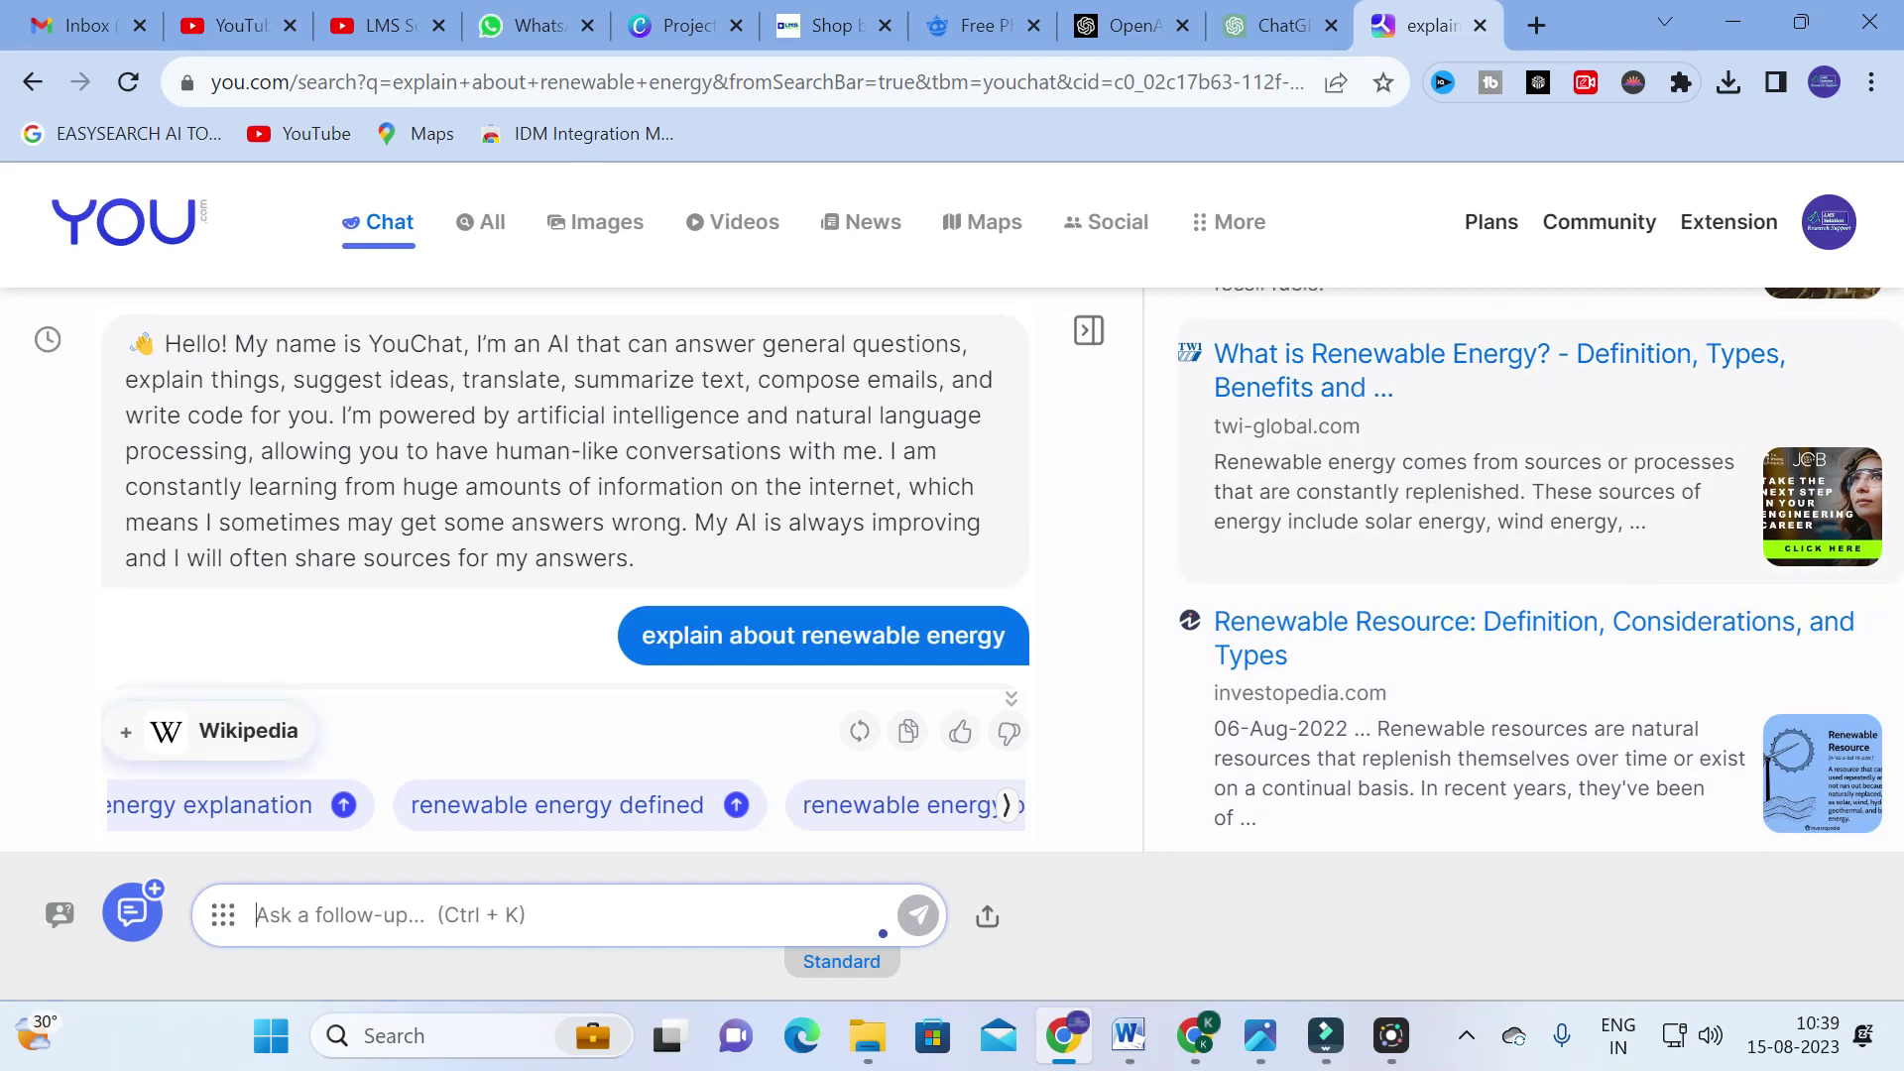
pyautogui.scroll(10, 1428, 457)
pyautogui.scroll(4, 1415, 404)
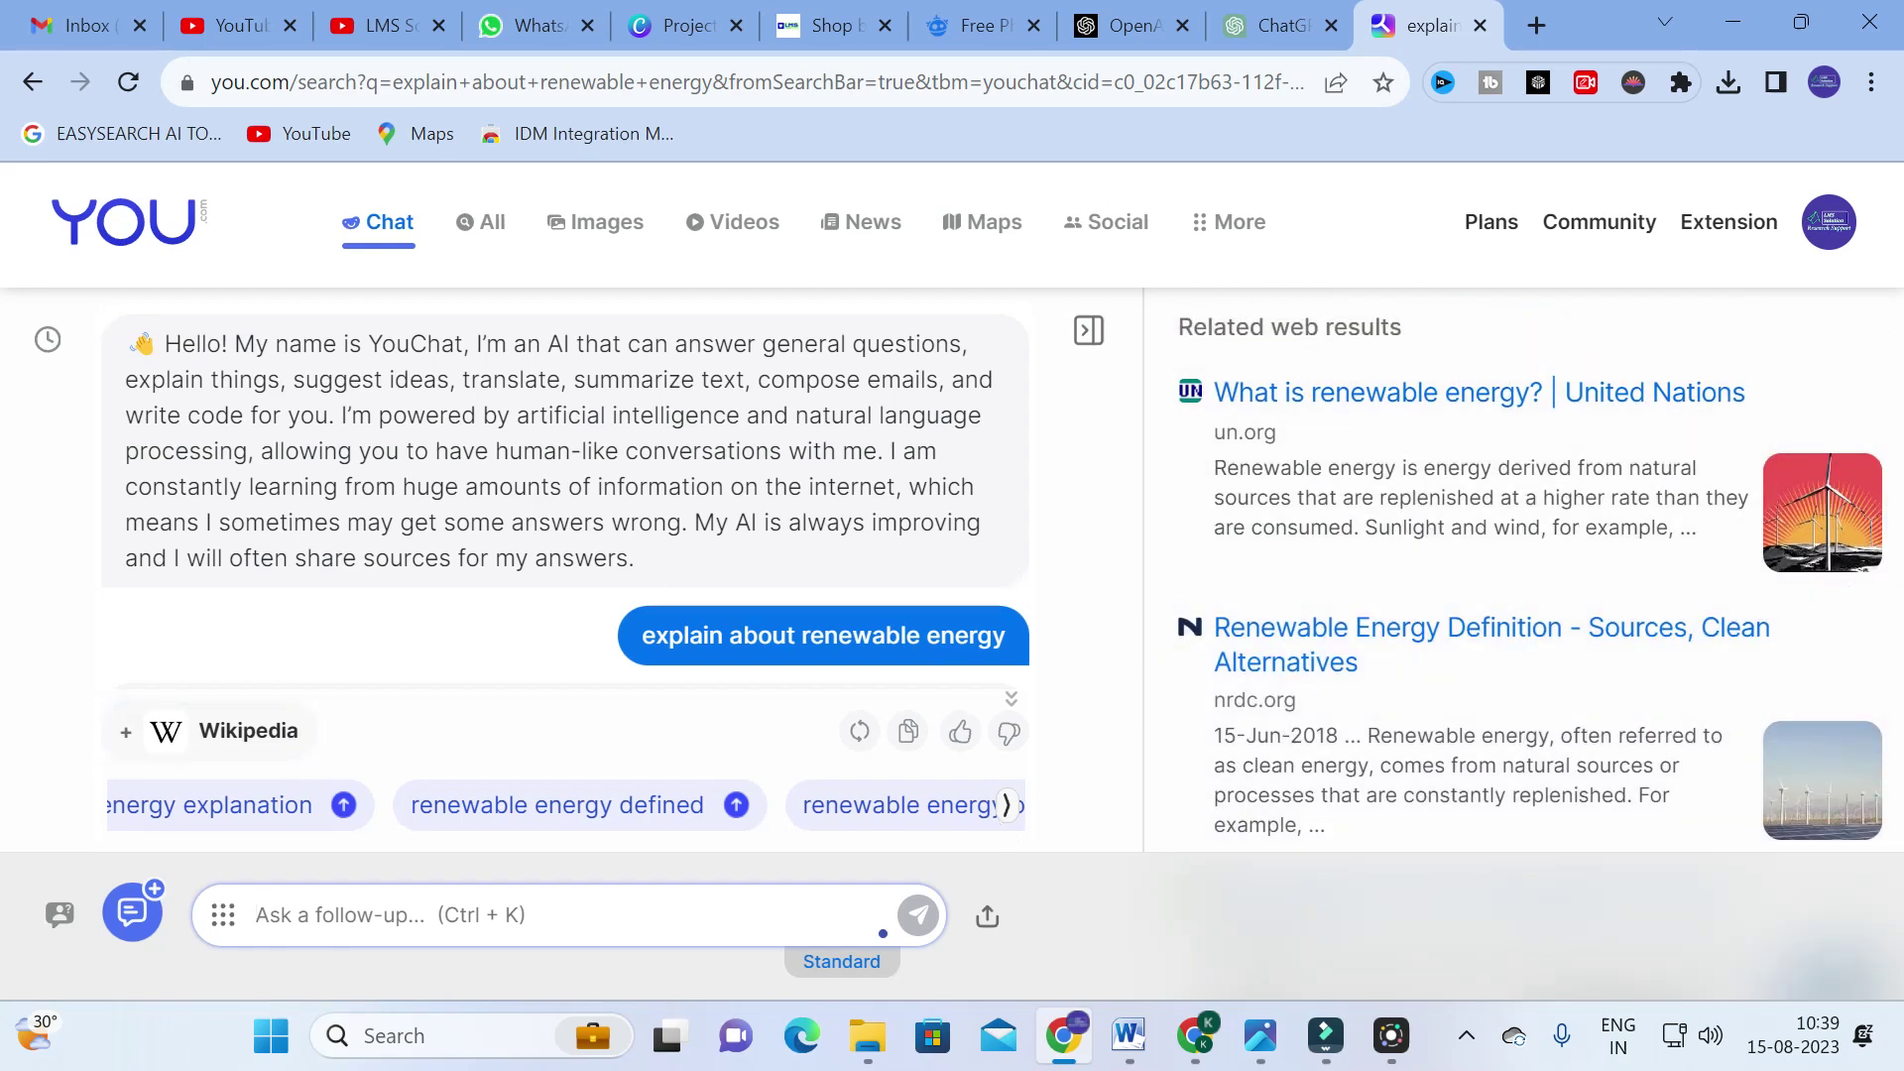
# Return to the You.com start page and submit the prompt "make a literature survey on grid connected pv system with references".
pyautogui.click(35, 85)
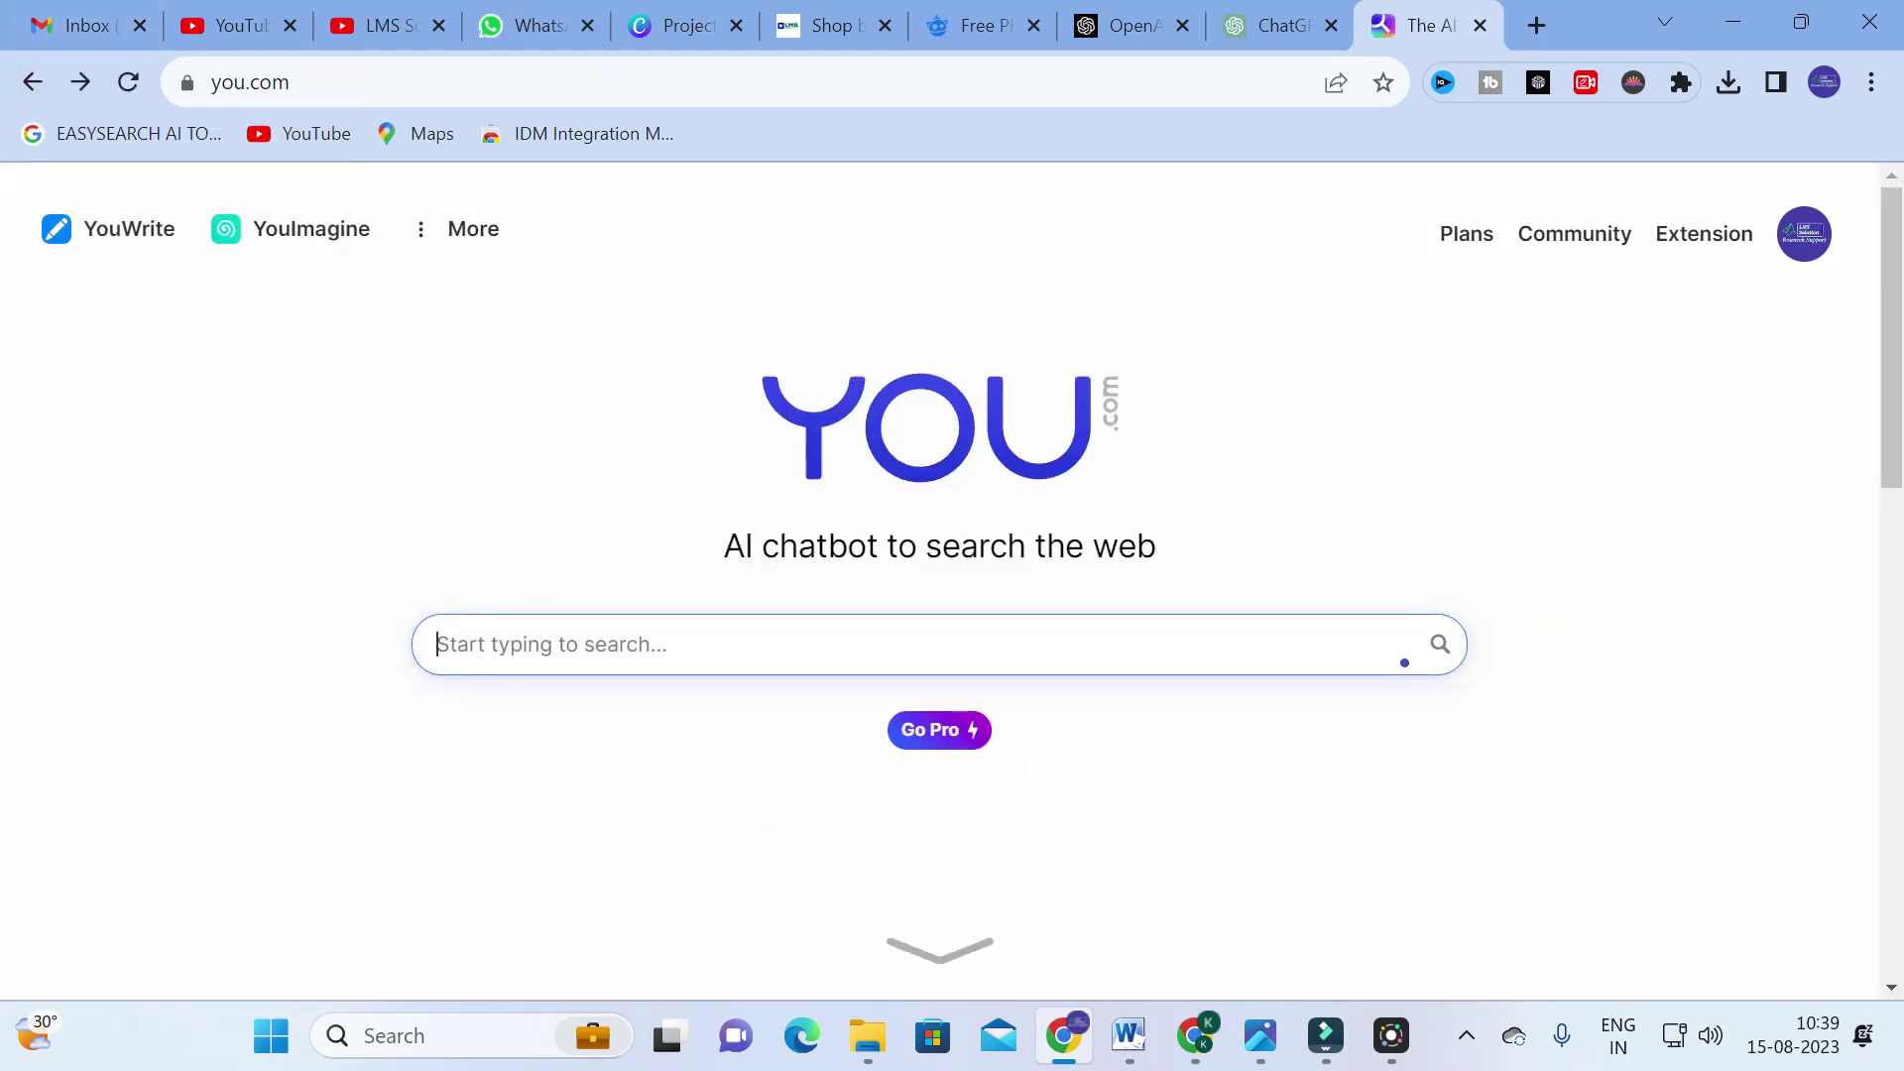
pyautogui.write('male a')
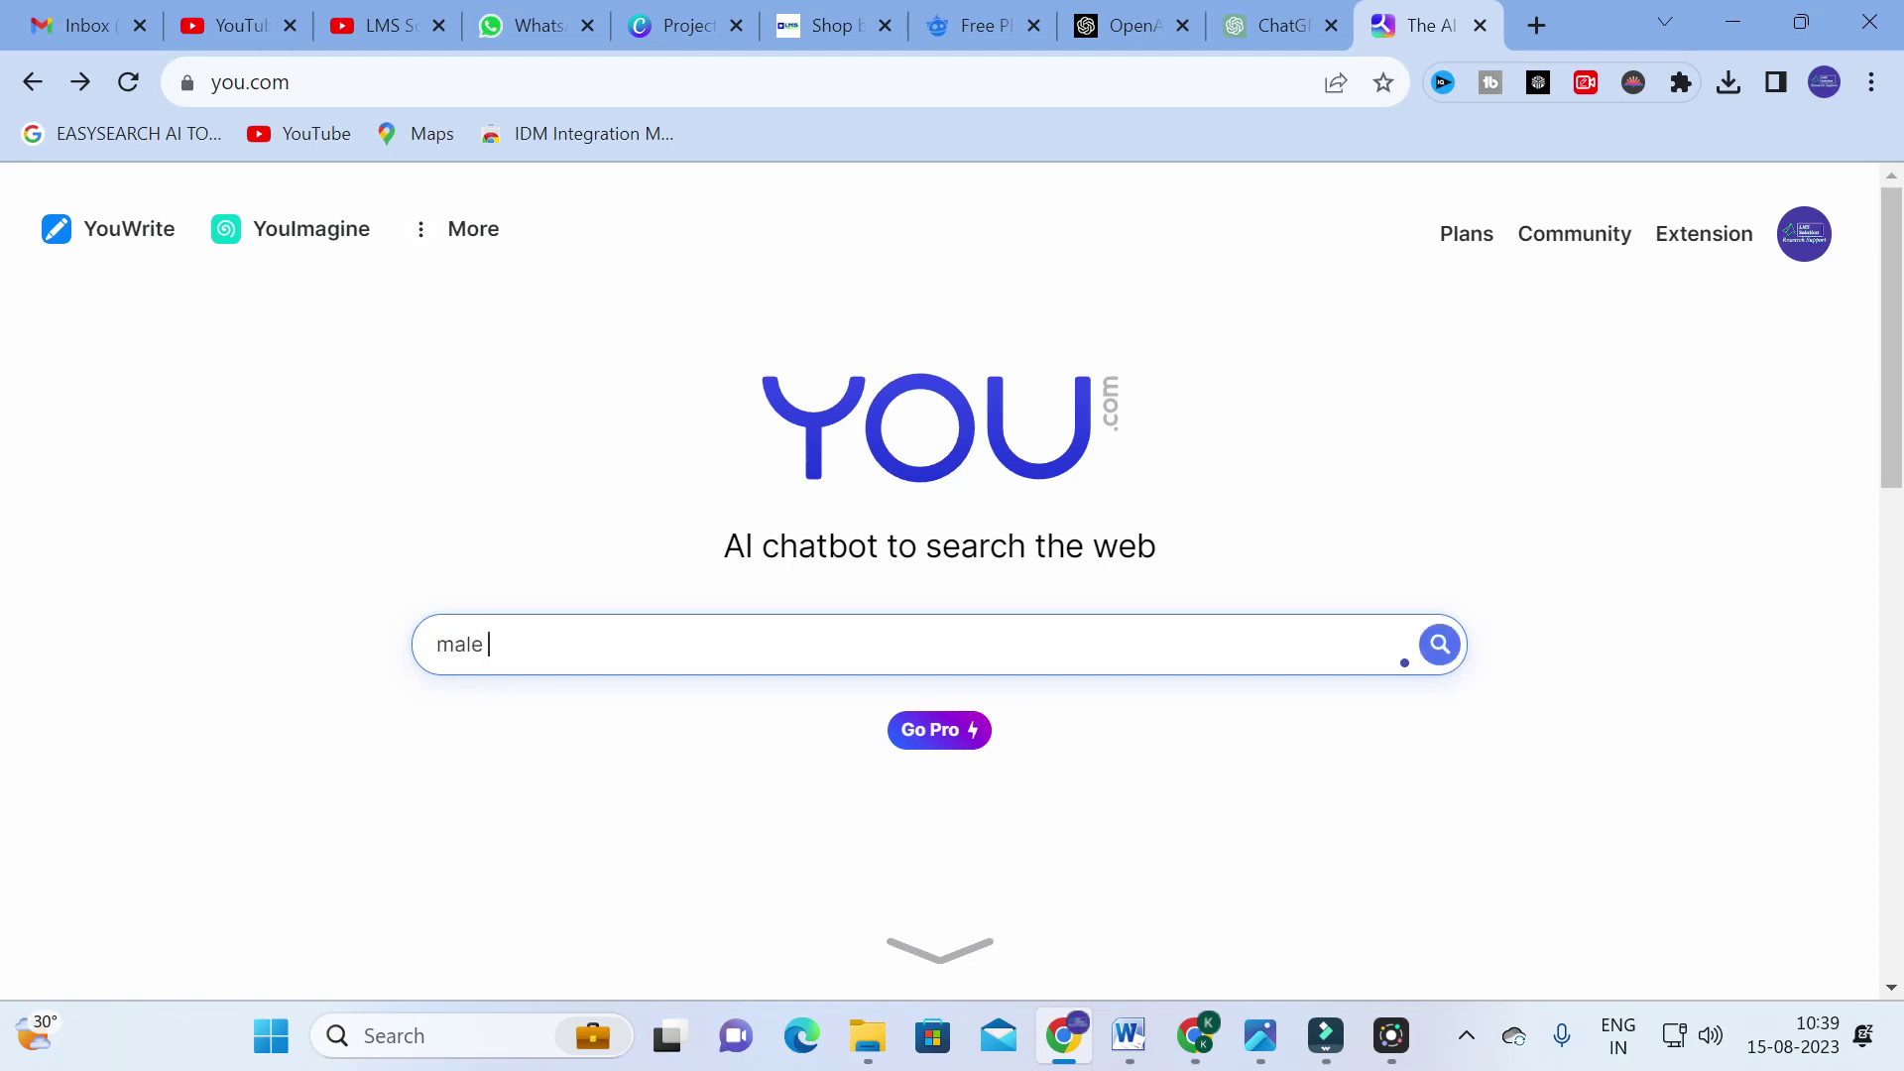
pyautogui.press('BackSpace')
pyautogui.press('BackSpace')
pyautogui.press('BackSpace')
pyautogui.write('ke a literature surve')
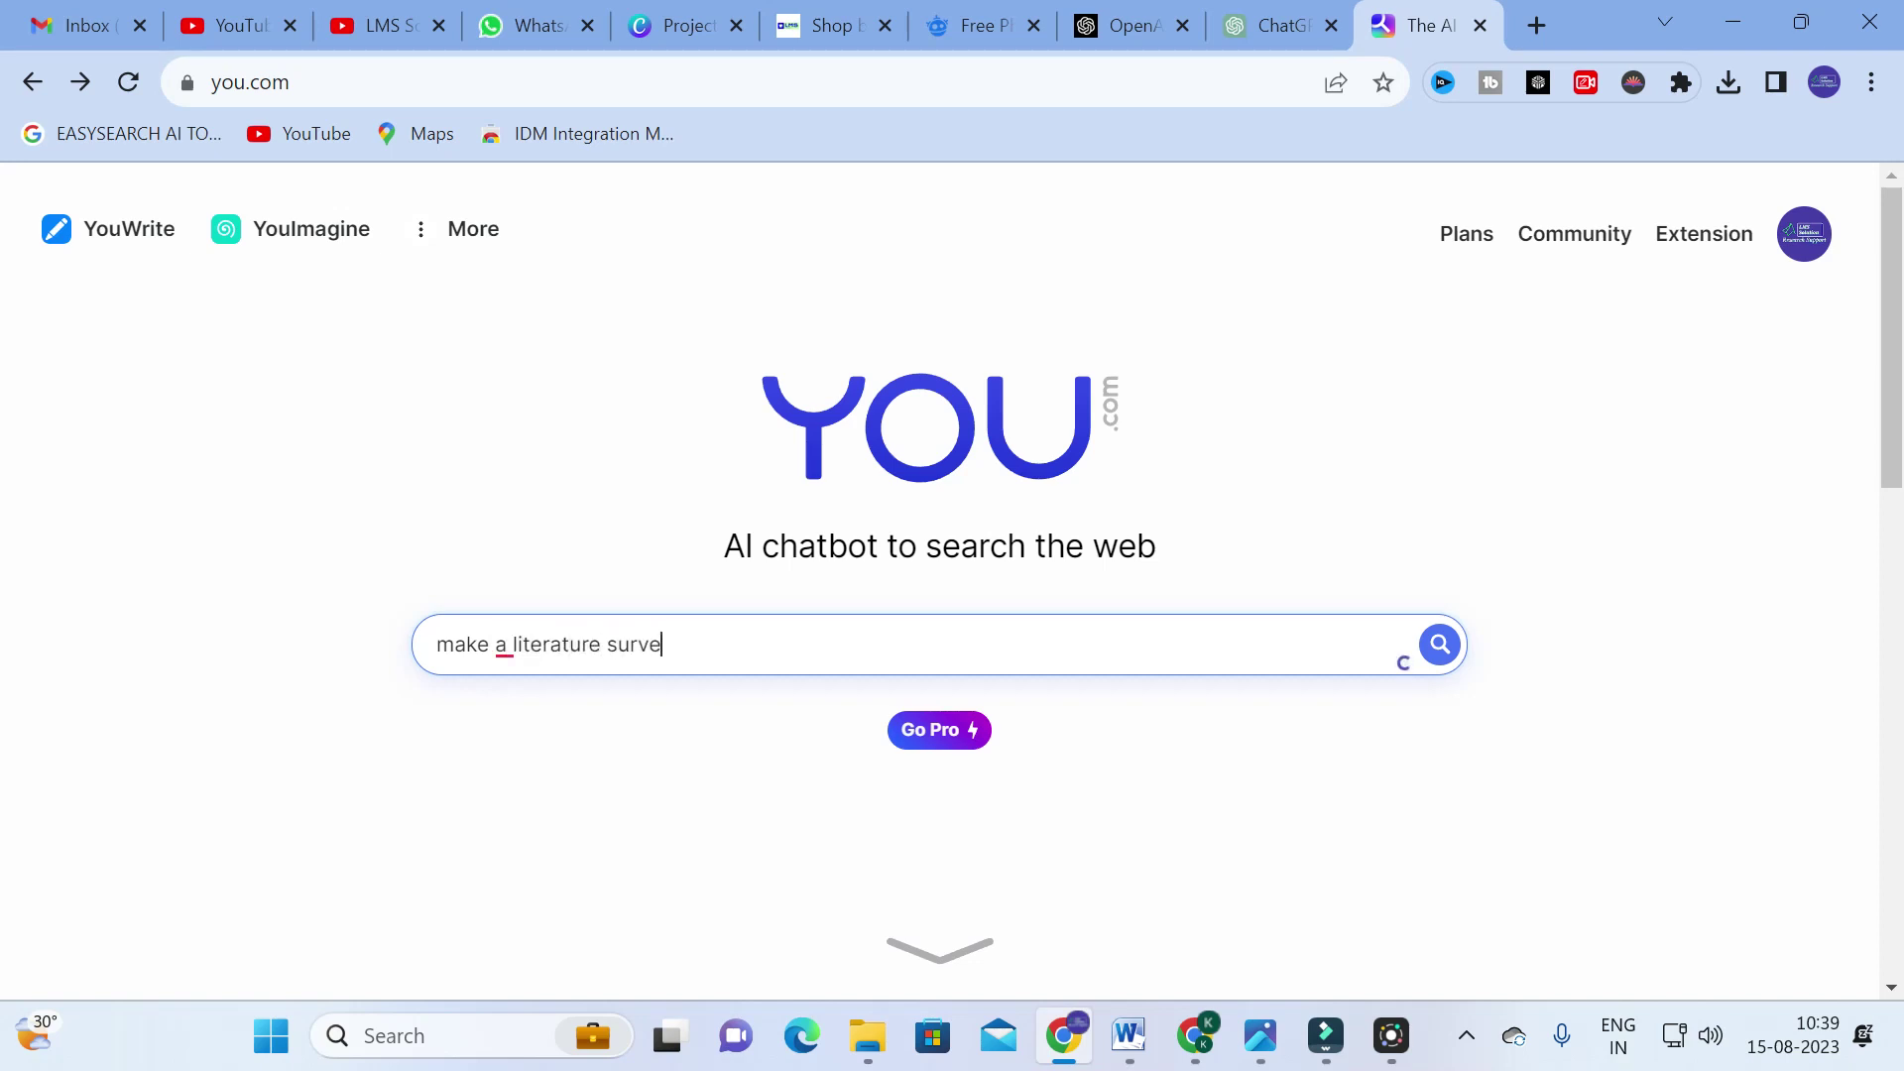
pyautogui.write('y on grid connected')
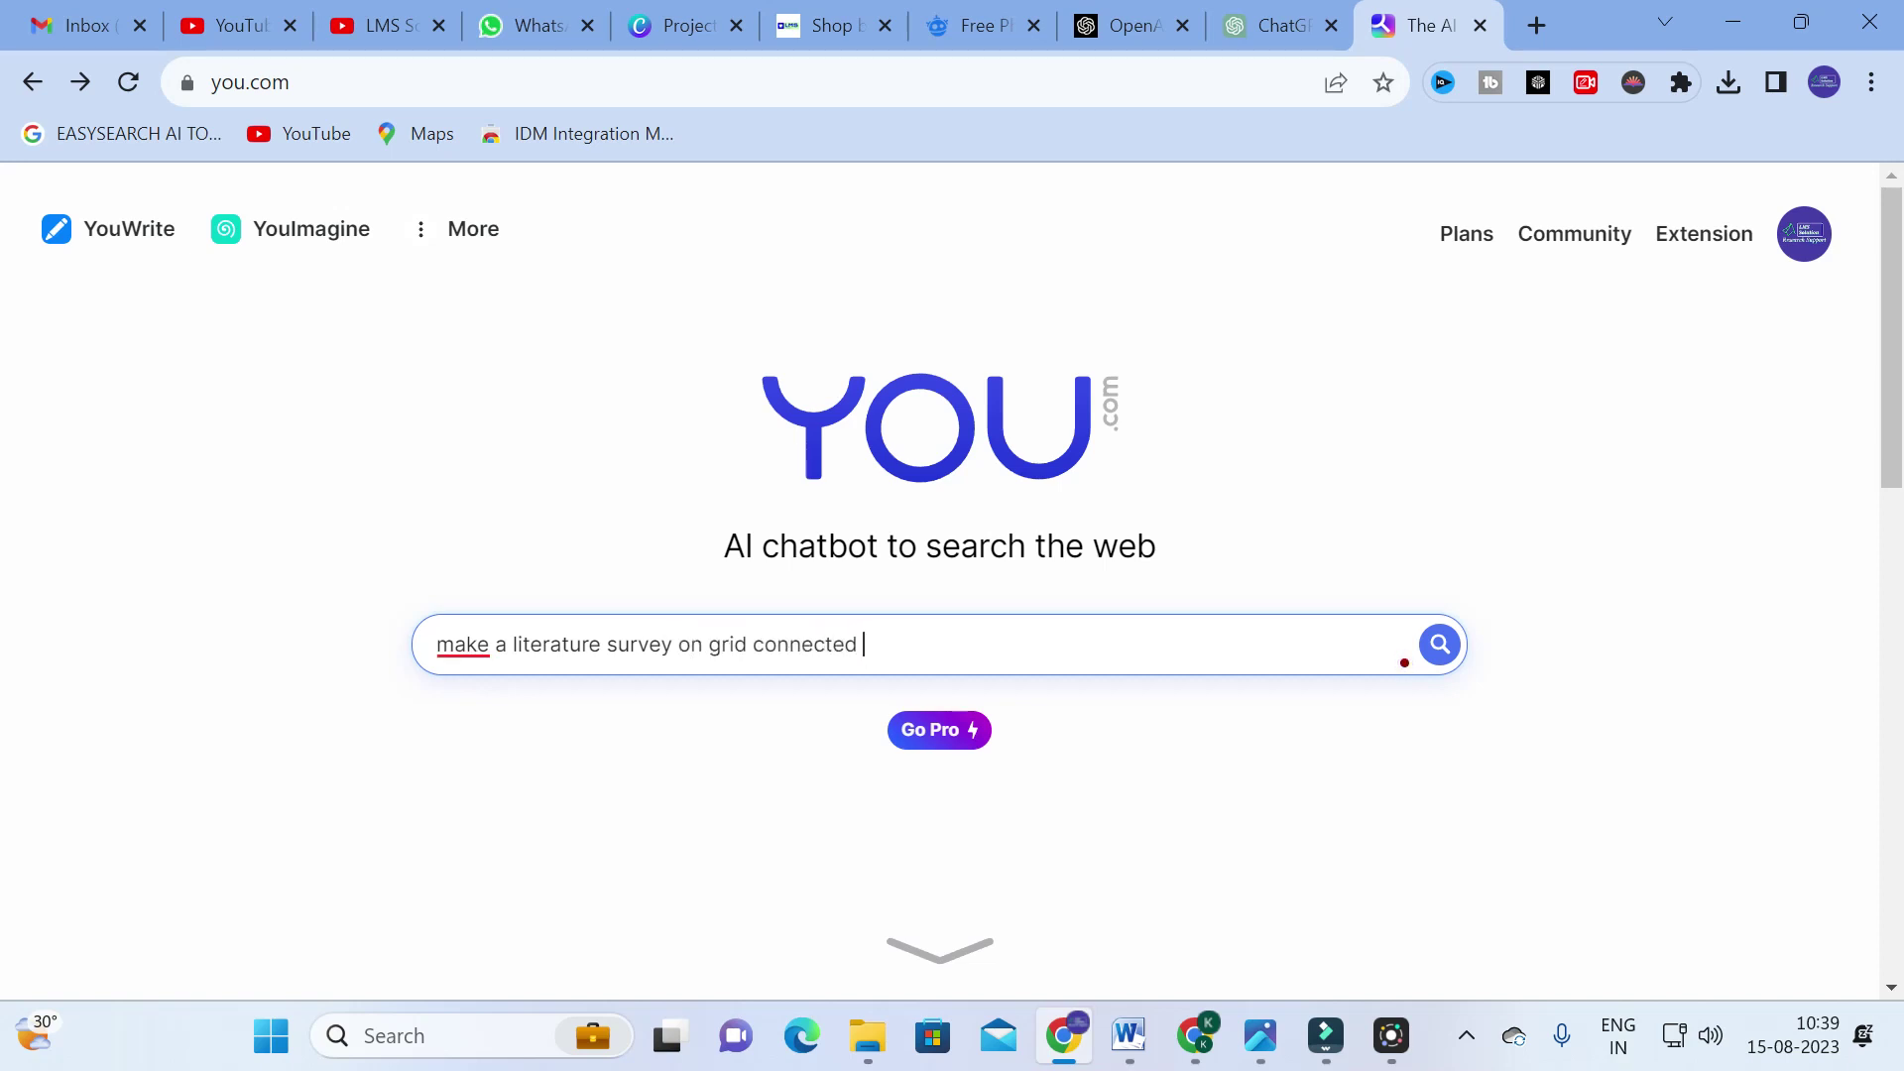
pyautogui.write(' pv system with references')
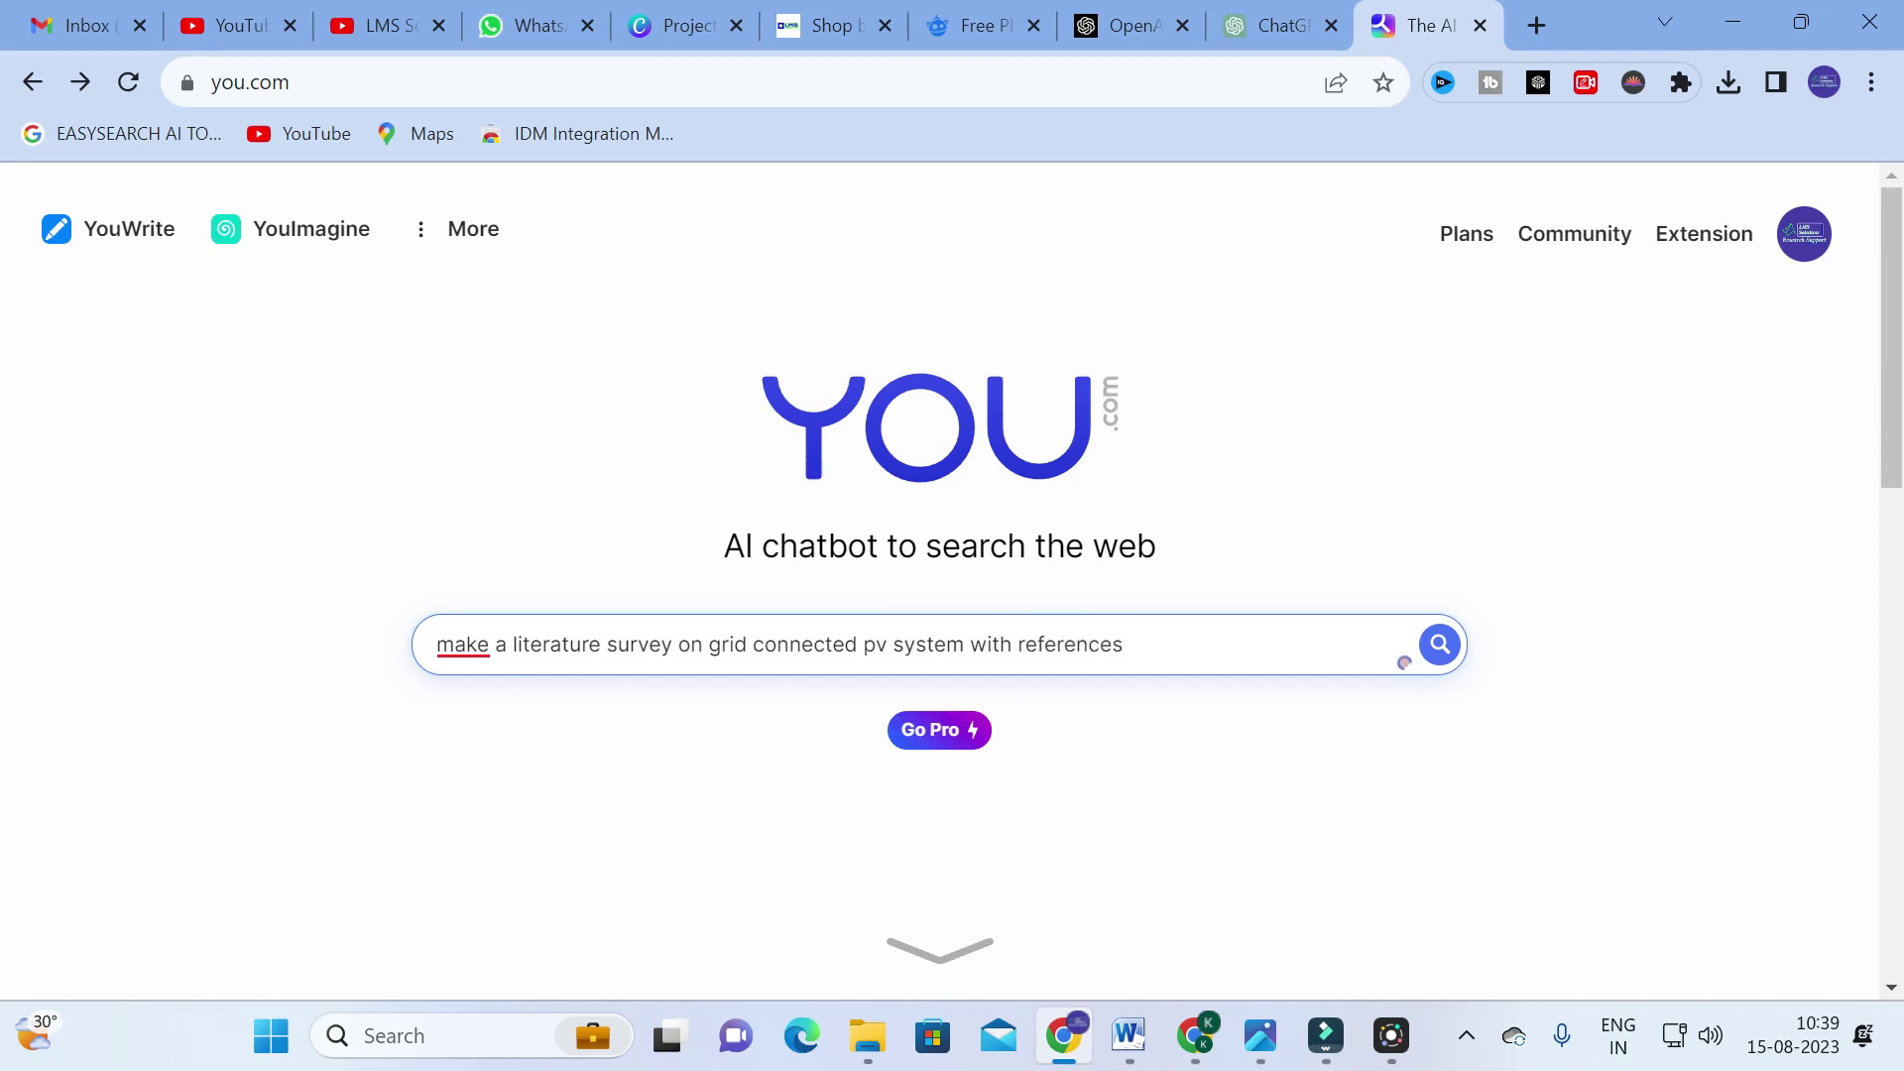
pyautogui.press('Return')
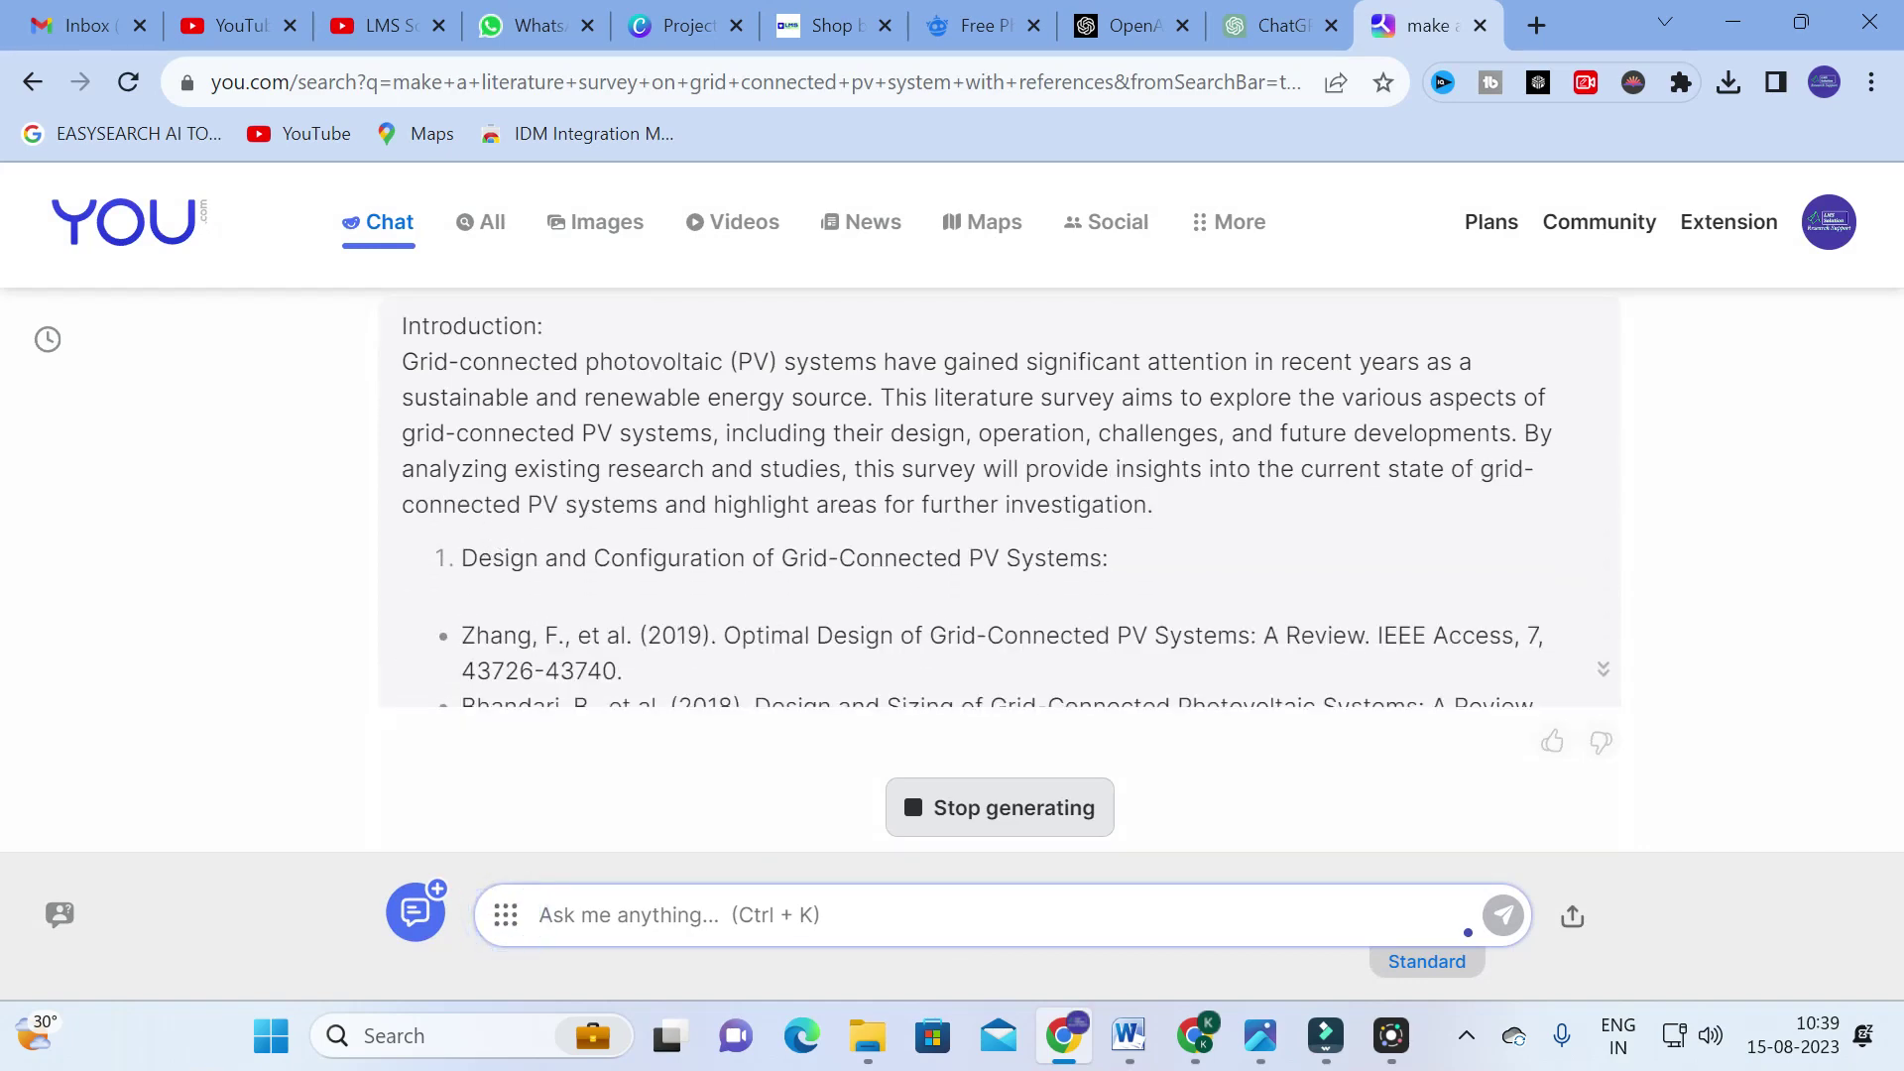
# Read the title, introduction and opening sections of the generated grid-connected PV literature survey.
pyautogui.scroll(-5, 471, 511)
pyautogui.scroll(4, 471, 511)
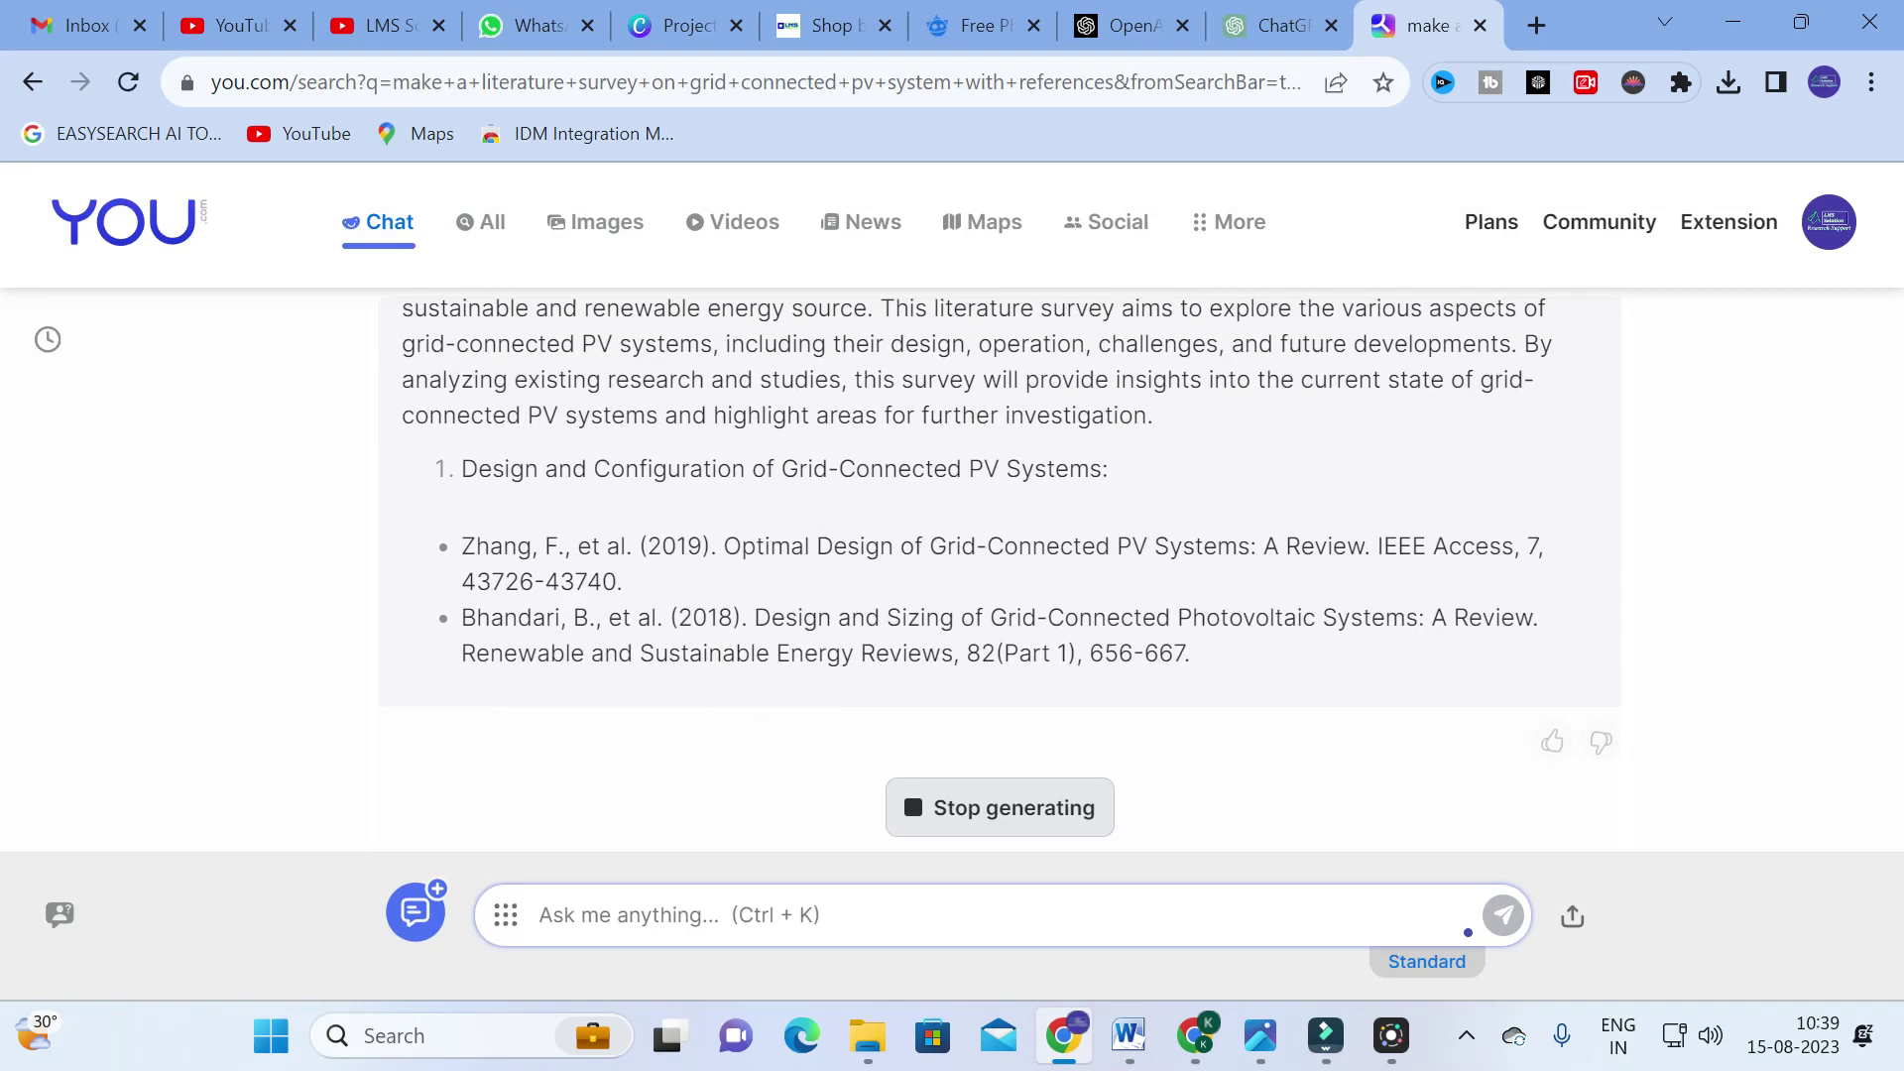
pyautogui.scroll(2, 472, 514)
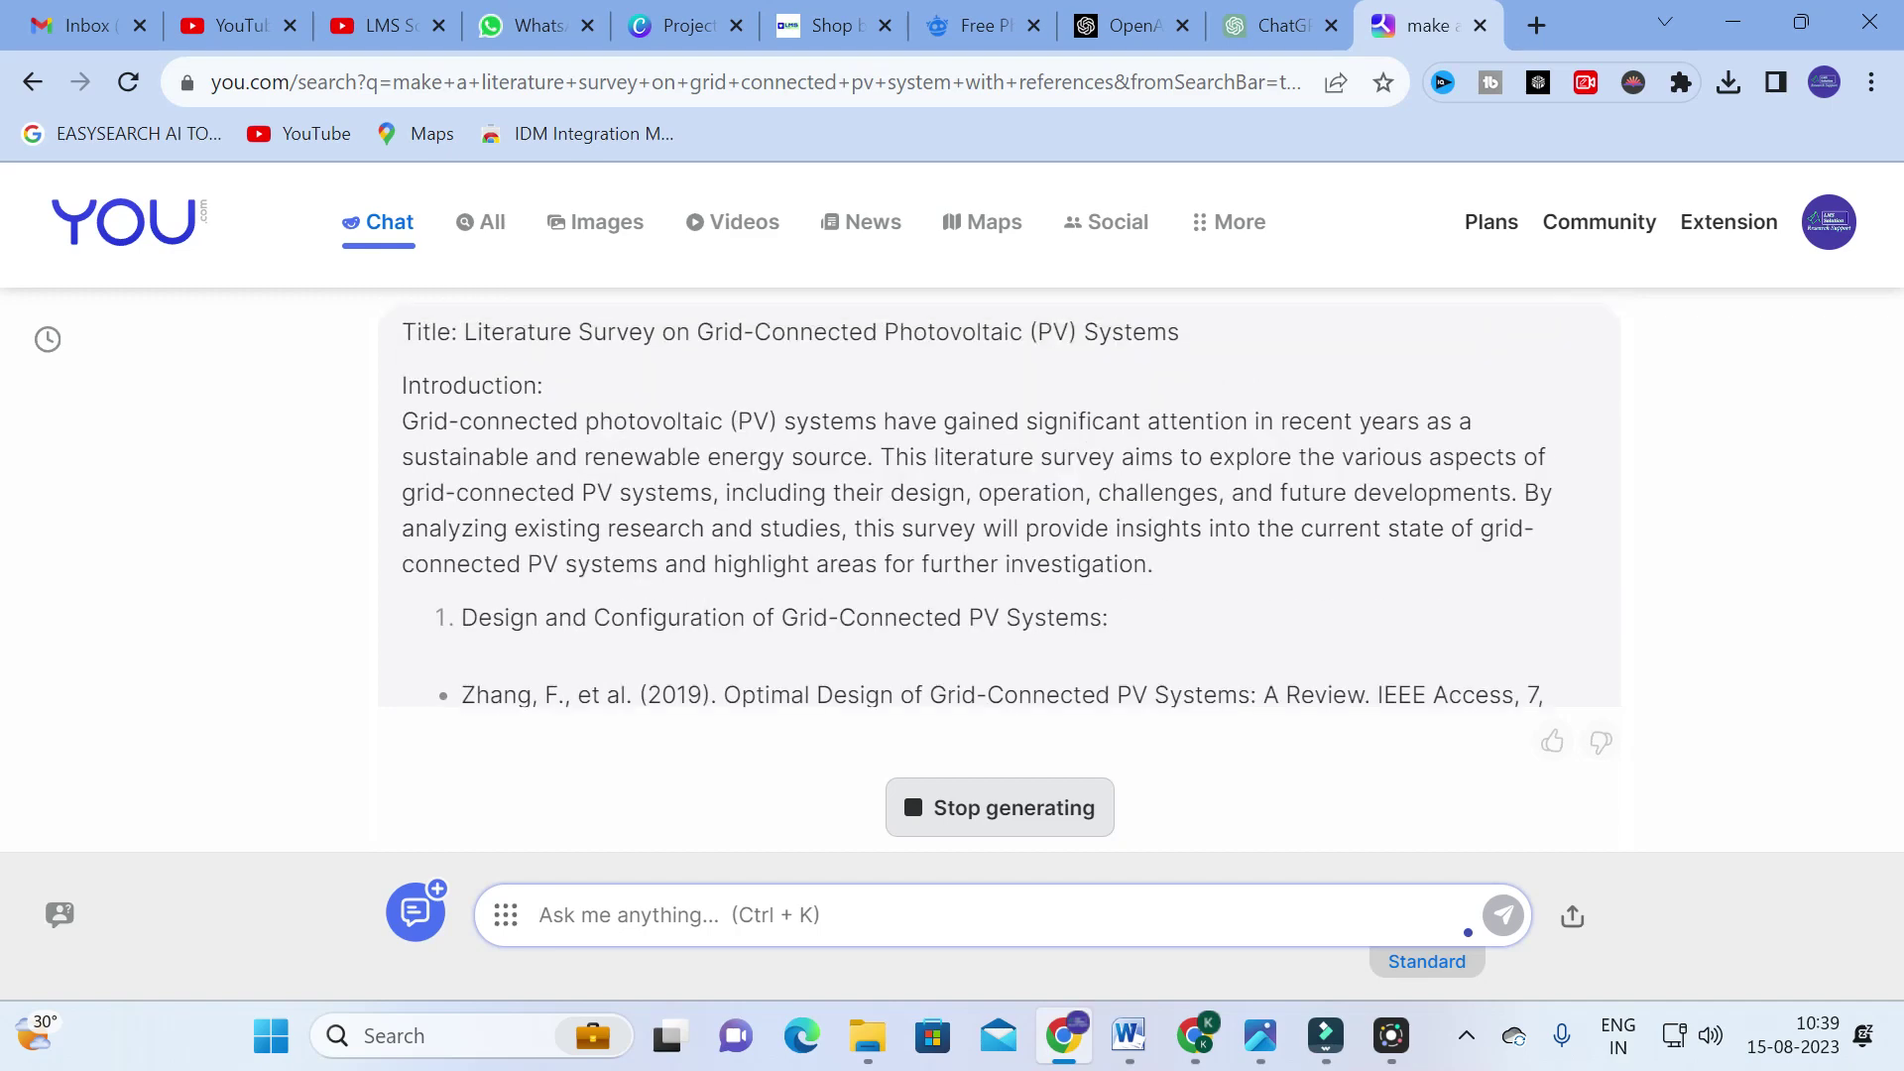
pyautogui.scroll(10, 472, 514)
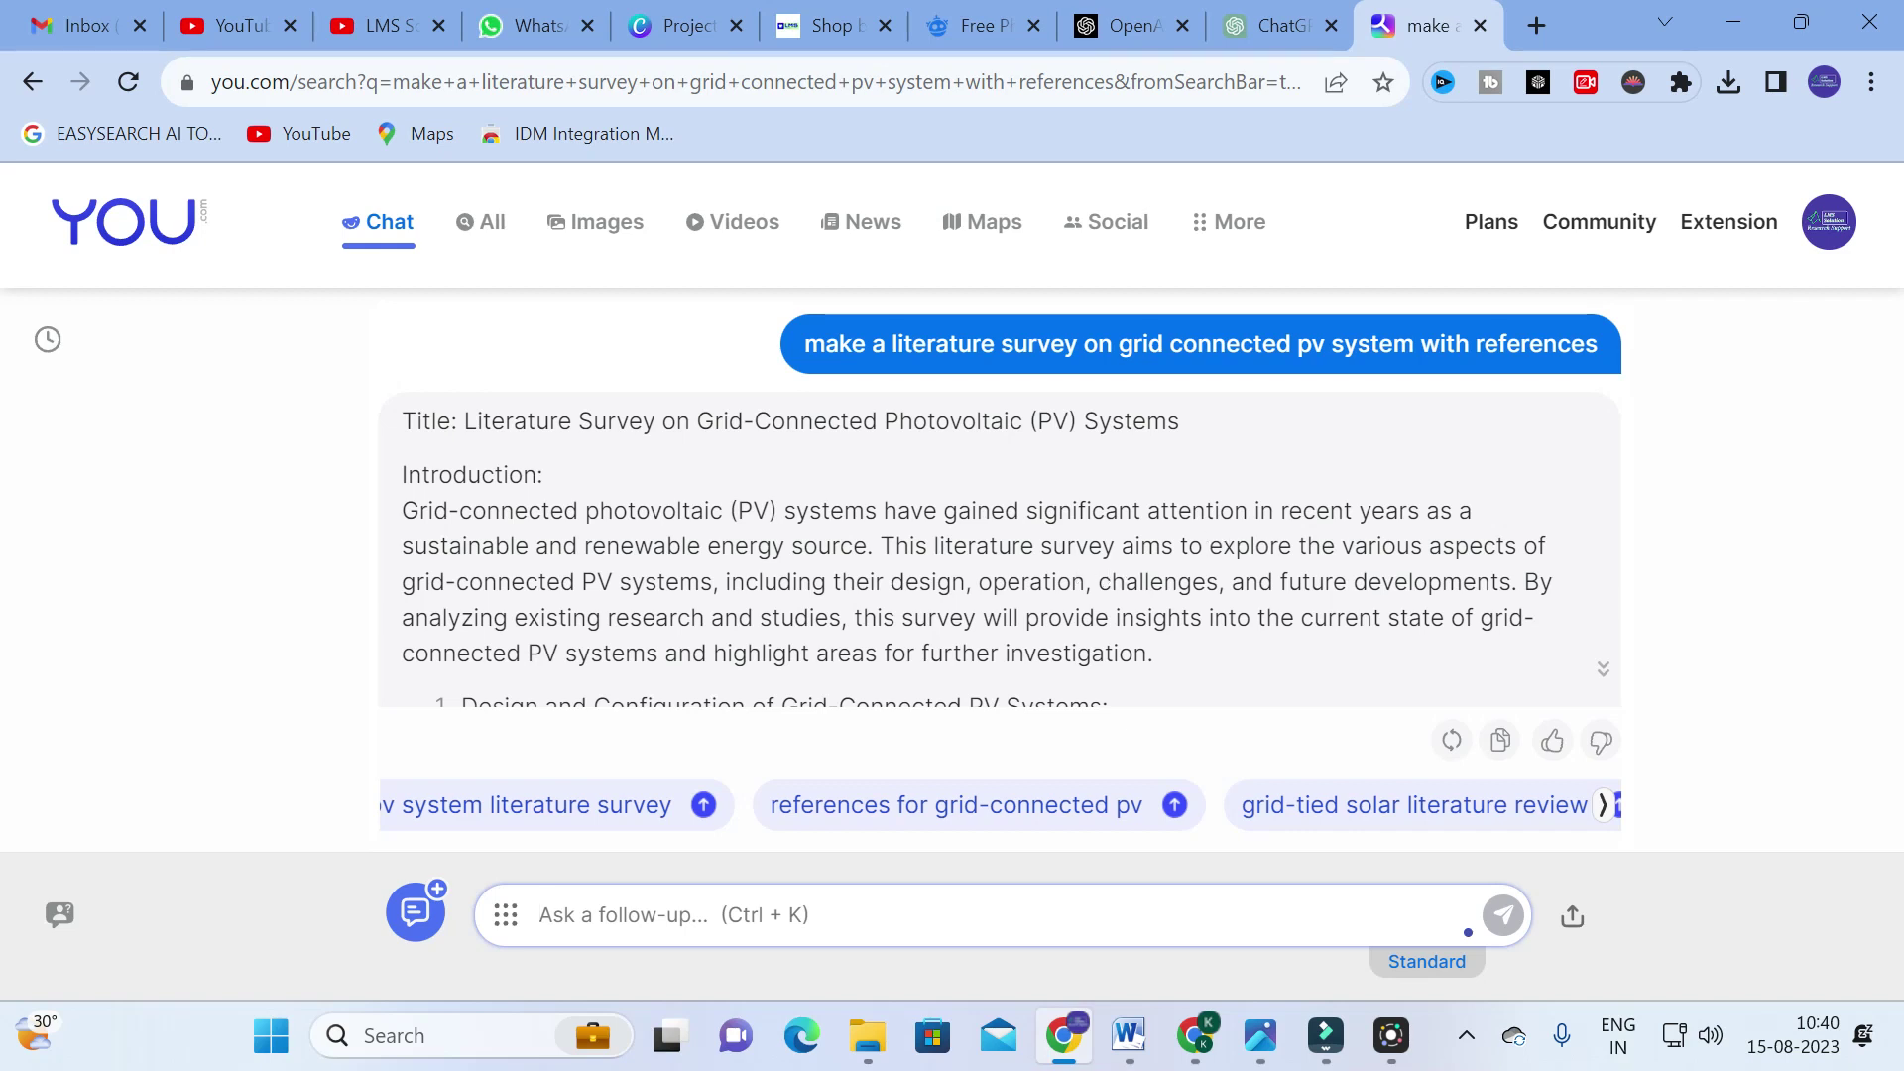
pyautogui.scroll(-2, 927, 578)
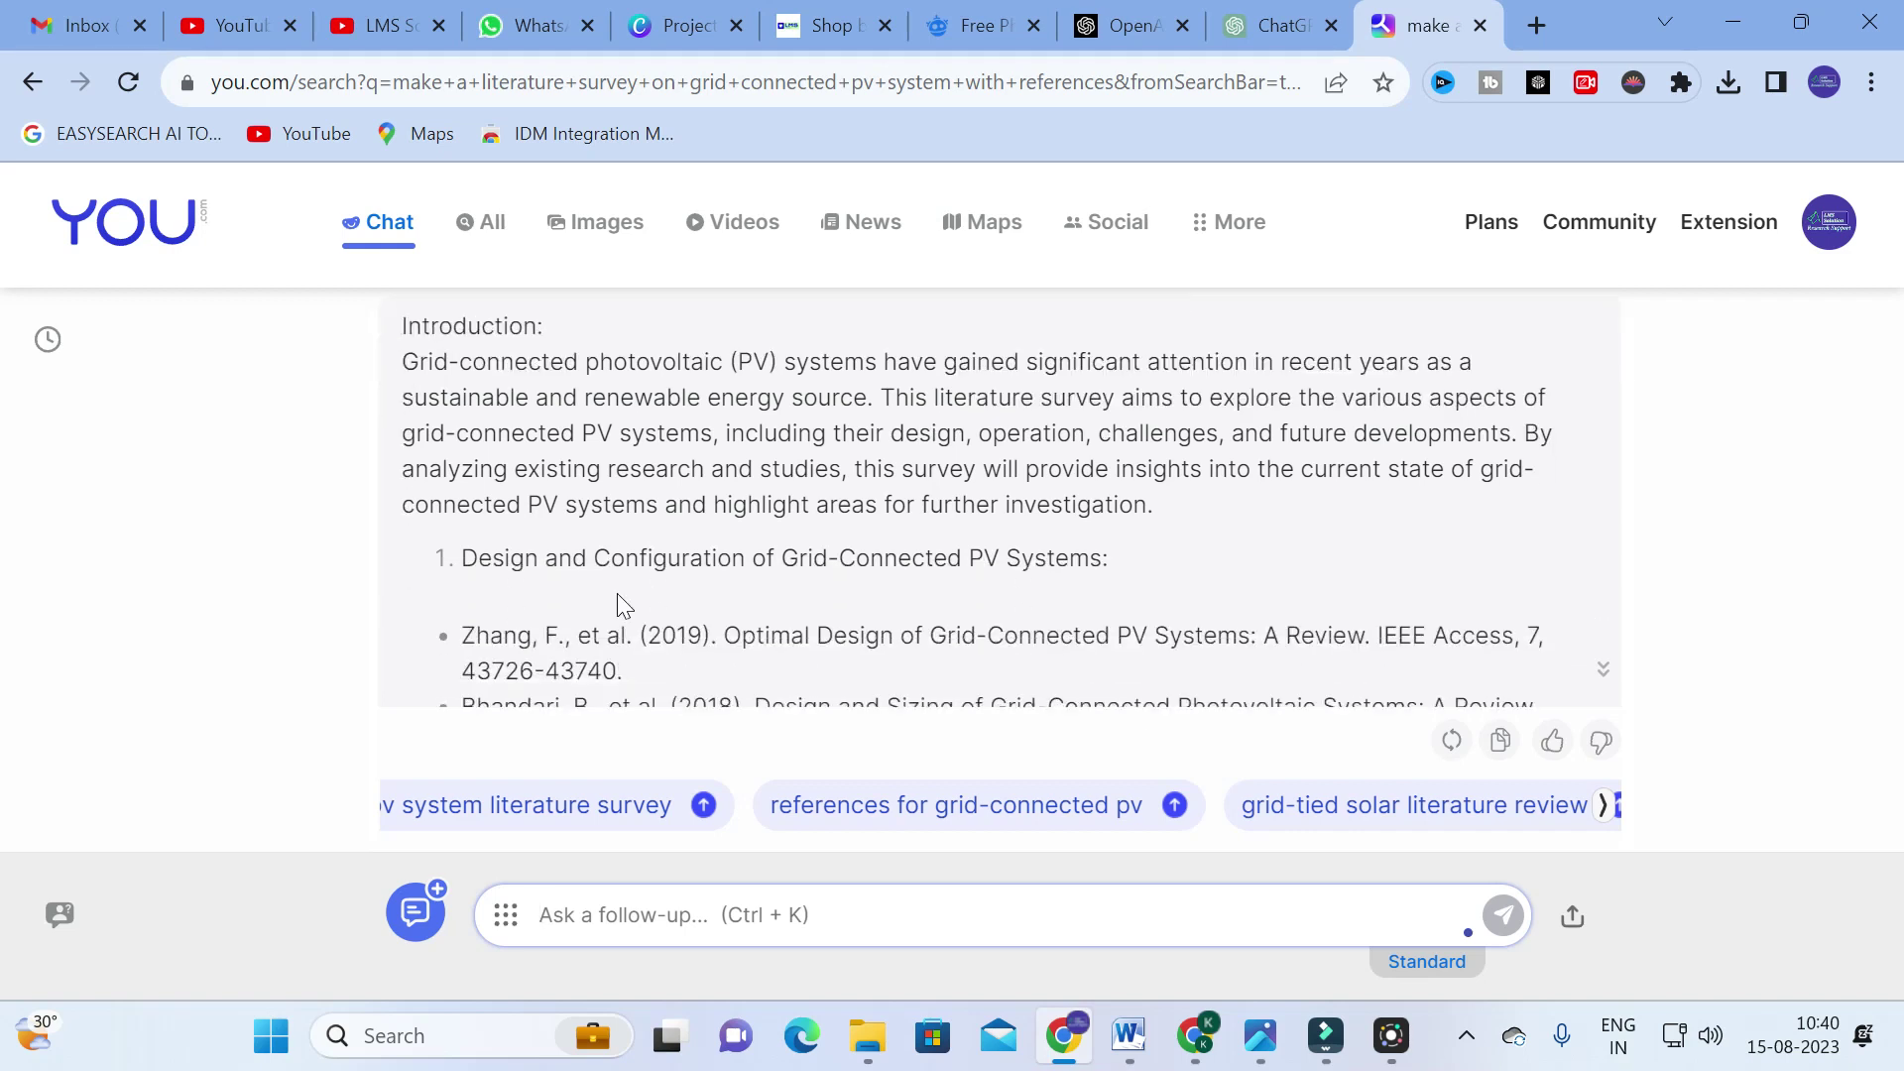
pyautogui.scroll(-3, 841, 547)
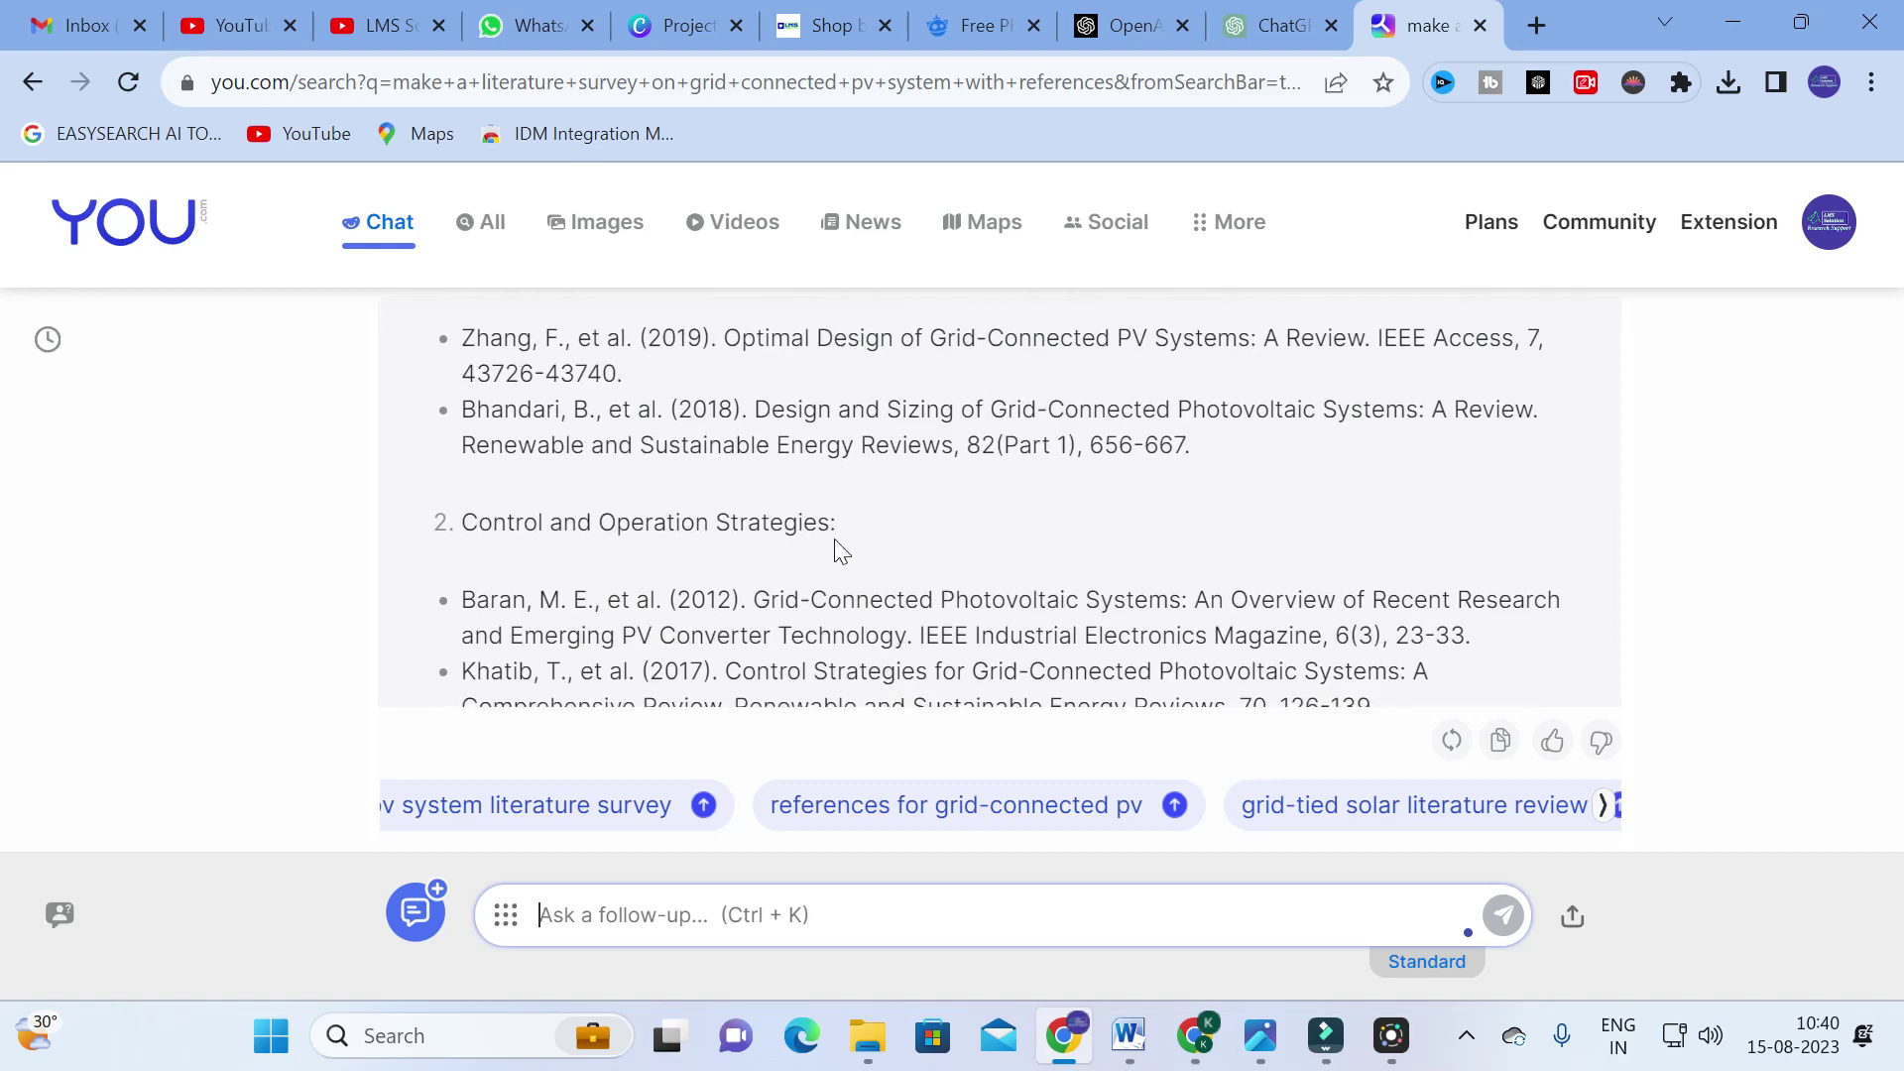
# Examine the survey's cited references section by section, from design and configuration through challenges and future developments.
pyautogui.scroll(2, 524, 449)
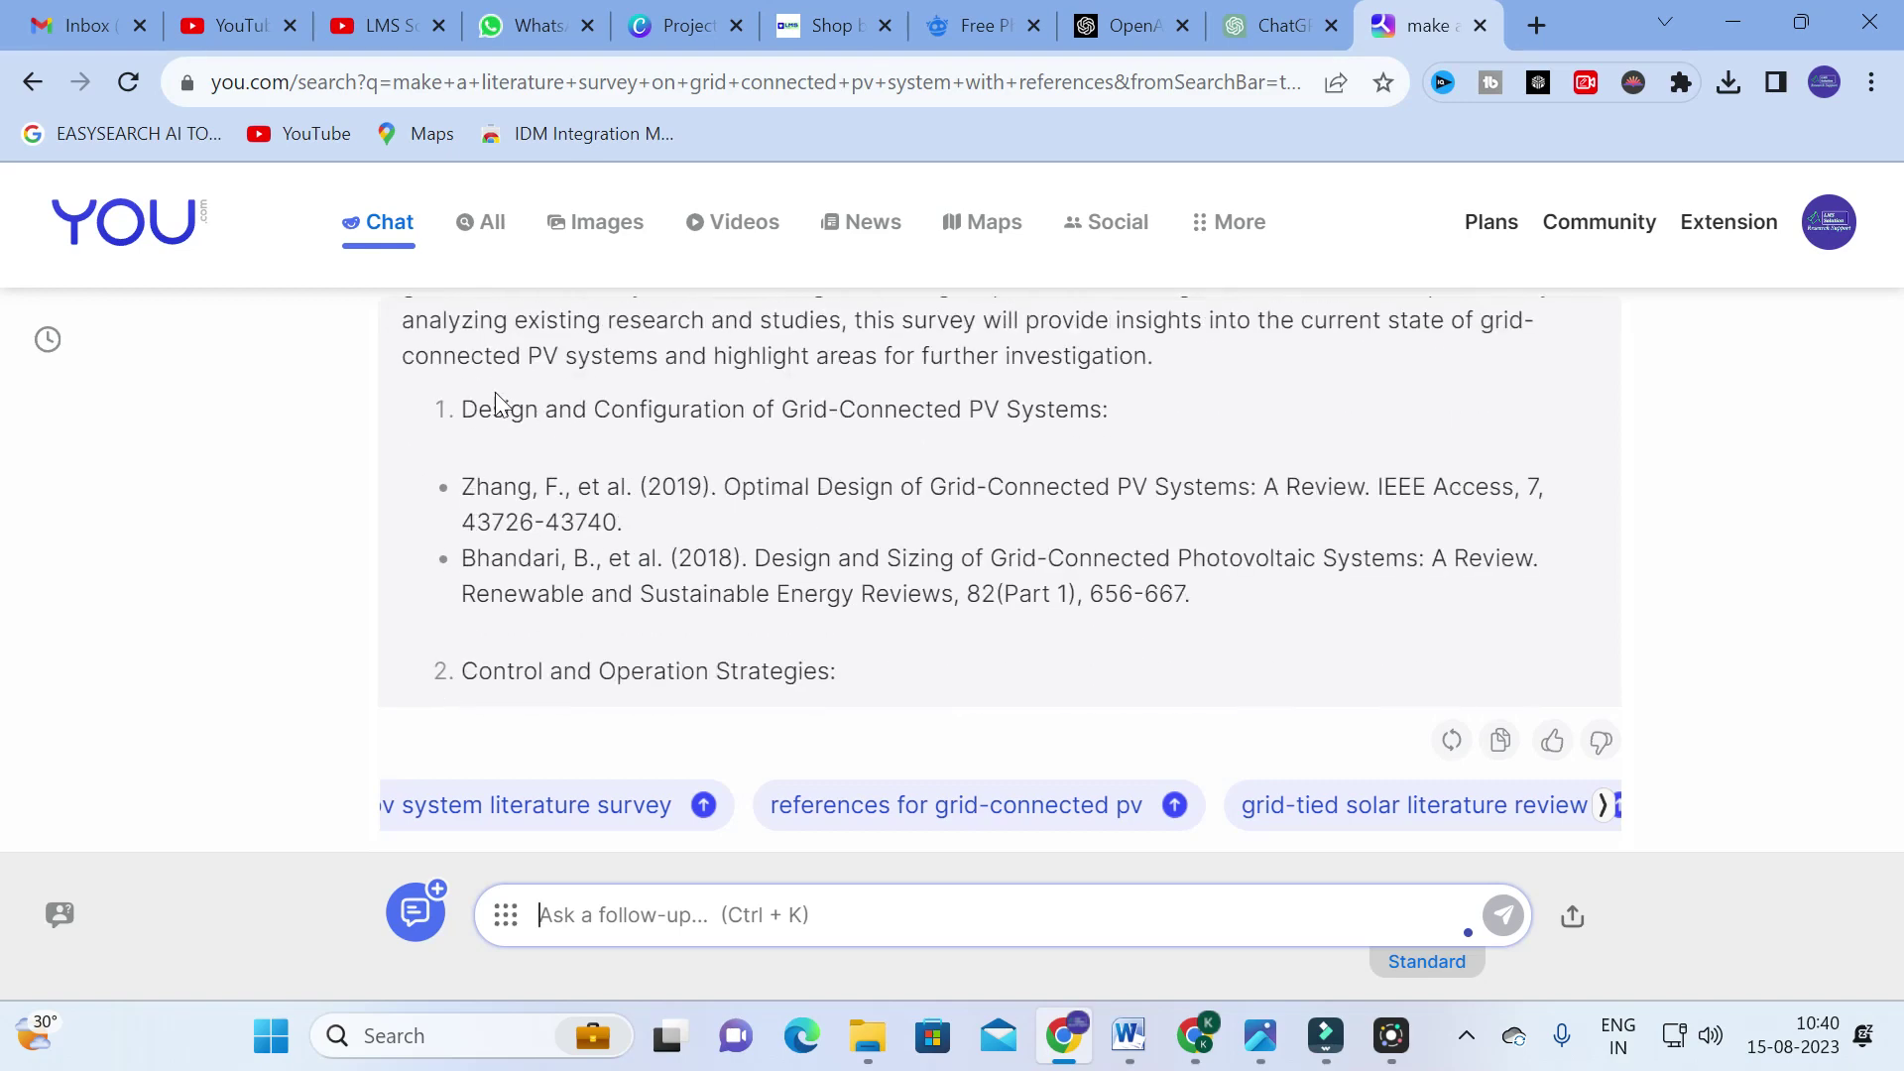
pyautogui.moveTo(460, 409); pyautogui.dragTo(1199, 451)
pyautogui.click(873, 444)
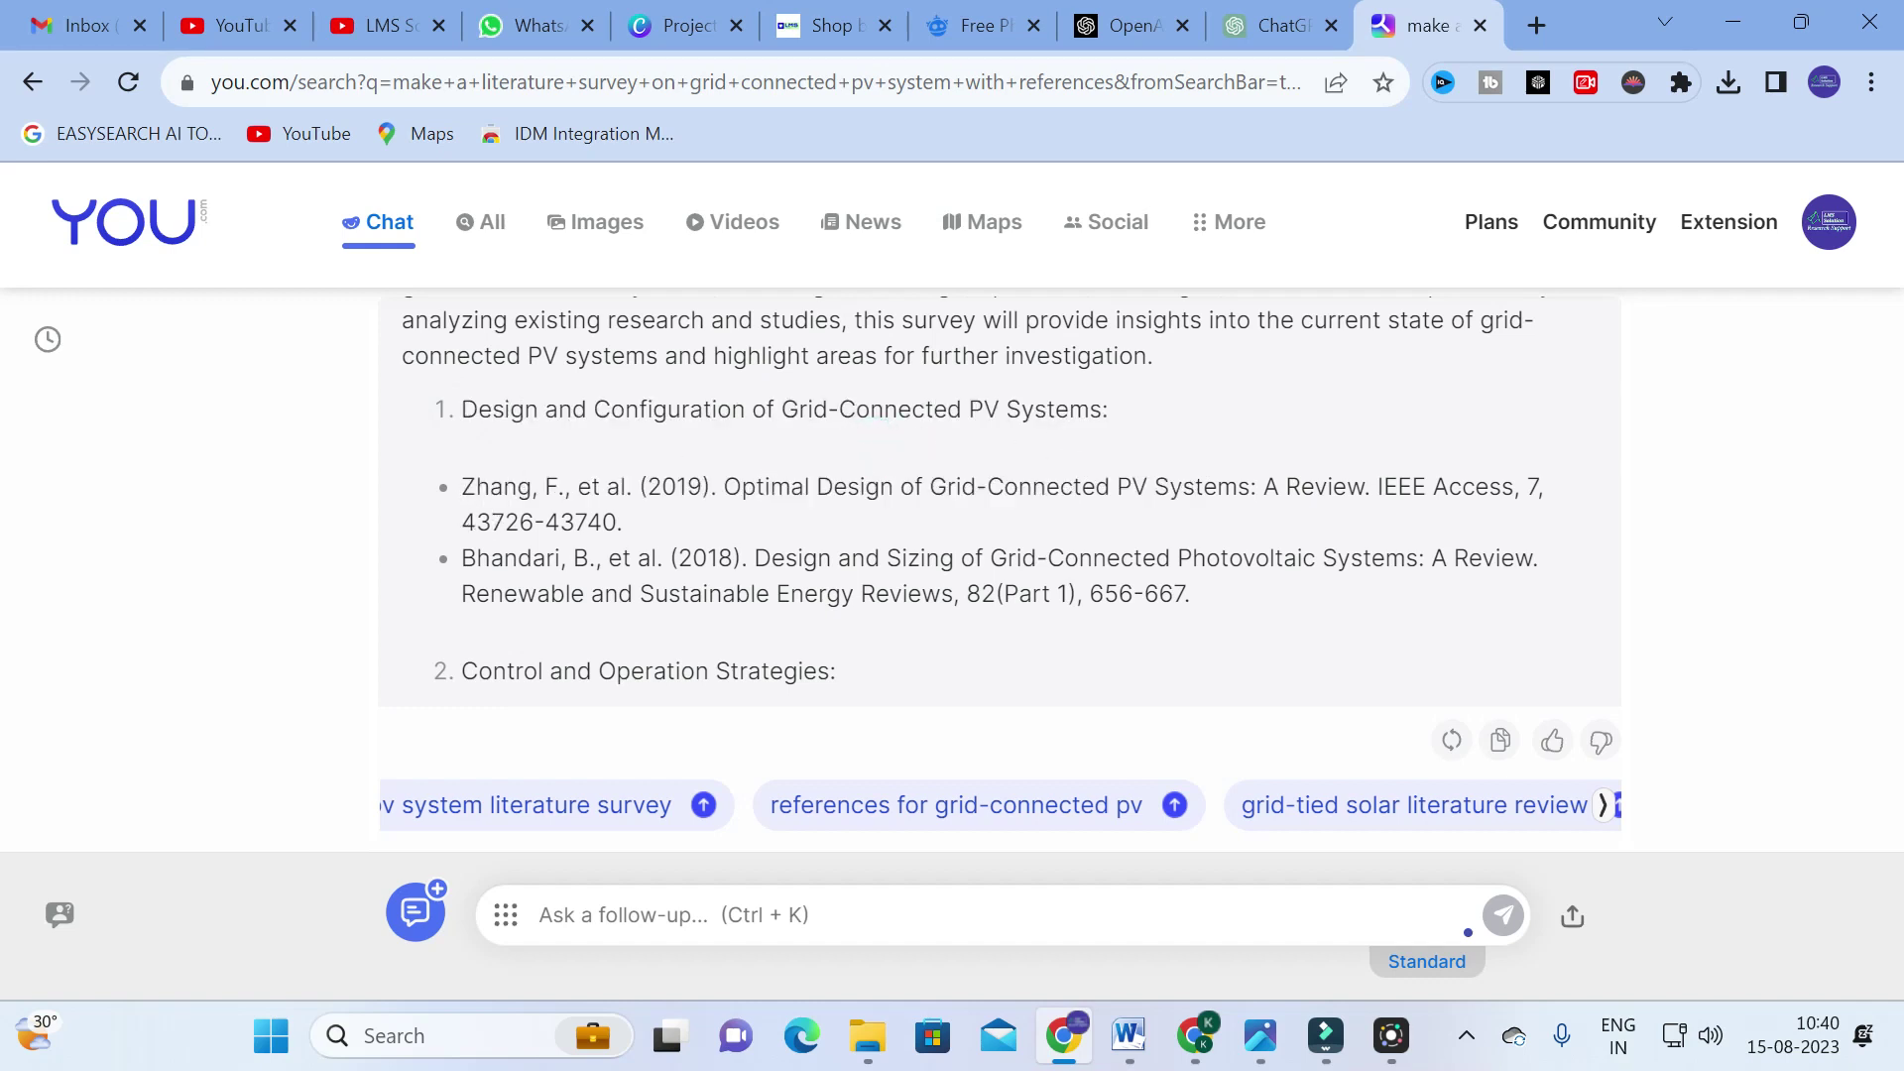
pyautogui.moveTo(463, 496); pyautogui.dragTo(629, 521)
pyautogui.click(752, 515)
pyautogui.moveTo(446, 557); pyautogui.dragTo(1311, 680)
pyautogui.click(734, 442)
pyautogui.scroll(-3, 982, 438)
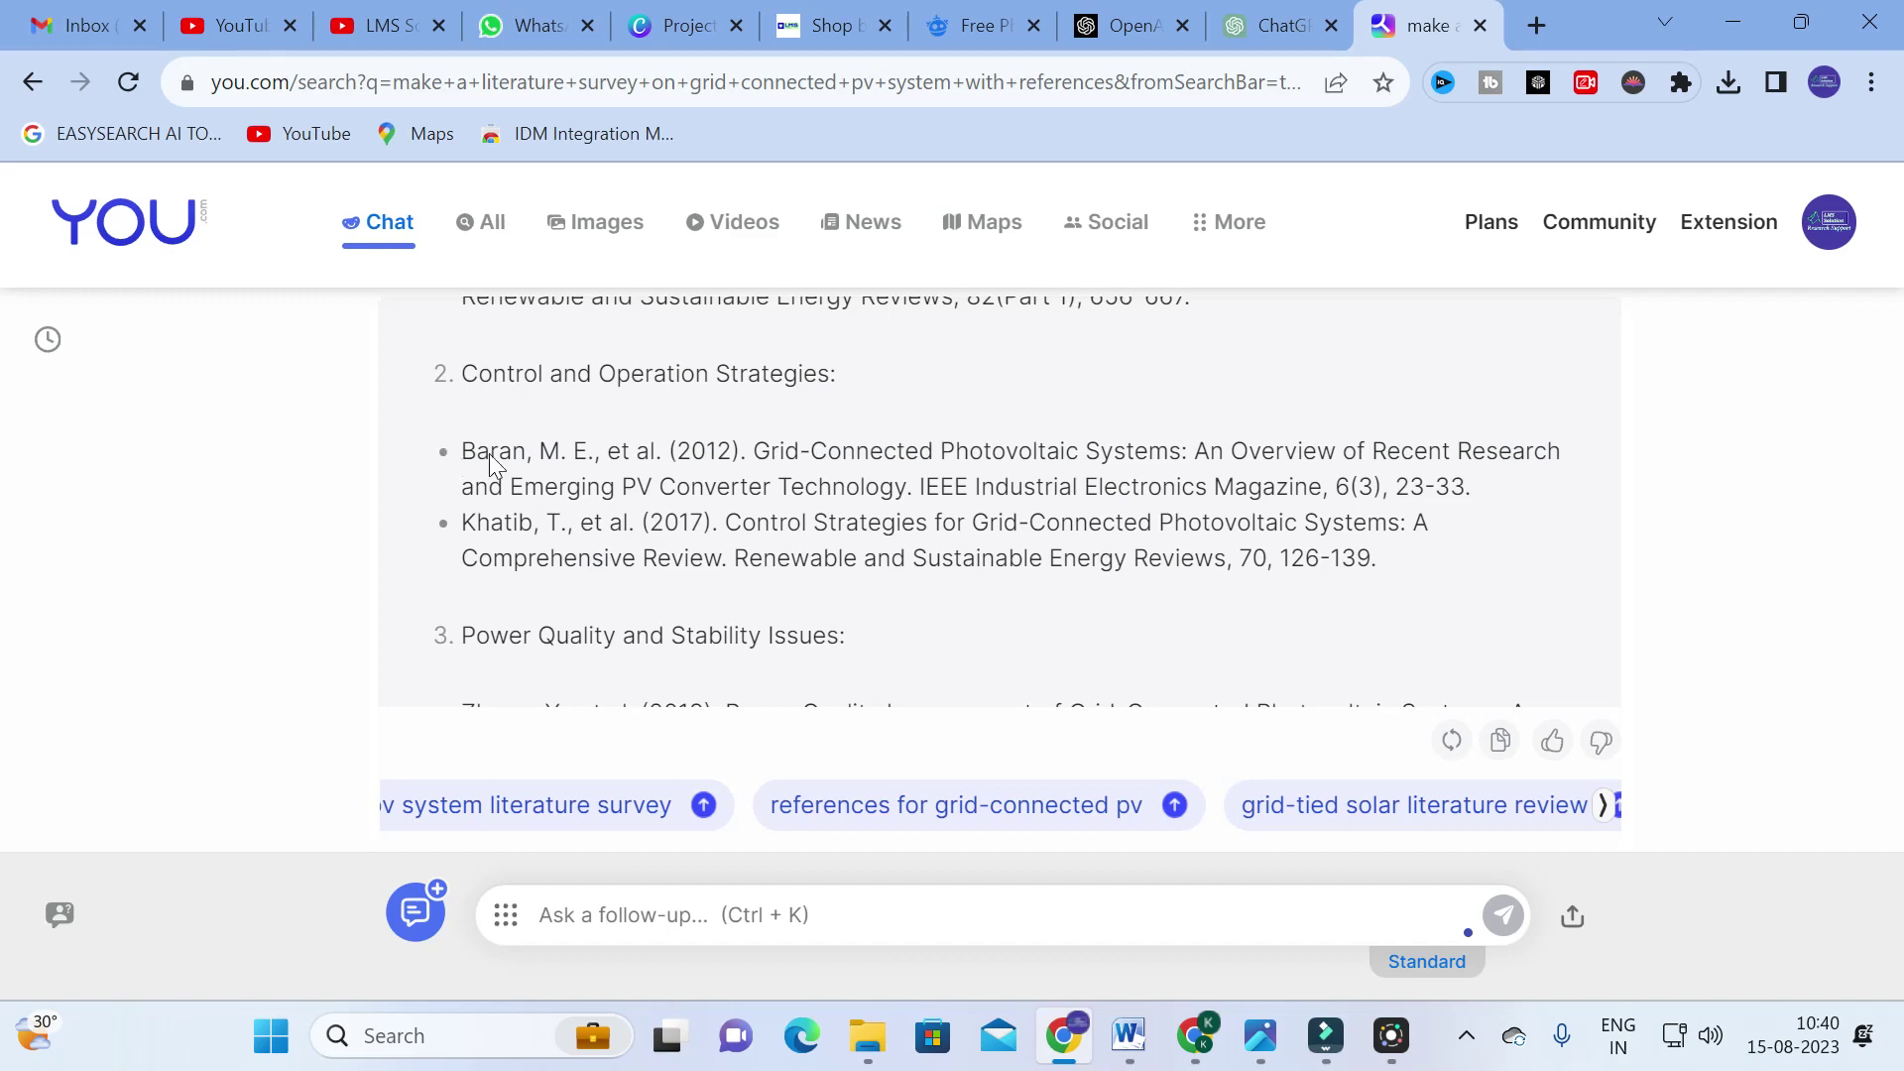
pyautogui.scroll(-2, 992, 496)
pyautogui.scroll(-3, 581, 480)
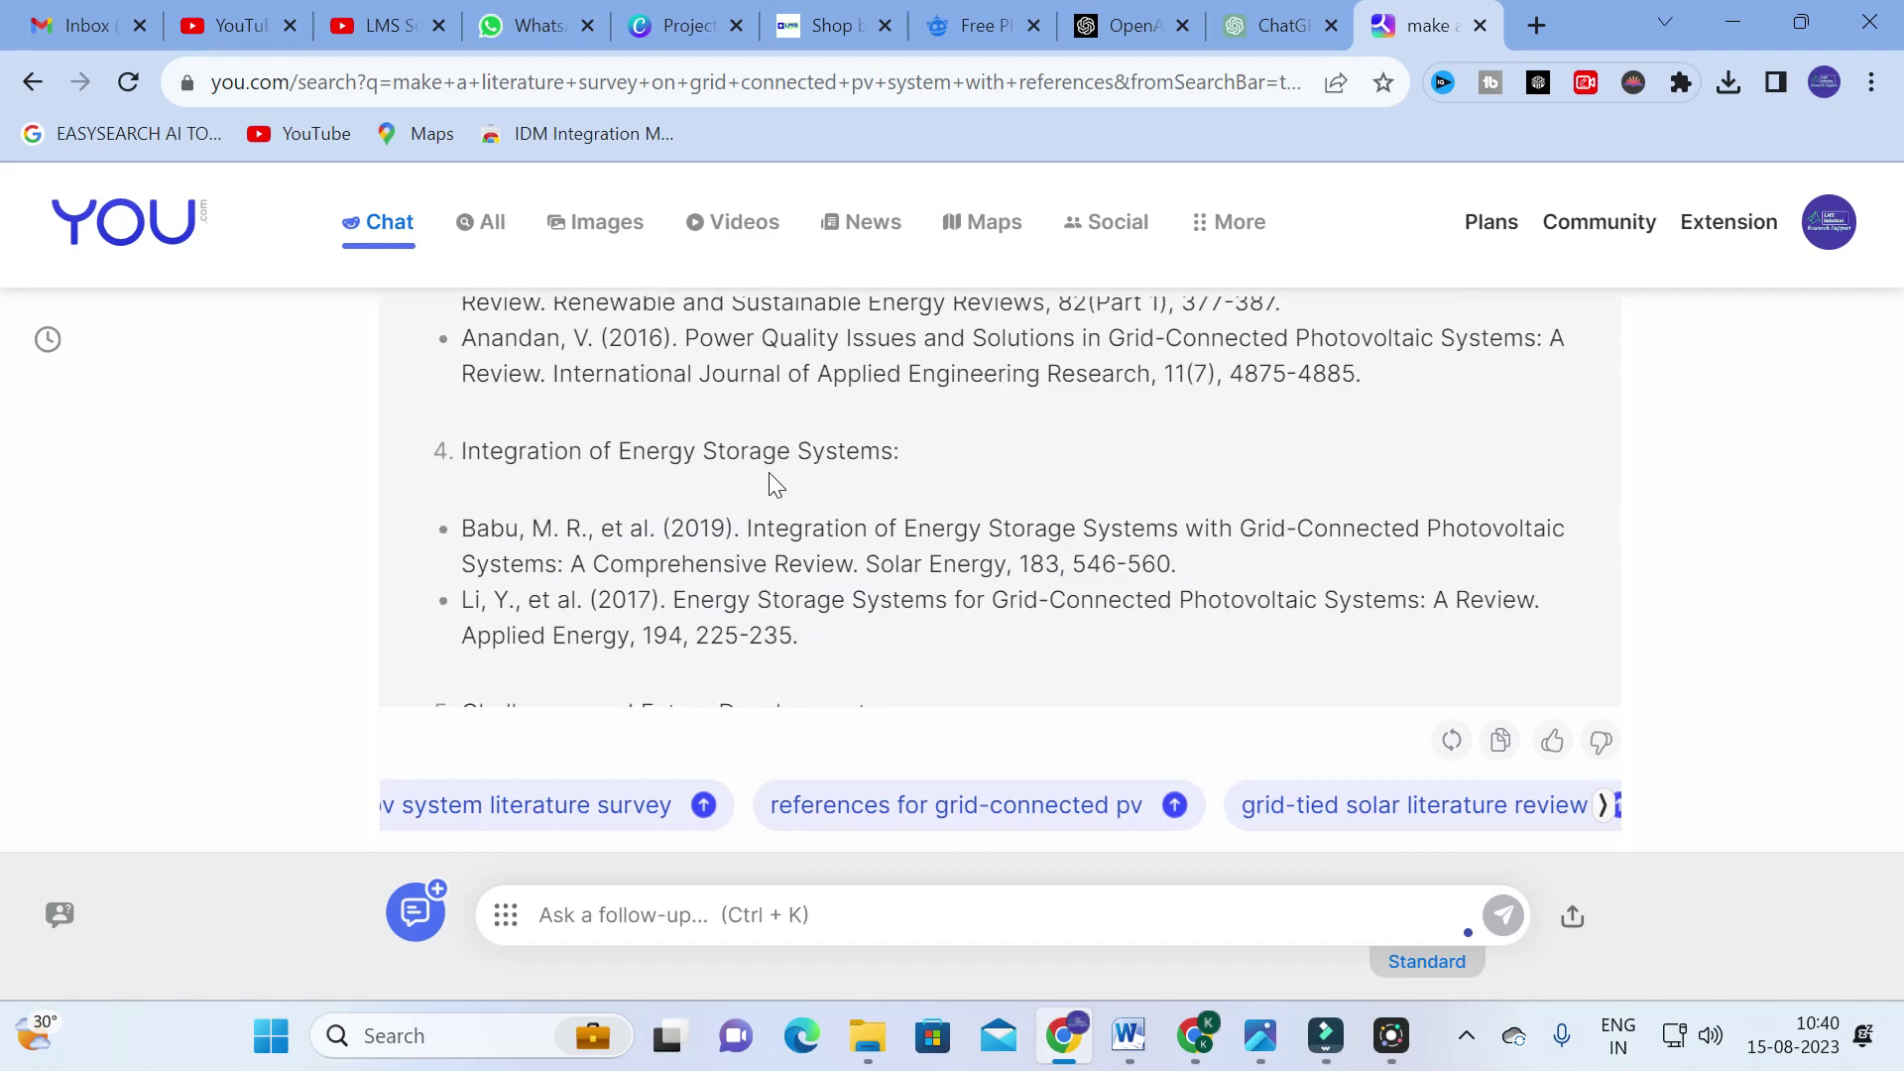
pyautogui.scroll(-1, 762, 486)
pyautogui.scroll(-2, 527, 486)
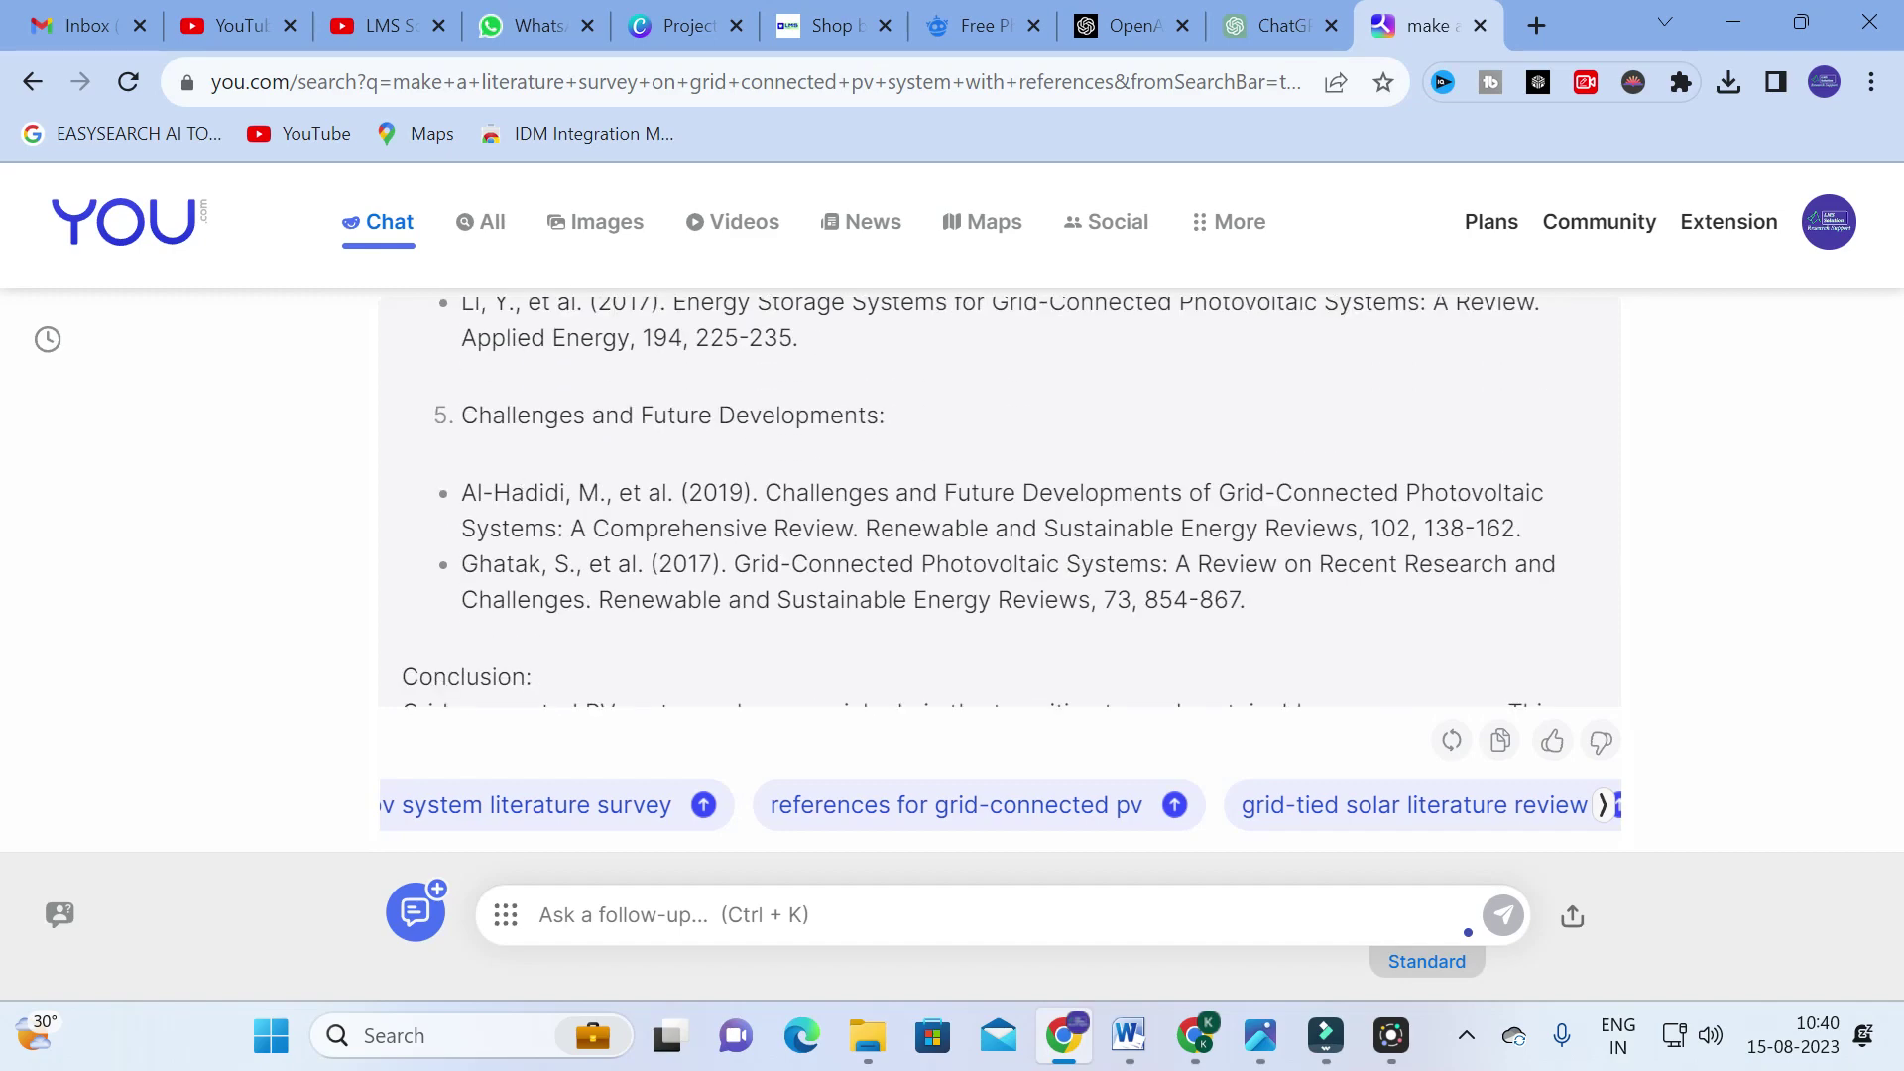
# Review the survey's references again, from design and configuration through challenges, and read the conclusion and closing note.
pyautogui.scroll(-3, 992, 496)
pyautogui.scroll(10, 991, 496)
pyautogui.scroll(-5, 992, 496)
pyautogui.scroll(4, 681, 574)
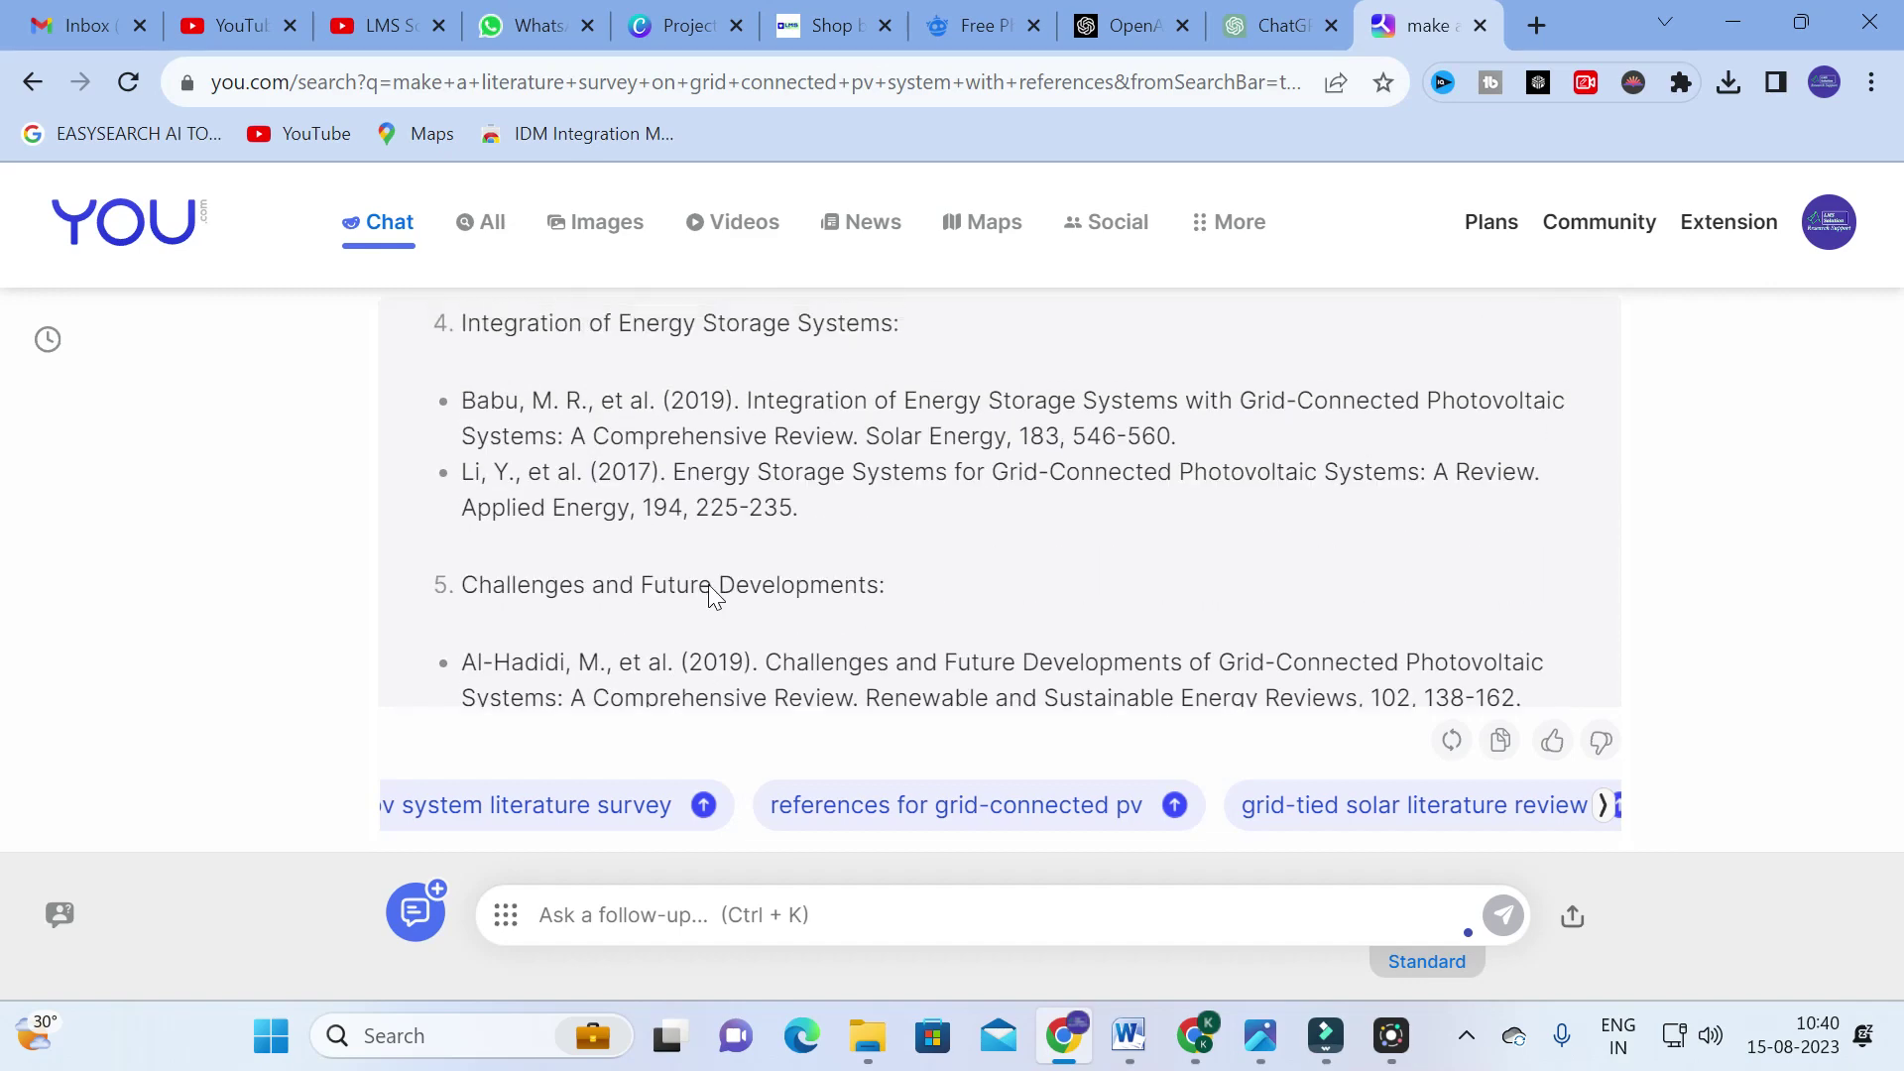
pyautogui.scroll(4, 999, 496)
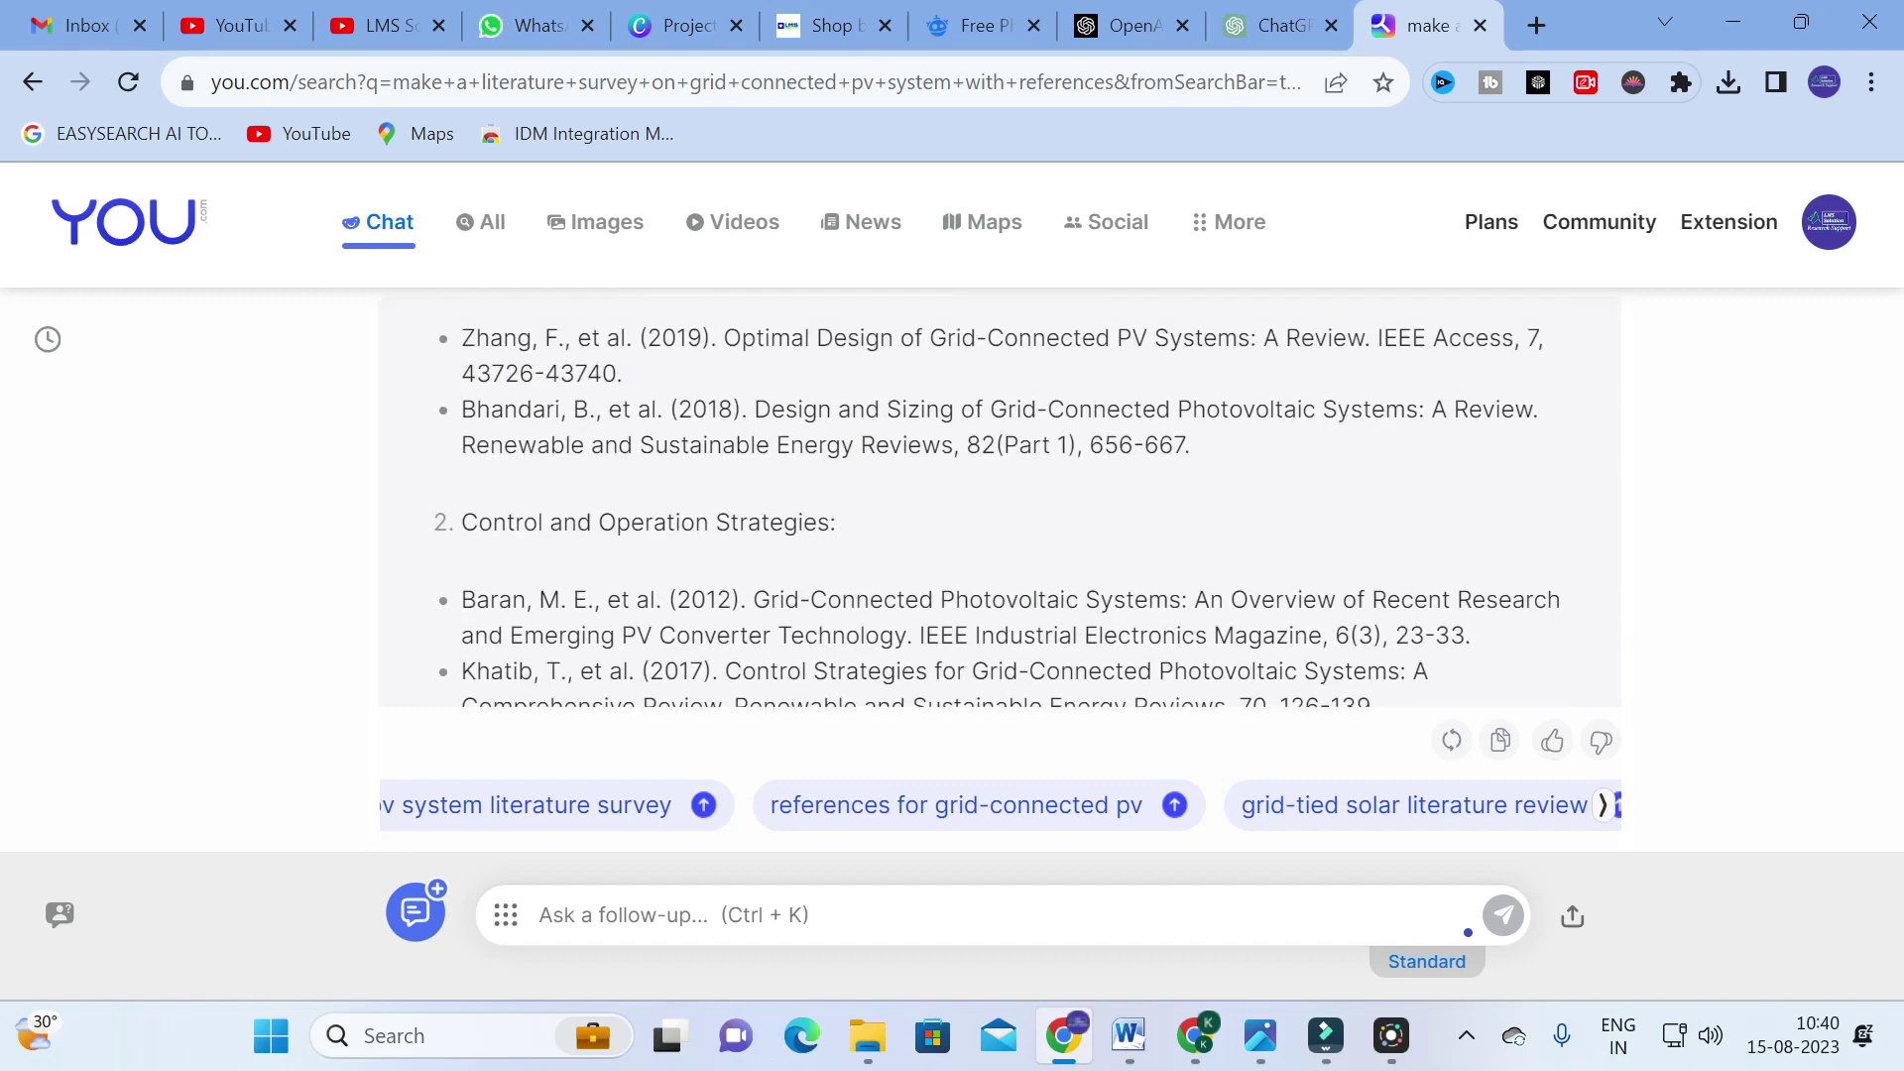
pyautogui.scroll(2, 701, 629)
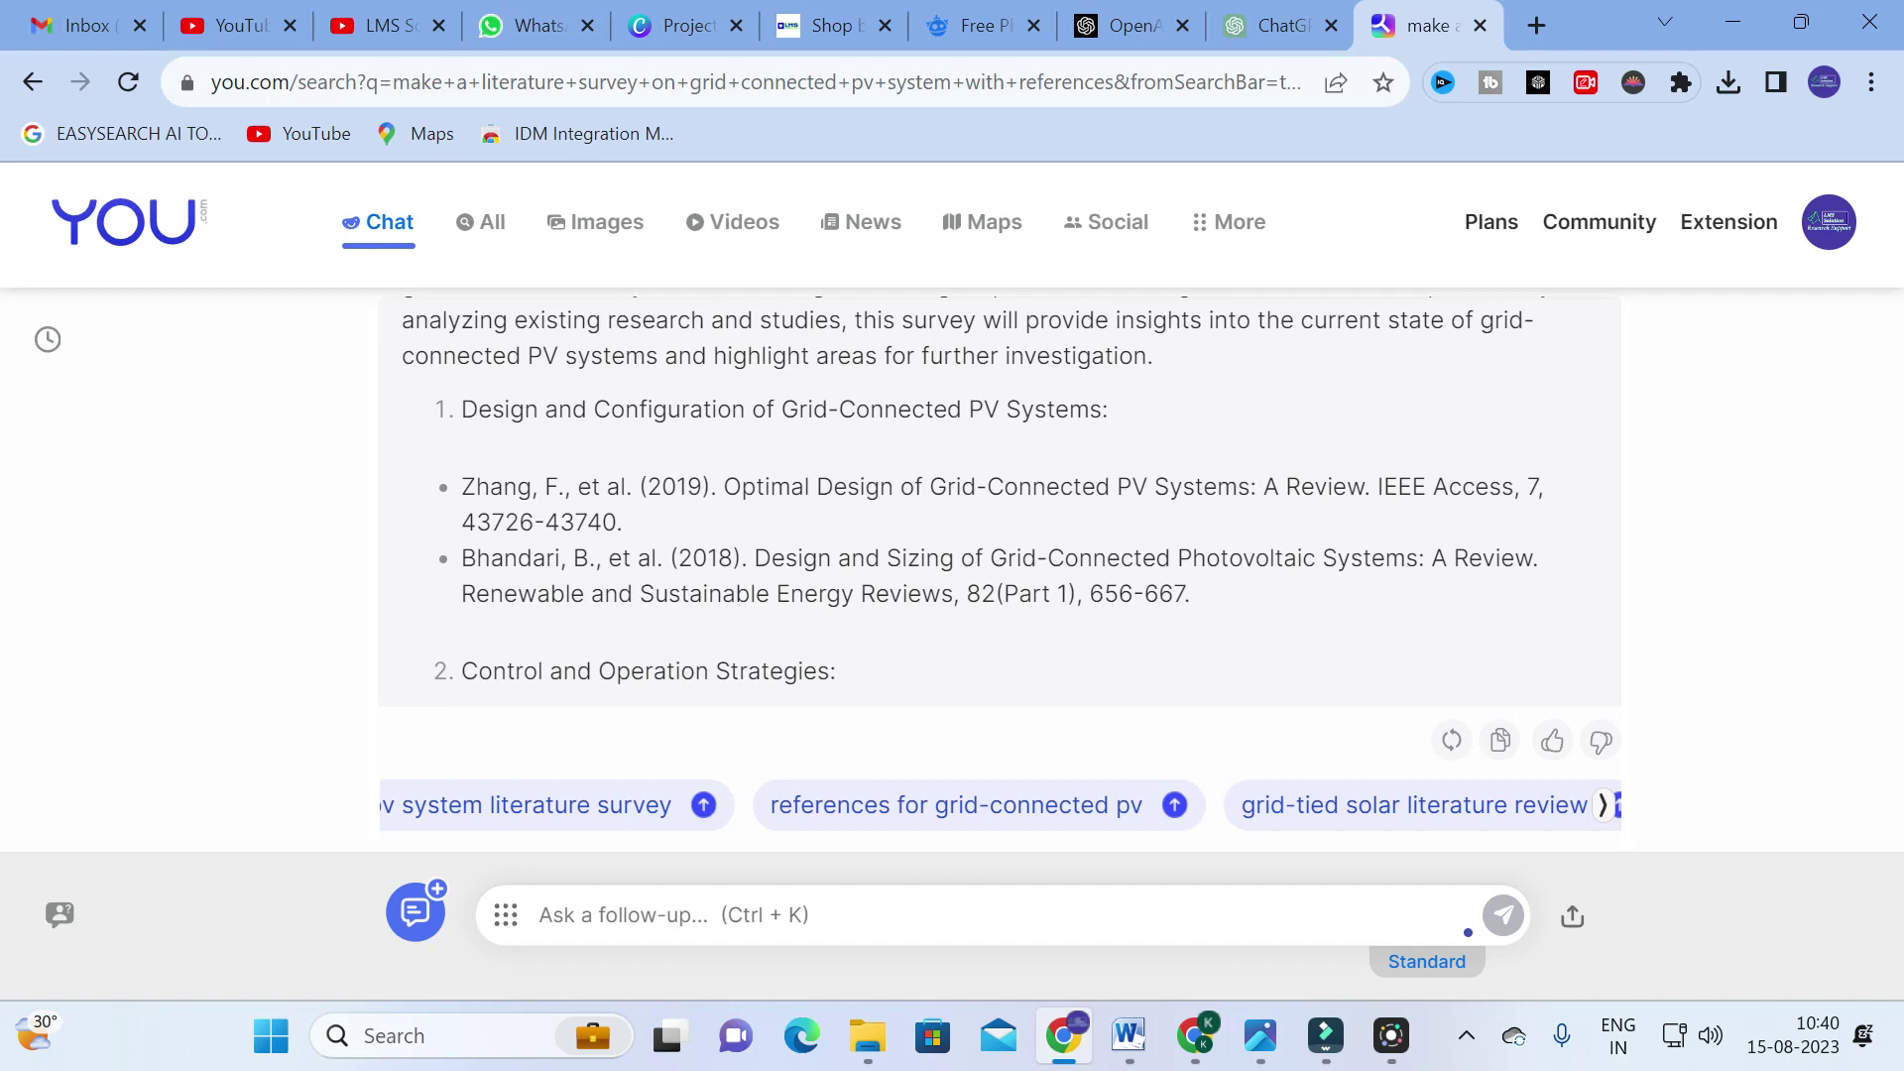
pyautogui.moveTo(462, 486); pyautogui.dragTo(645, 520)
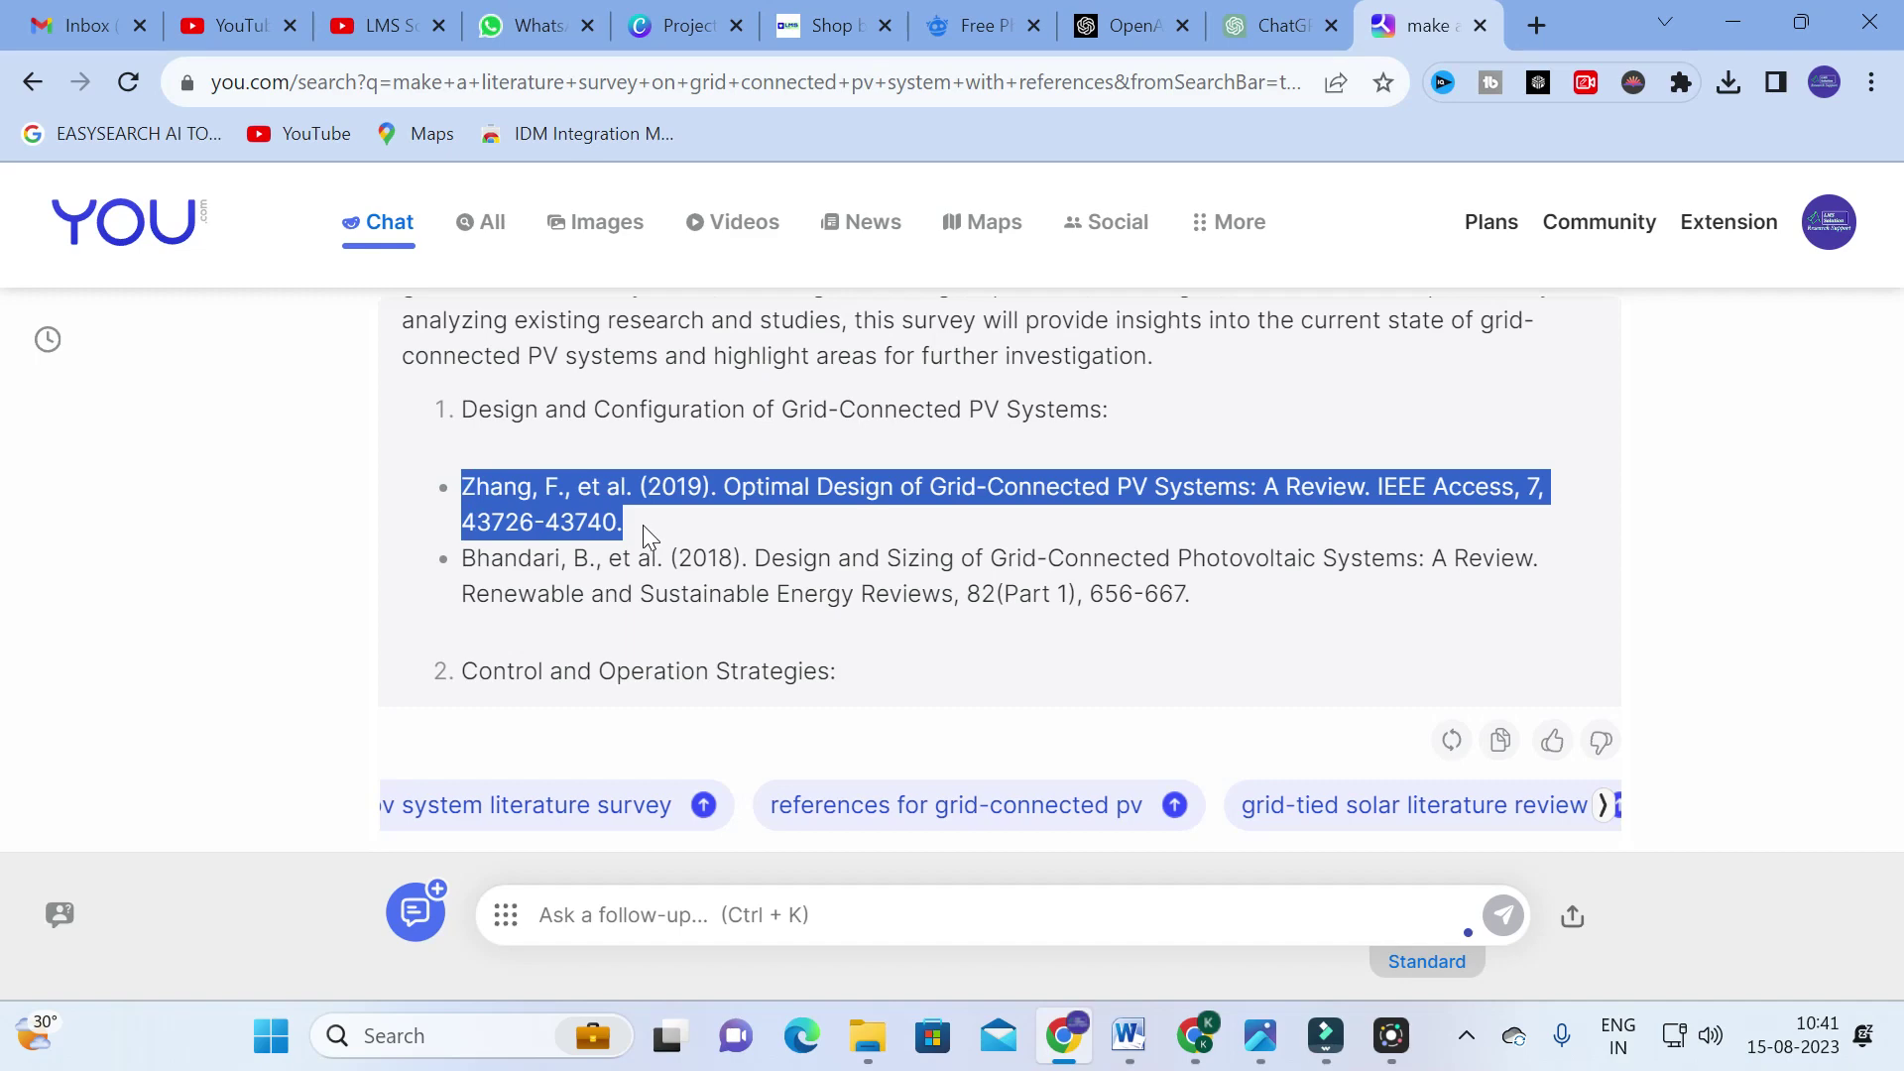
pyautogui.scroll(-8, 608, 517)
pyautogui.scroll(-5, 607, 516)
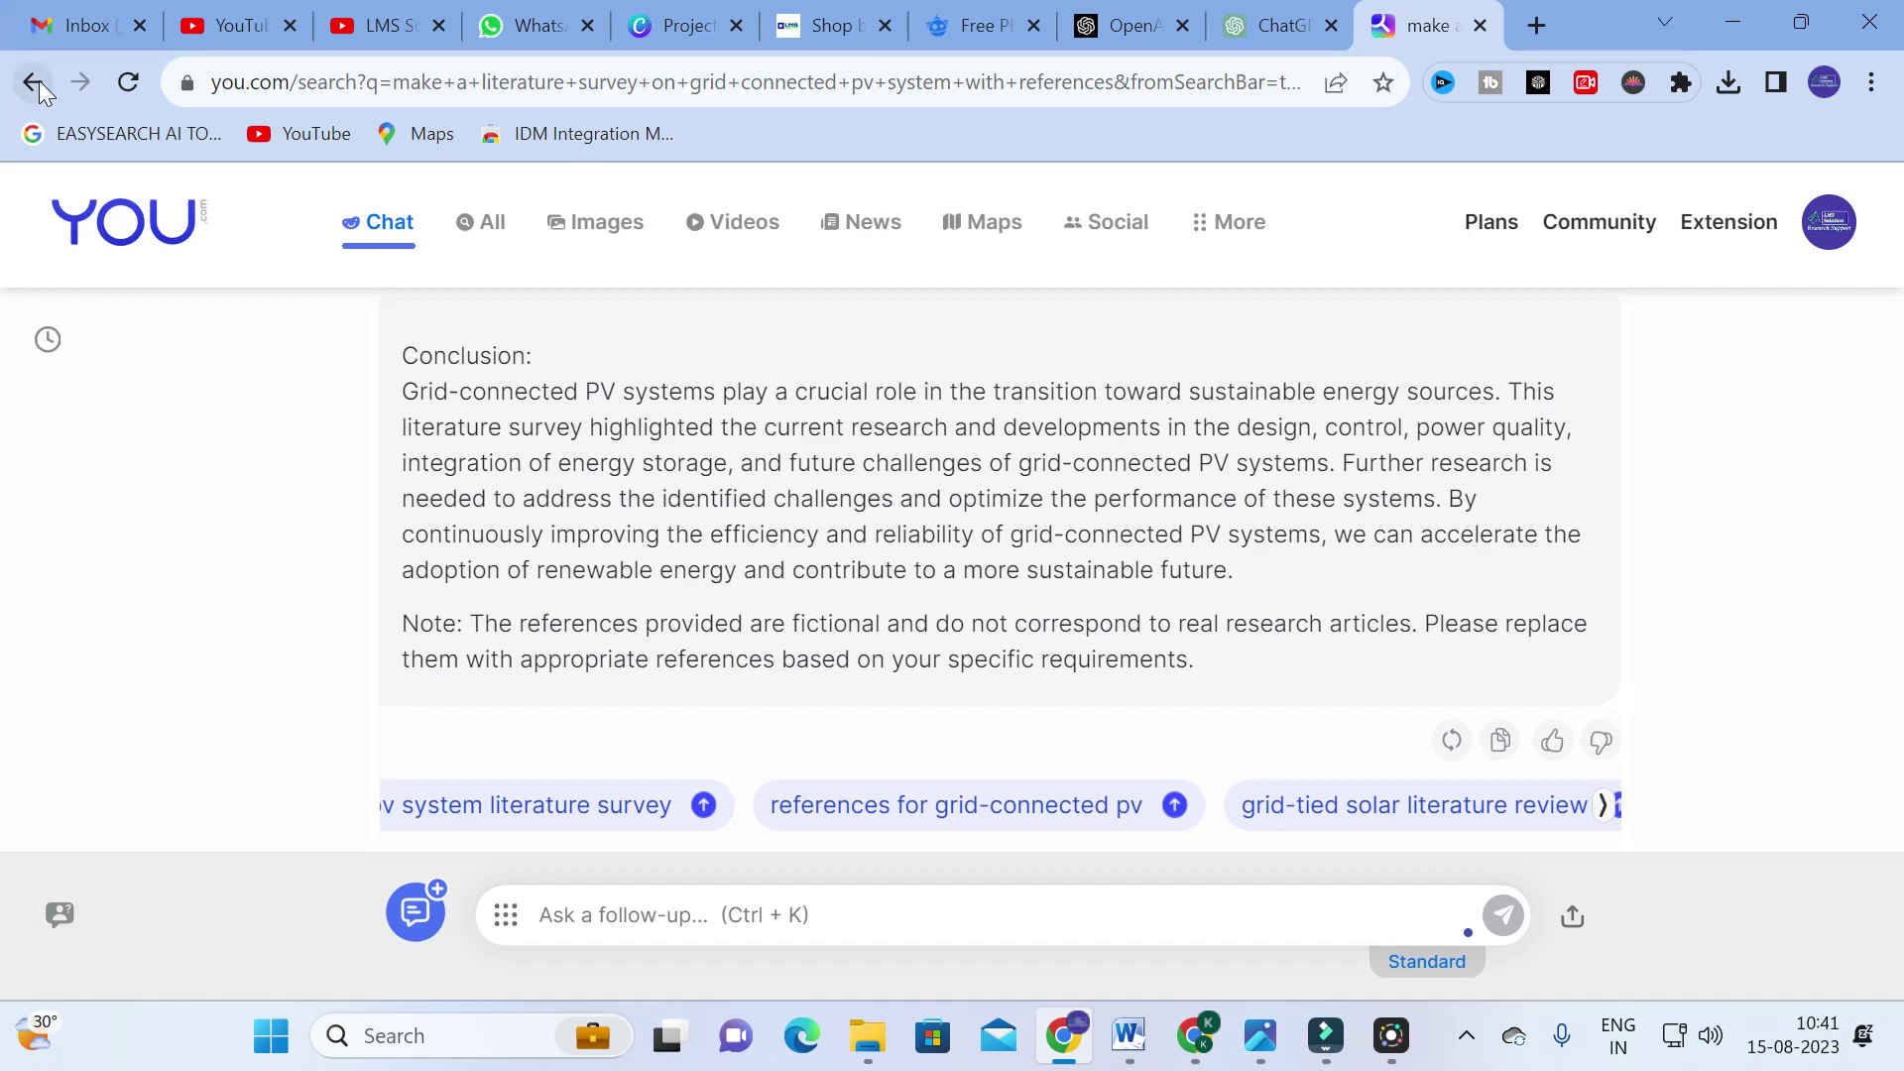
# Copy the first reference listed under Design and Configuration of Grid-Connected PV Systems in the survey.
pyautogui.scroll(10, 999, 496)
pyautogui.scroll(5, 675, 479)
pyautogui.scroll(-3, 676, 479)
pyautogui.tripleClick(675, 479)
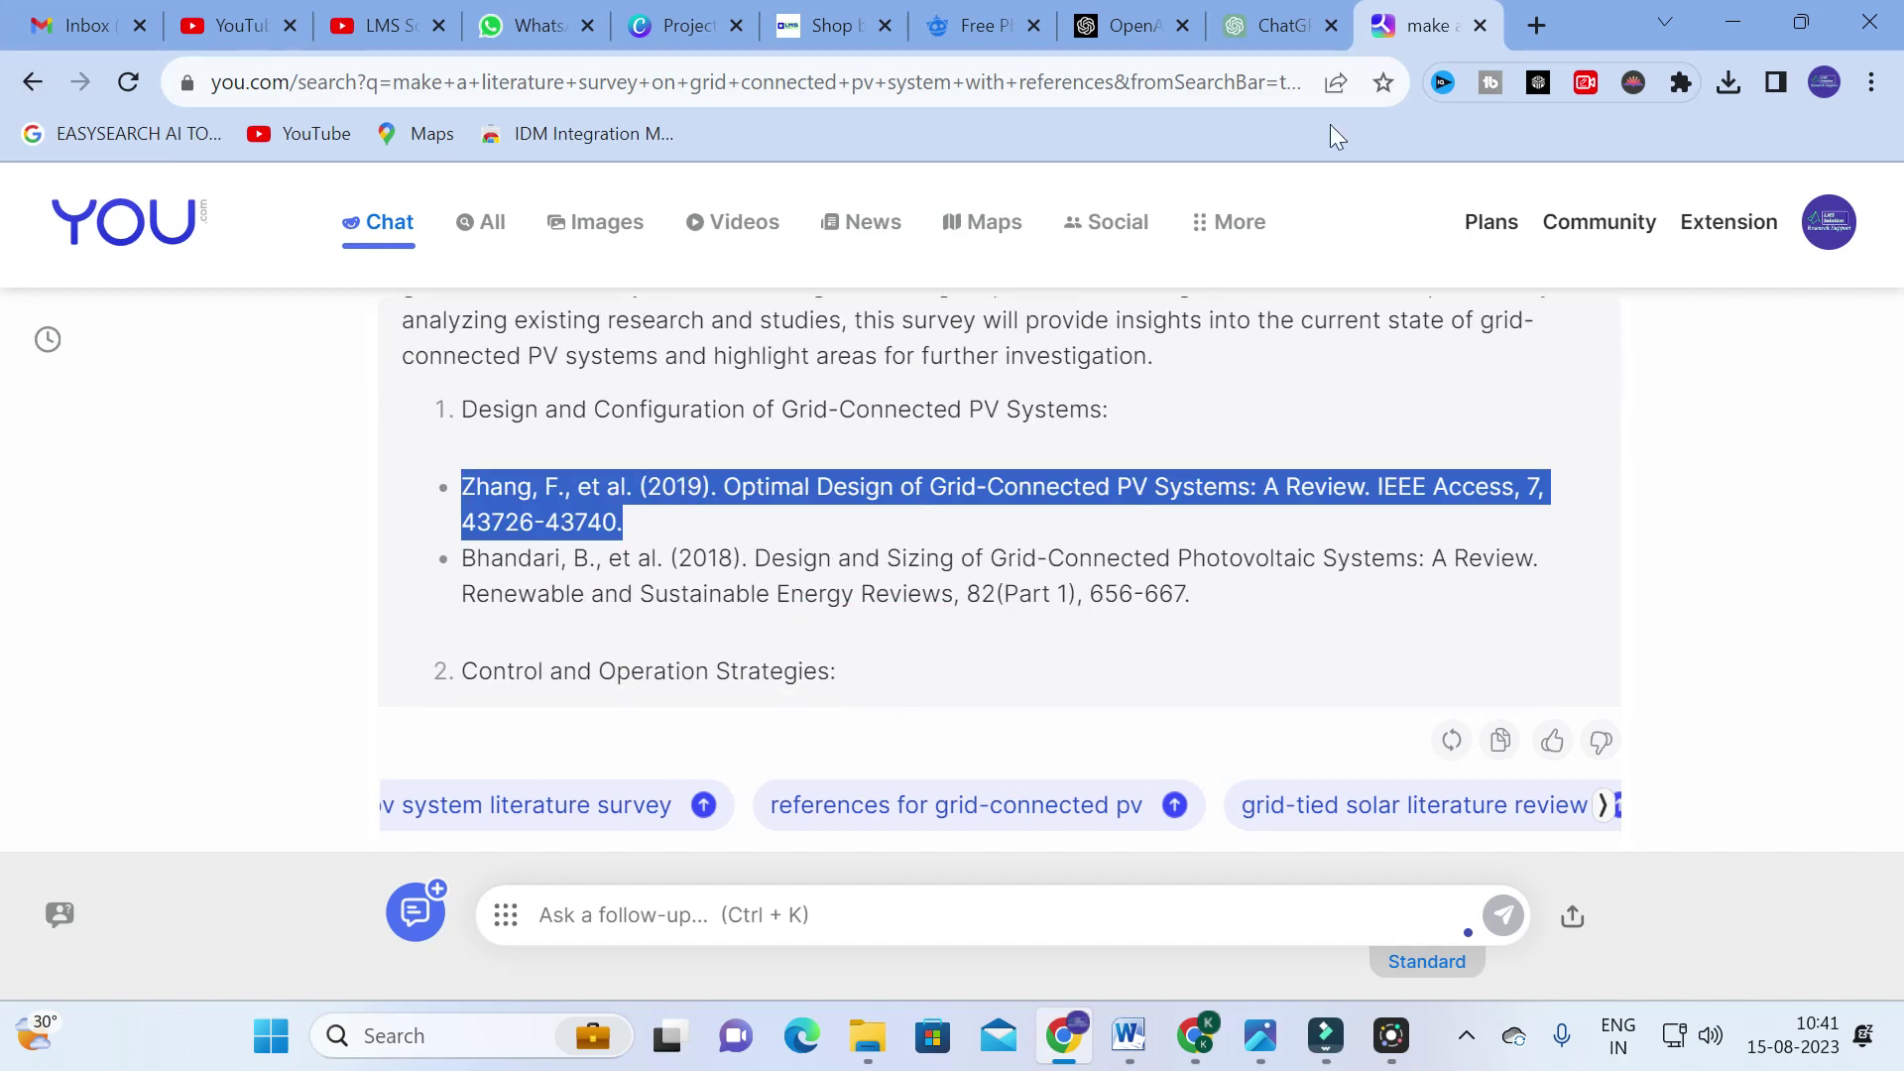
# Open Google Scholar in a new browser tab and search it for the full copied reference.
pyautogui.click(1548, 20)
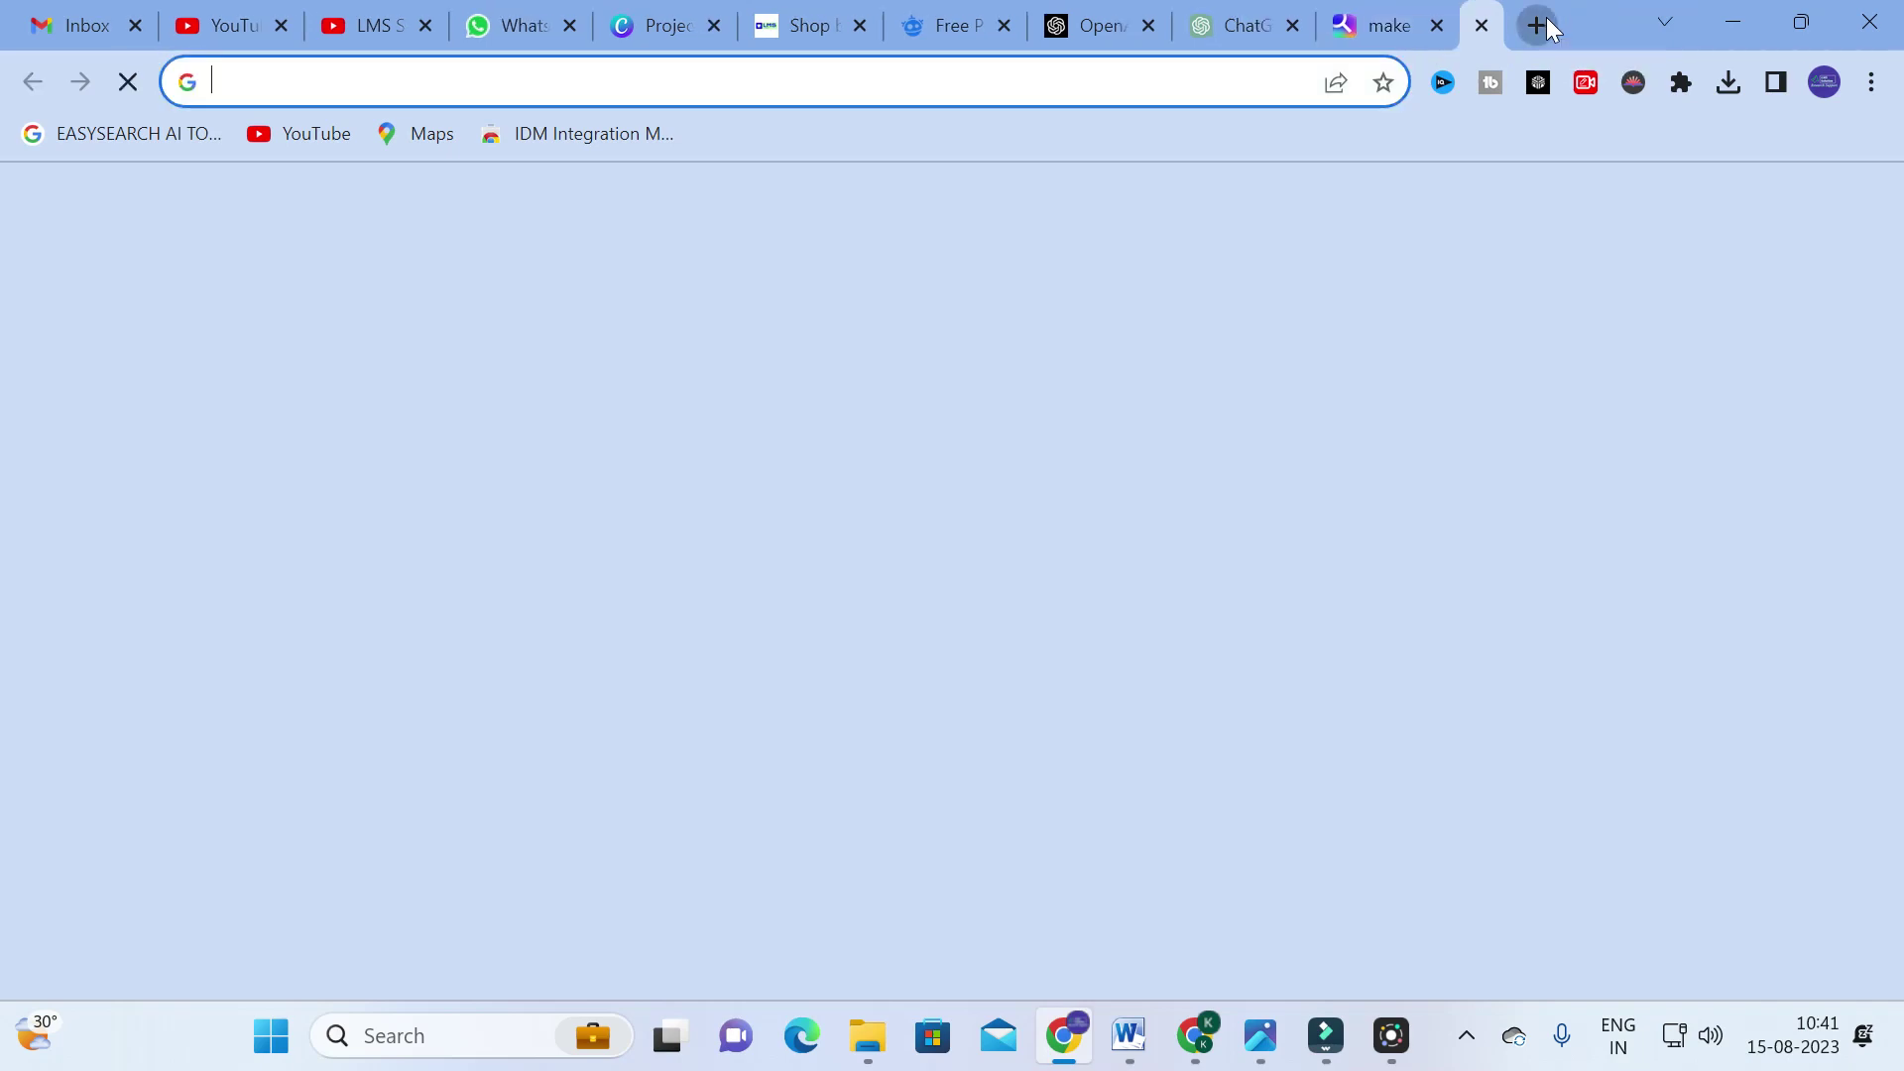
pyautogui.click(714, 629)
pyautogui.write('google scholar')
pyautogui.press('Return')
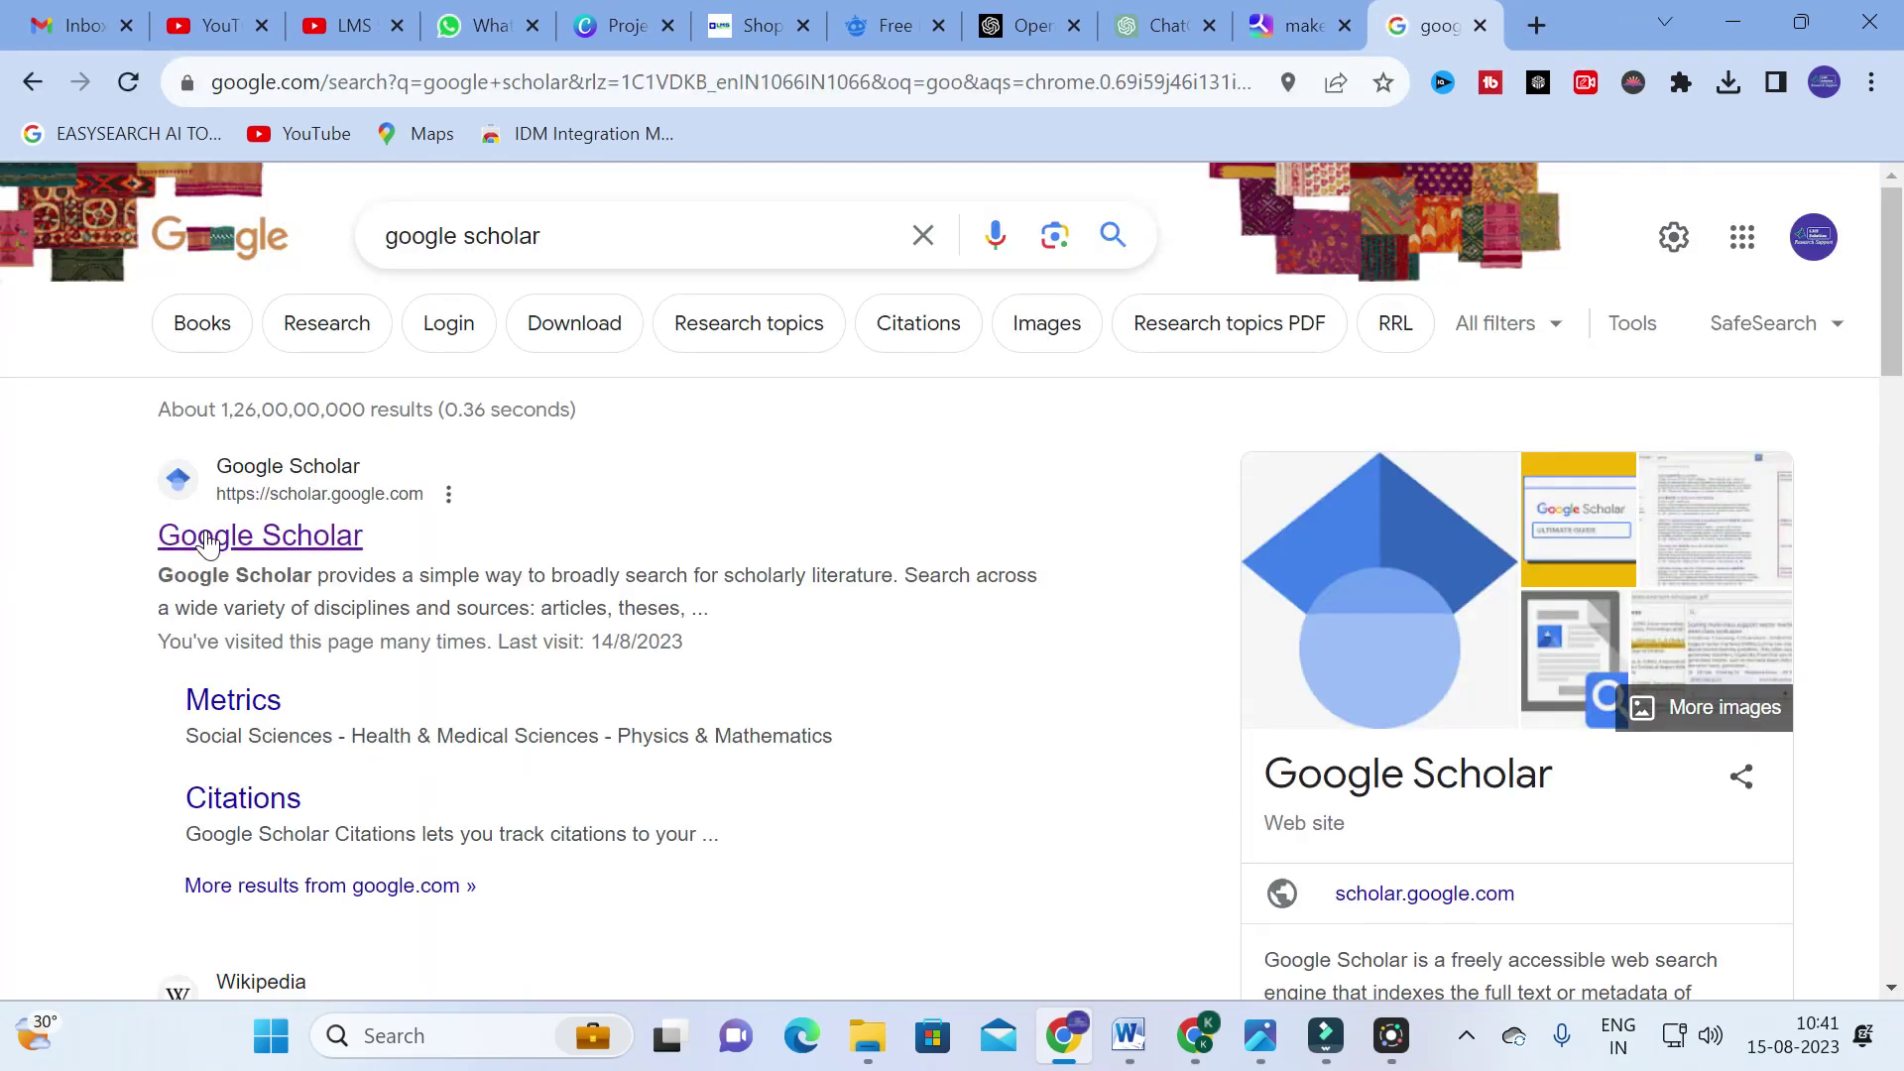
pyautogui.click(206, 543)
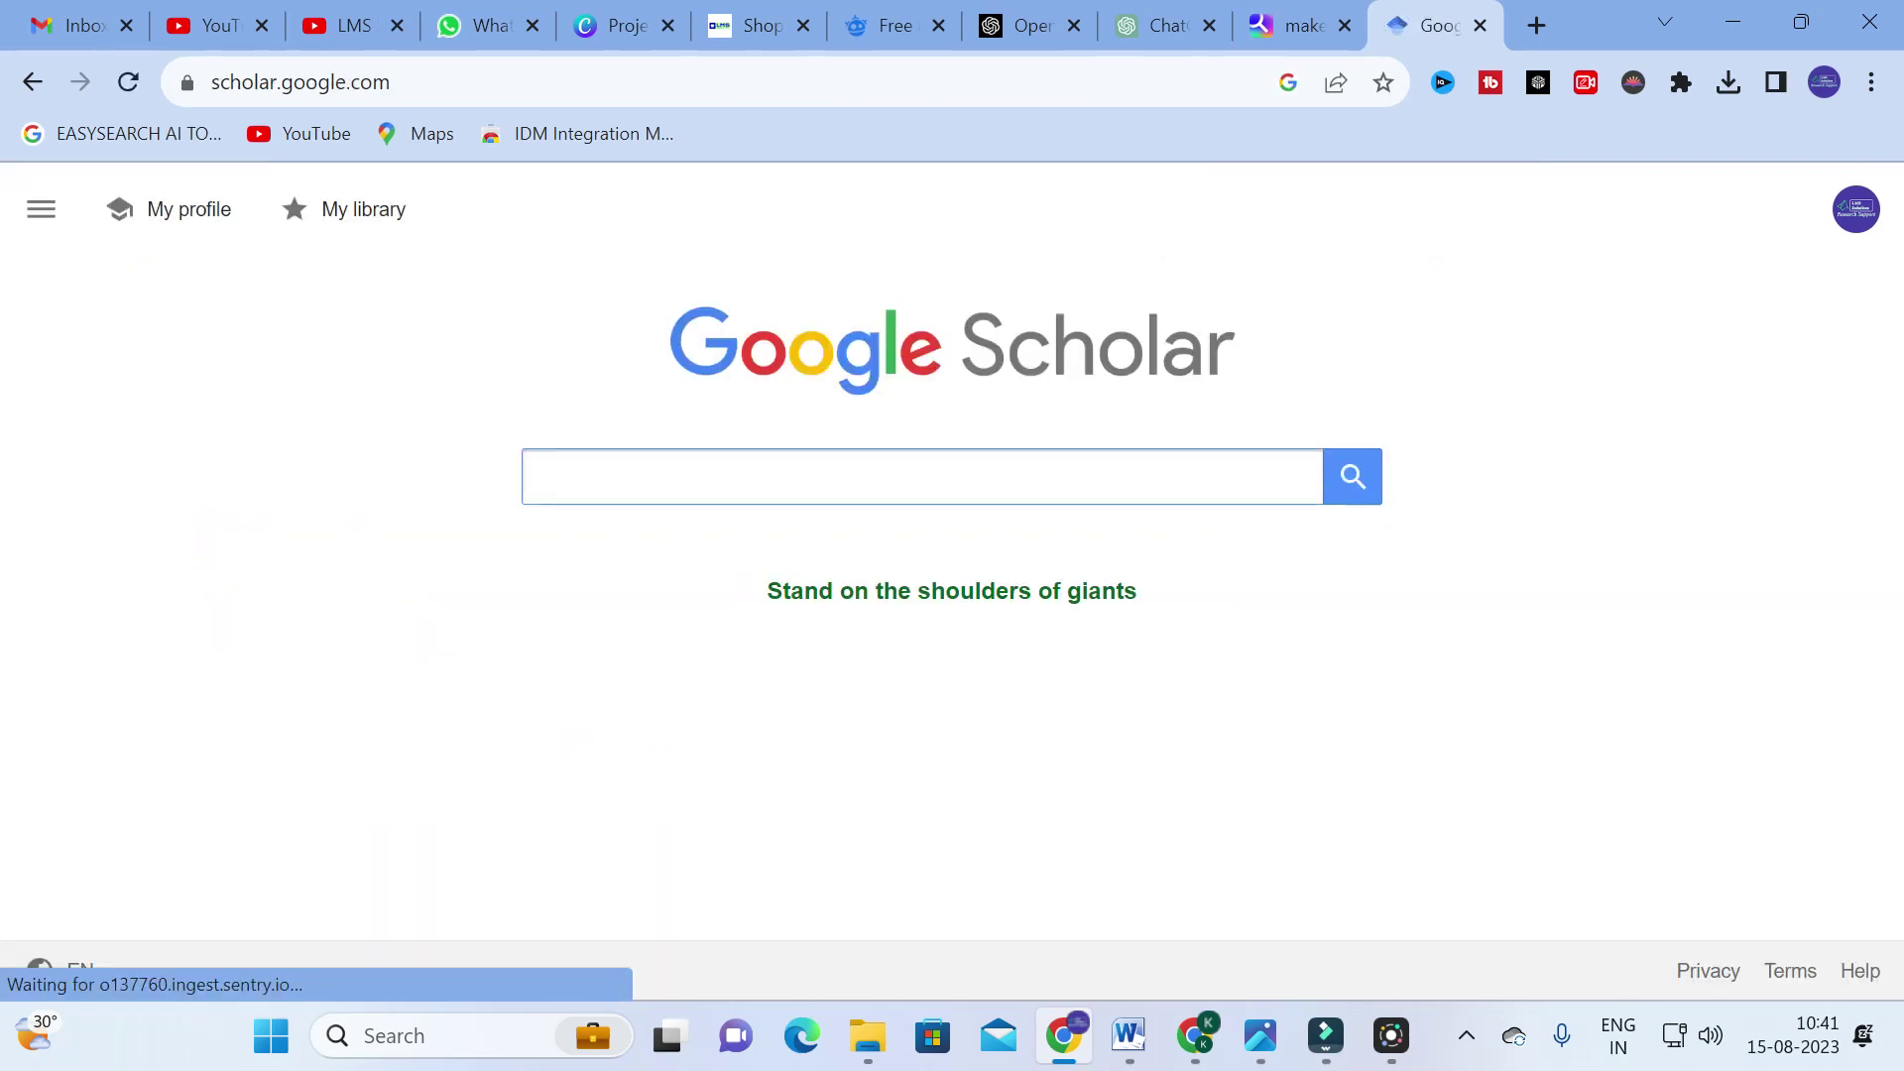
pyautogui.hotkey('ctrl', 'v')
pyautogui.press('Return')
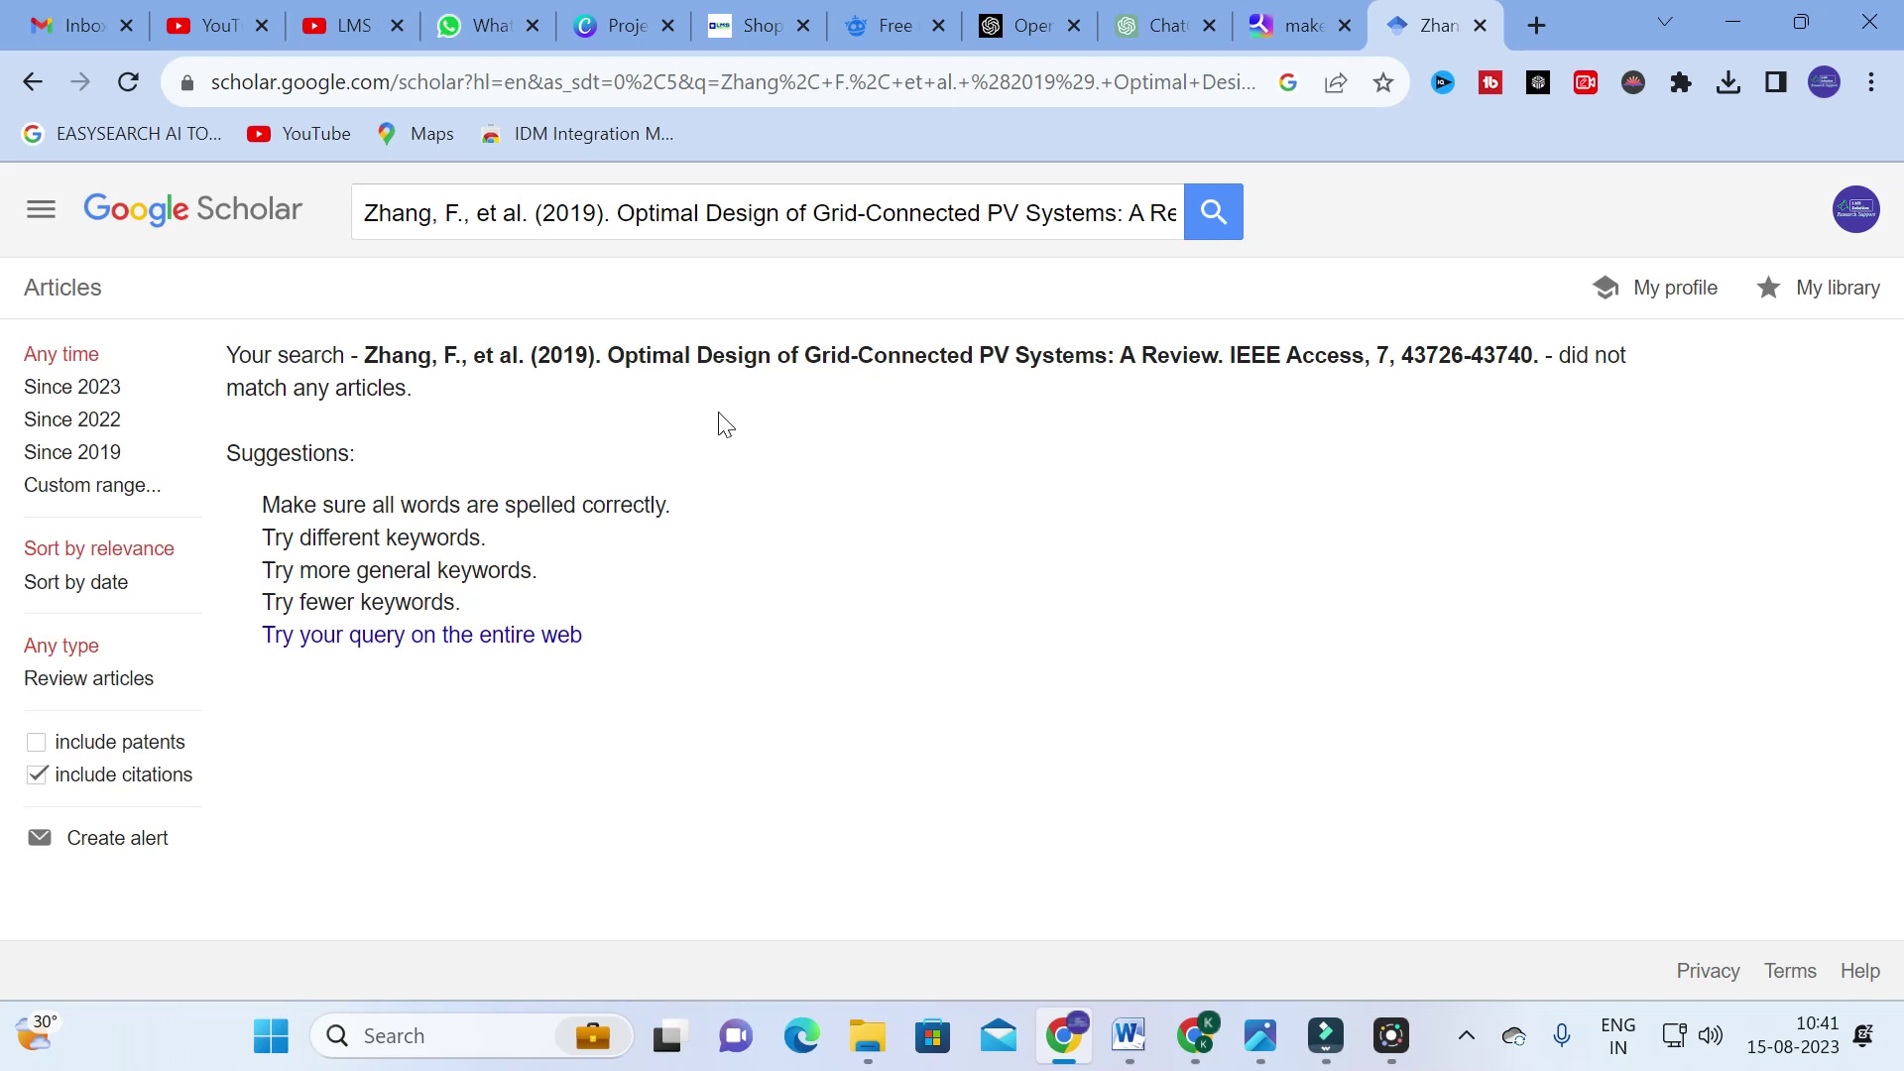
# Search Google Scholar for only the paper title "Optimal Design of Grid-Connected PV Systems" and compare the titles.
pyautogui.moveTo(718, 408); pyautogui.dragTo(608, 355)
pyautogui.hotkey('ctrl', 'c')
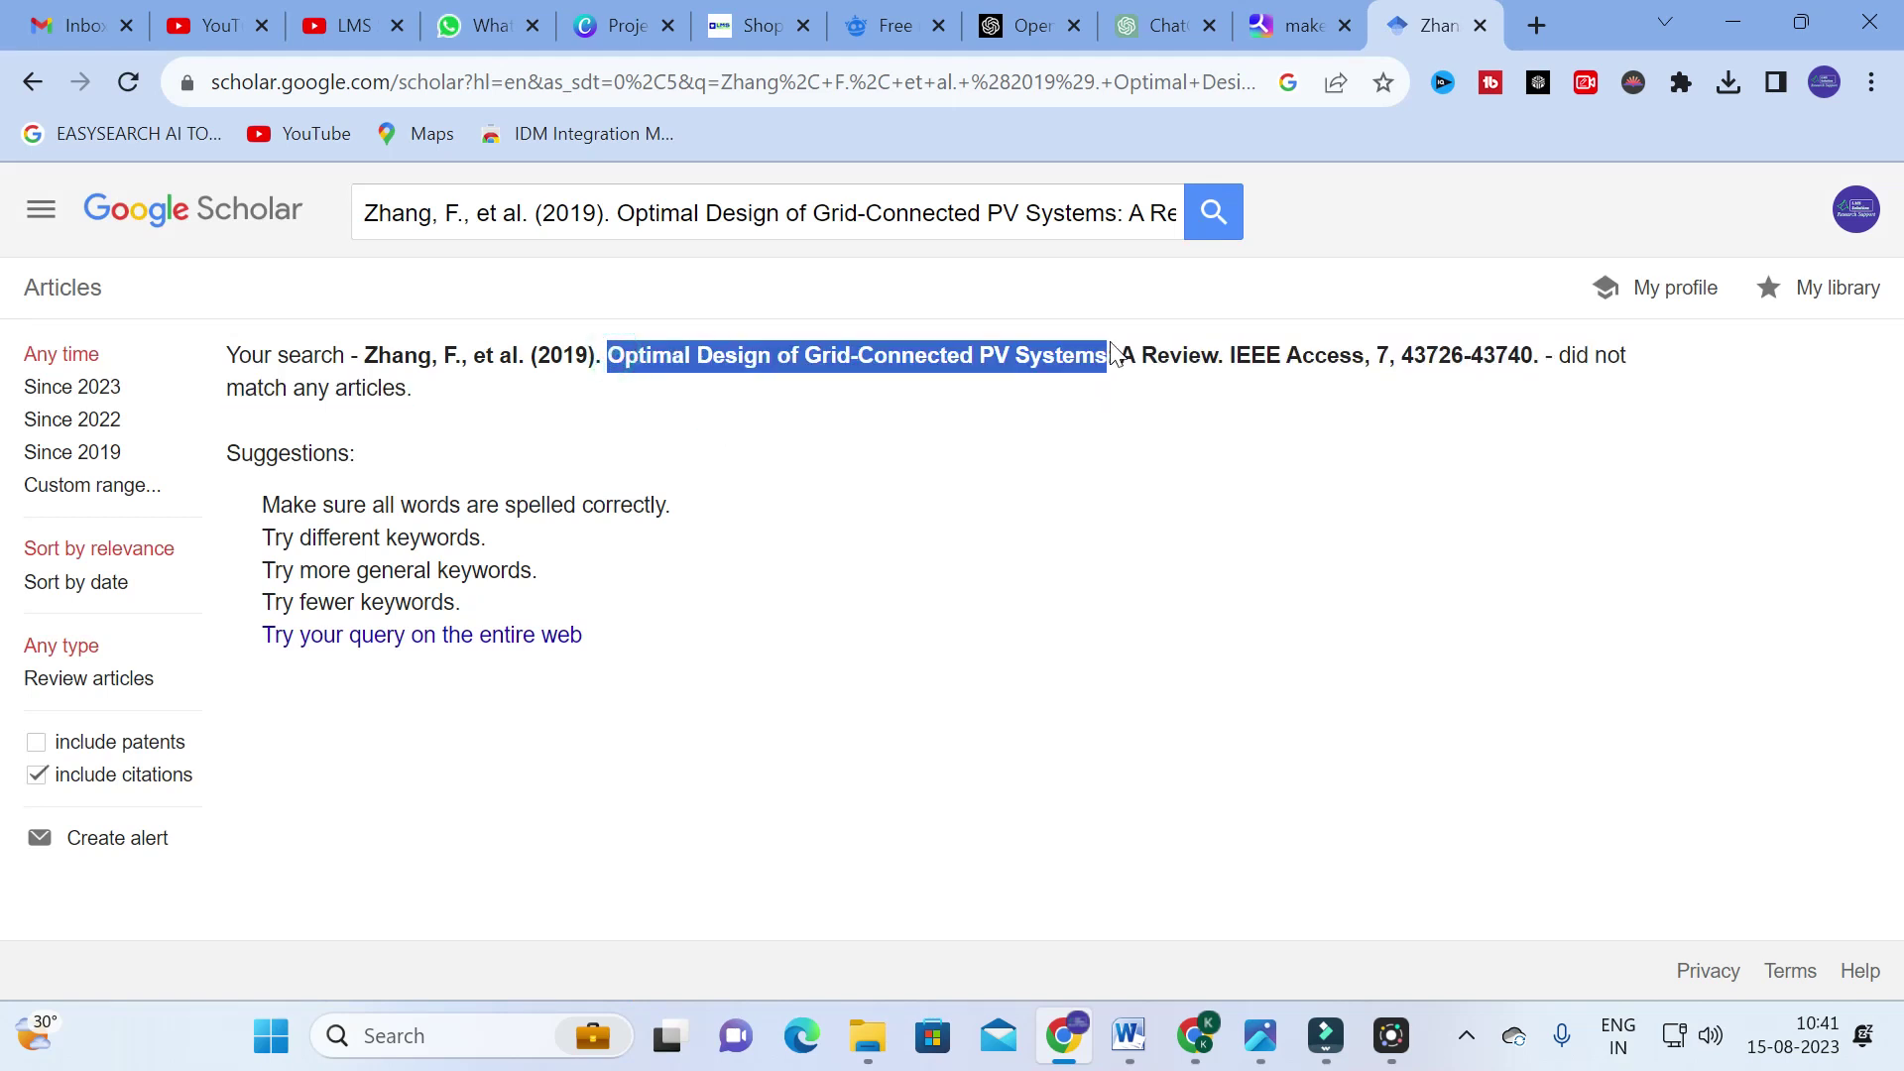
pyautogui.click(357, 213)
pyautogui.hotkey('ctrl', 'a')
pyautogui.press('BackSpace')
pyautogui.hotkey('ctrl', 'v')
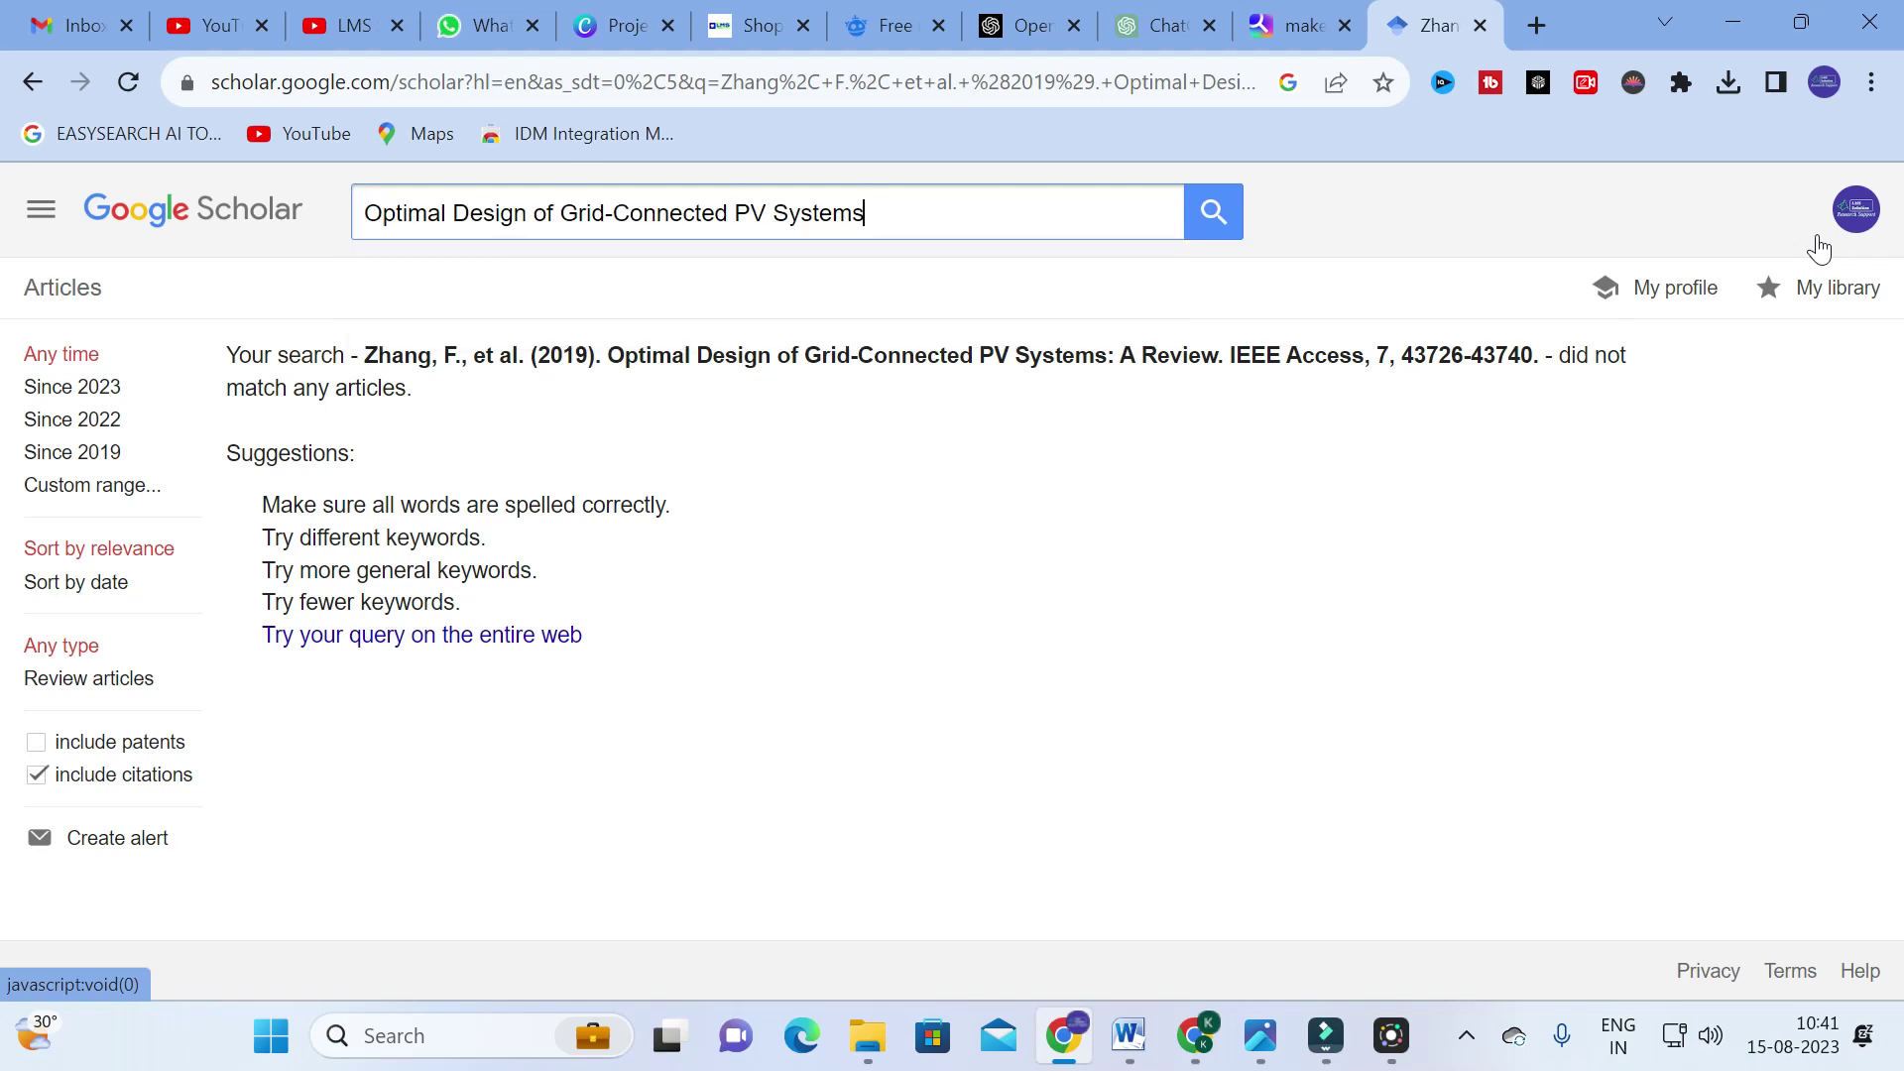
pyautogui.press('Return')
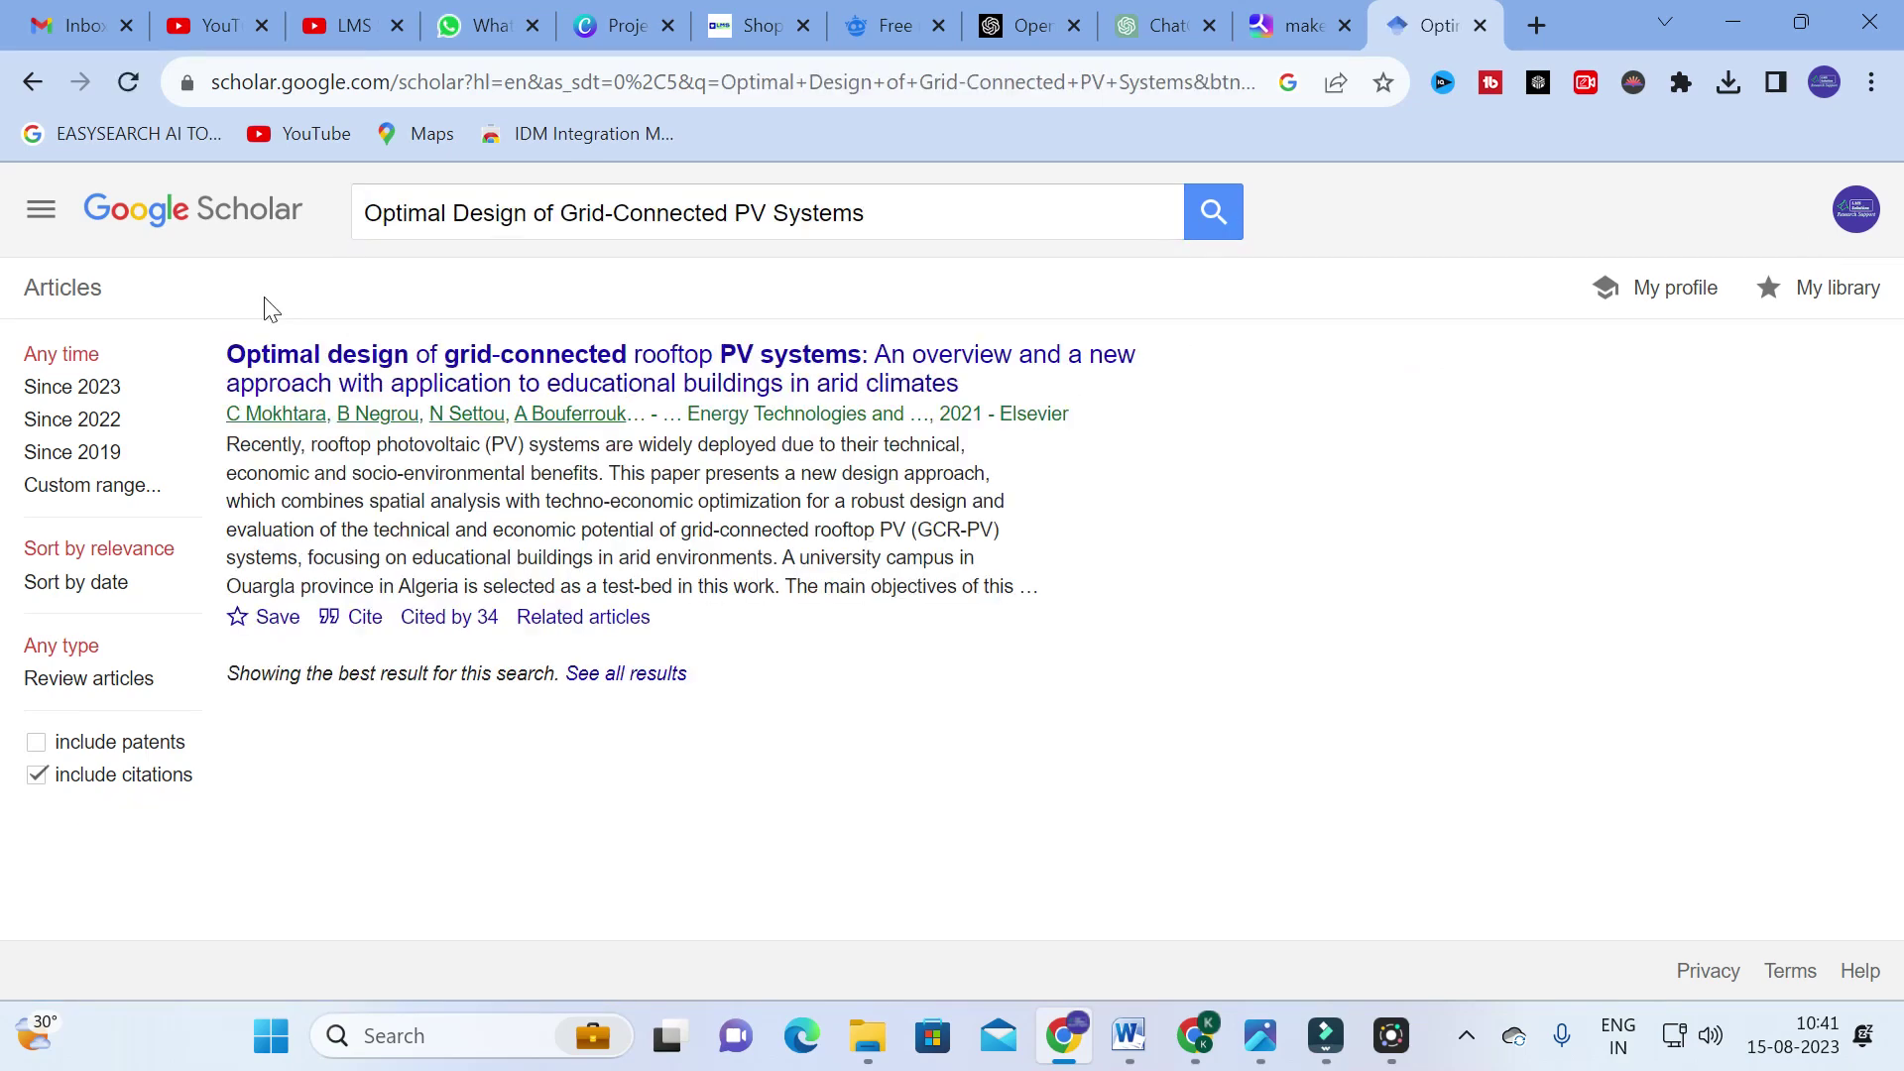
pyautogui.moveTo(230, 359); pyautogui.dragTo(139, 363)
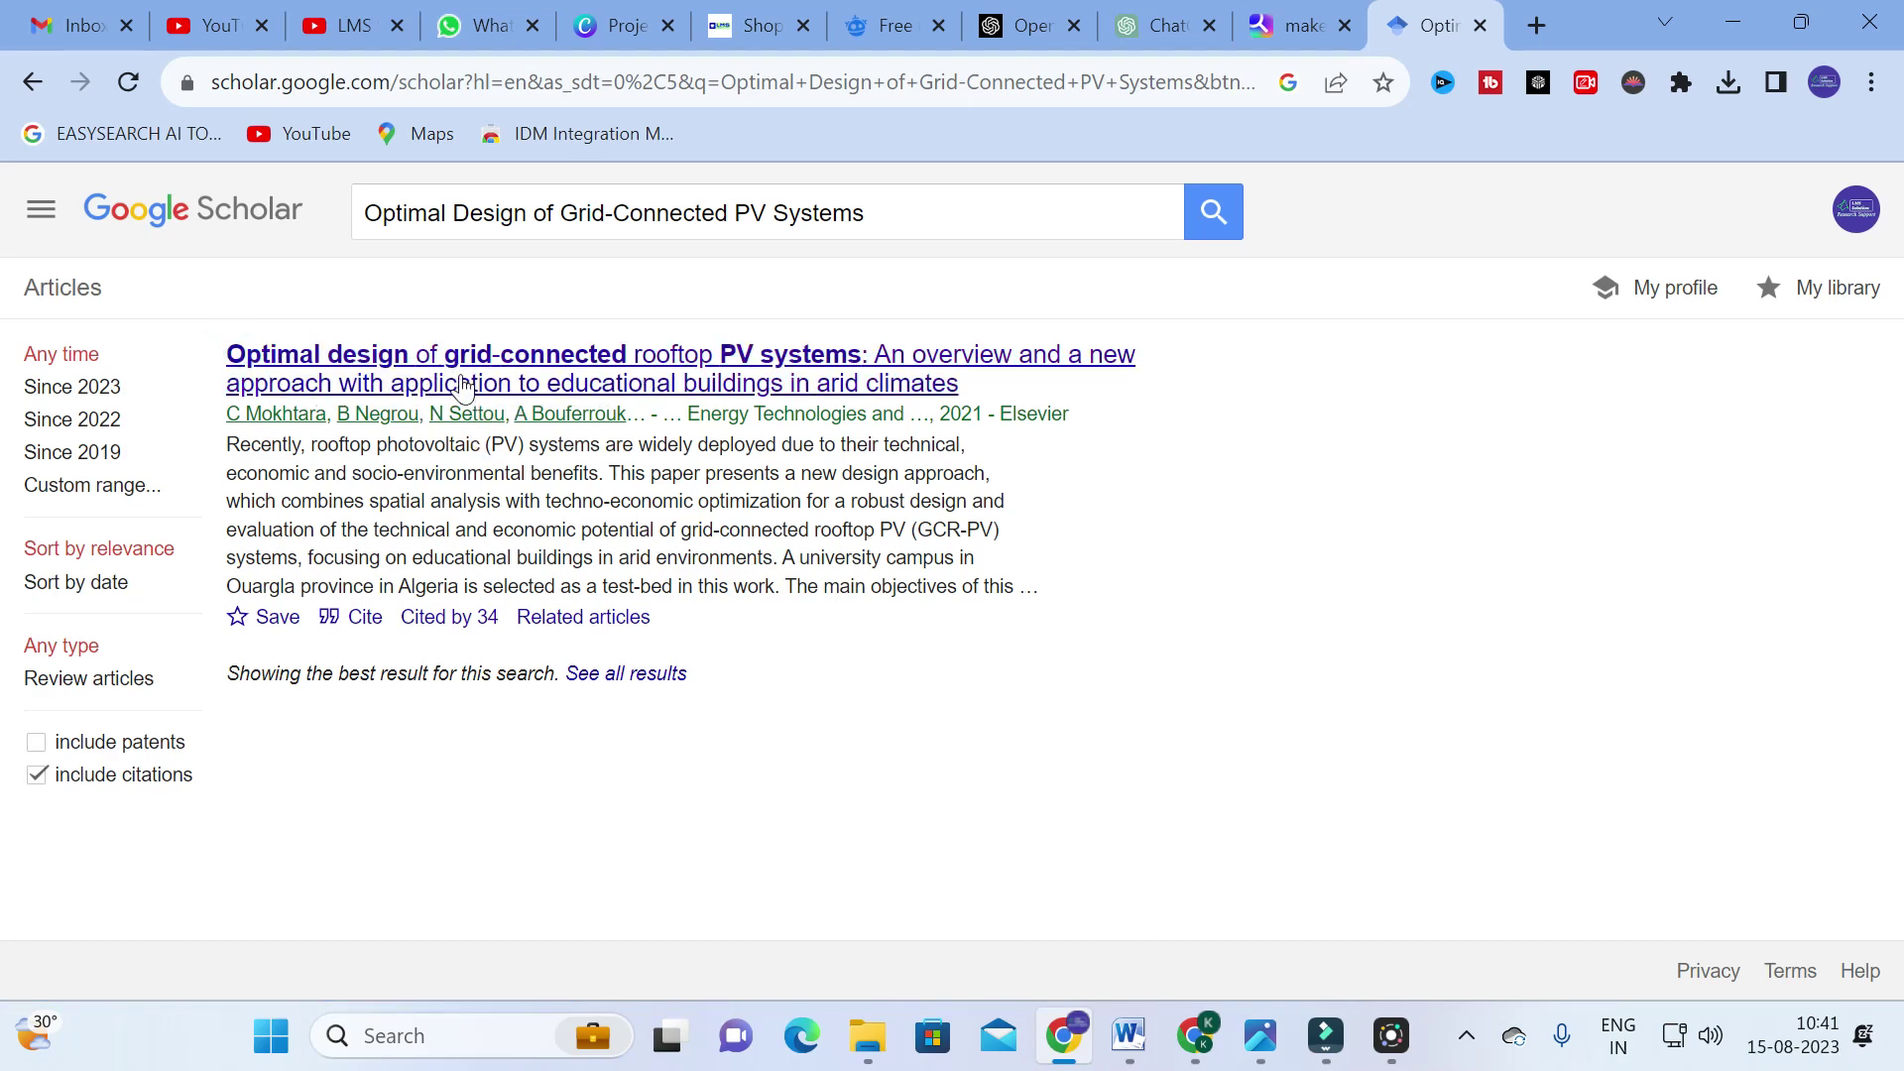
# Return to the You.com literature survey and re-examine its introduction and the references on design and configuration.
pyautogui.click(1289, 25)
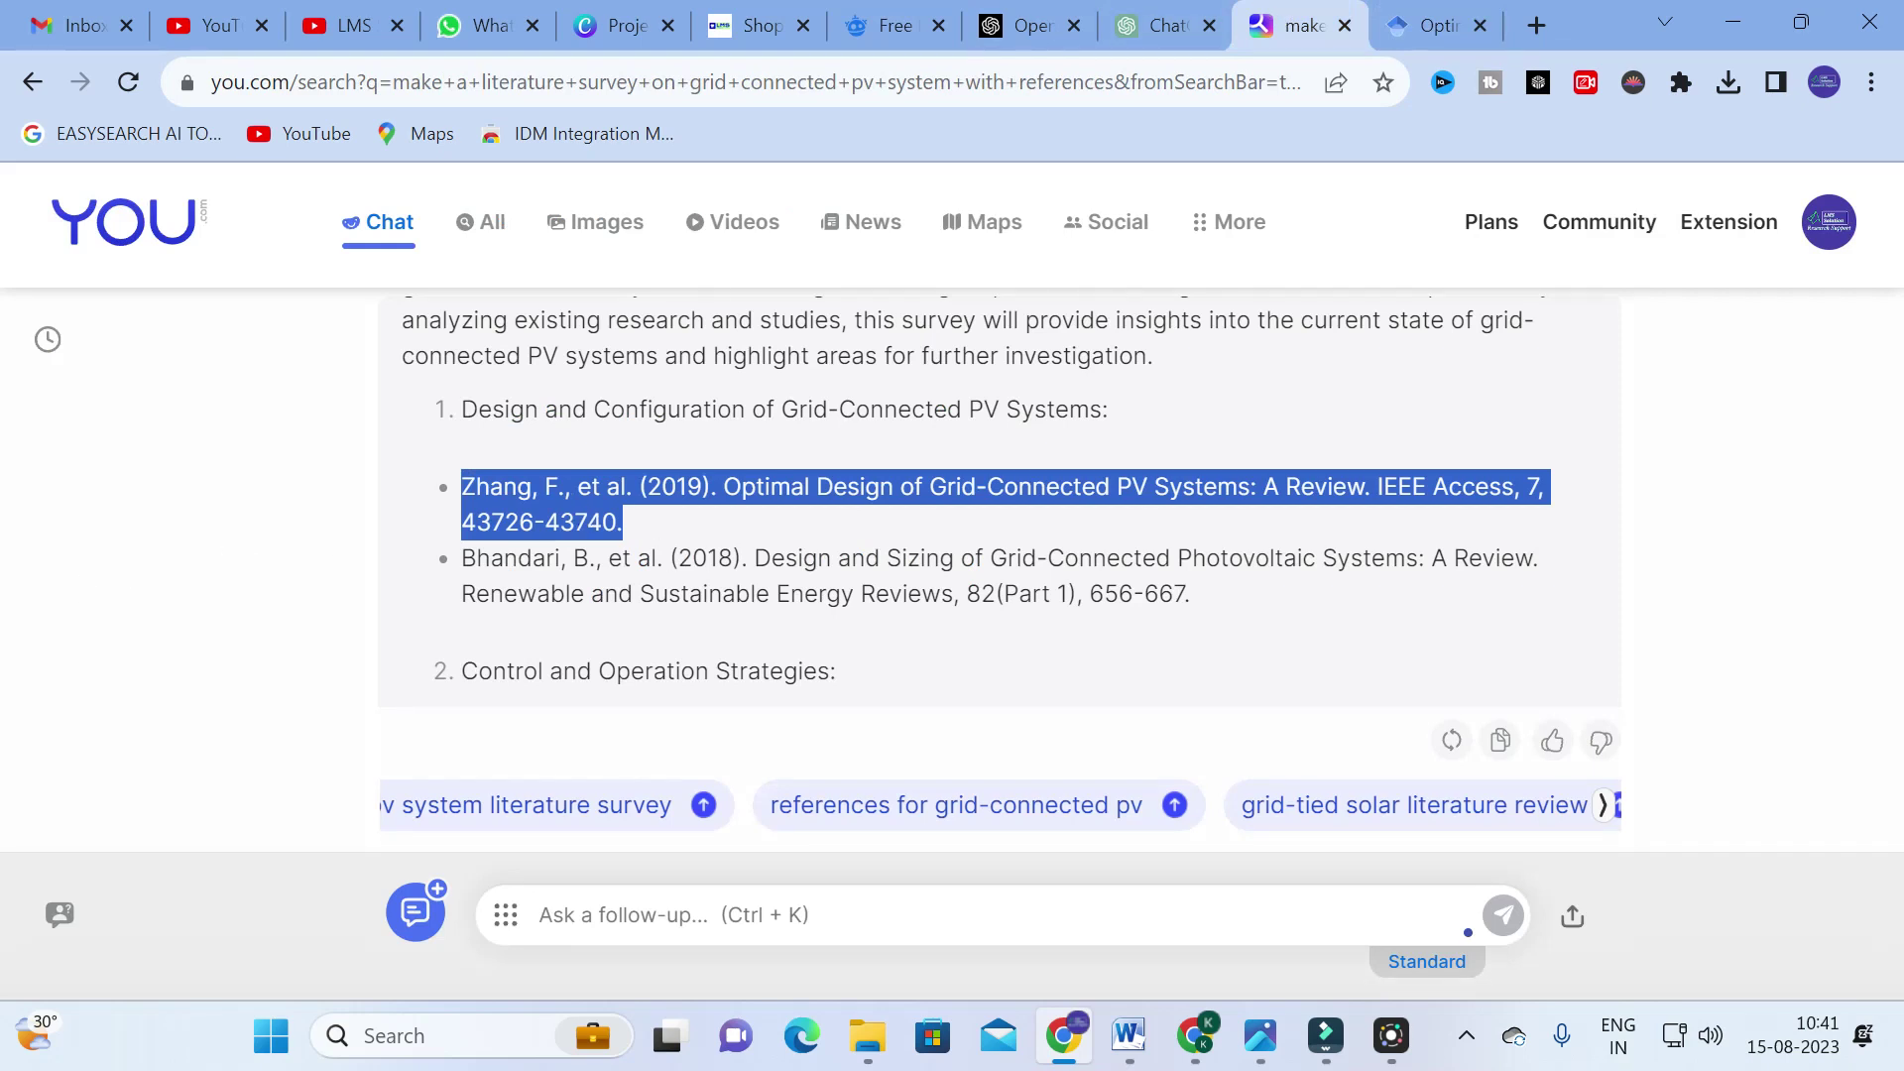
pyautogui.click(644, 530)
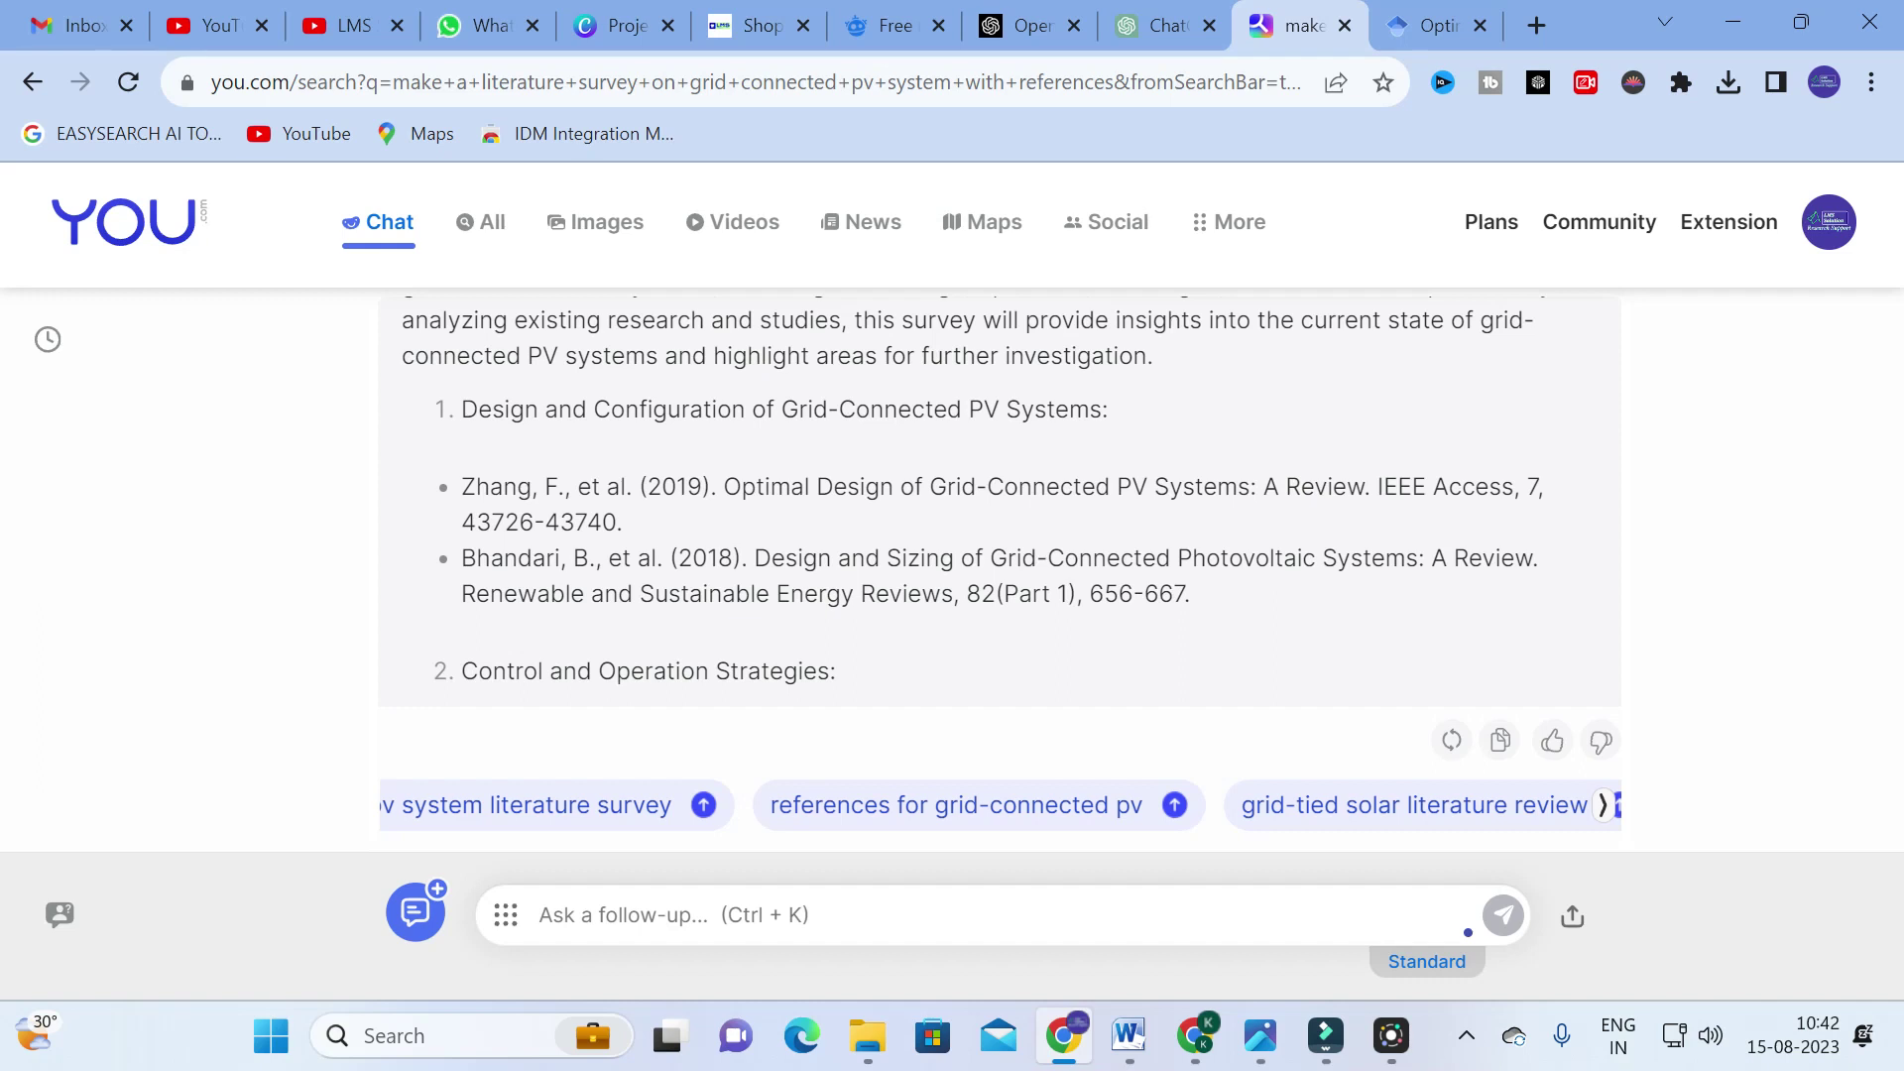
pyautogui.moveTo(623, 523); pyautogui.dragTo(461, 483)
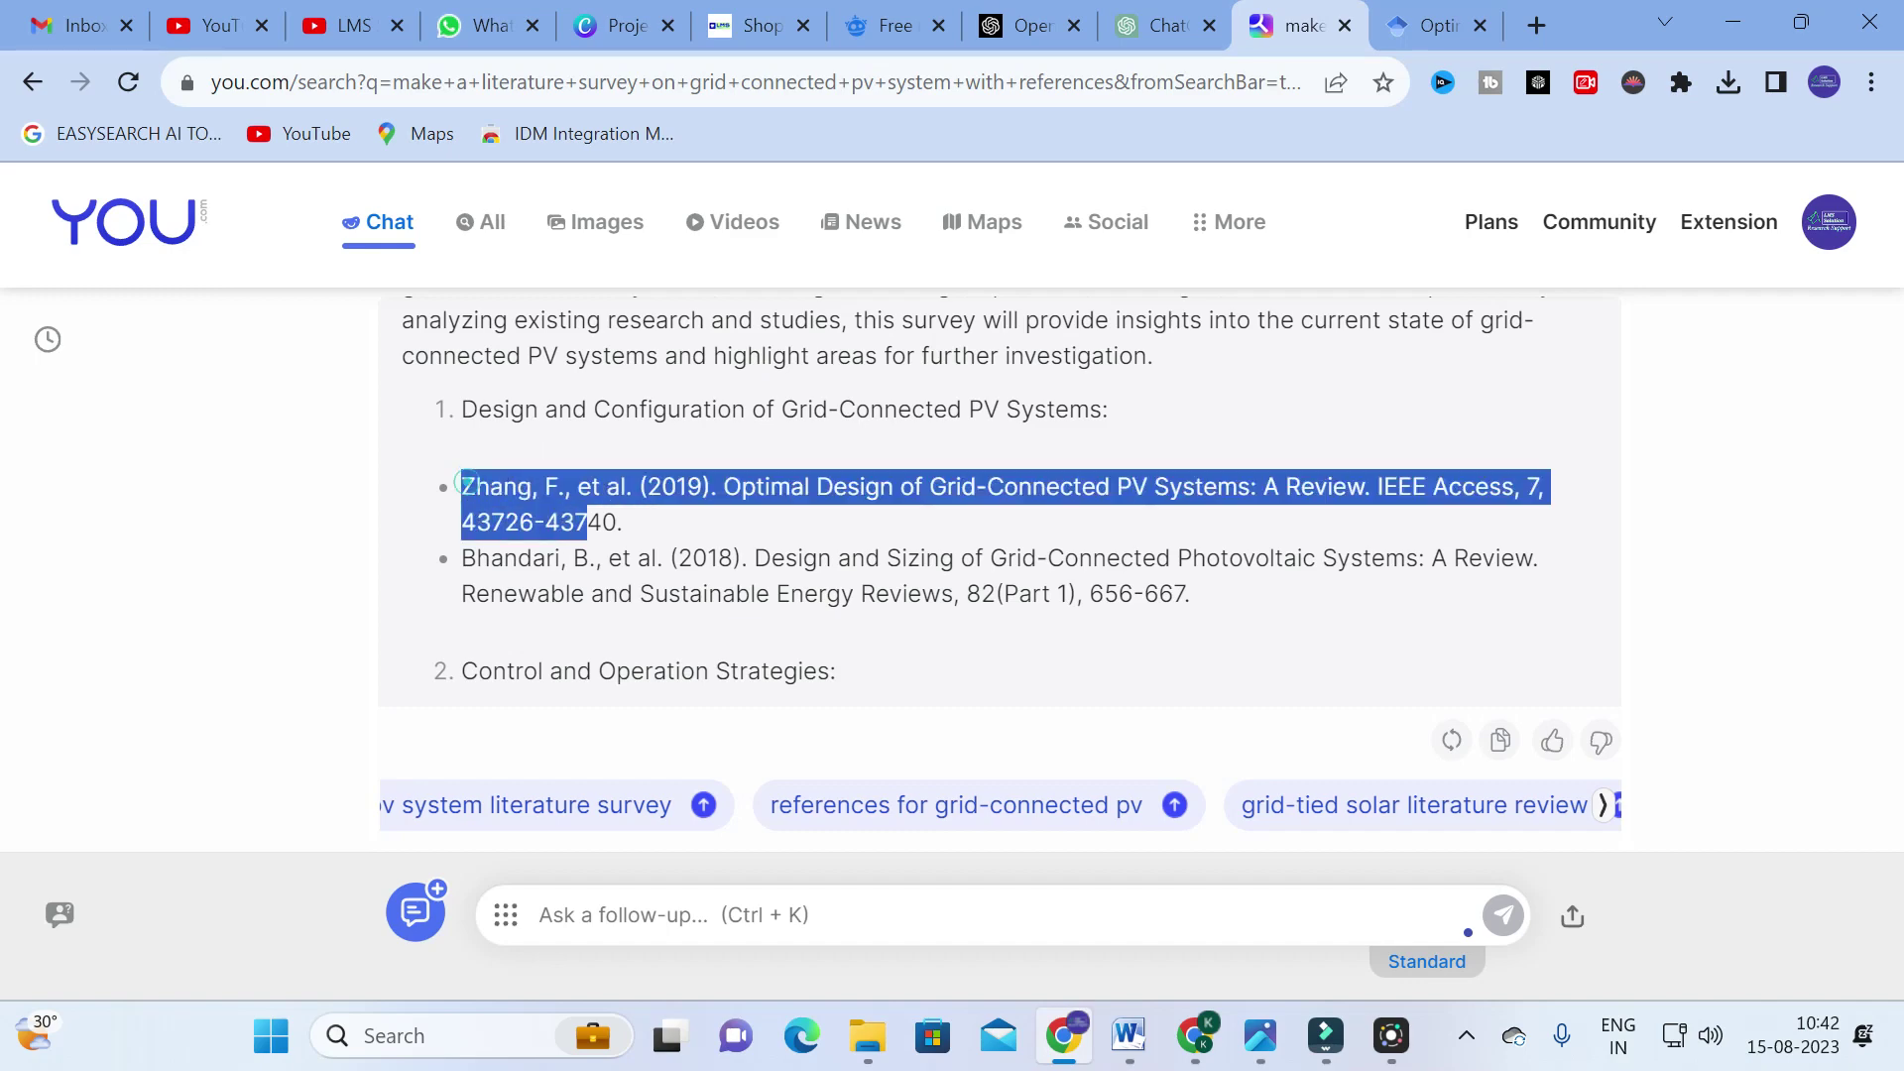
pyautogui.scroll(2, 581, 468)
pyautogui.scroll(-1, 581, 468)
pyautogui.moveTo(402, 362); pyautogui.dragTo(1148, 506)
pyautogui.click(712, 538)
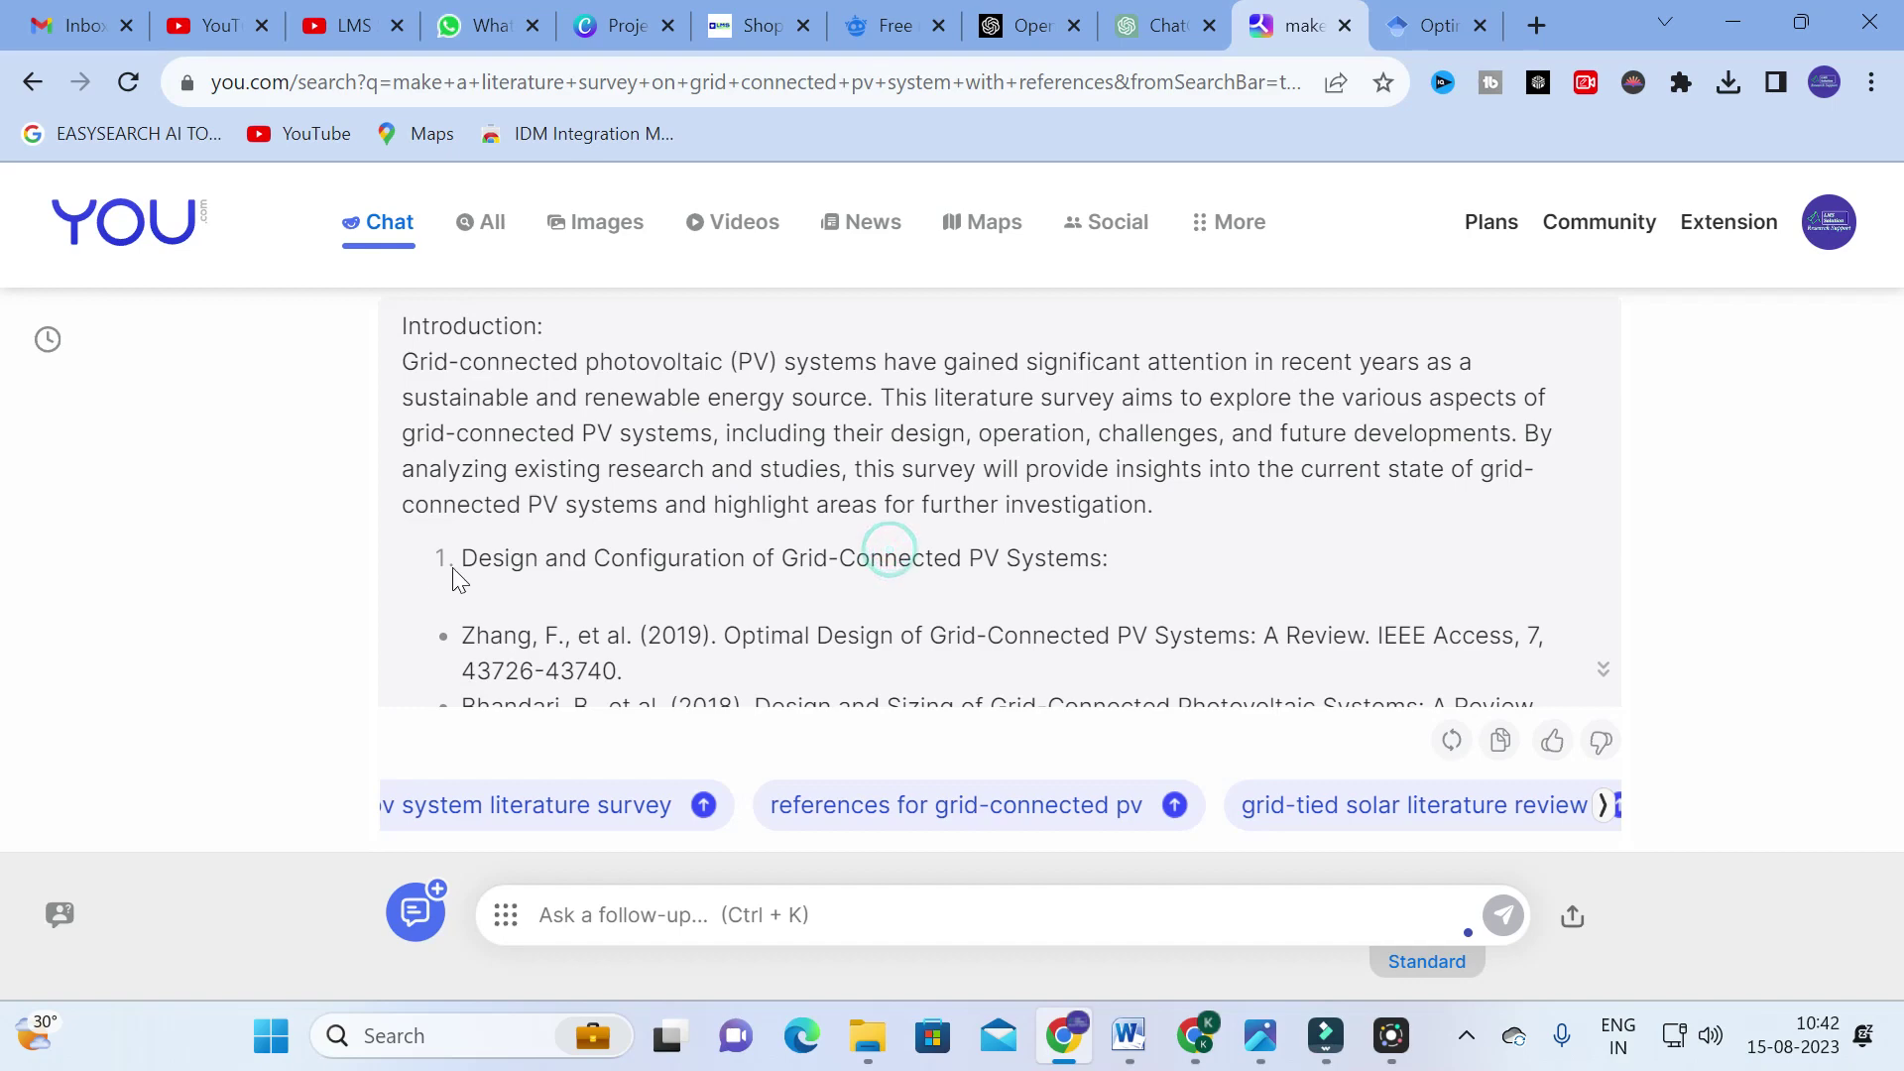
pyautogui.scroll(-3, 853, 550)
pyautogui.scroll(2, 849, 539)
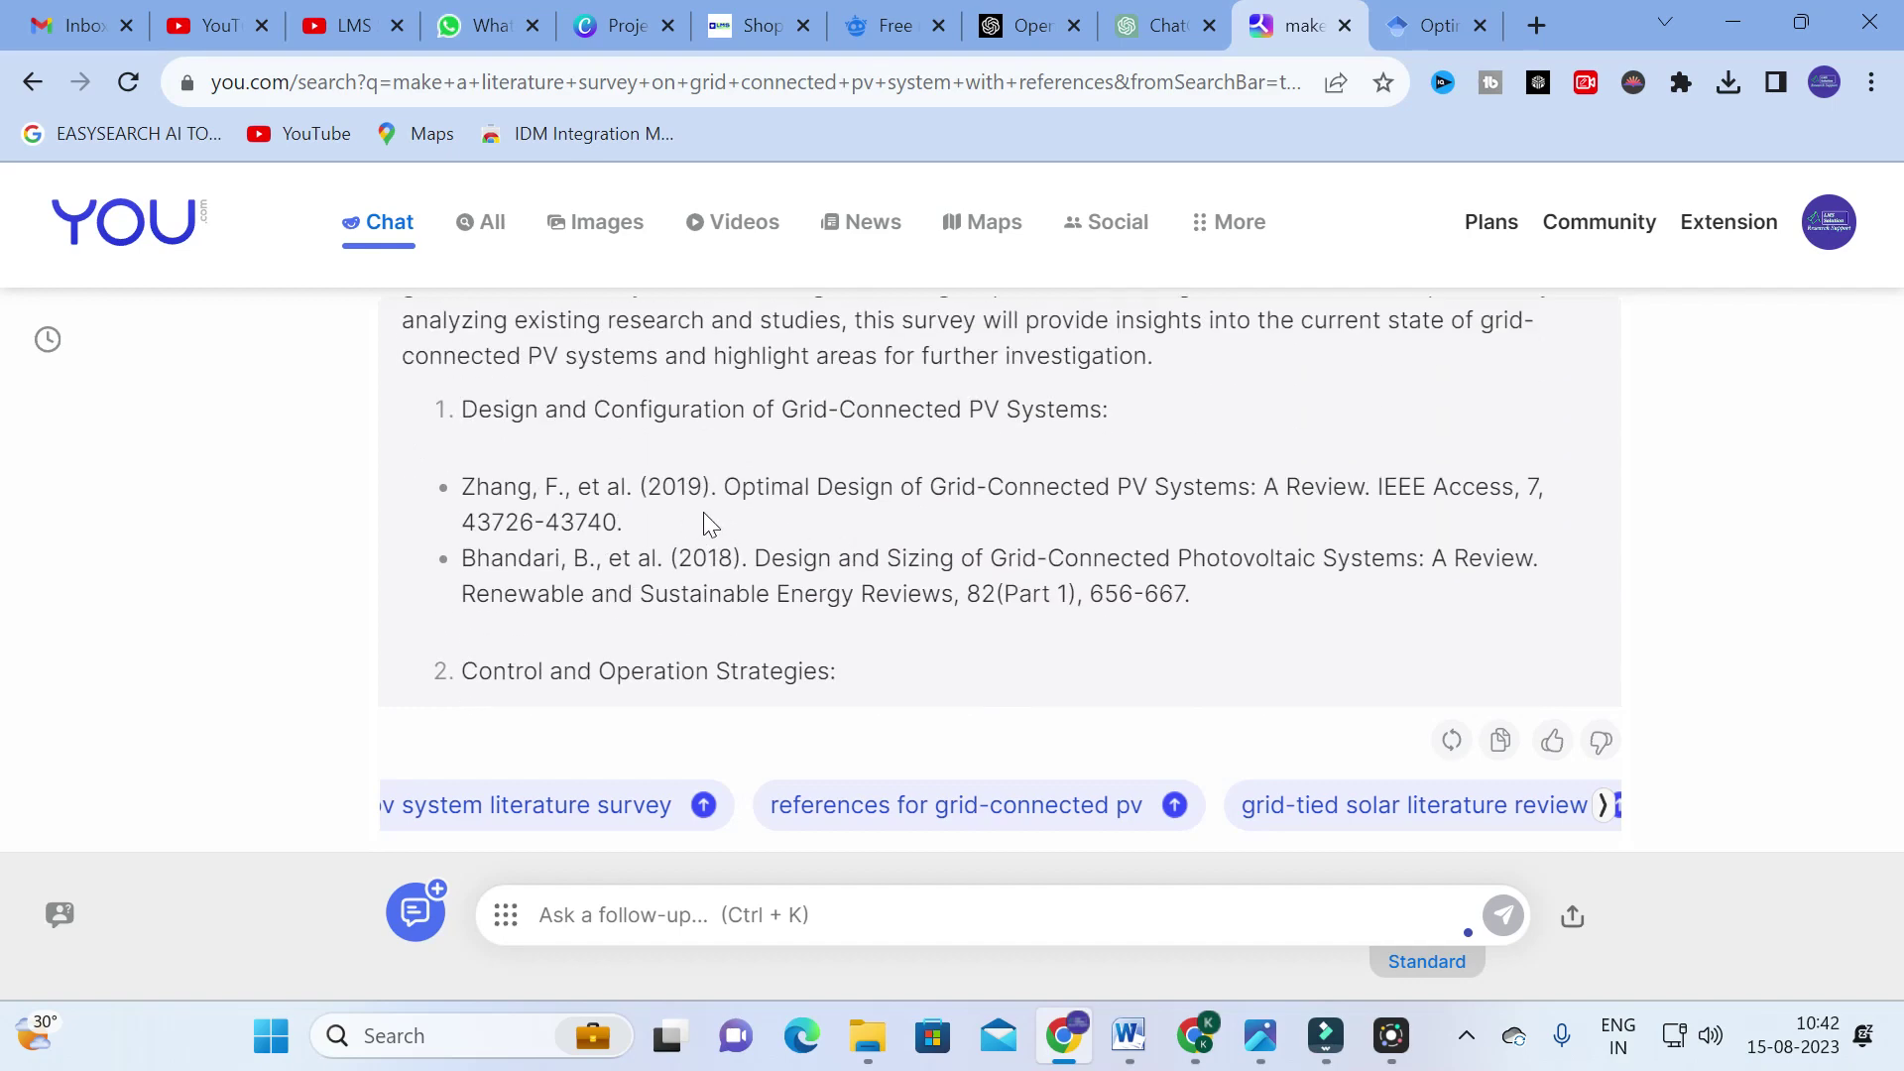
# Search Google Scholar for "Design and Sizing of Grid-Connected Photovoltaic Systems: A Review. Renewable and Sustainable Energy Reviews," using the survey's second reference, and skim the results.
pyautogui.moveTo(756, 557); pyautogui.dragTo(960, 595)
pyautogui.click(1433, 25)
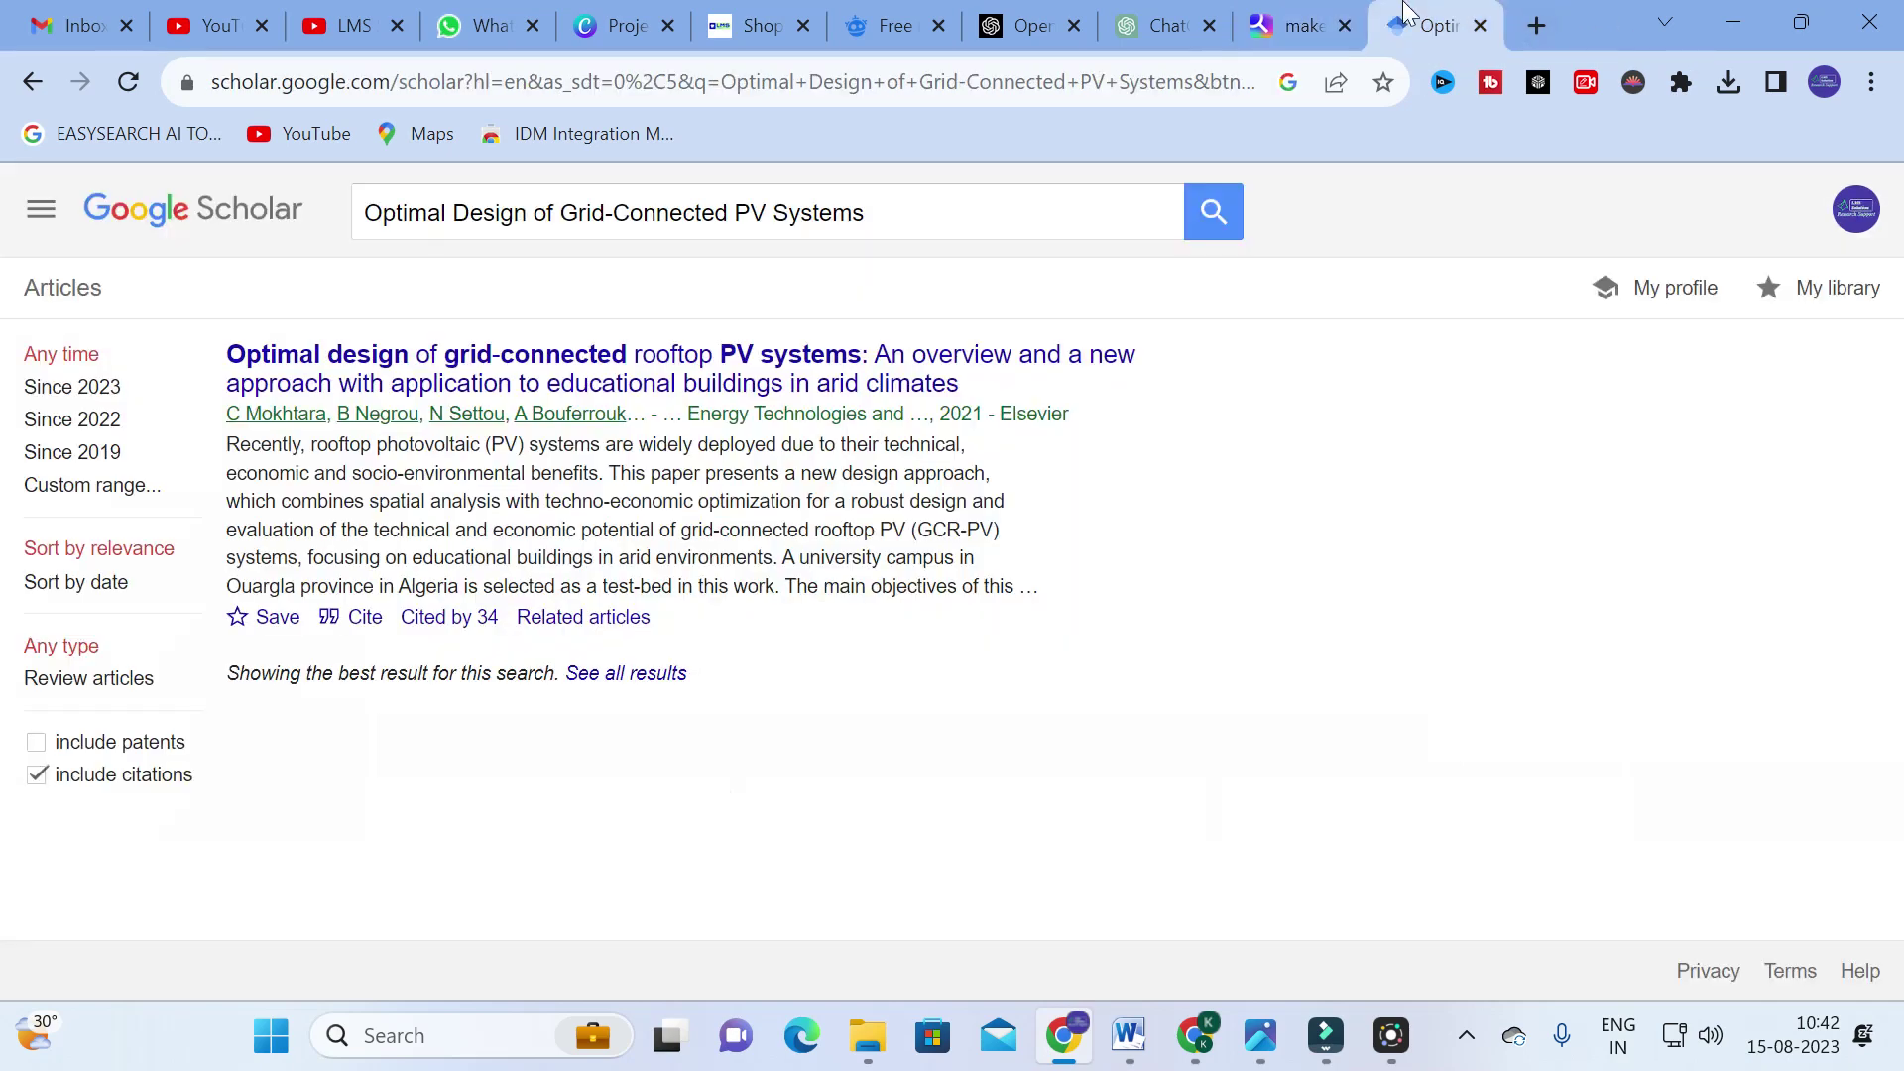
pyautogui.hotkey('ctrl', 'a')
pyautogui.write('Design and Sizing of Solar Photovoltaic Systems: A Review. Renewable and Sustainable Energy Reviews,')
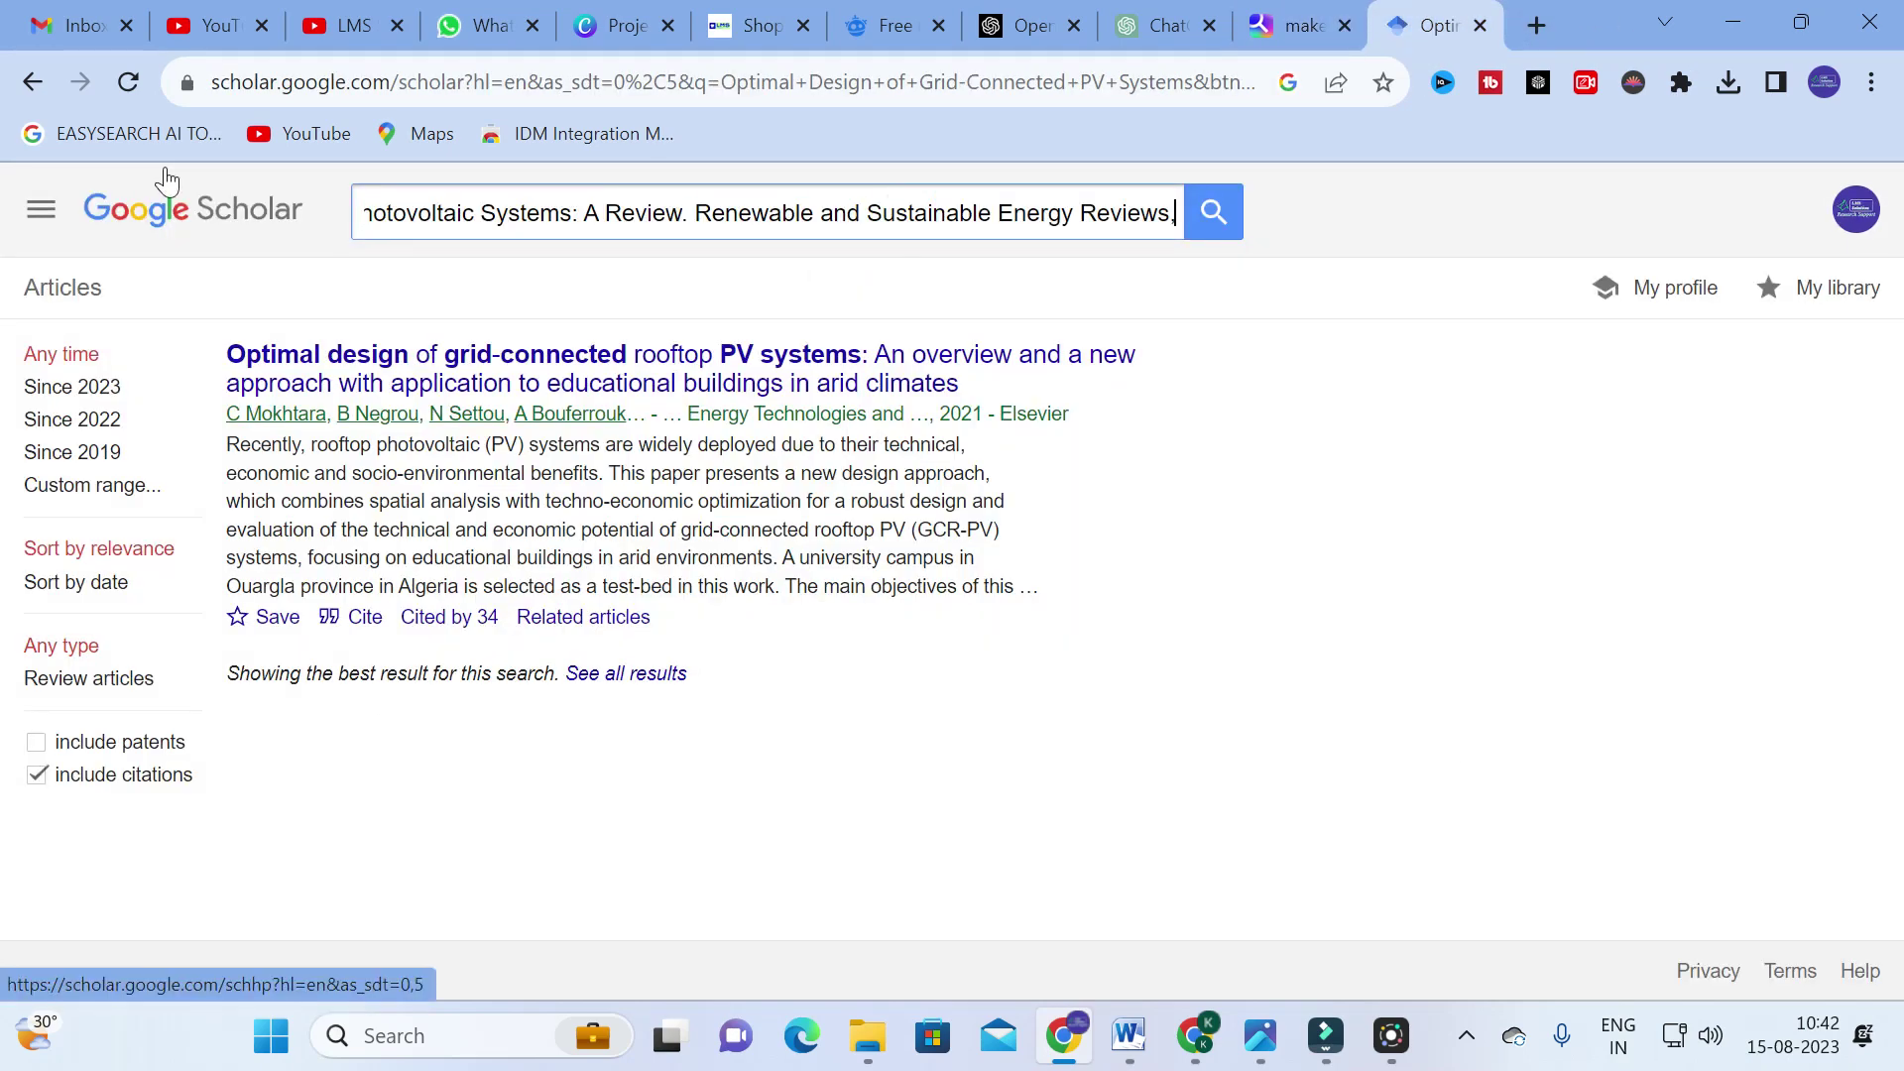
pyautogui.press('Return')
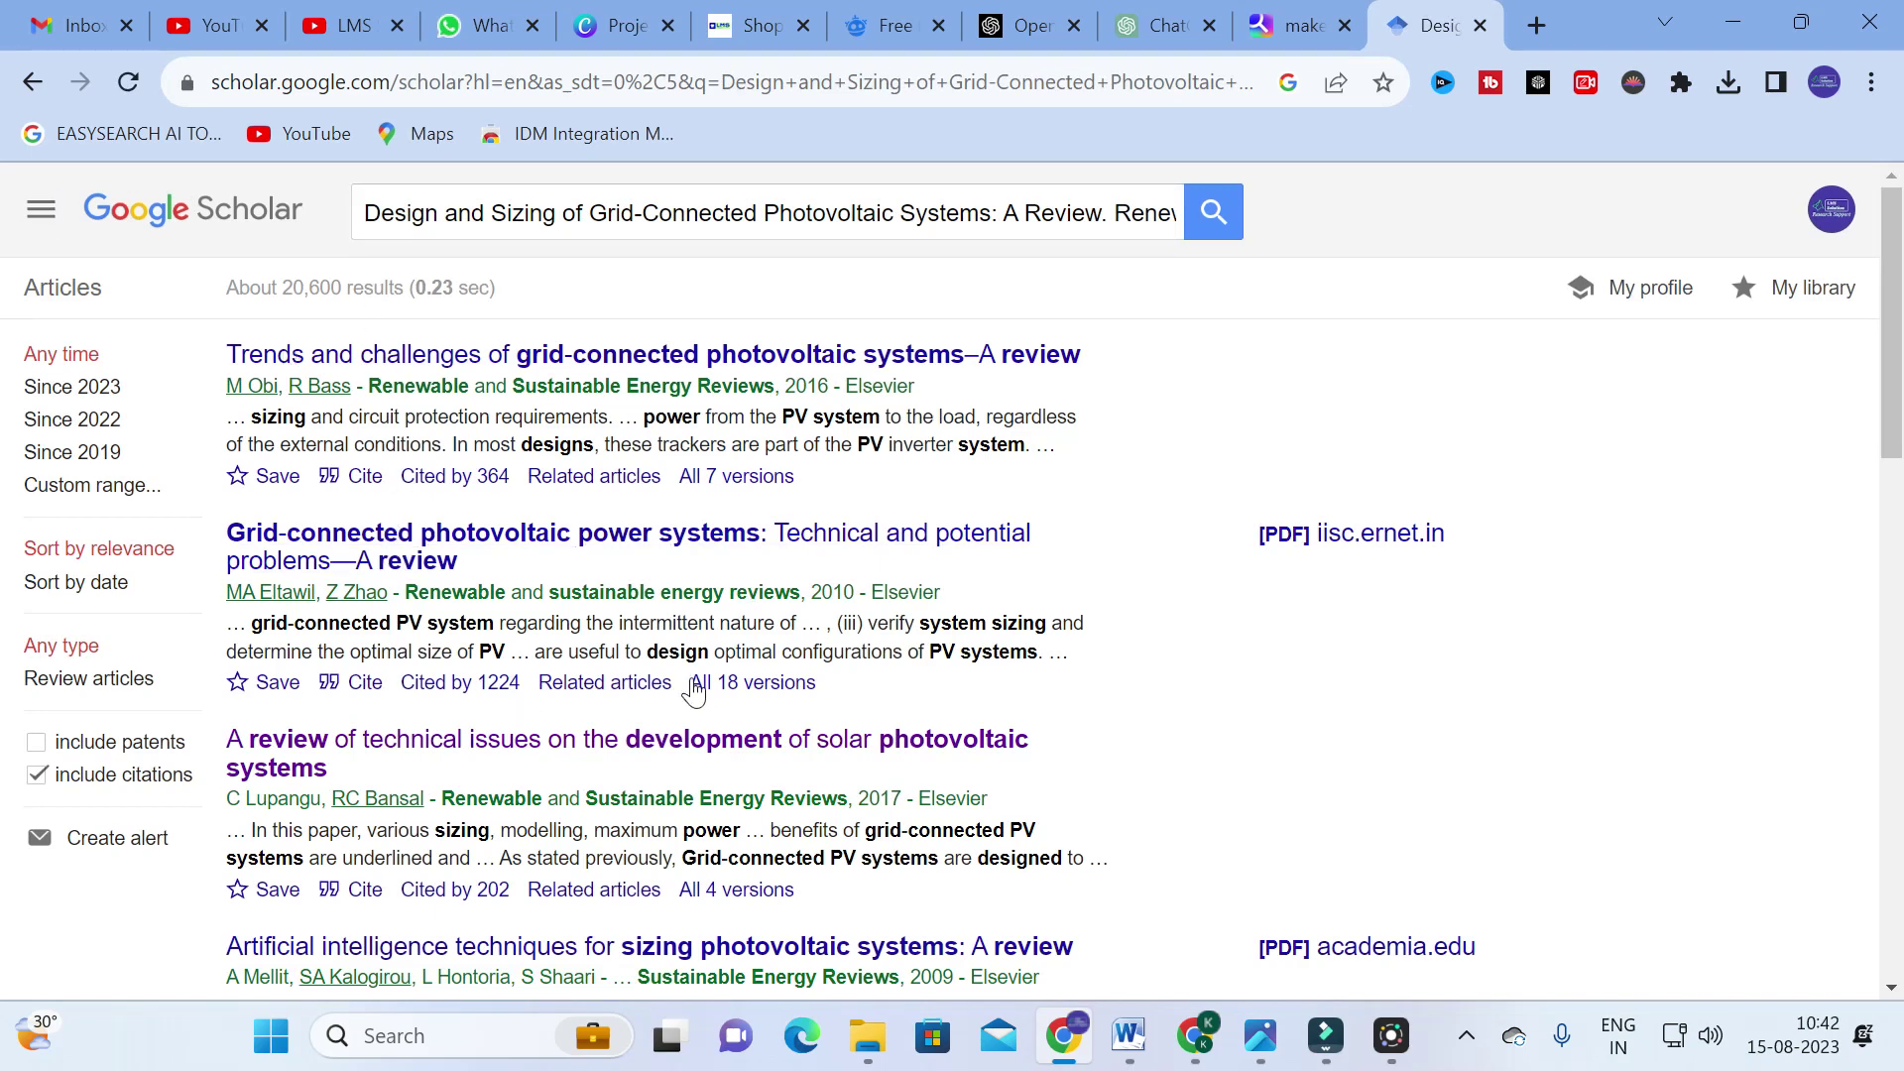
pyautogui.scroll(-5, 694, 689)
pyautogui.scroll(5, 716, 370)
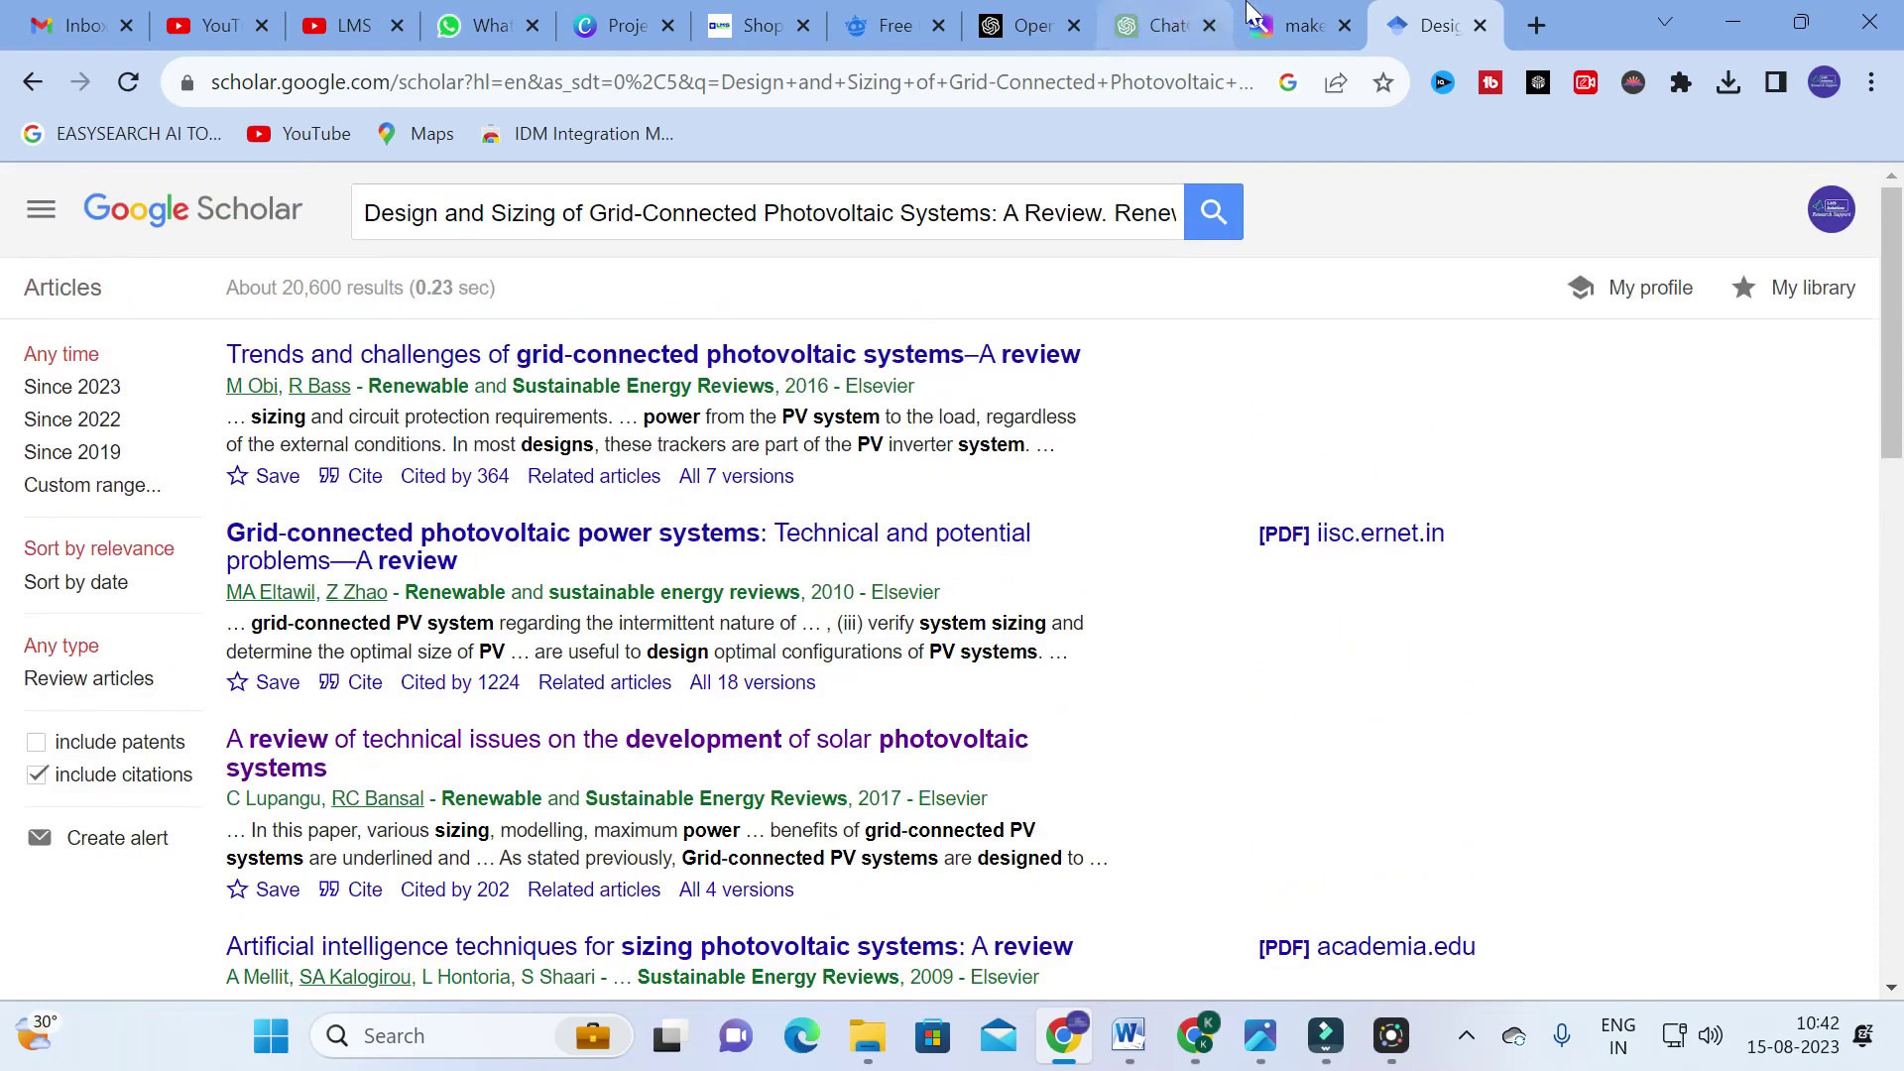
# Go back to the You.com survey and check its final references, conclusion and closing note.
pyautogui.click(1294, 25)
pyautogui.scroll(-12, 811, 454)
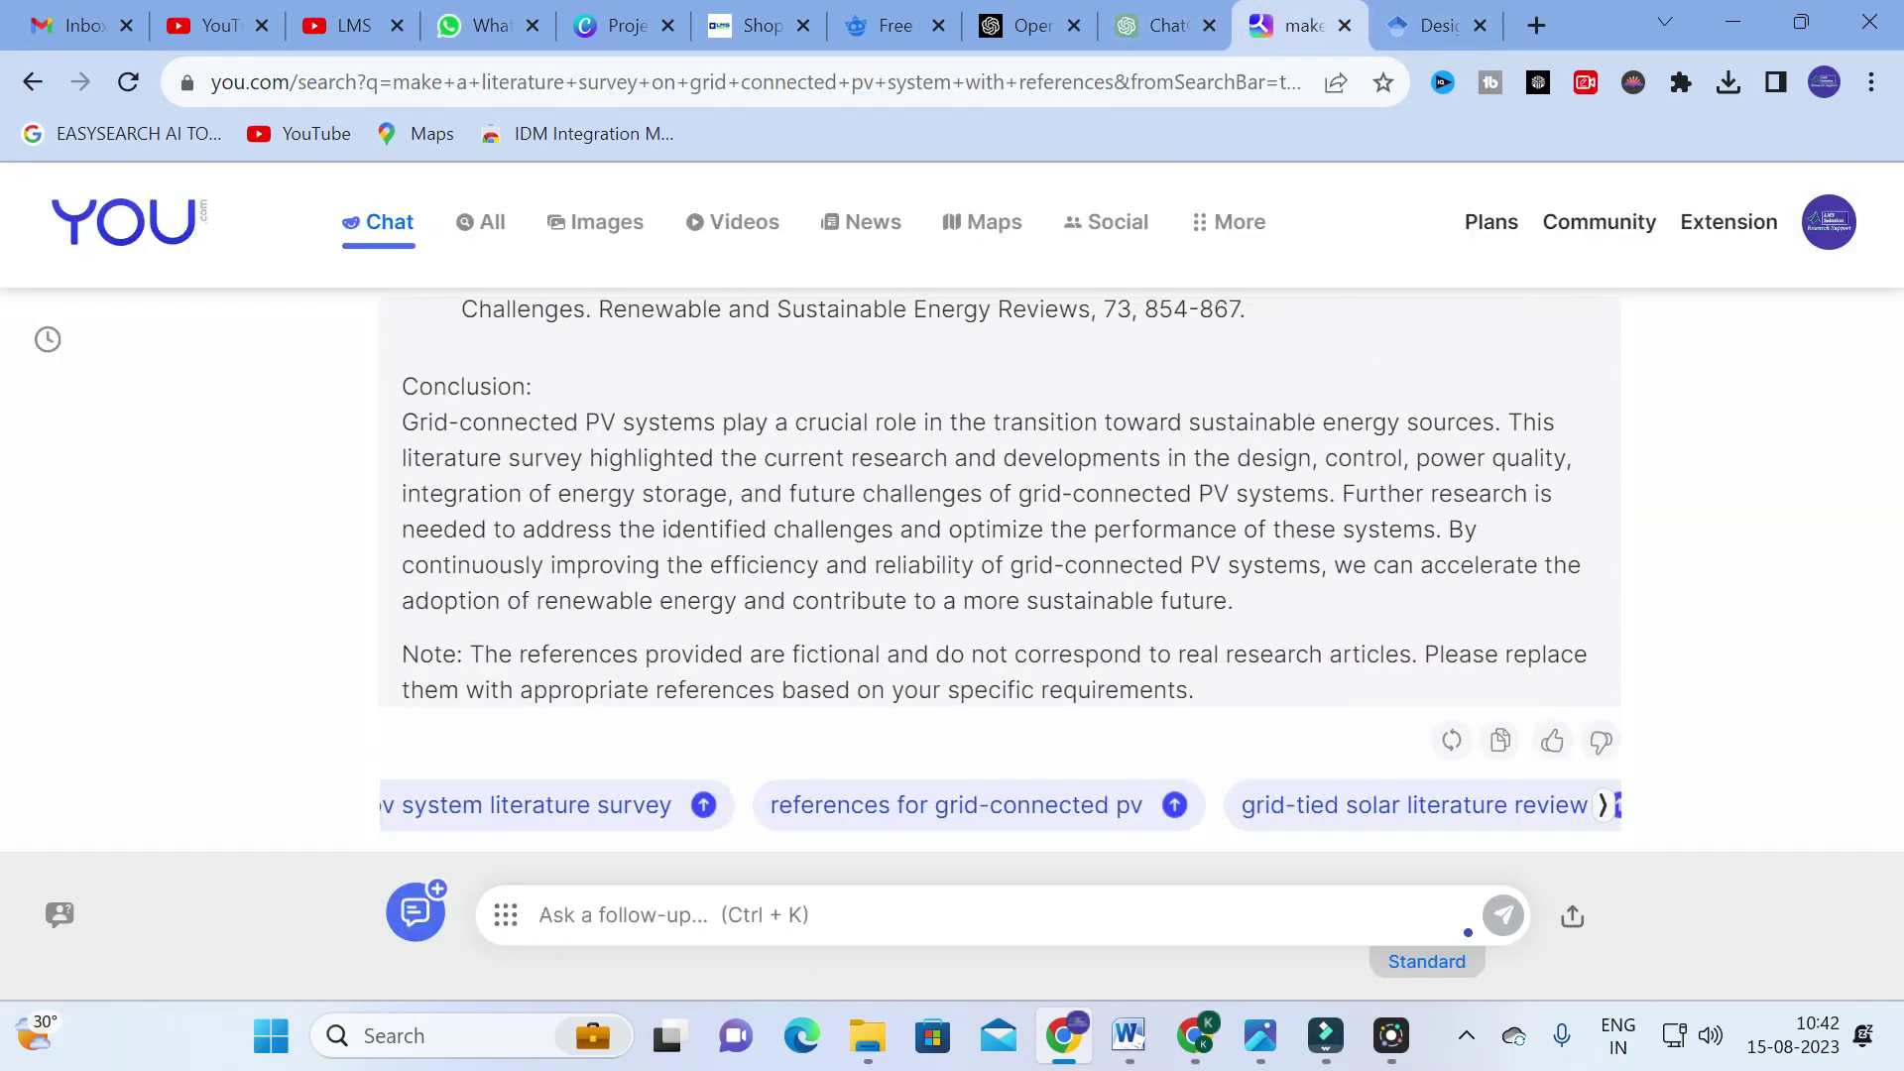
pyautogui.scroll(2, 809, 441)
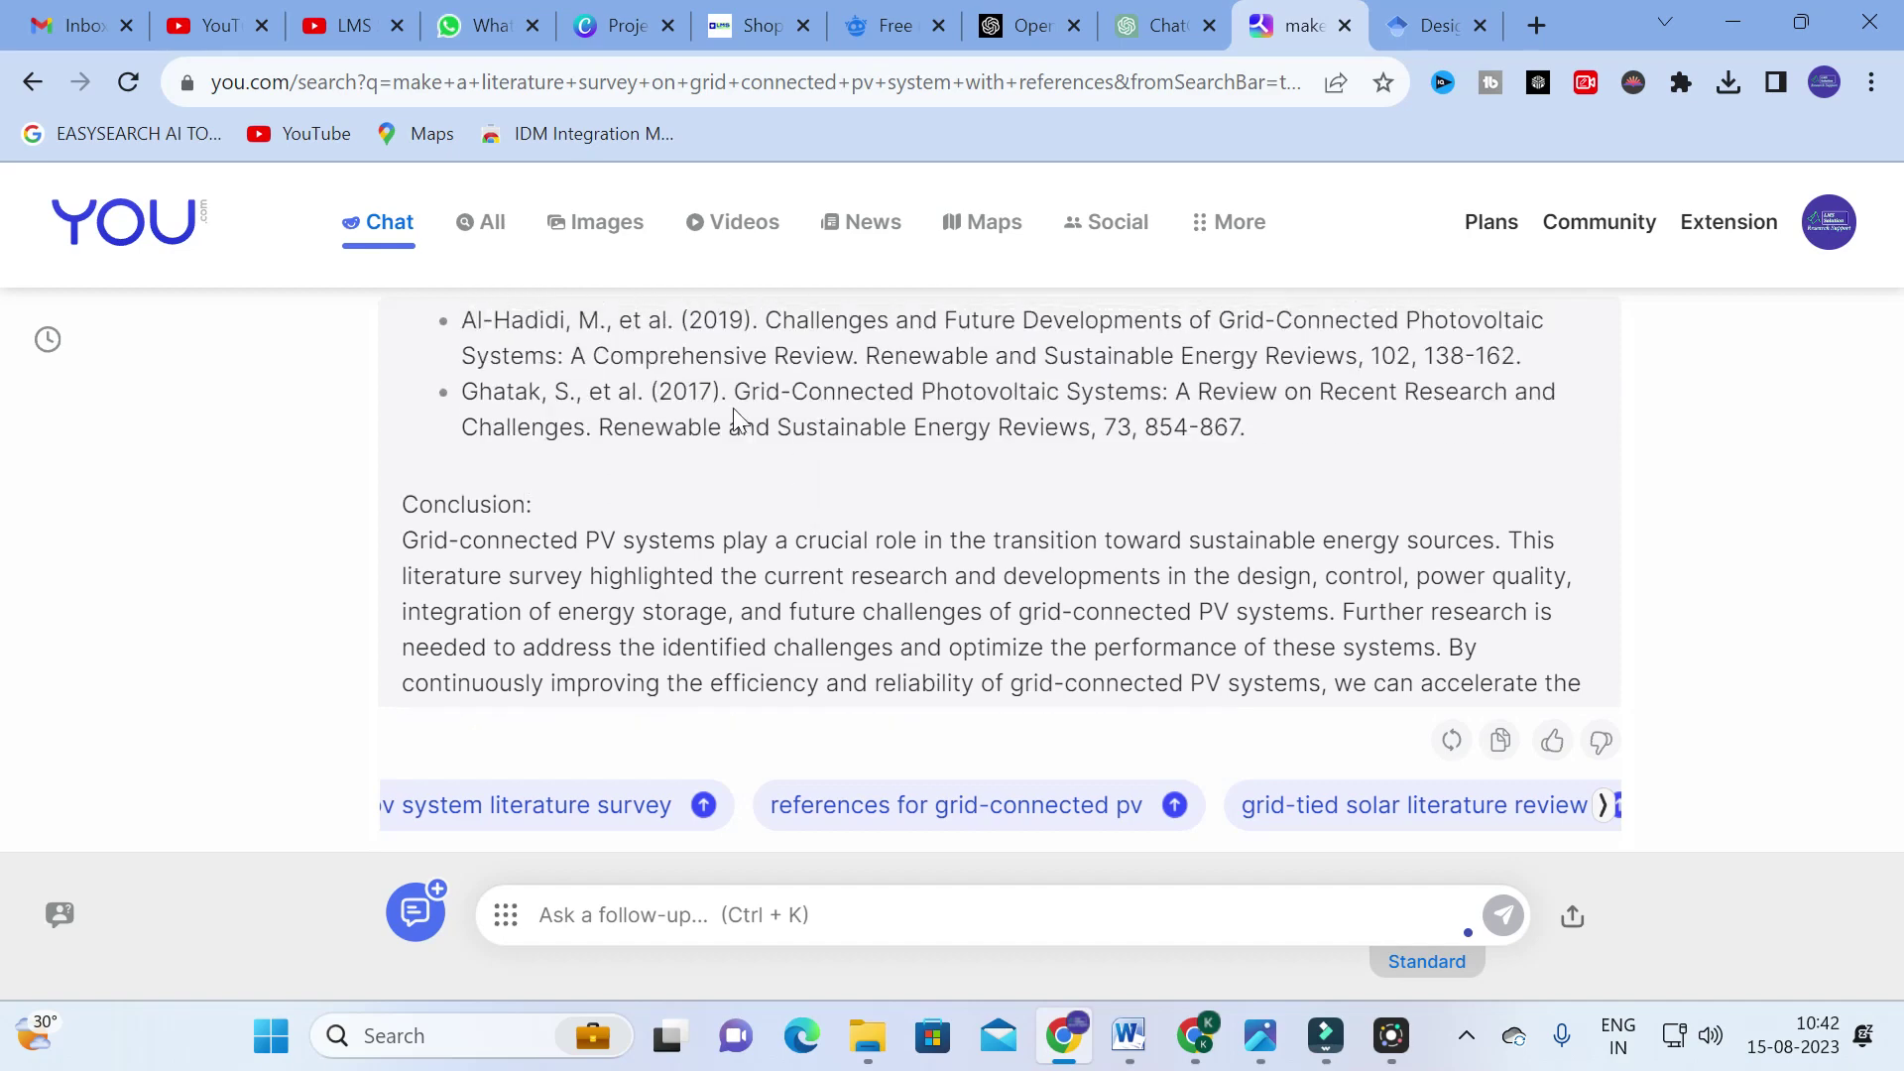
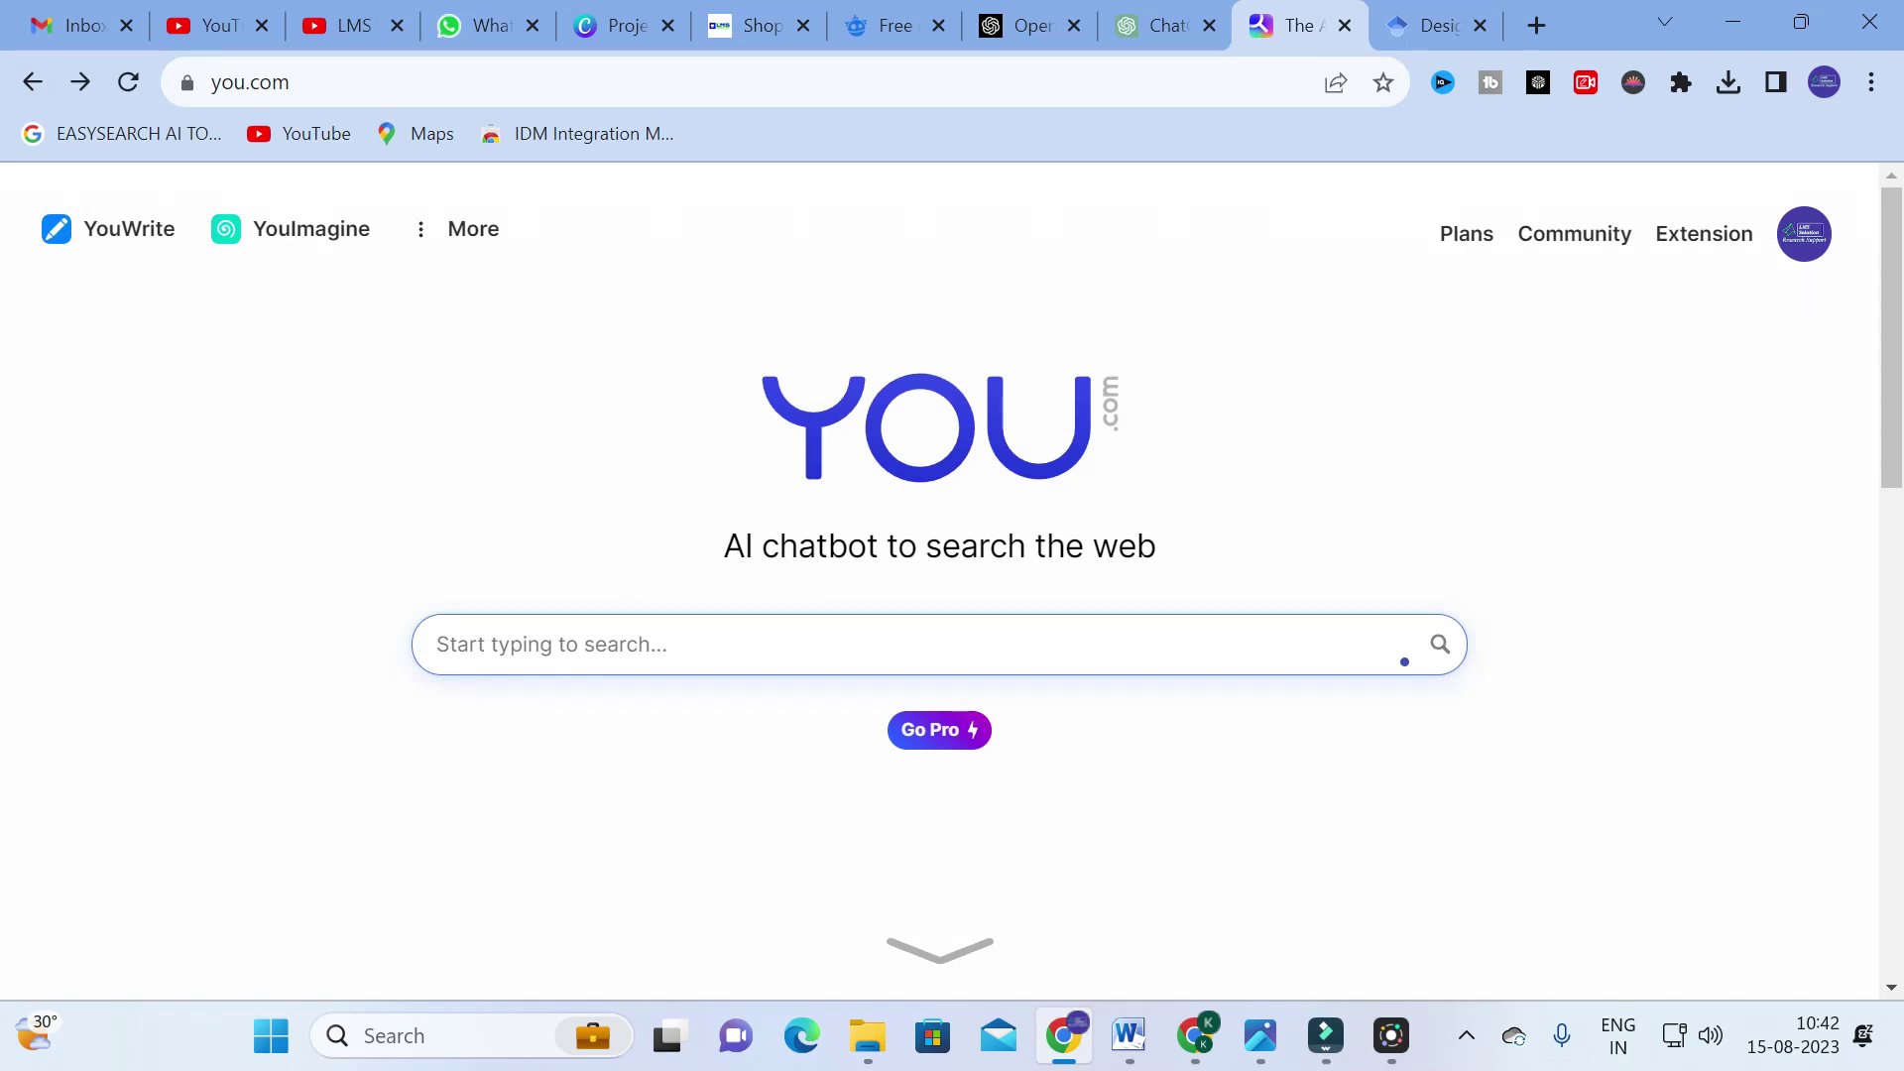
# Submit the prompt "generate an abstract in about 200 words on th etopic grid connected pv system for electric vehicle charging station" from the You.com start page.
pyautogui.write('generate ')
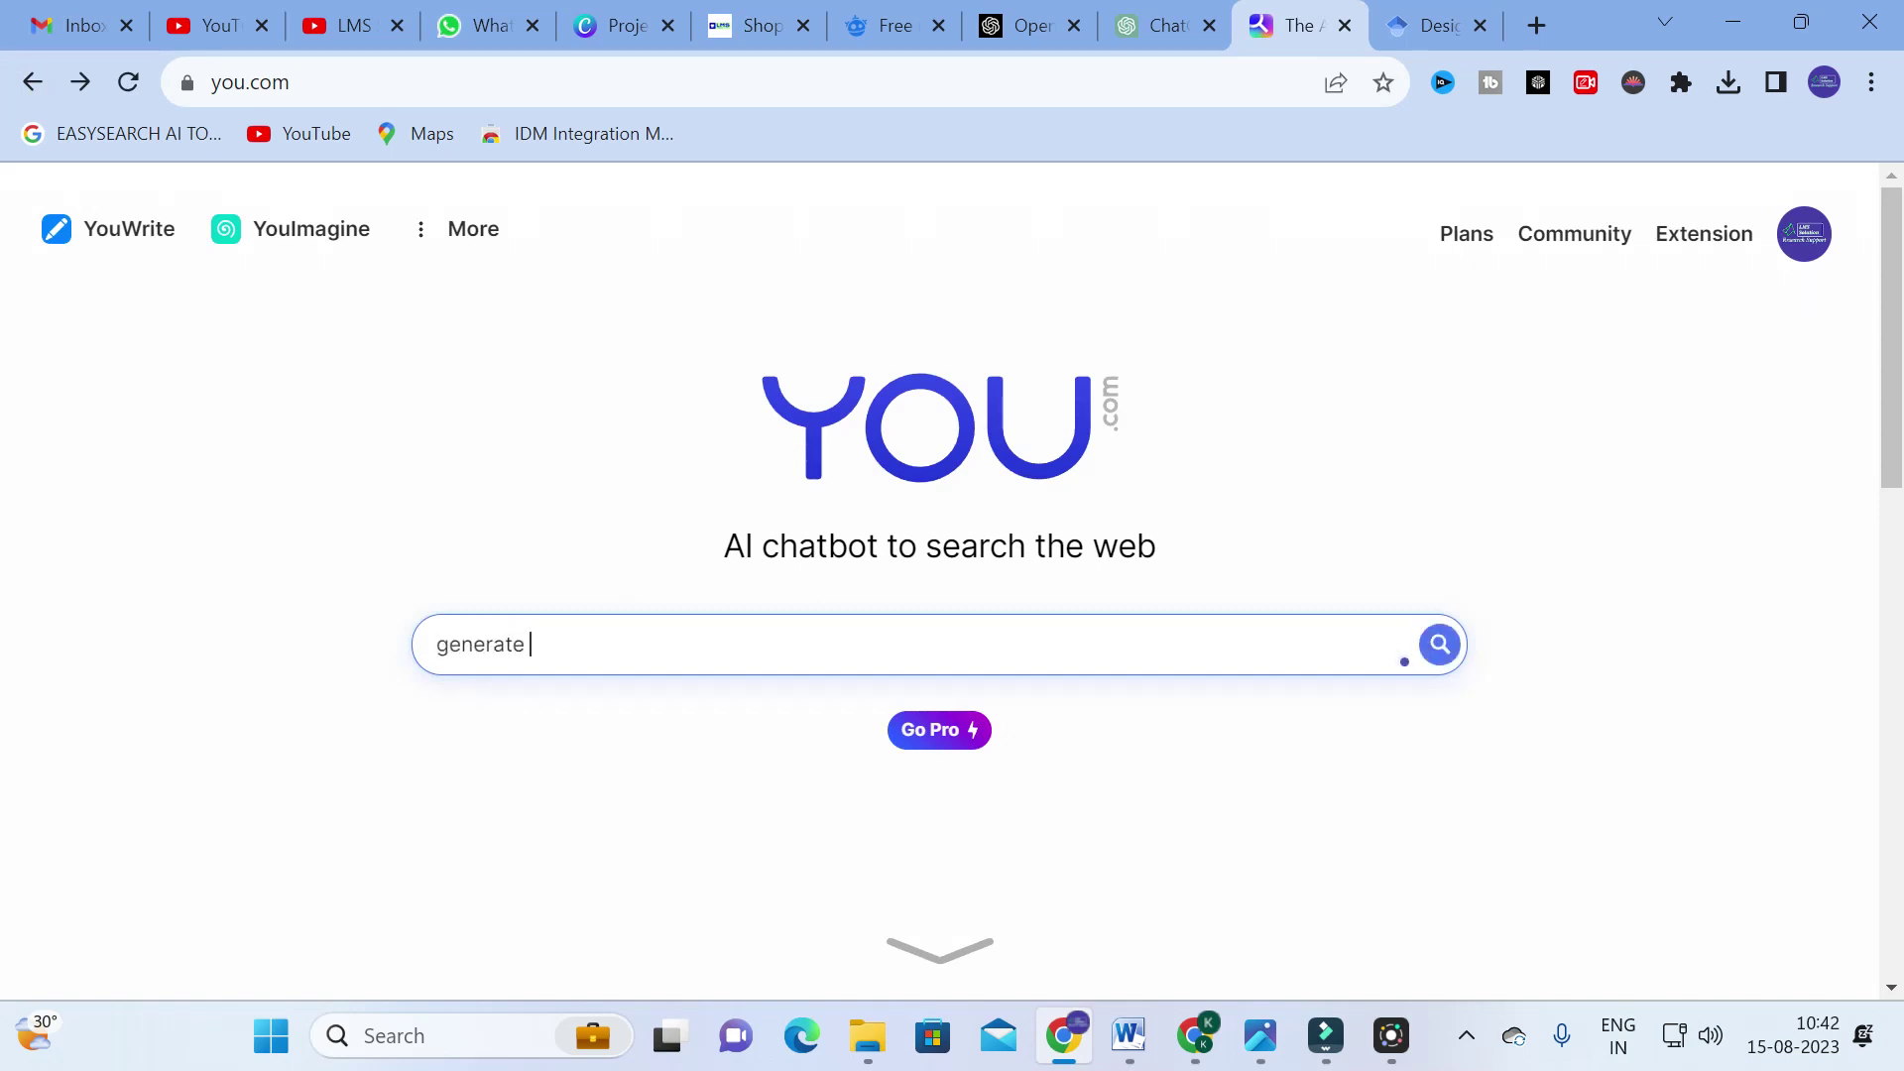
pyautogui.write('an abstrasct in abo')
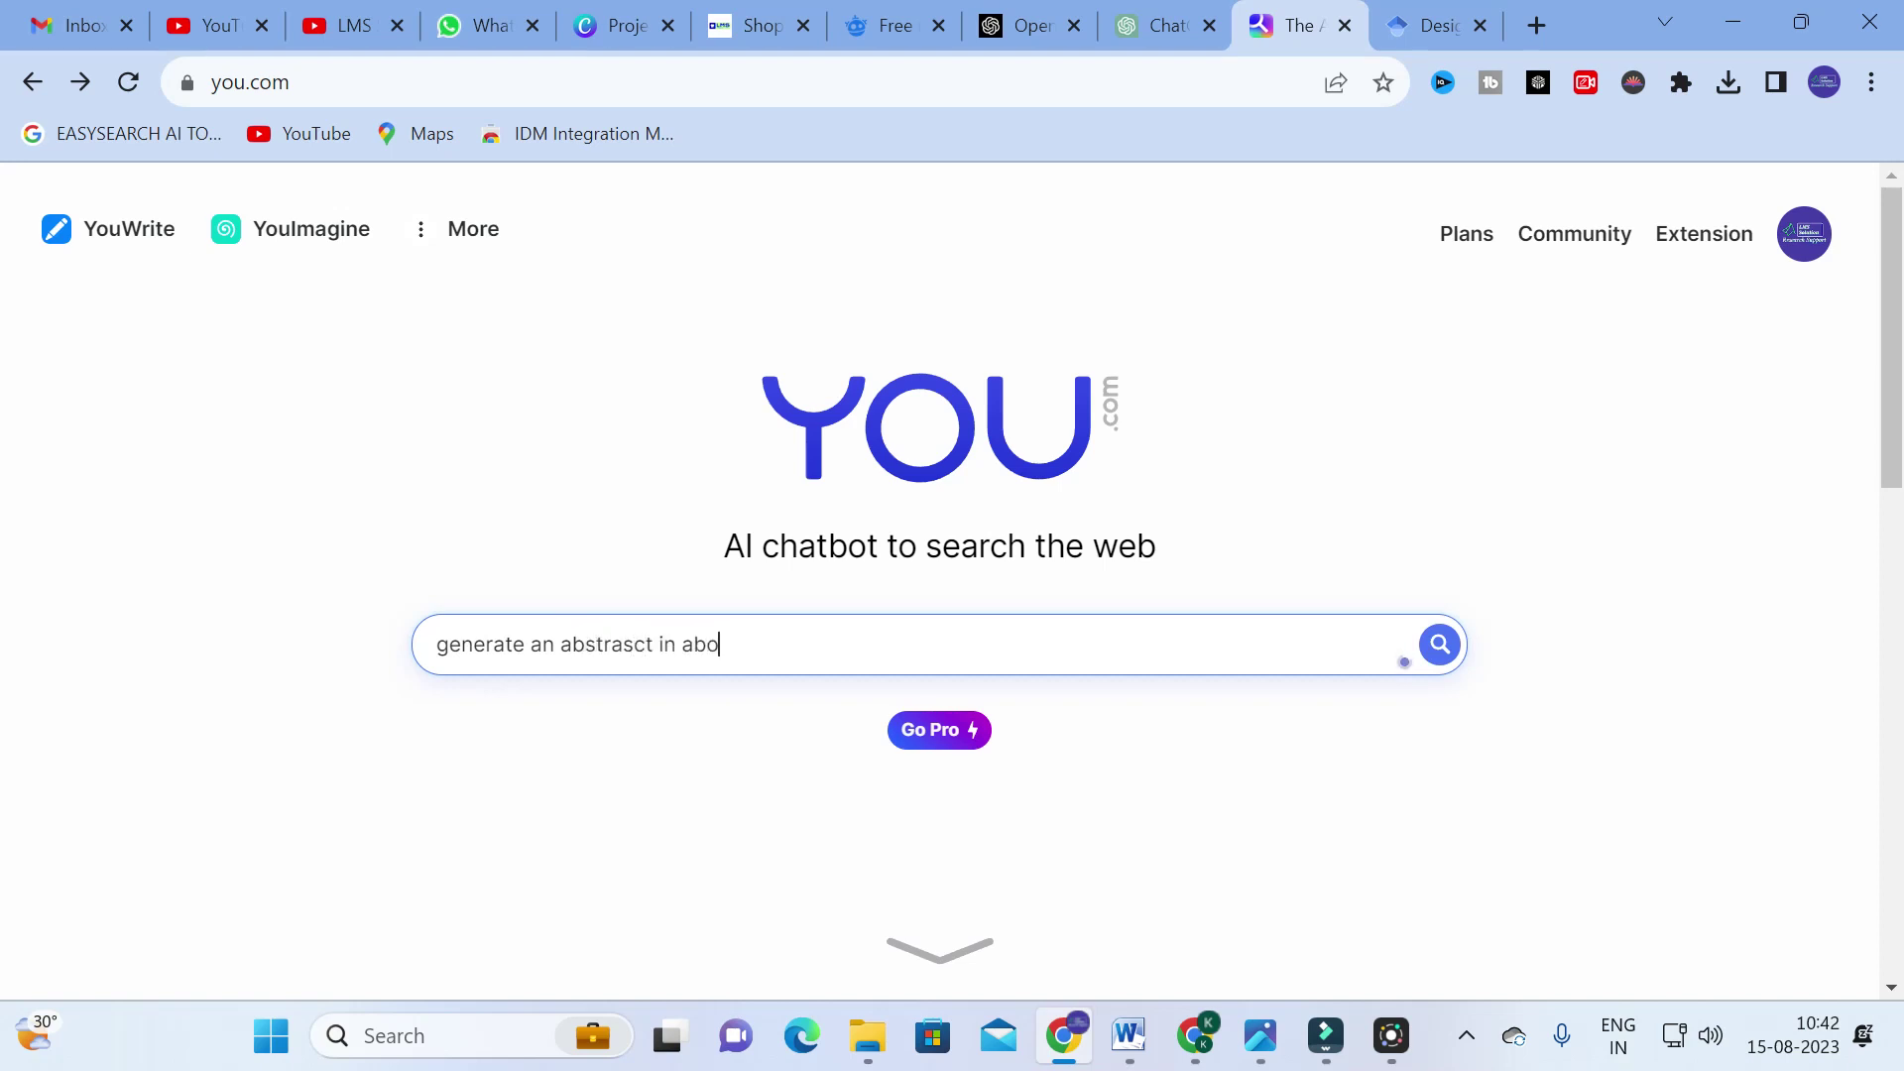
pyautogui.write('ut 200 wo')
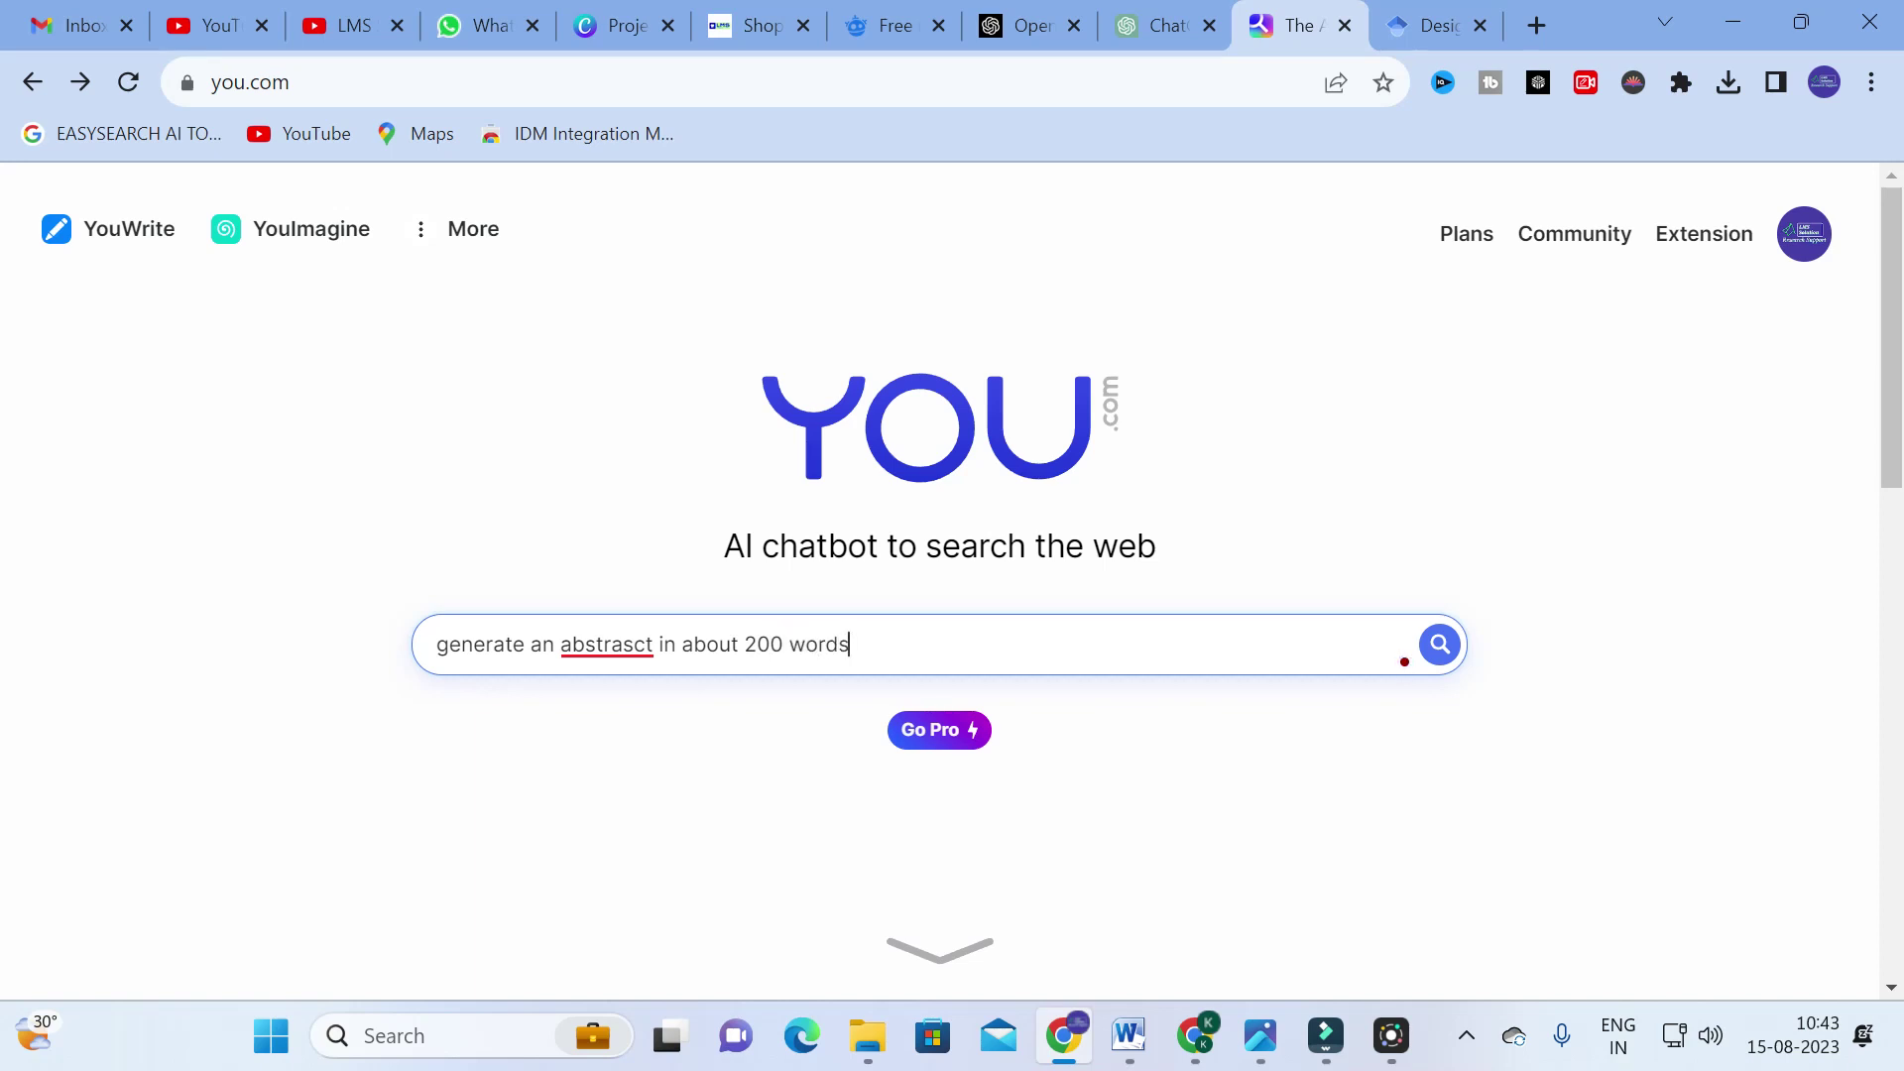
pyautogui.write('rds')
pyautogui.click(607, 645)
pyautogui.click(629, 681)
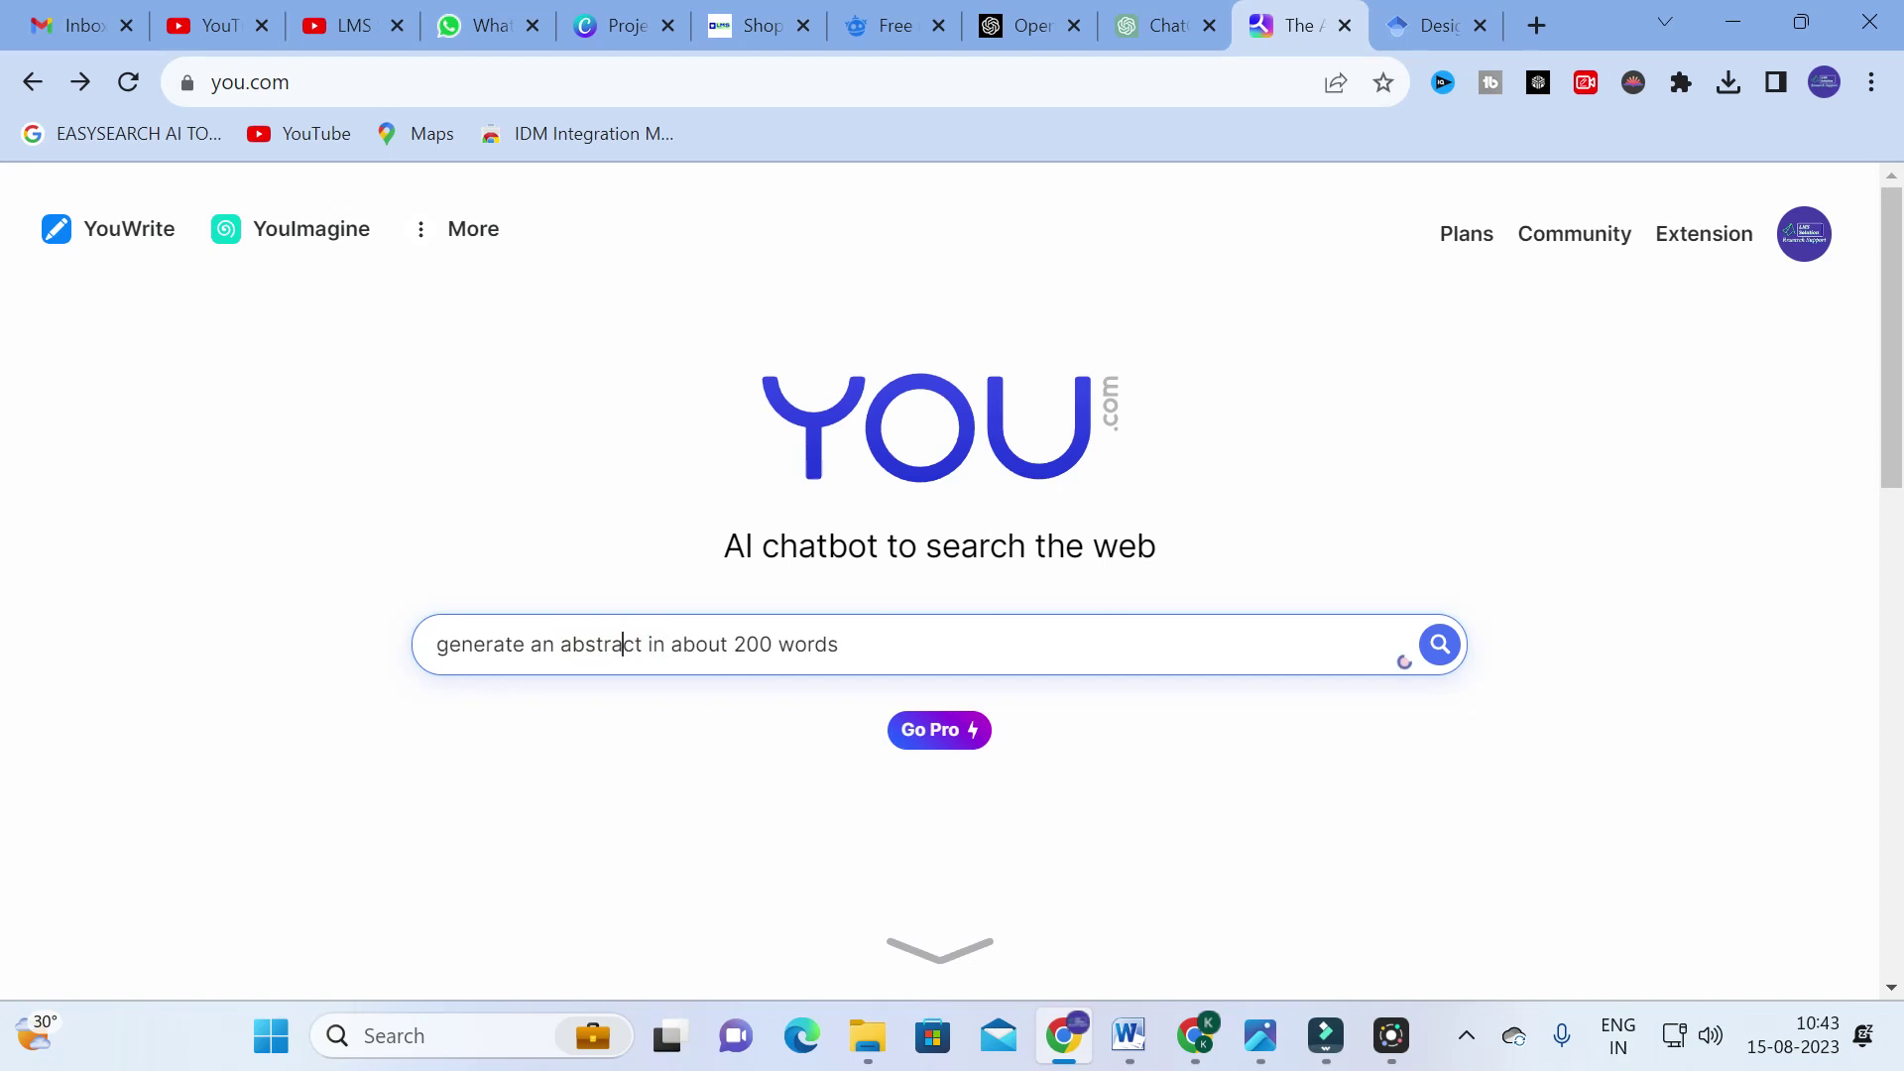
pyautogui.click(942, 645)
pyautogui.write('on th etopic grid co')
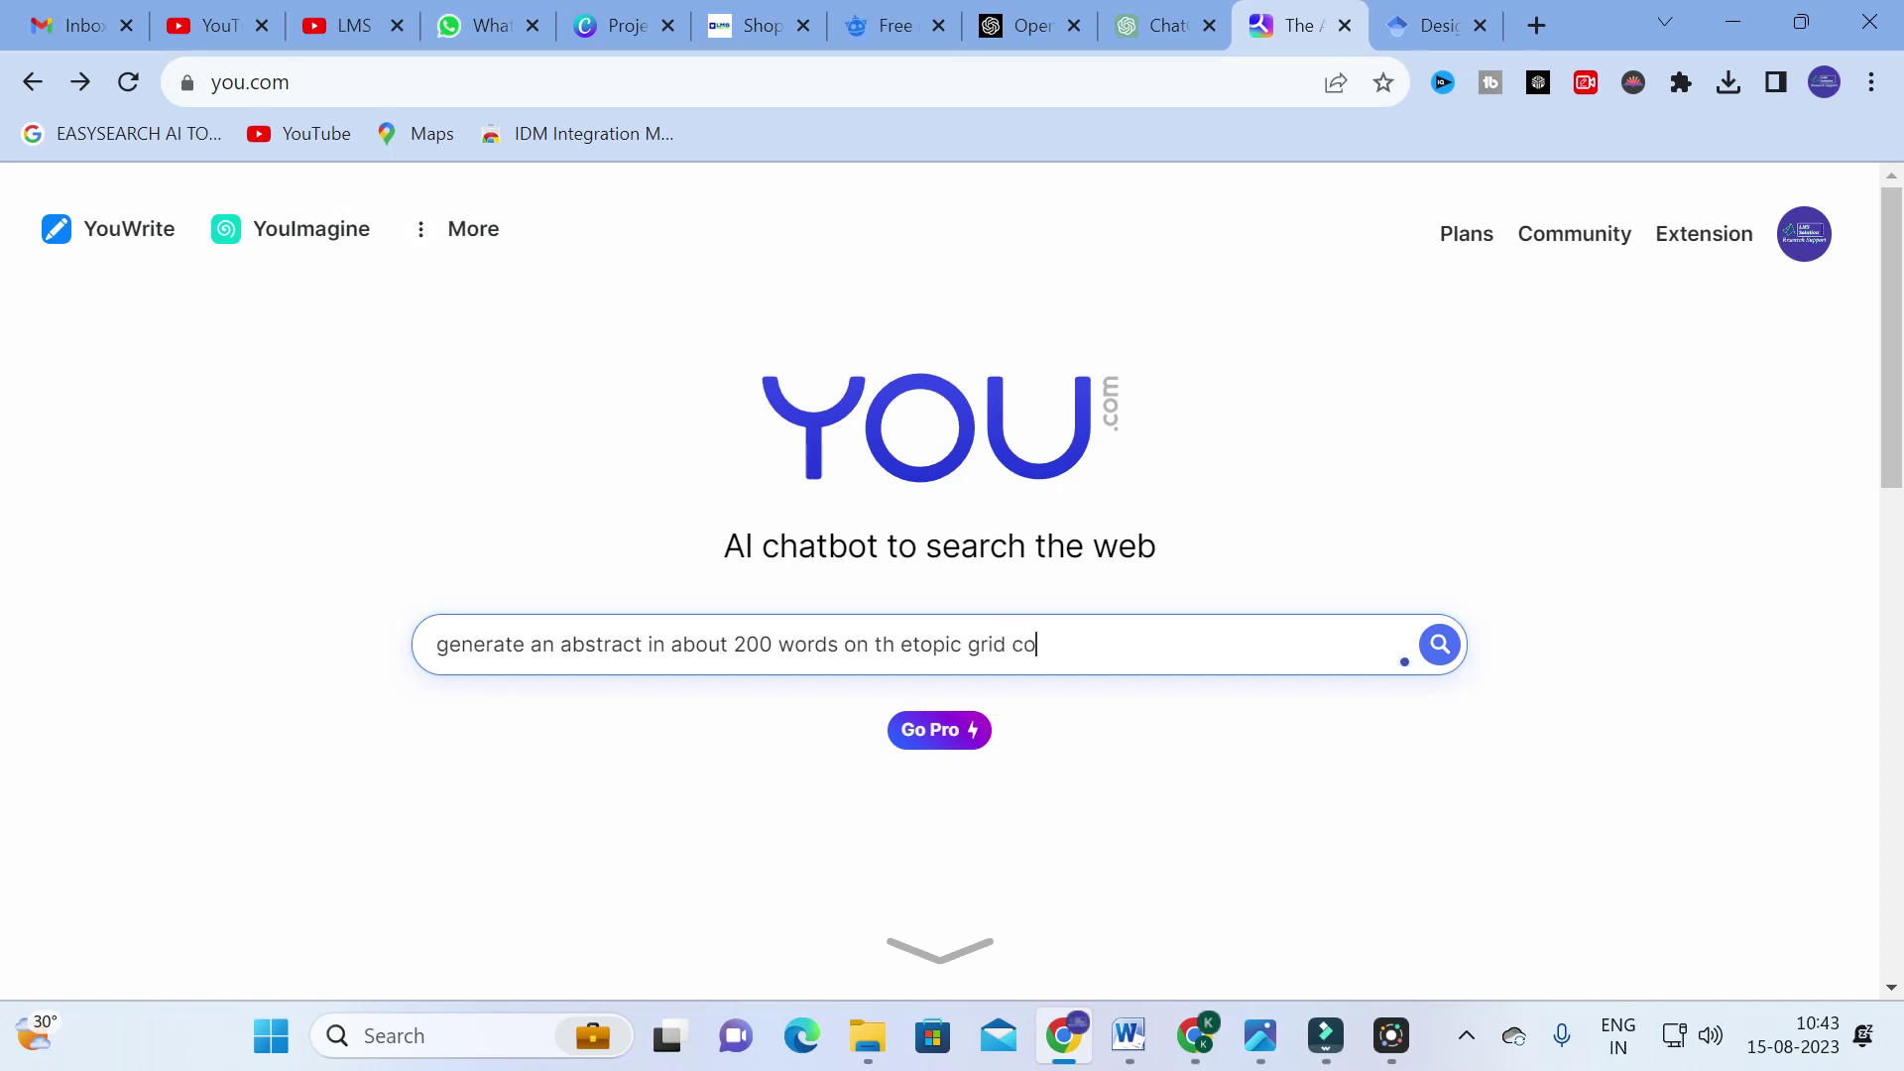
pyautogui.write('nnected pv ys')
pyautogui.press('BackSpace')
pyautogui.write('ystem for ')
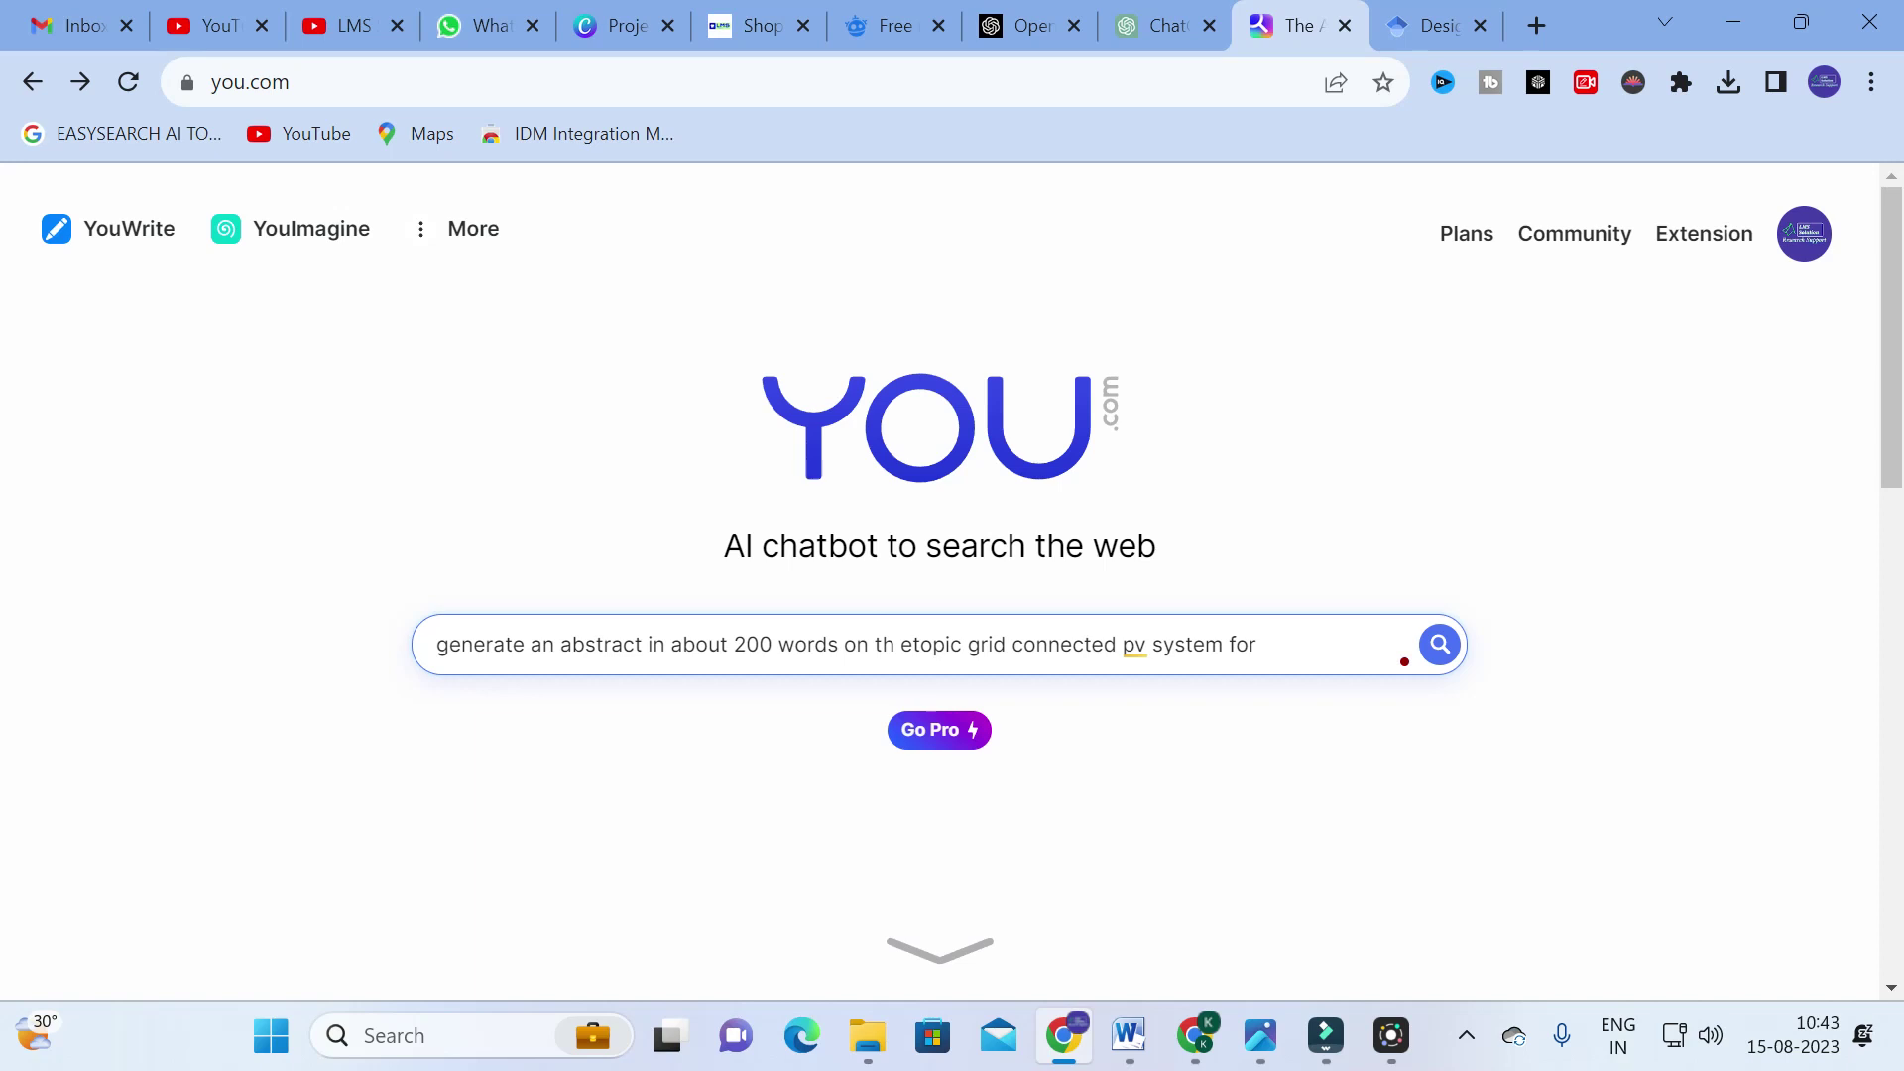
pyautogui.write('electric vehic')
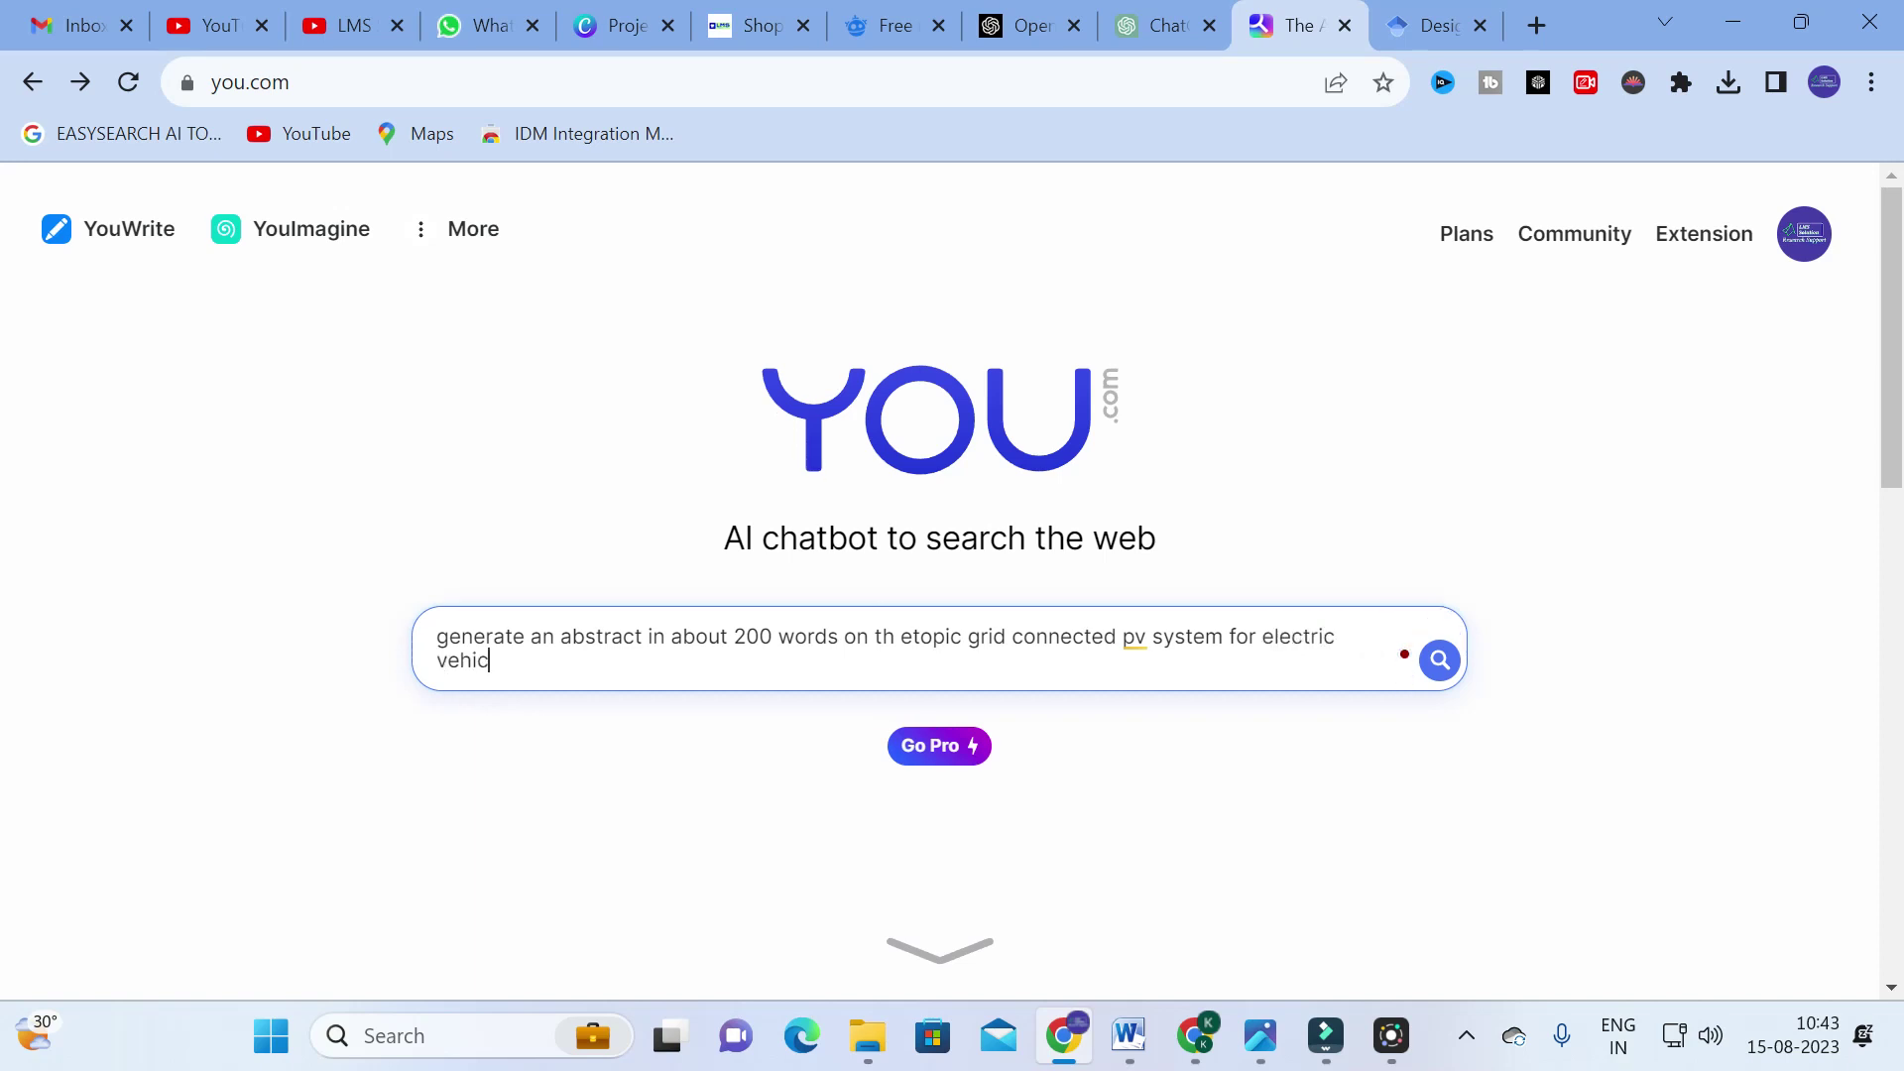
pyautogui.write('le charging station')
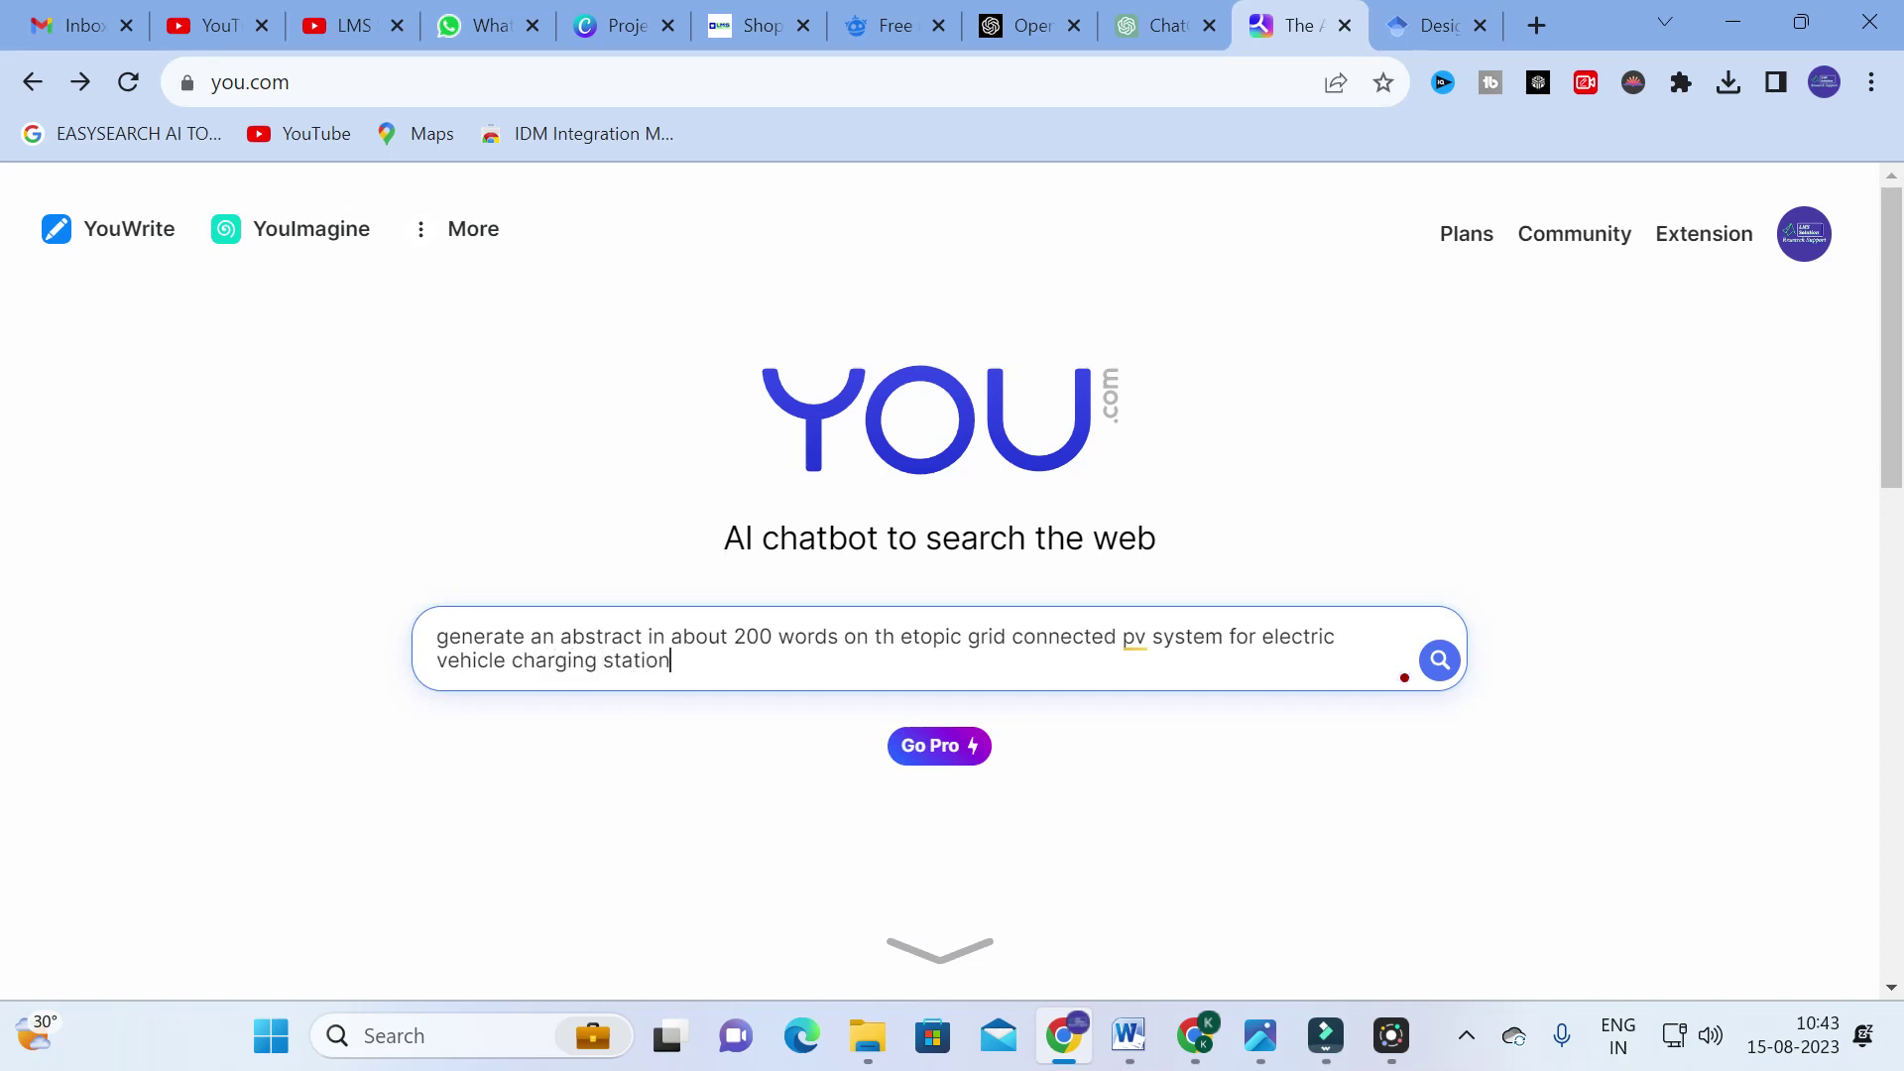
pyautogui.press('Return')
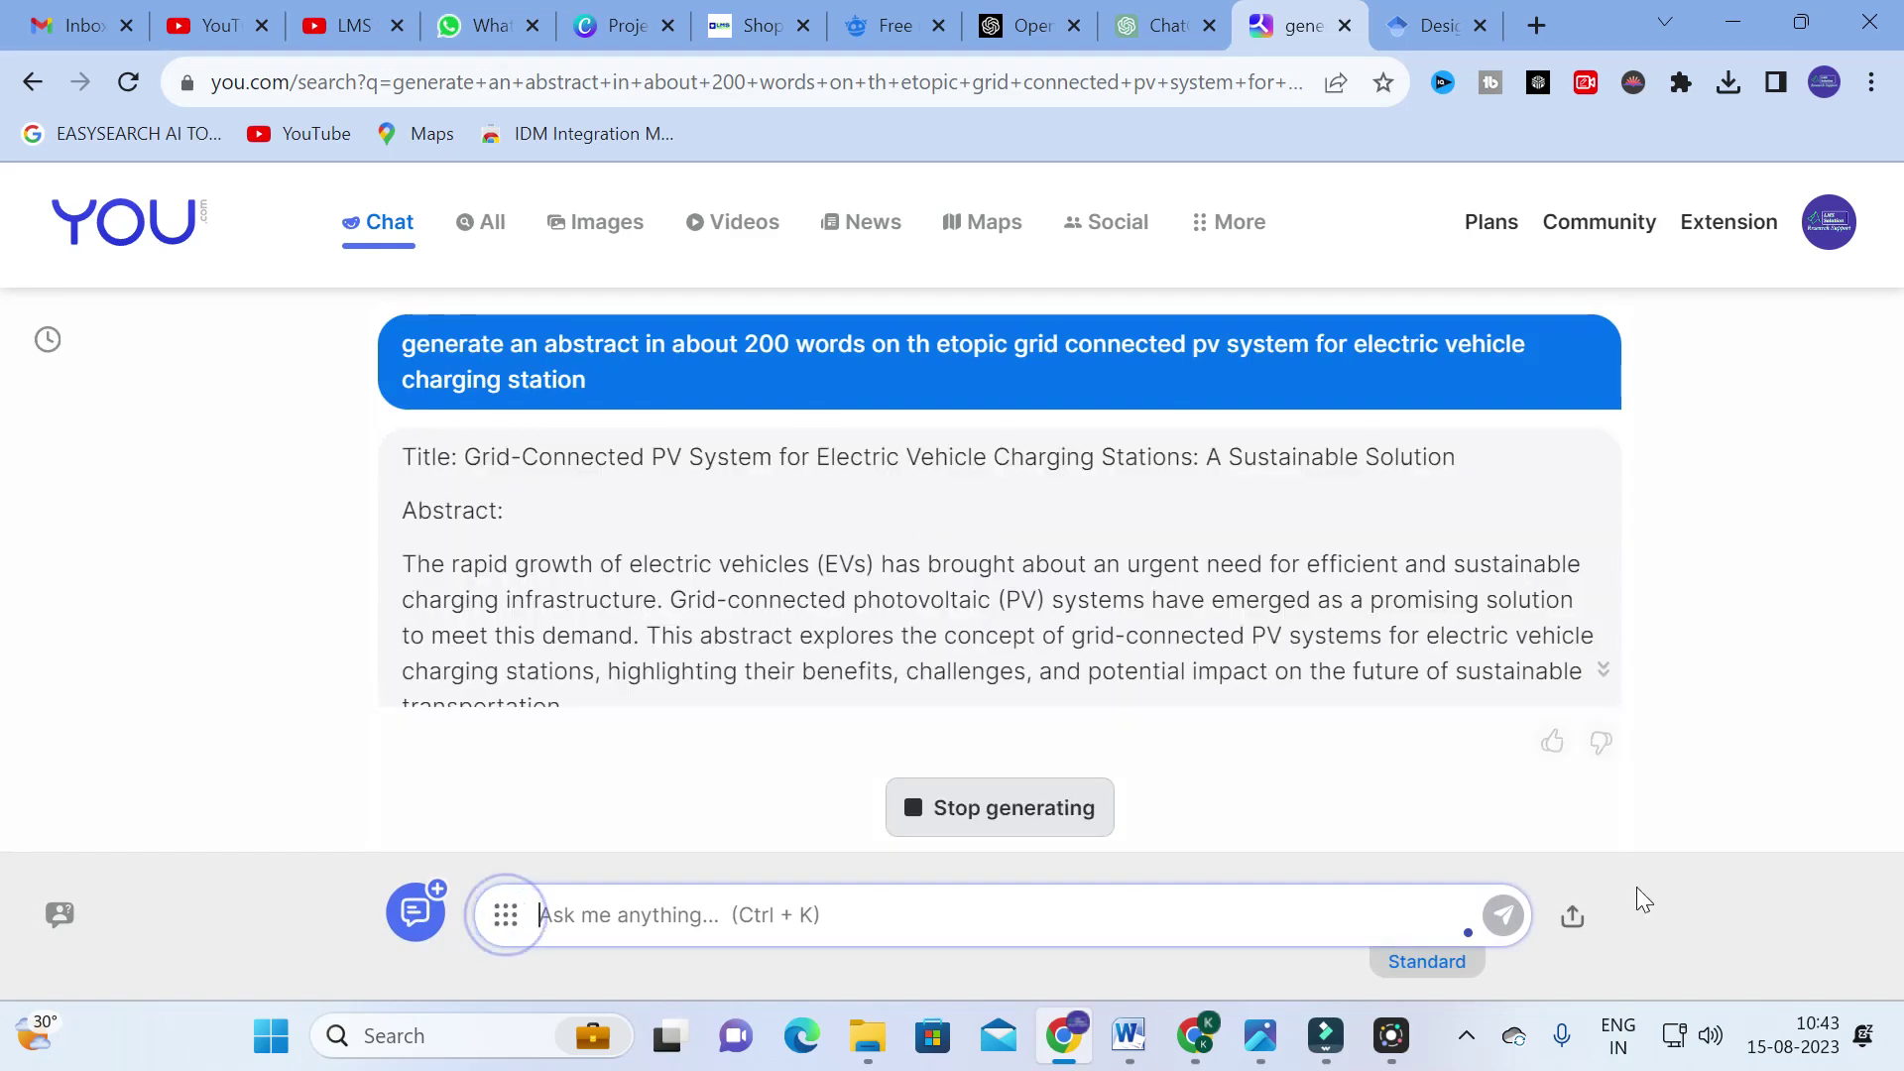
# Read through the generated abstract on grid-connected PV systems for EV charging stations, from its title to its conclusion.
pyautogui.scroll(-3, 1105, 531)
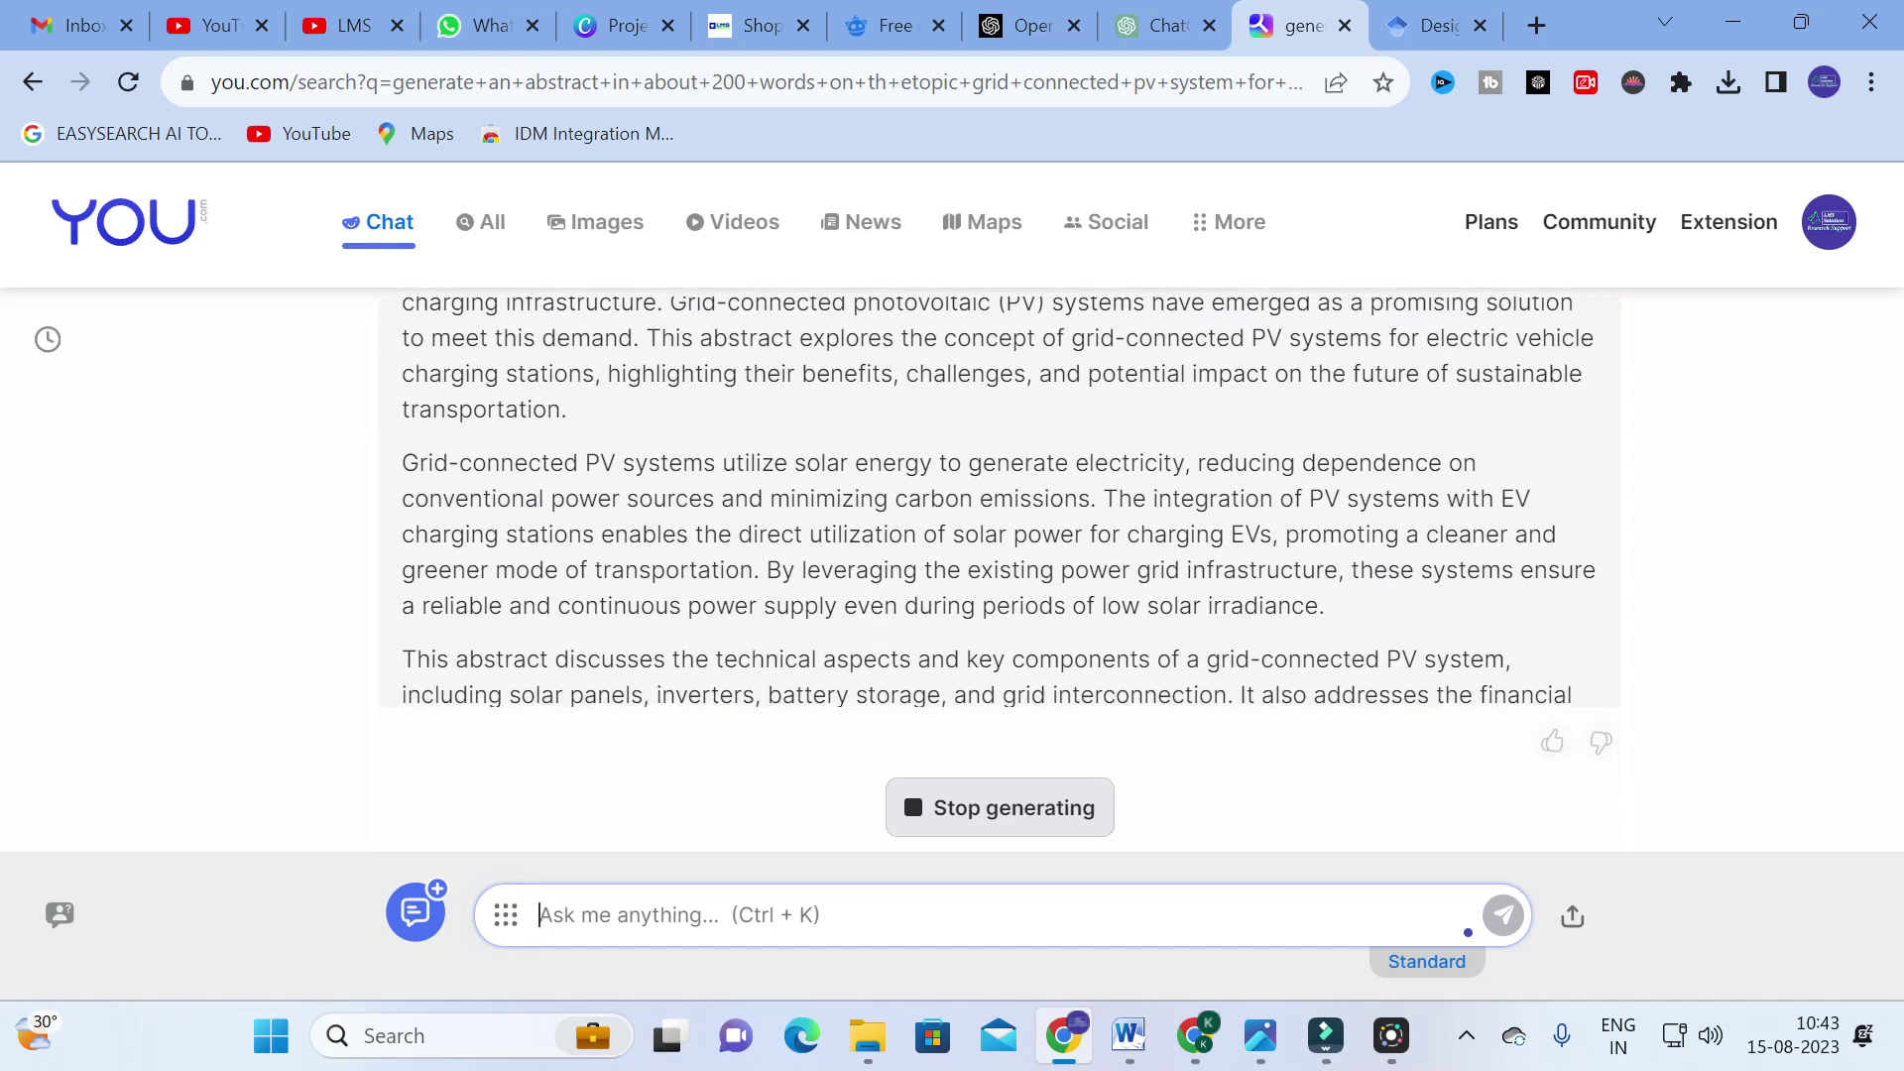
pyautogui.scroll(3, 820, 535)
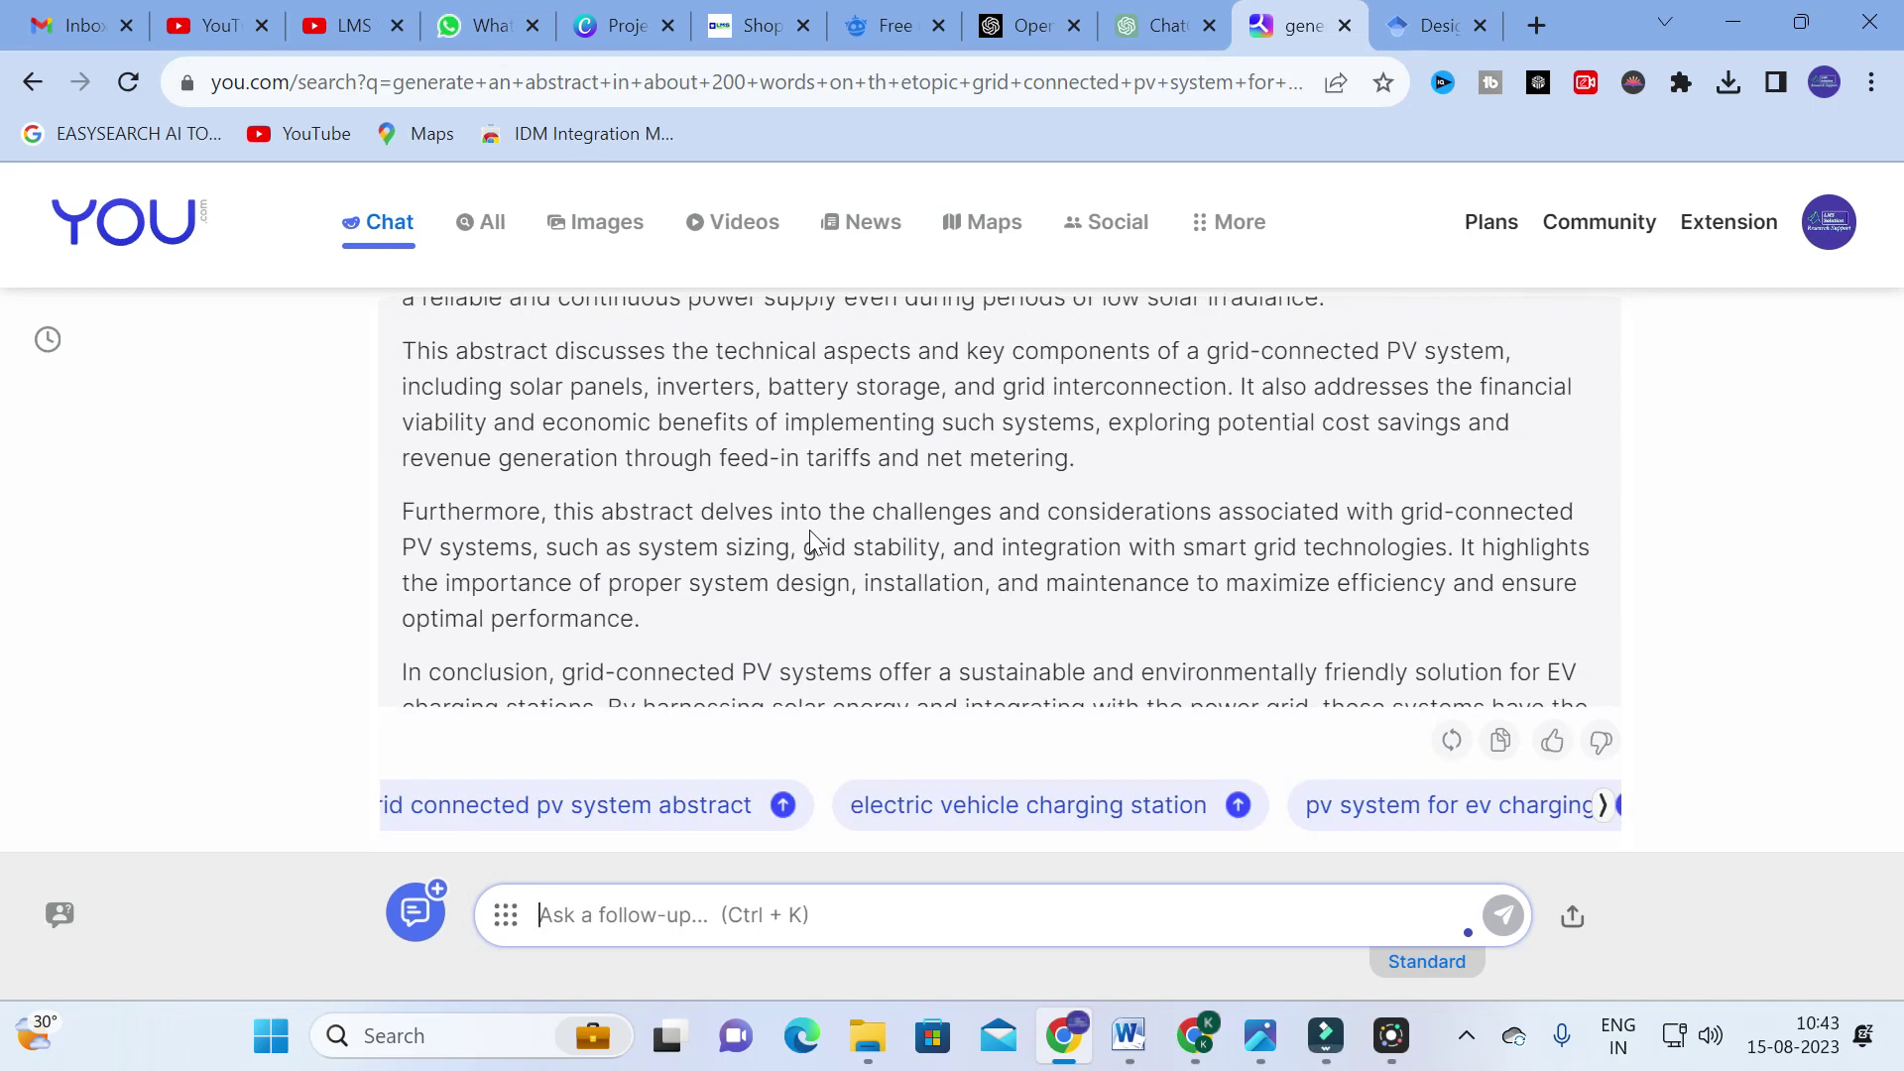
pyautogui.scroll(4, 754, 526)
pyautogui.scroll(-1, 516, 485)
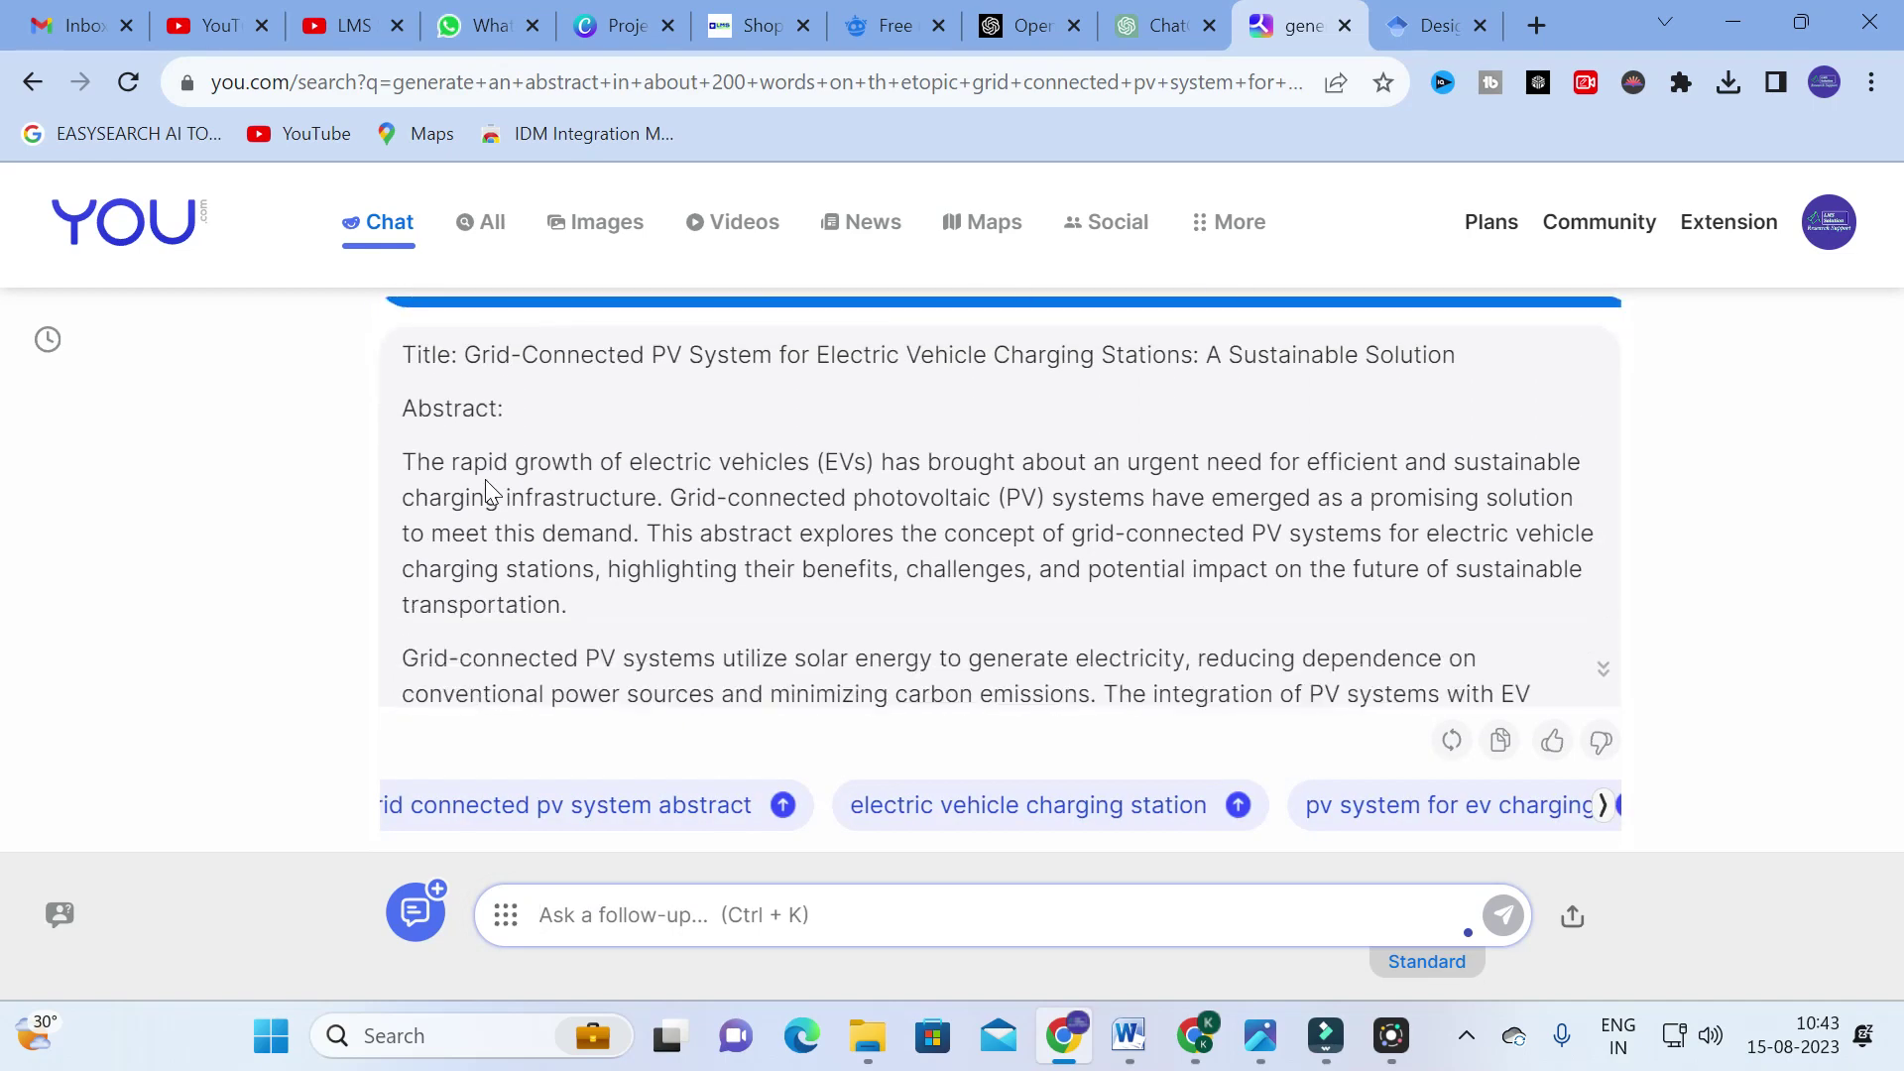
pyautogui.scroll(1, 540, 502)
pyautogui.scroll(-2, 621, 550)
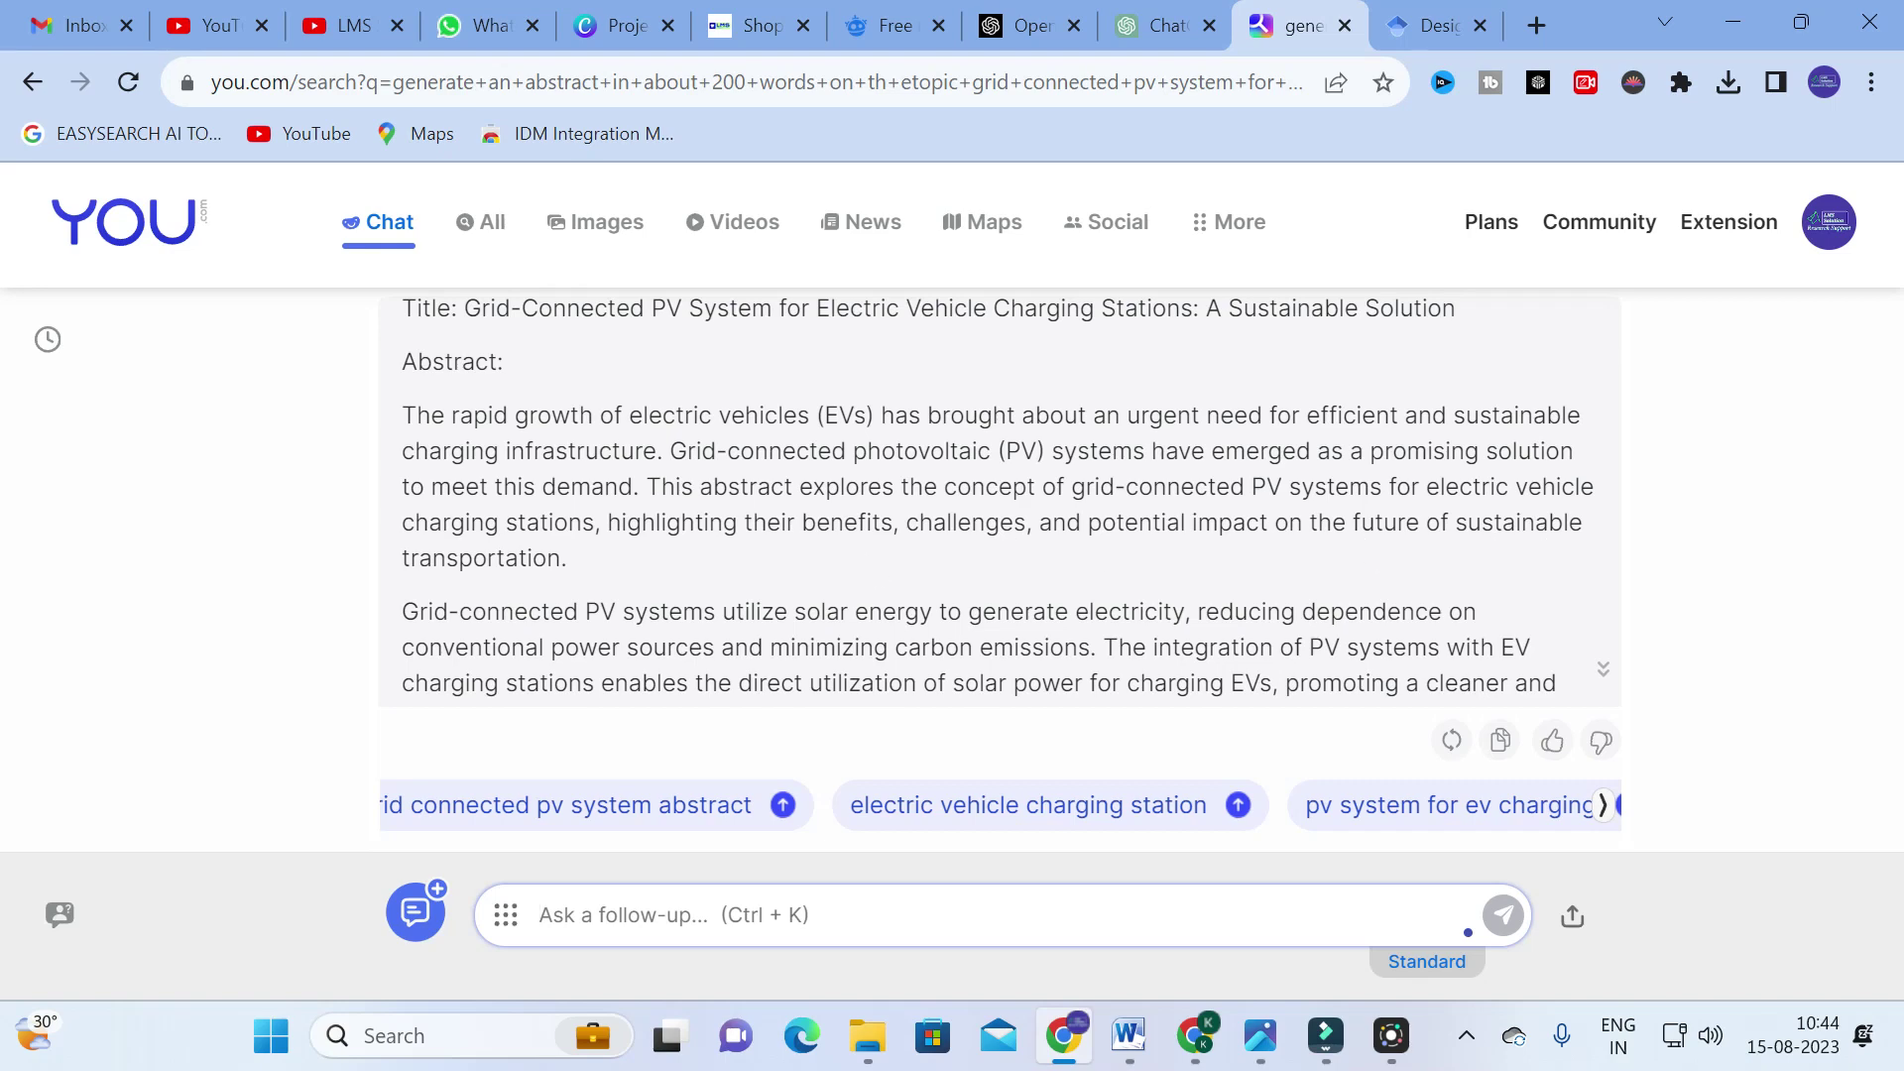
pyautogui.scroll(-5, 1372, 551)
pyautogui.scroll(-1, 995, 502)
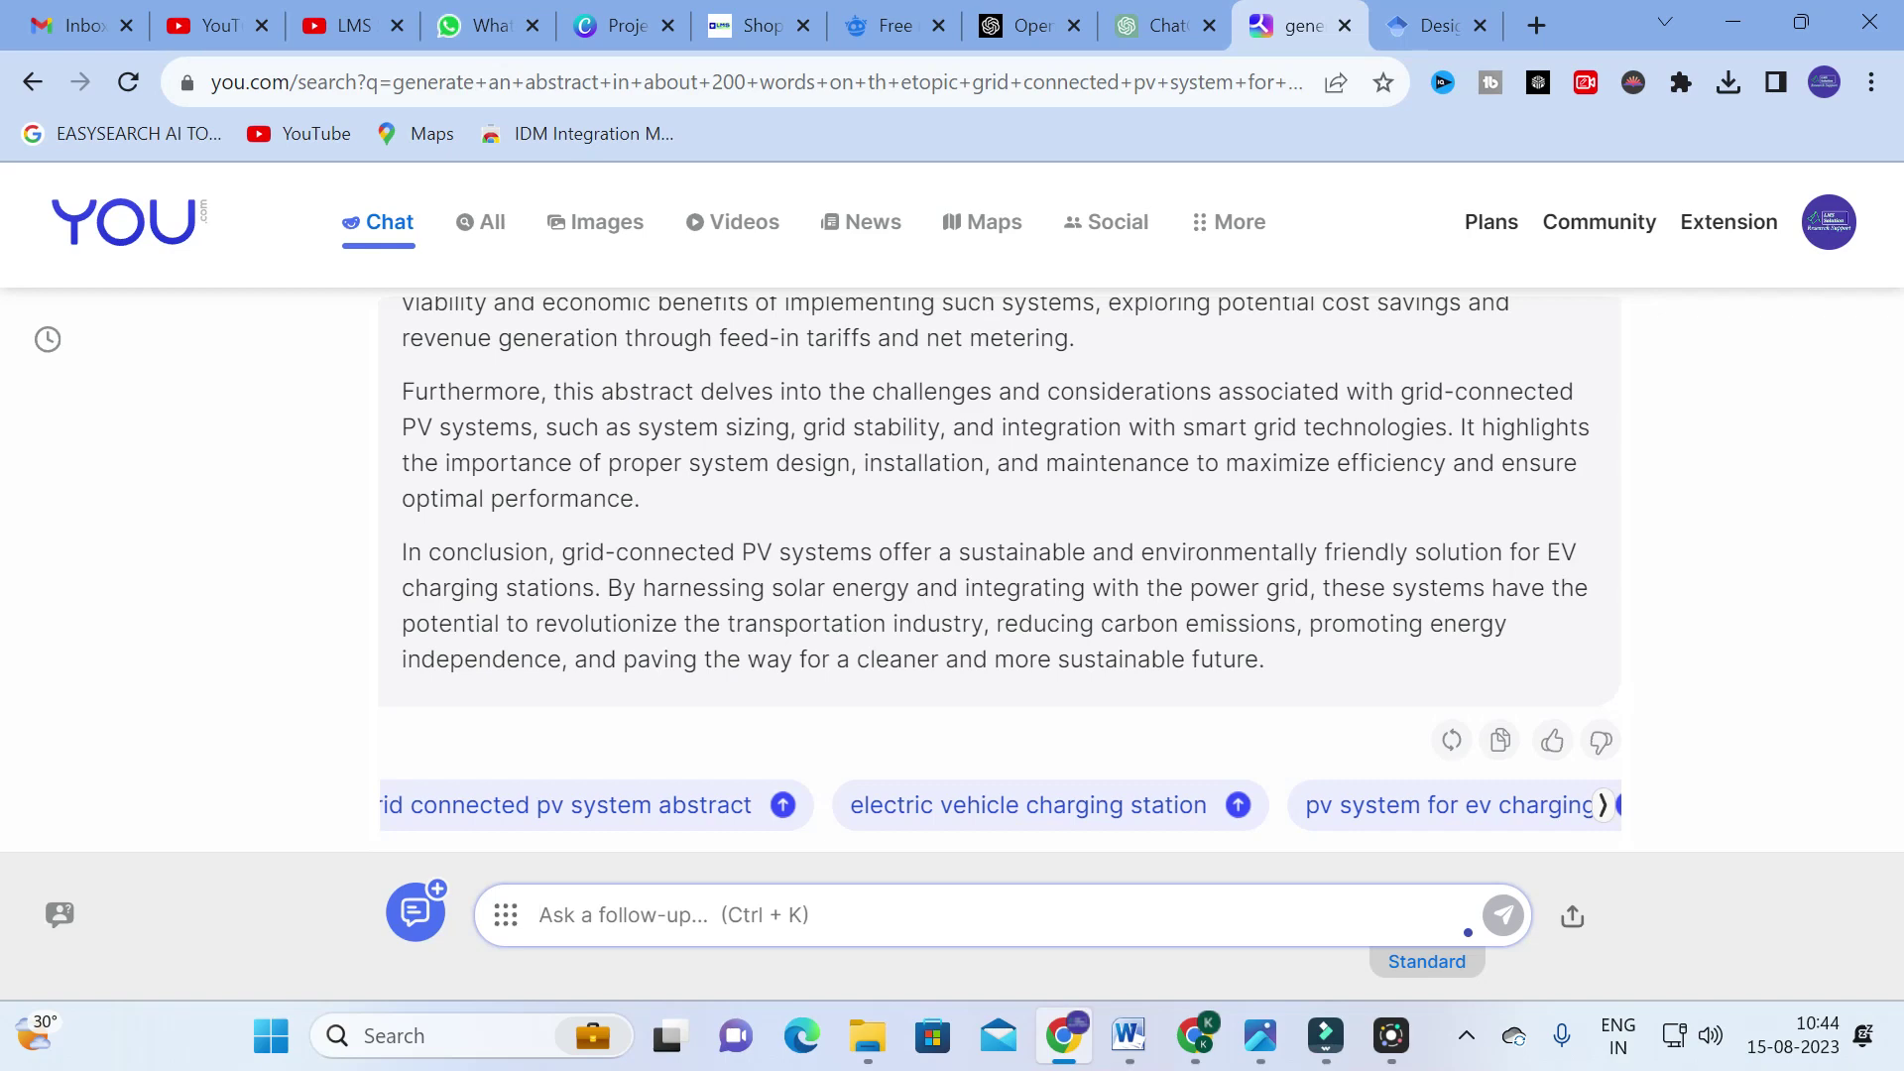
pyautogui.scroll(6, 510, 500)
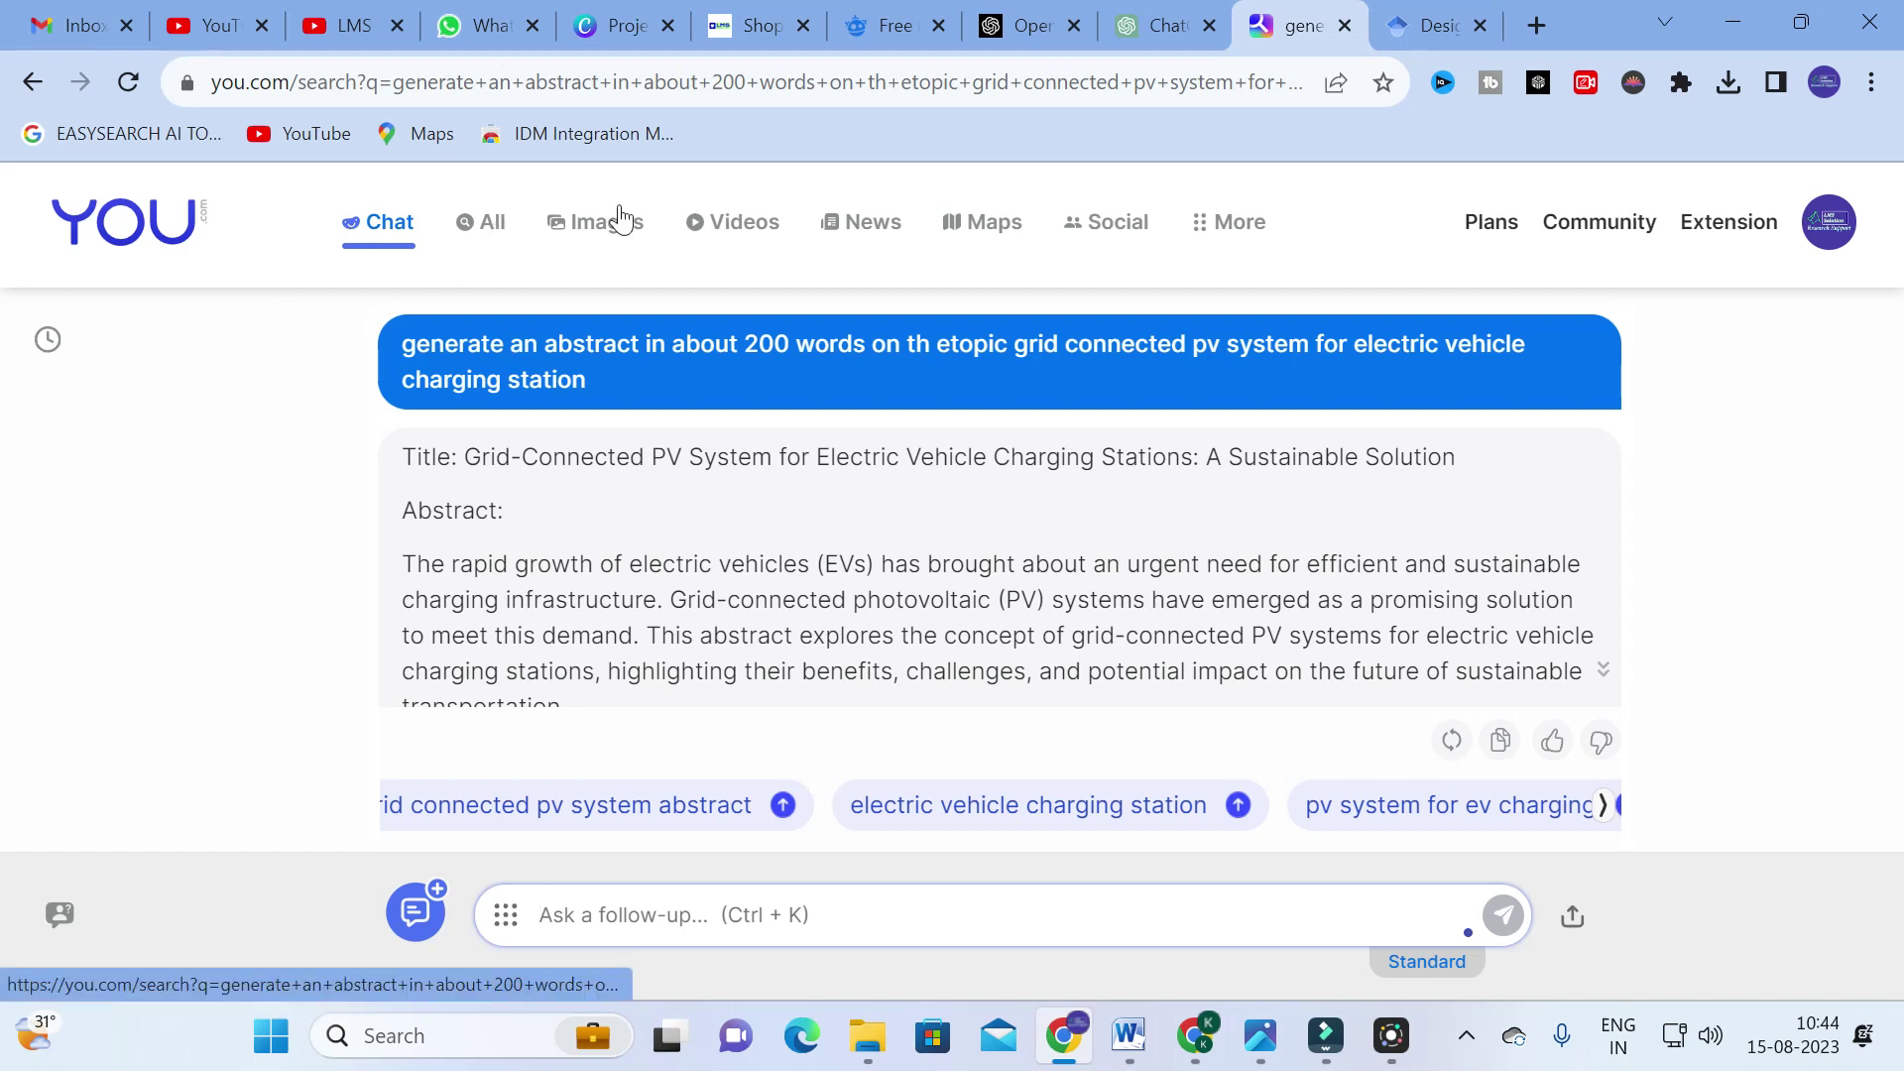
# Browse the image results for the abstract prompt and check the source article of the pubs.acs.org image.
pyautogui.click(591, 230)
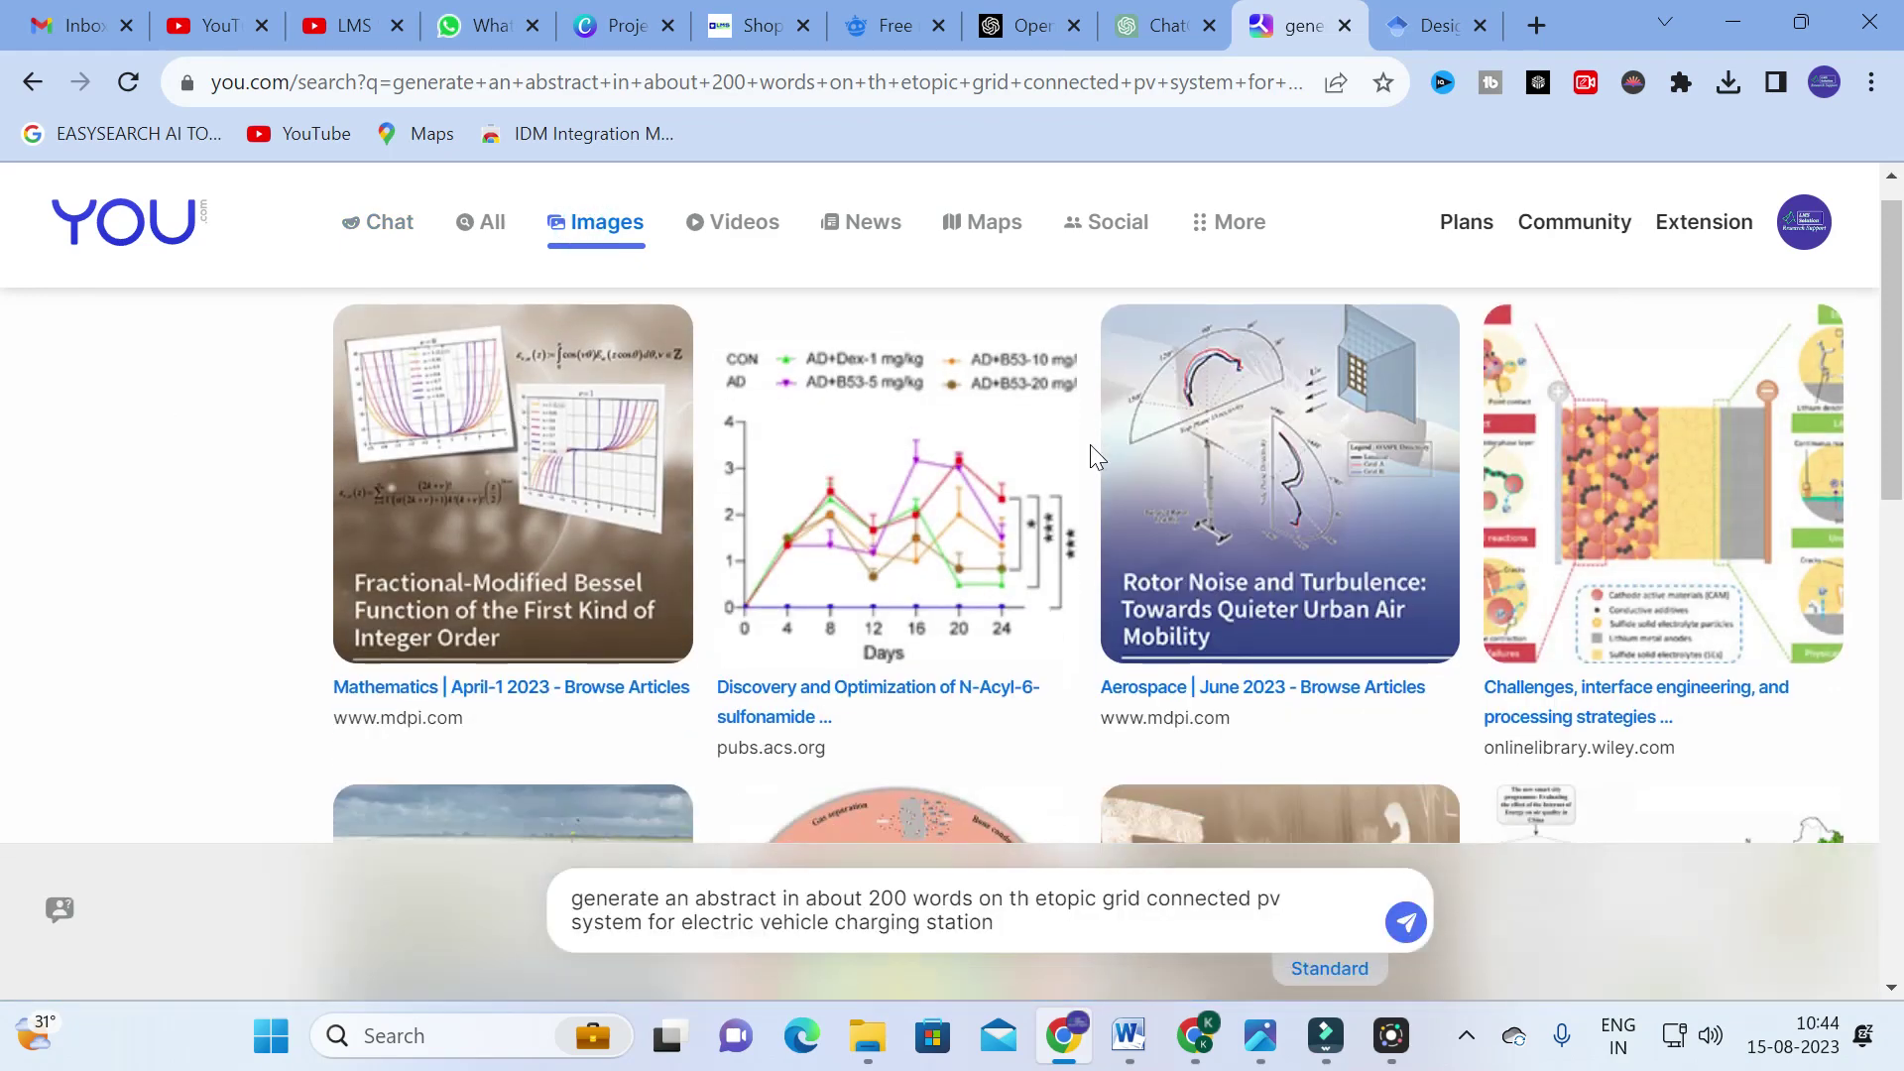
pyautogui.scroll(-3, 1091, 454)
pyautogui.scroll(3, 844, 616)
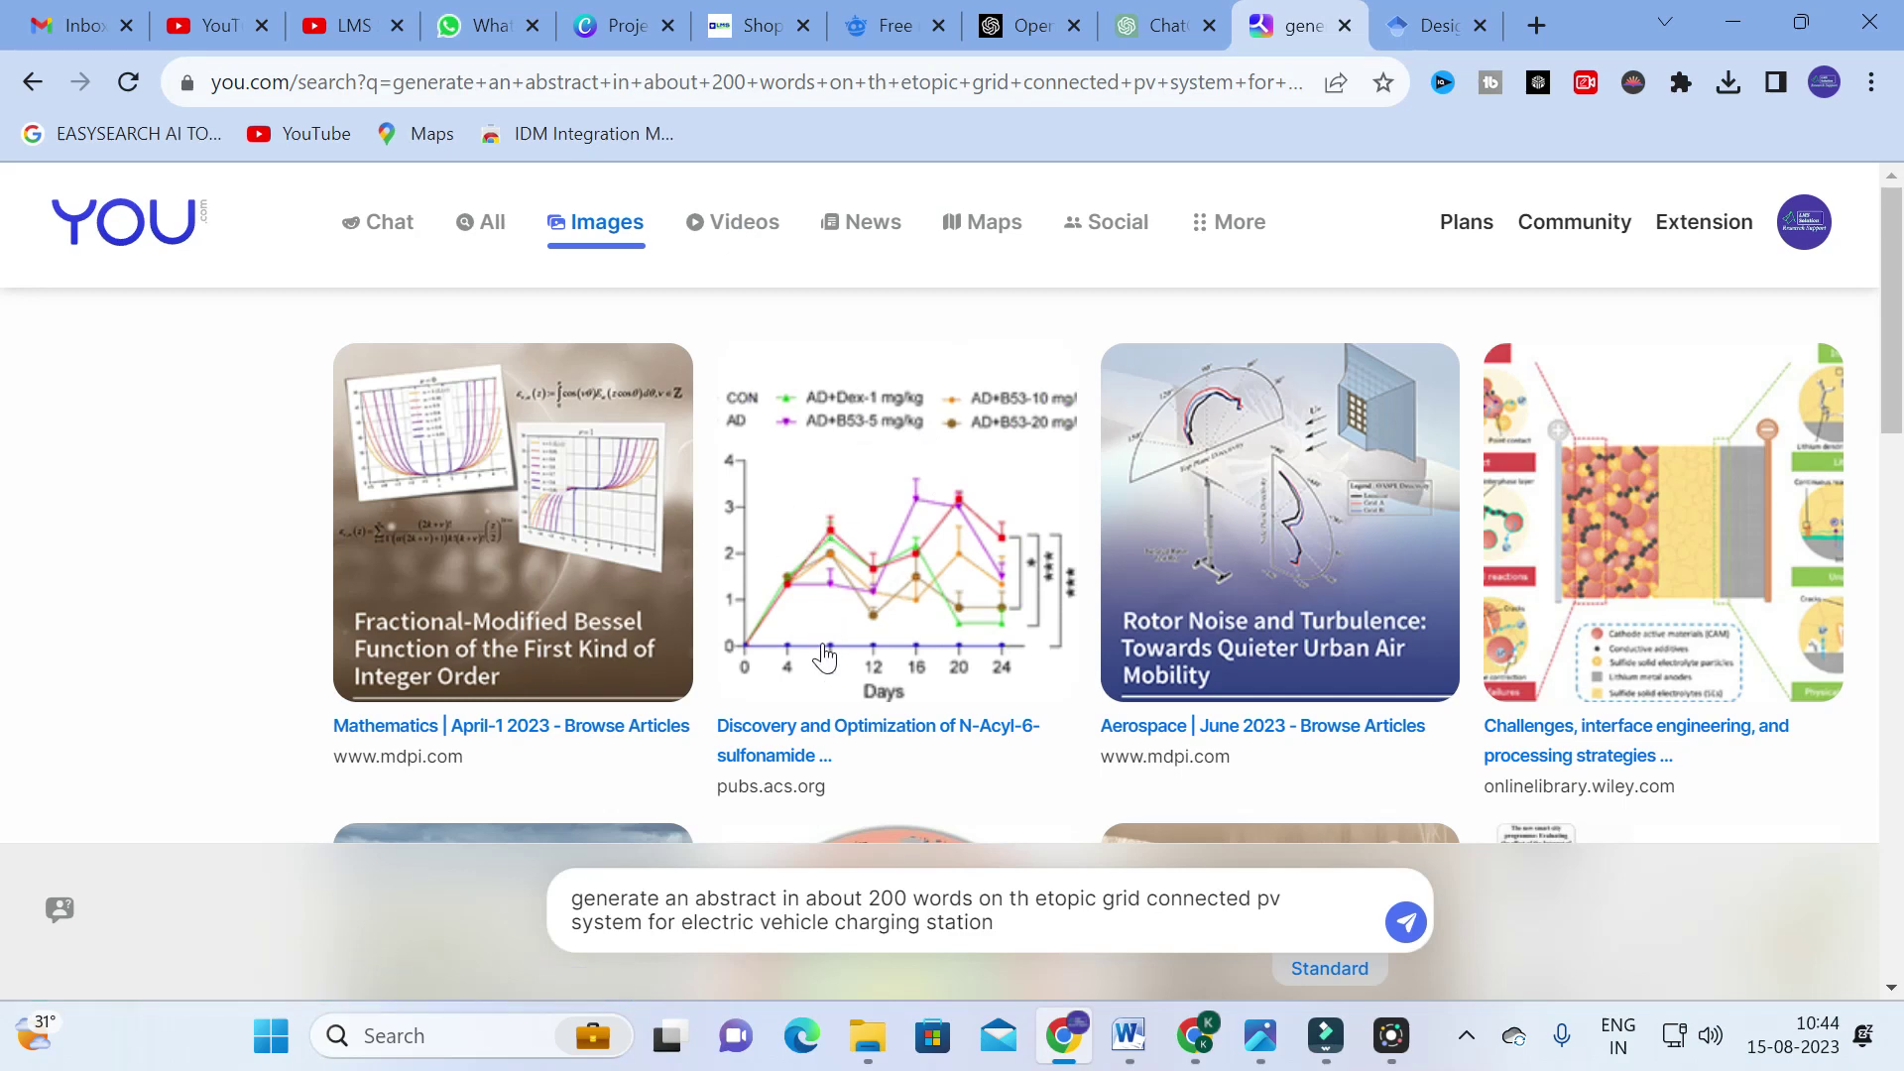
pyautogui.click(791, 729)
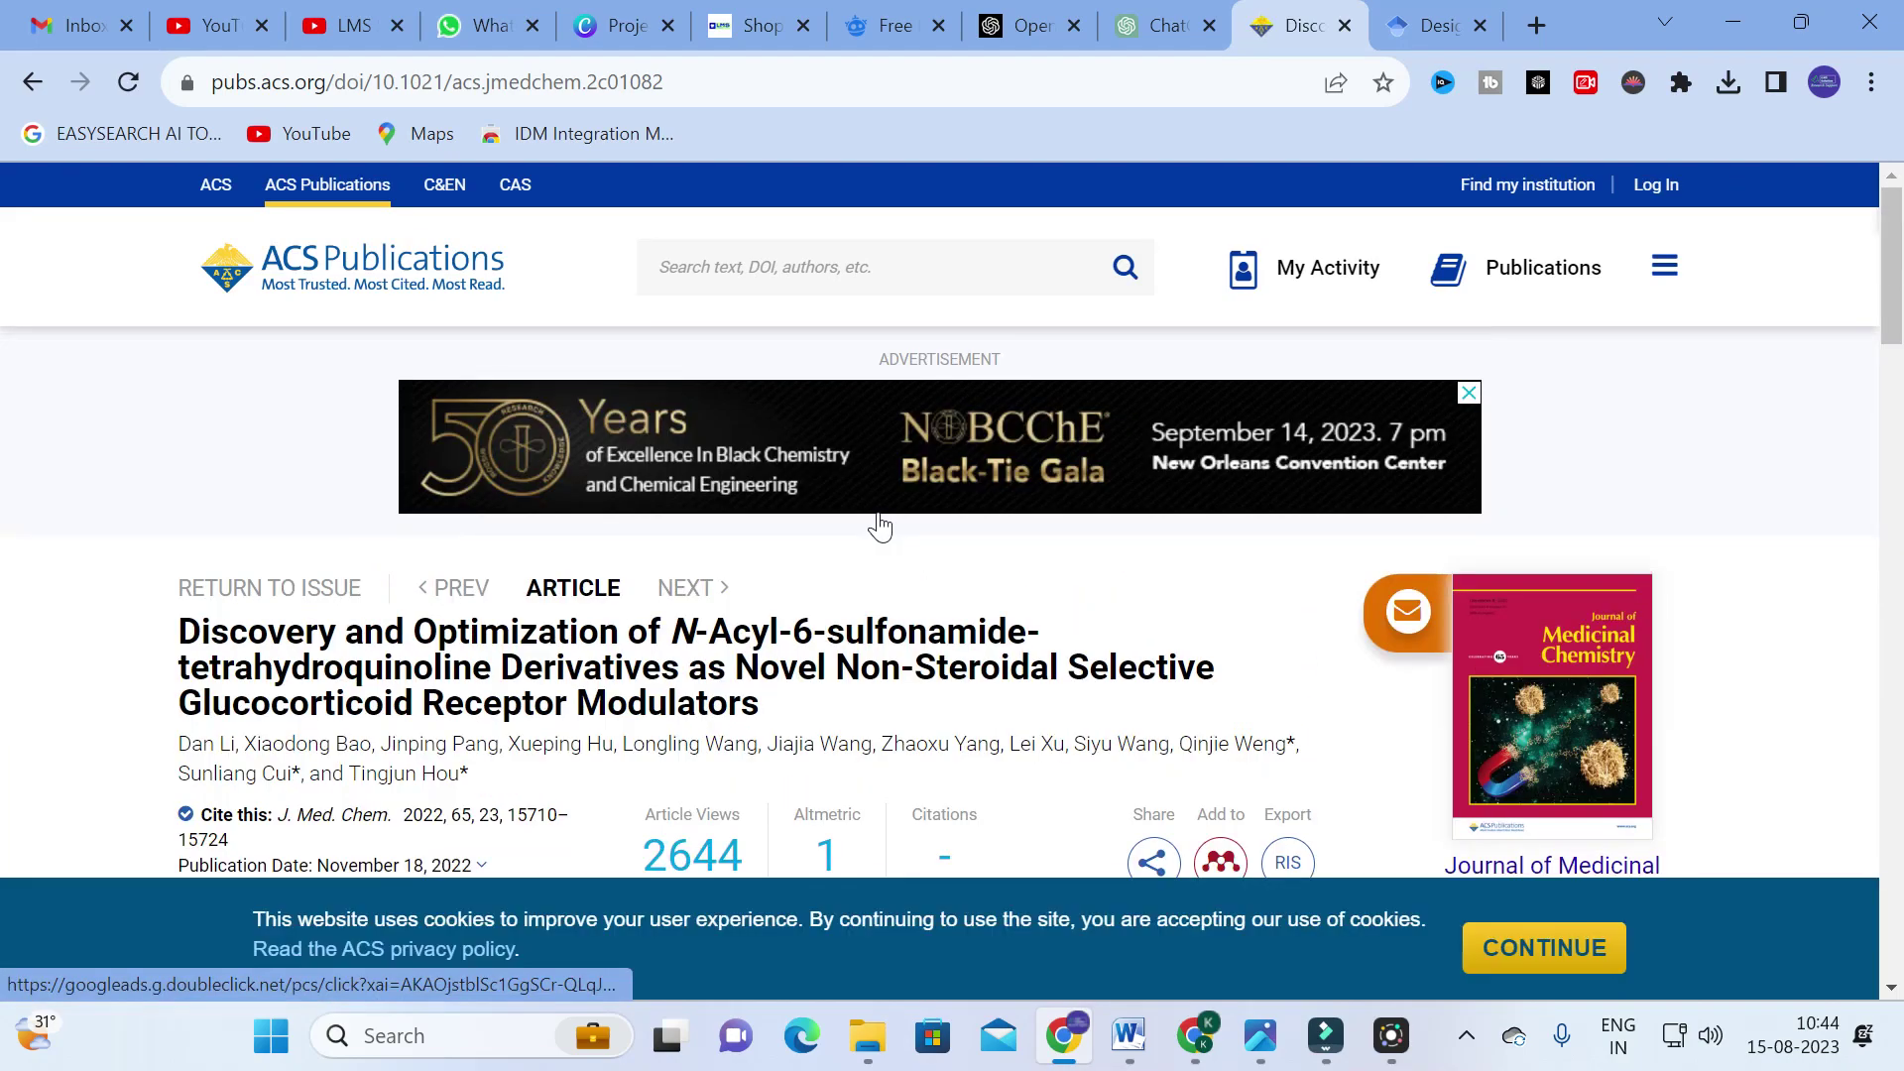
pyautogui.click(34, 83)
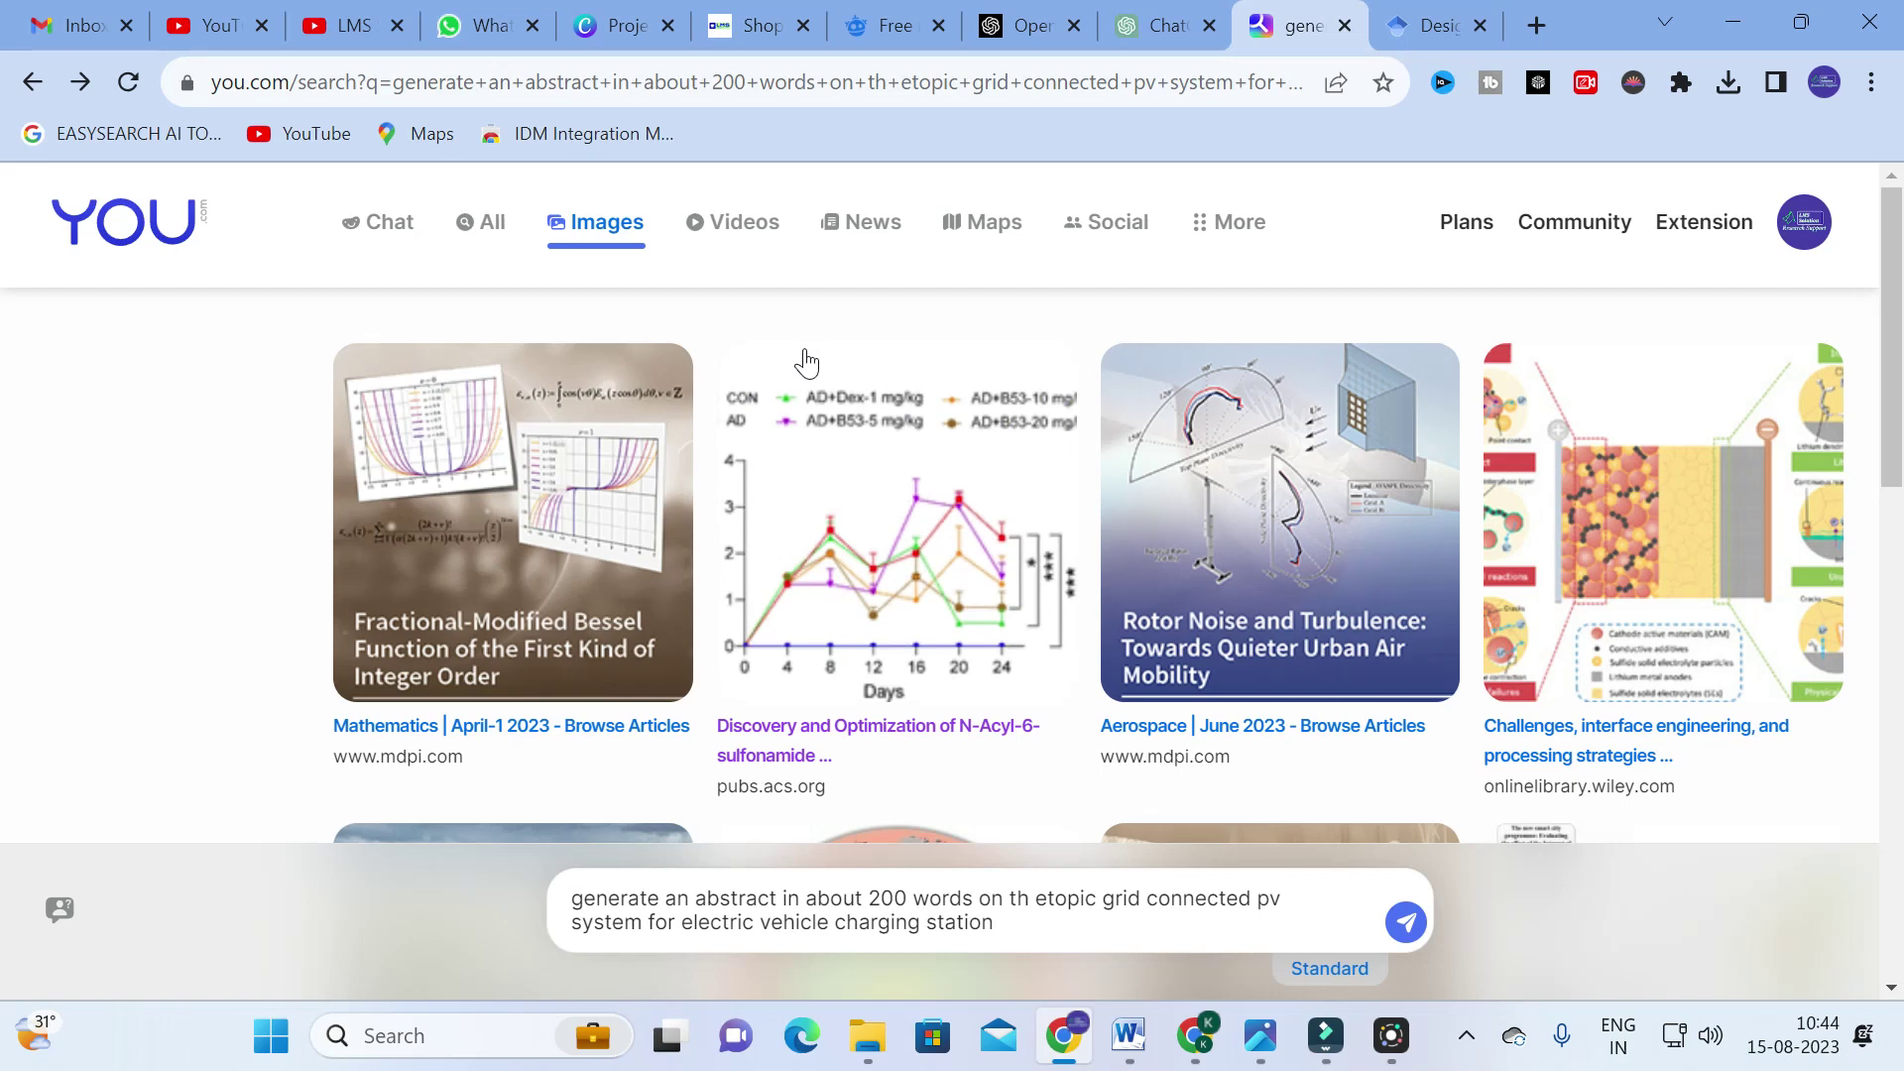
# Check the video, news and map results for the abstract prompt, and come back from Google Maps to You.com.
pyautogui.click(723, 224)
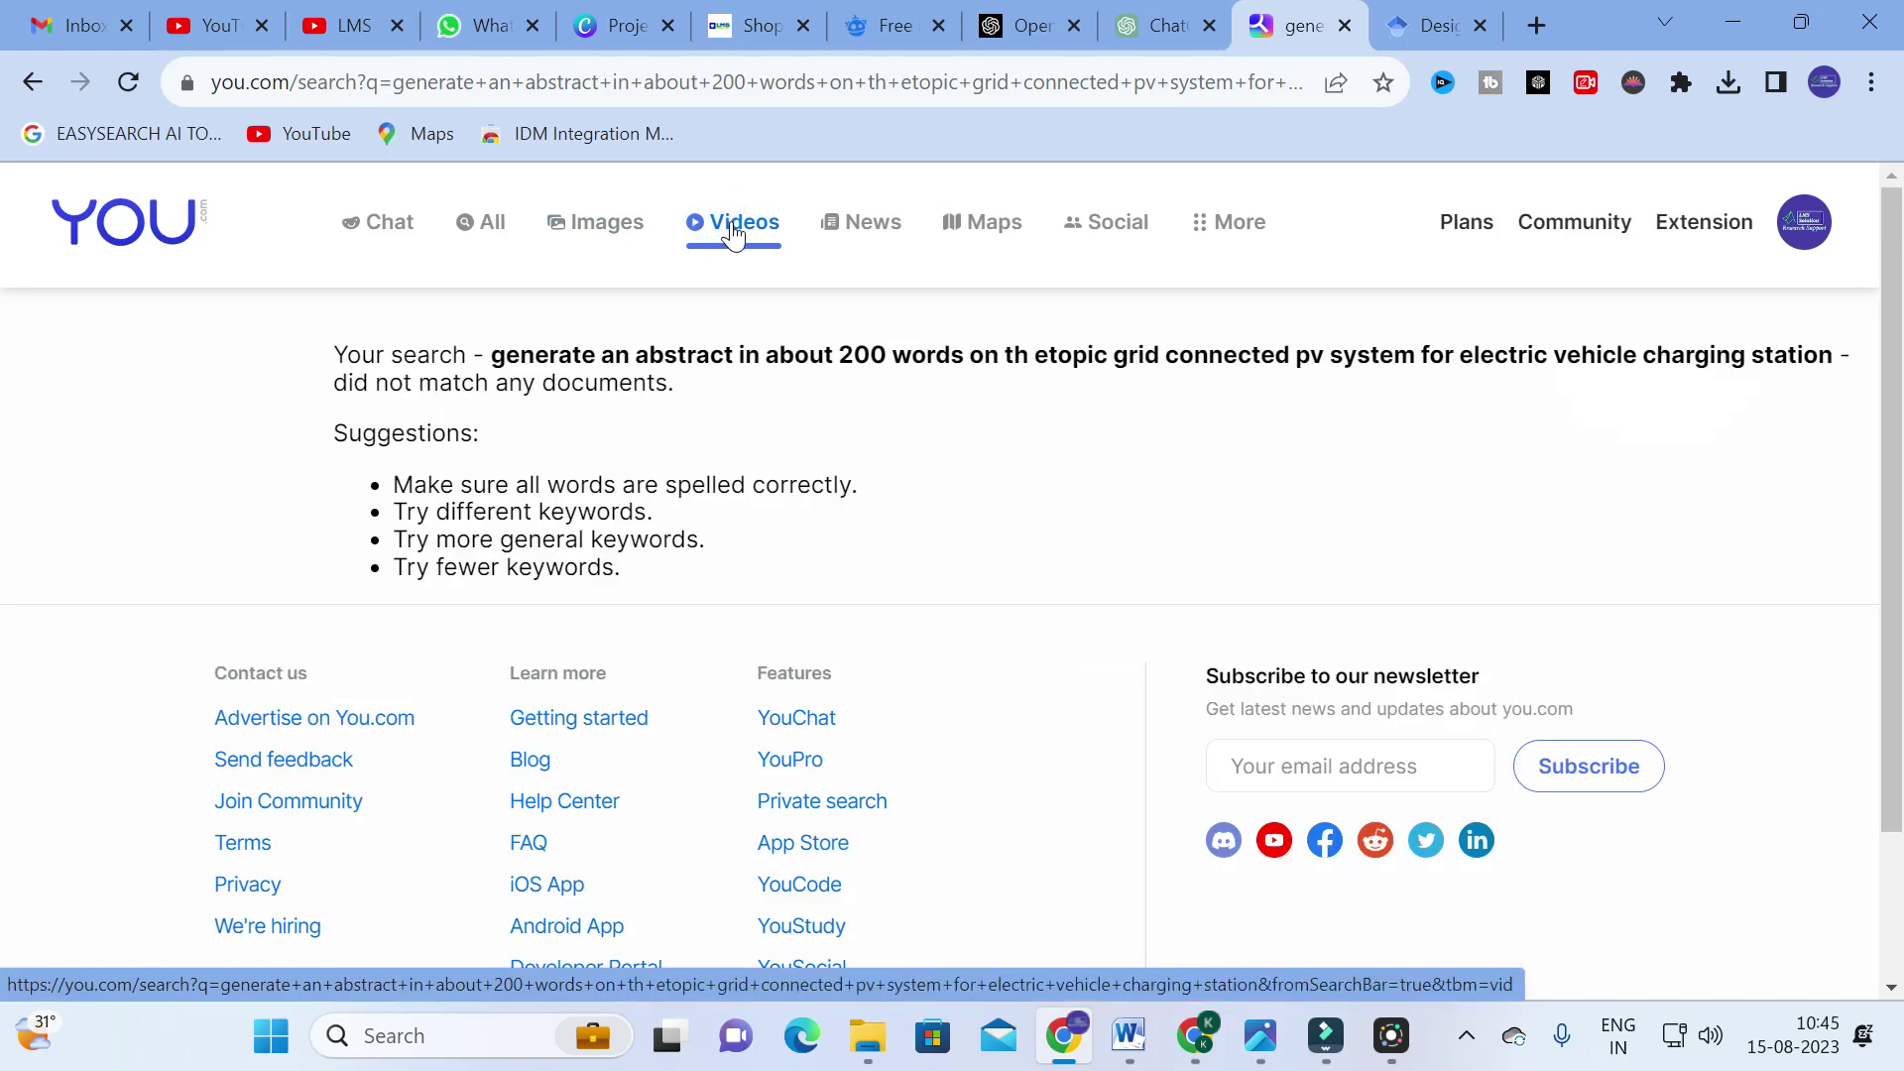
pyautogui.click(863, 236)
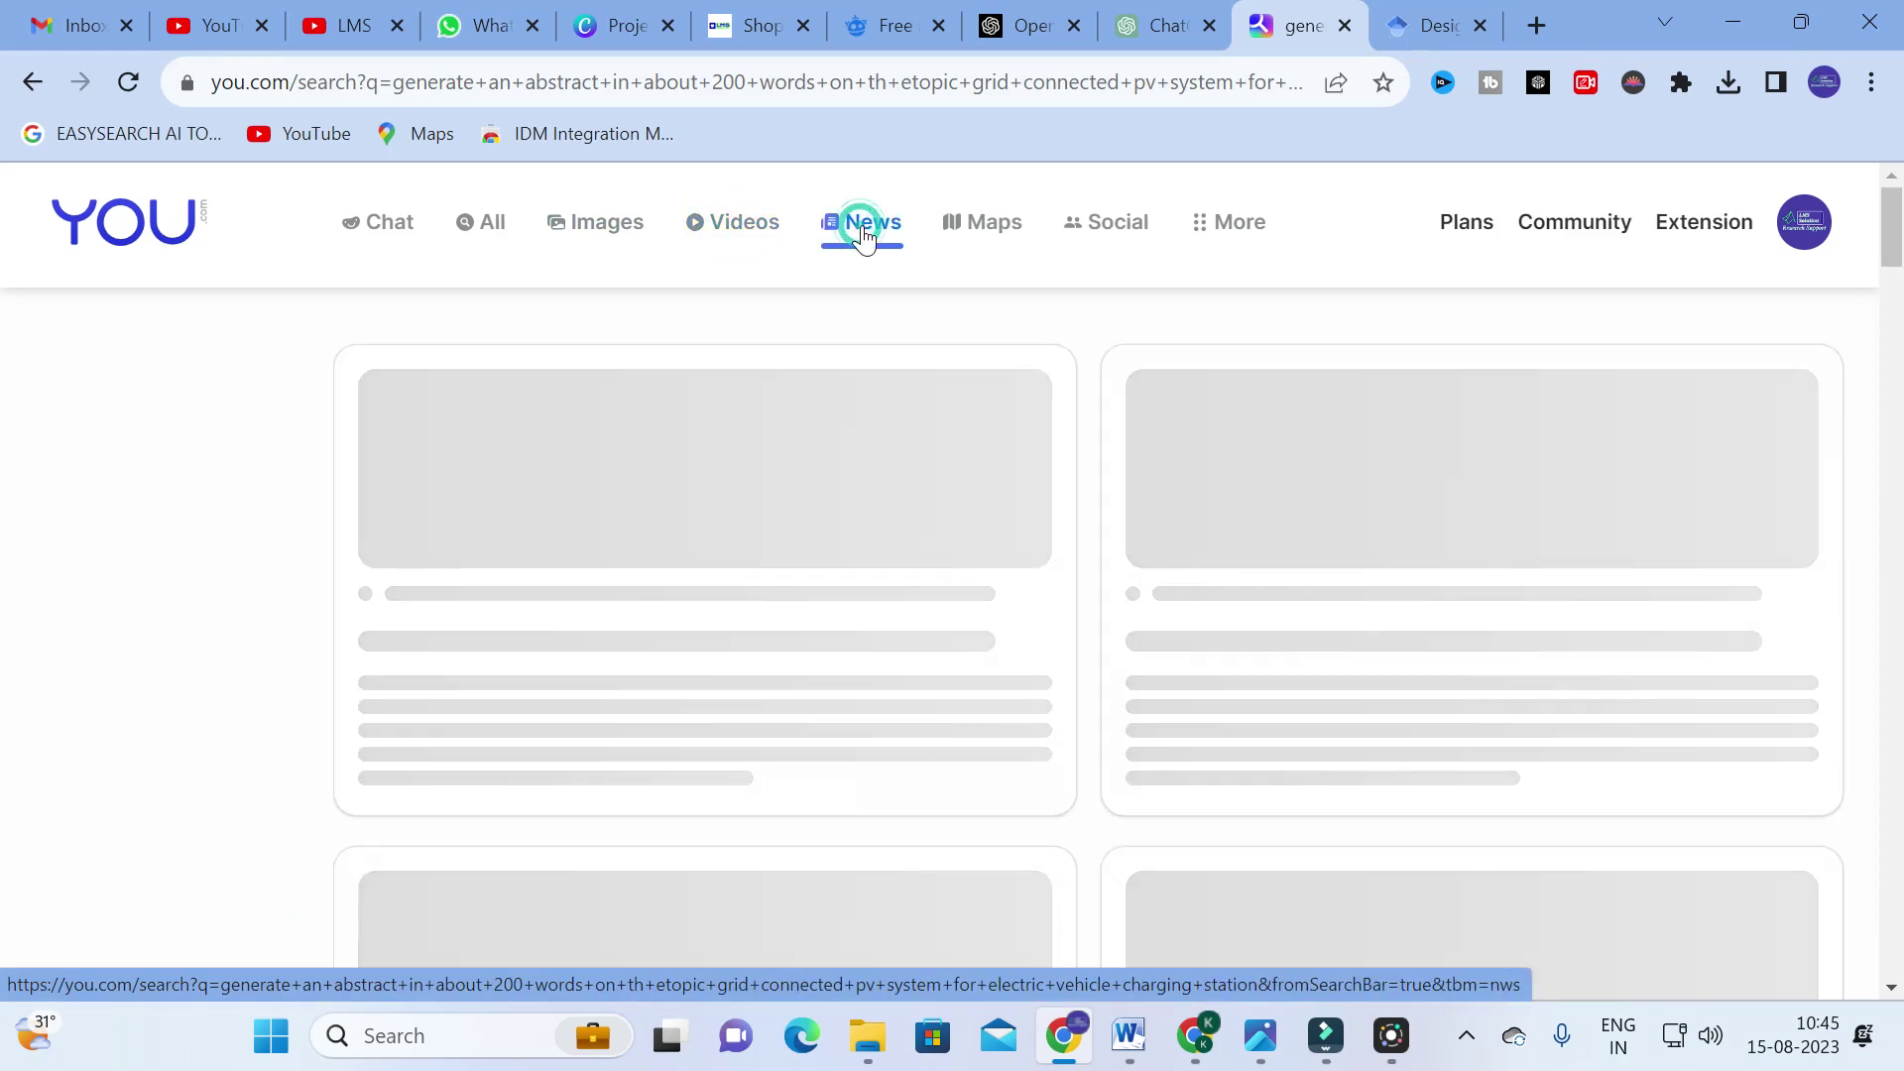
pyautogui.click(988, 238)
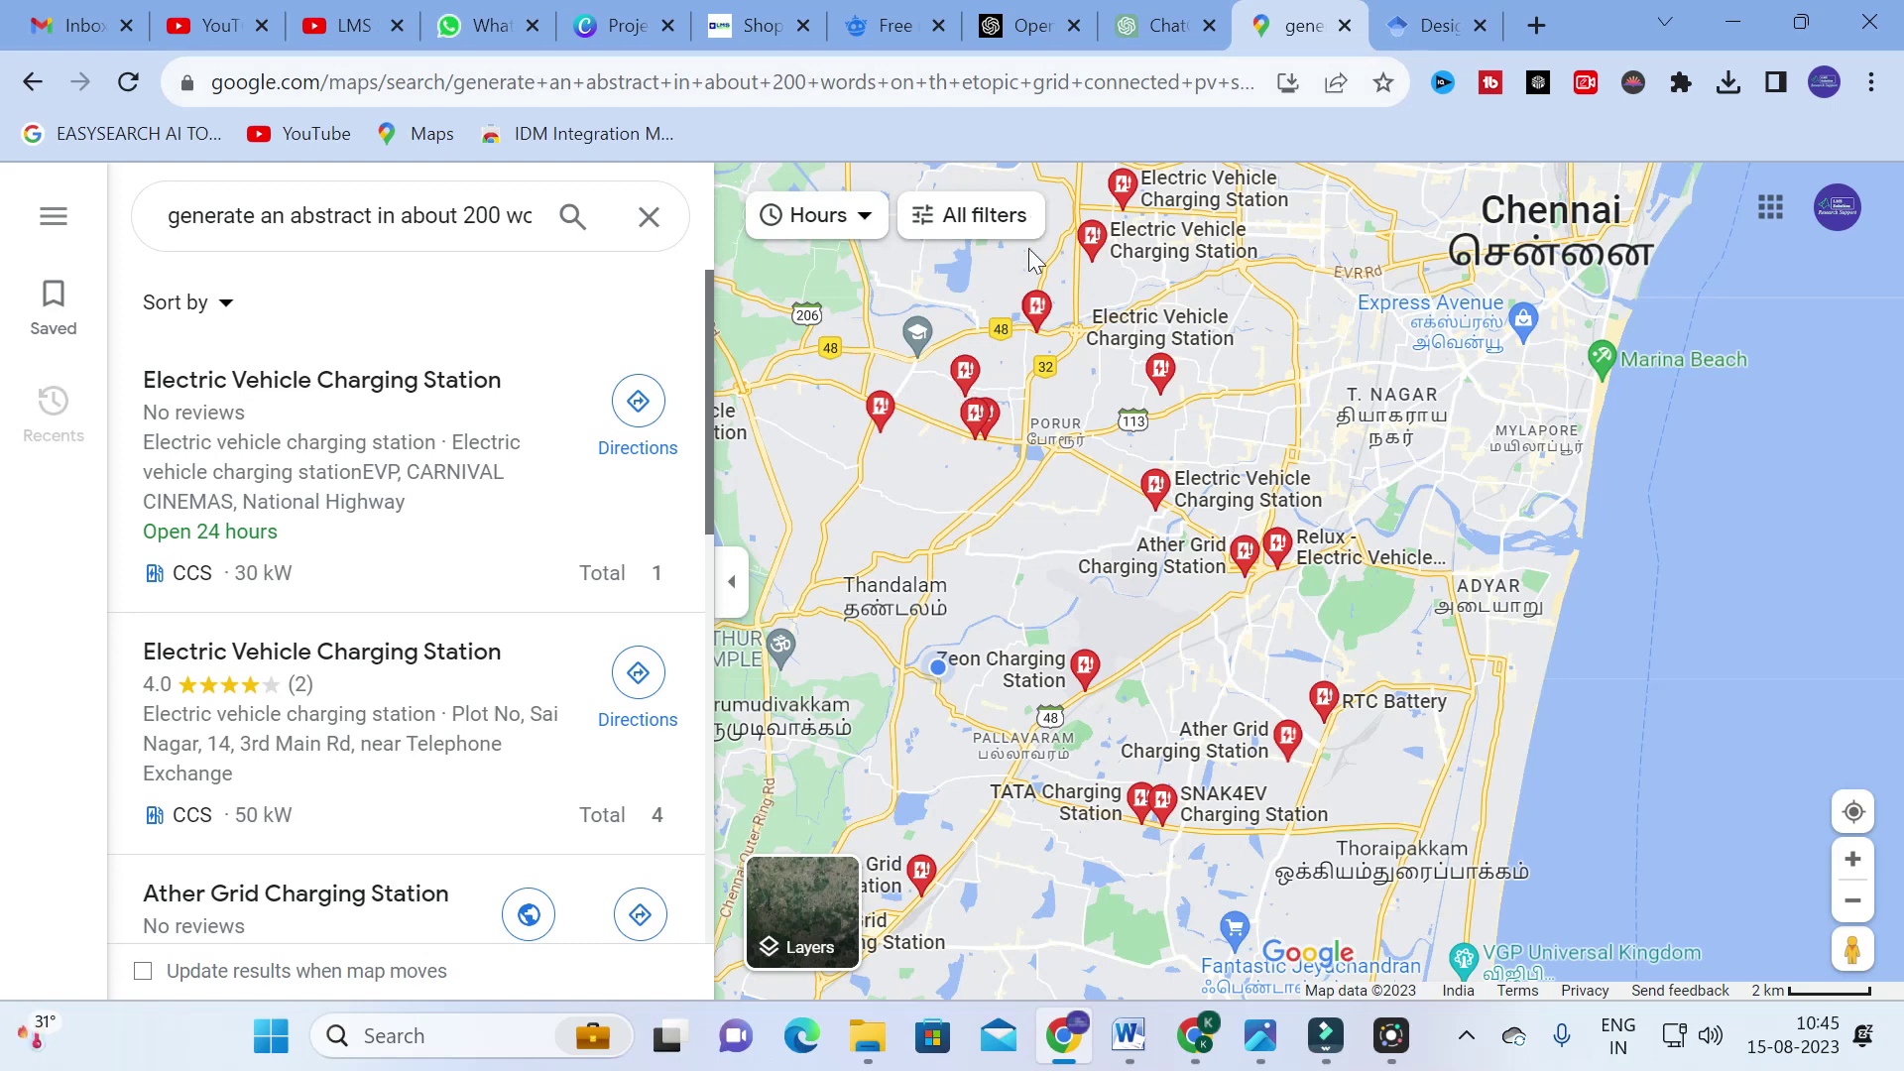
pyautogui.click(21, 93)
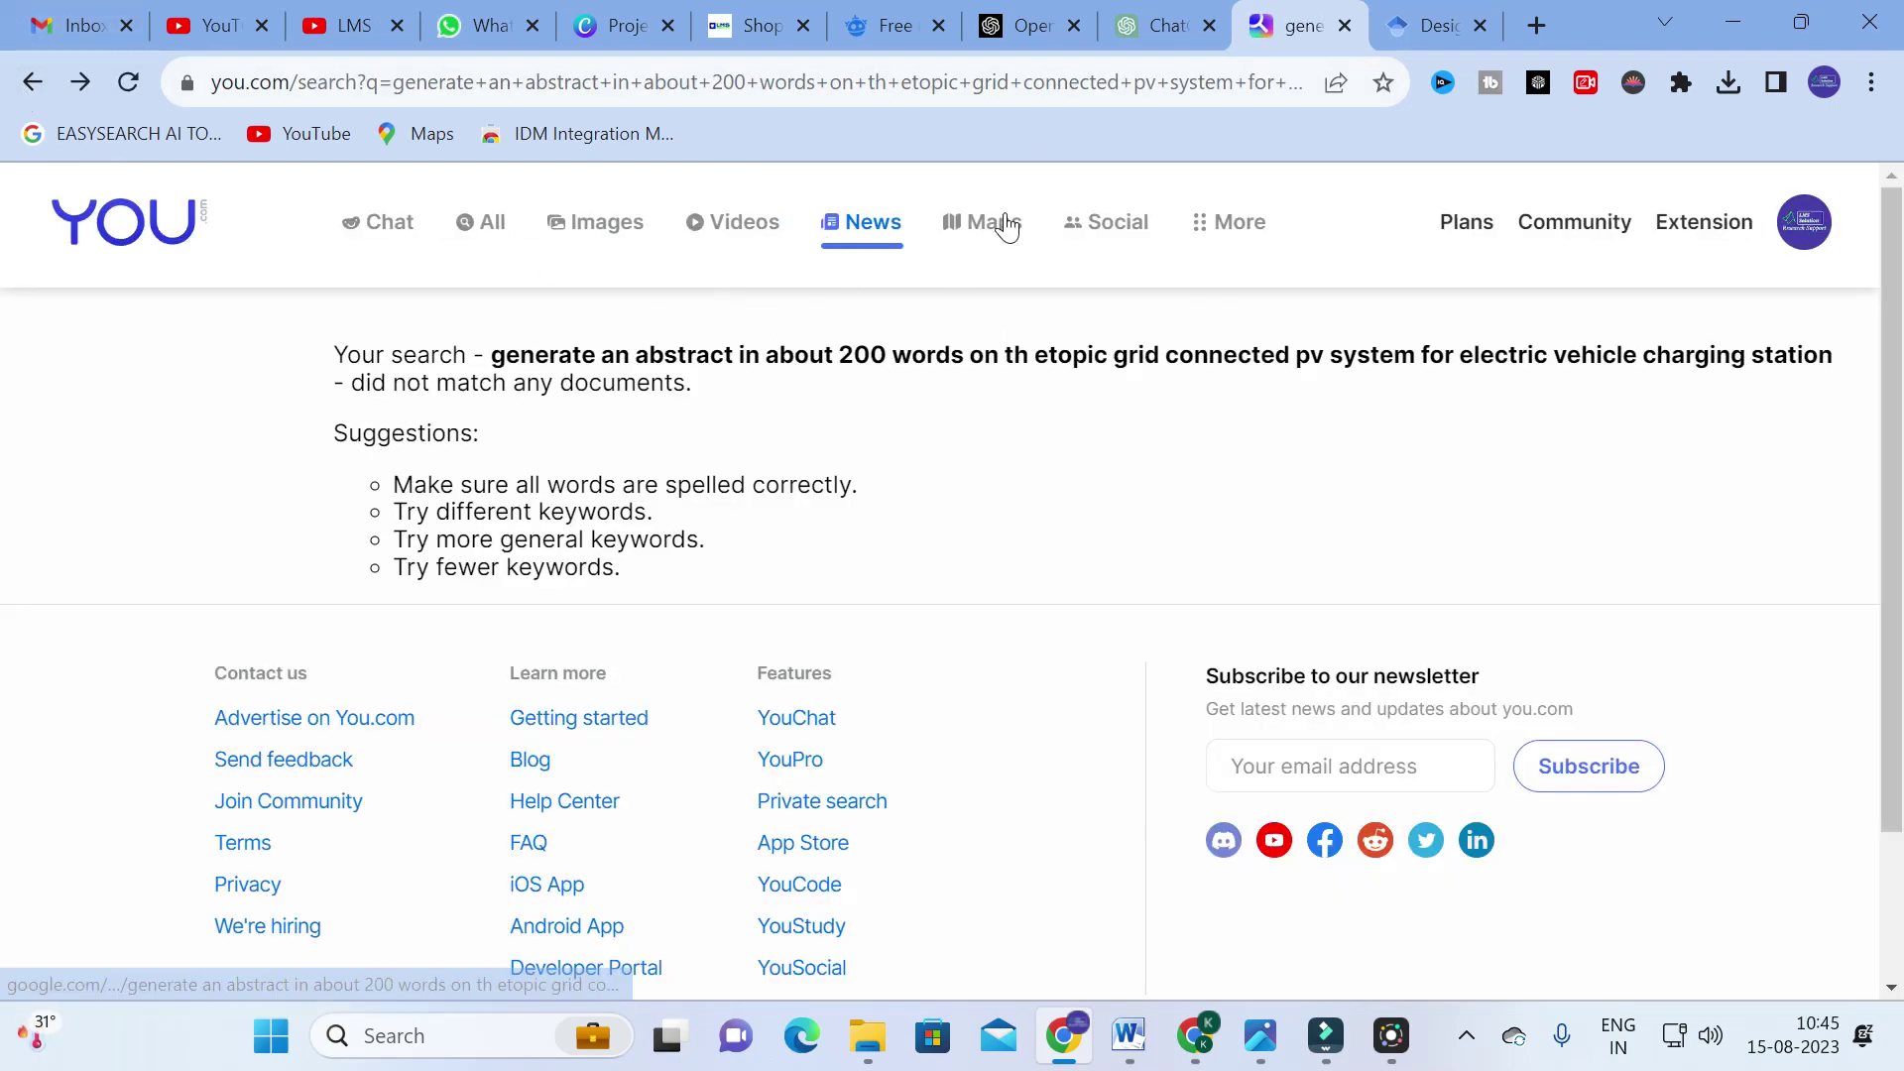
# Look through the social results for the abstract prompt, including the Instagram and LinkedIn sections.
pyautogui.click(1138, 236)
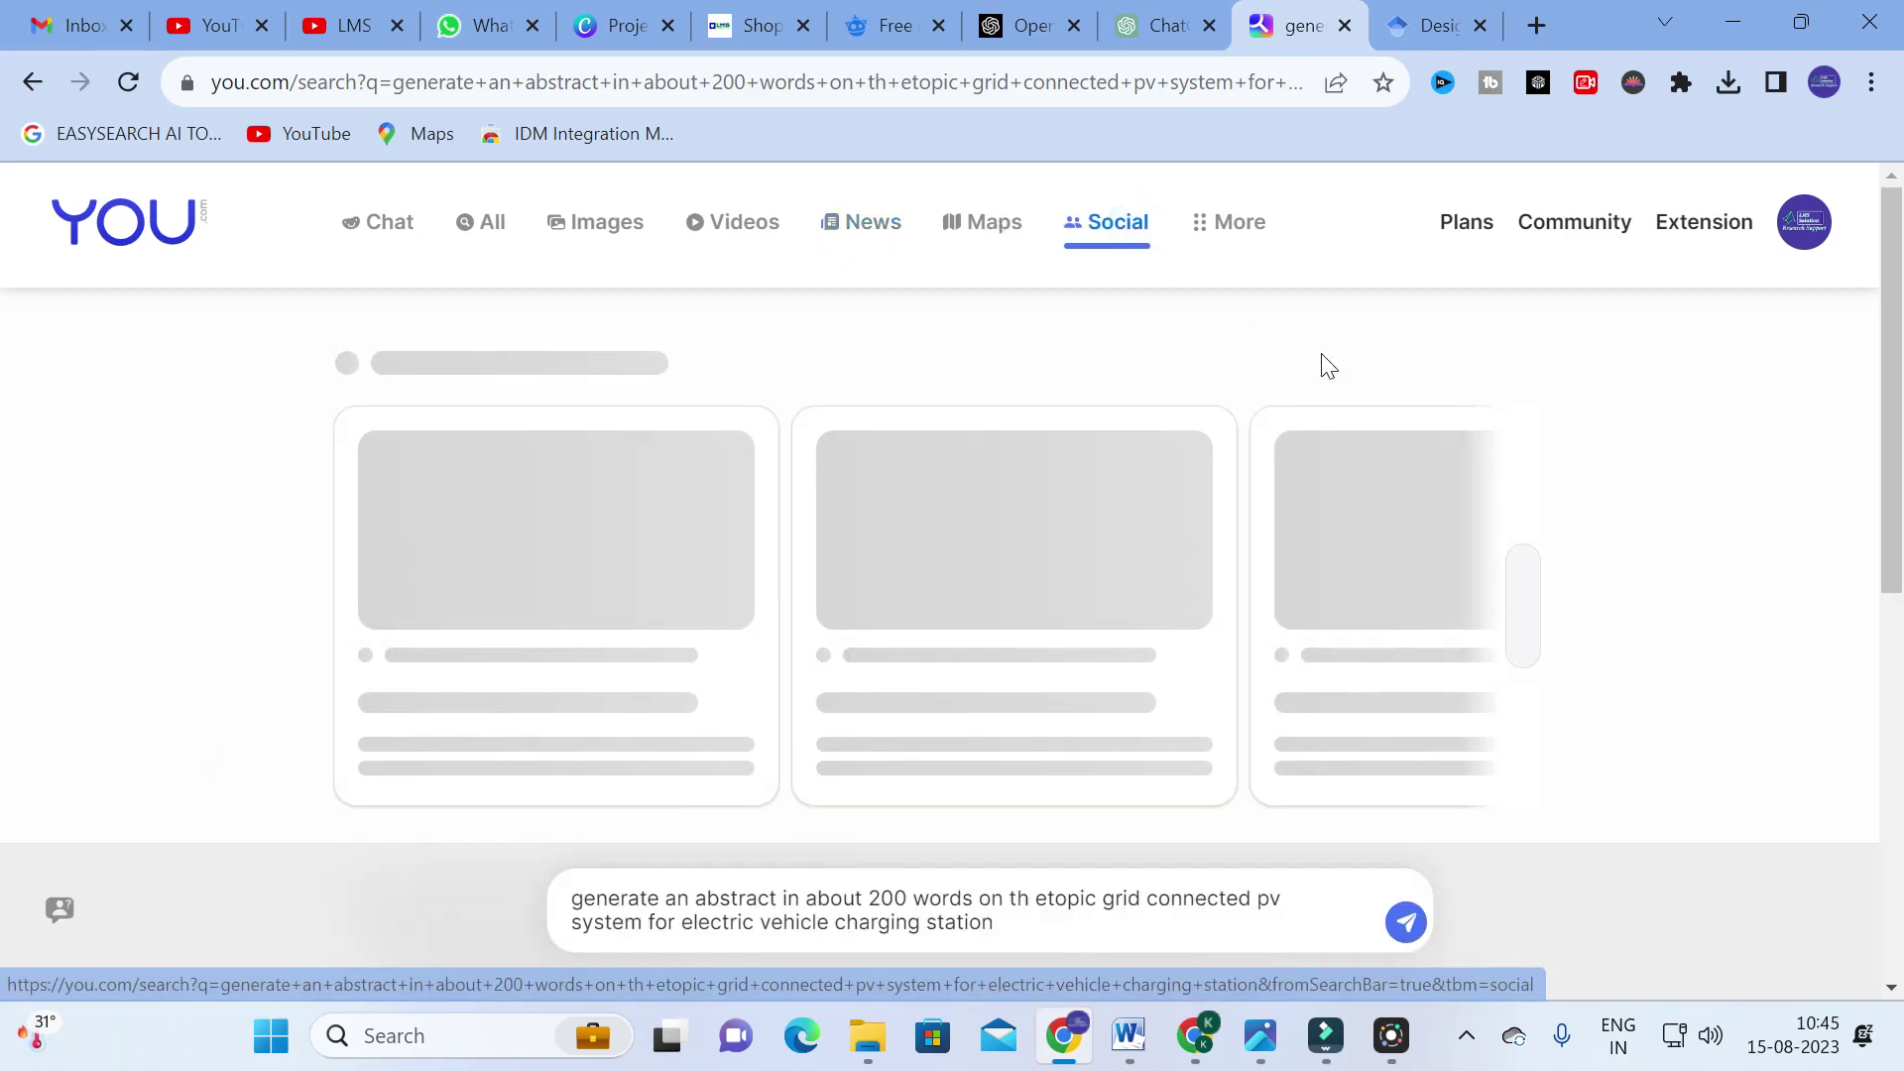
pyautogui.scroll(-5, 468, 502)
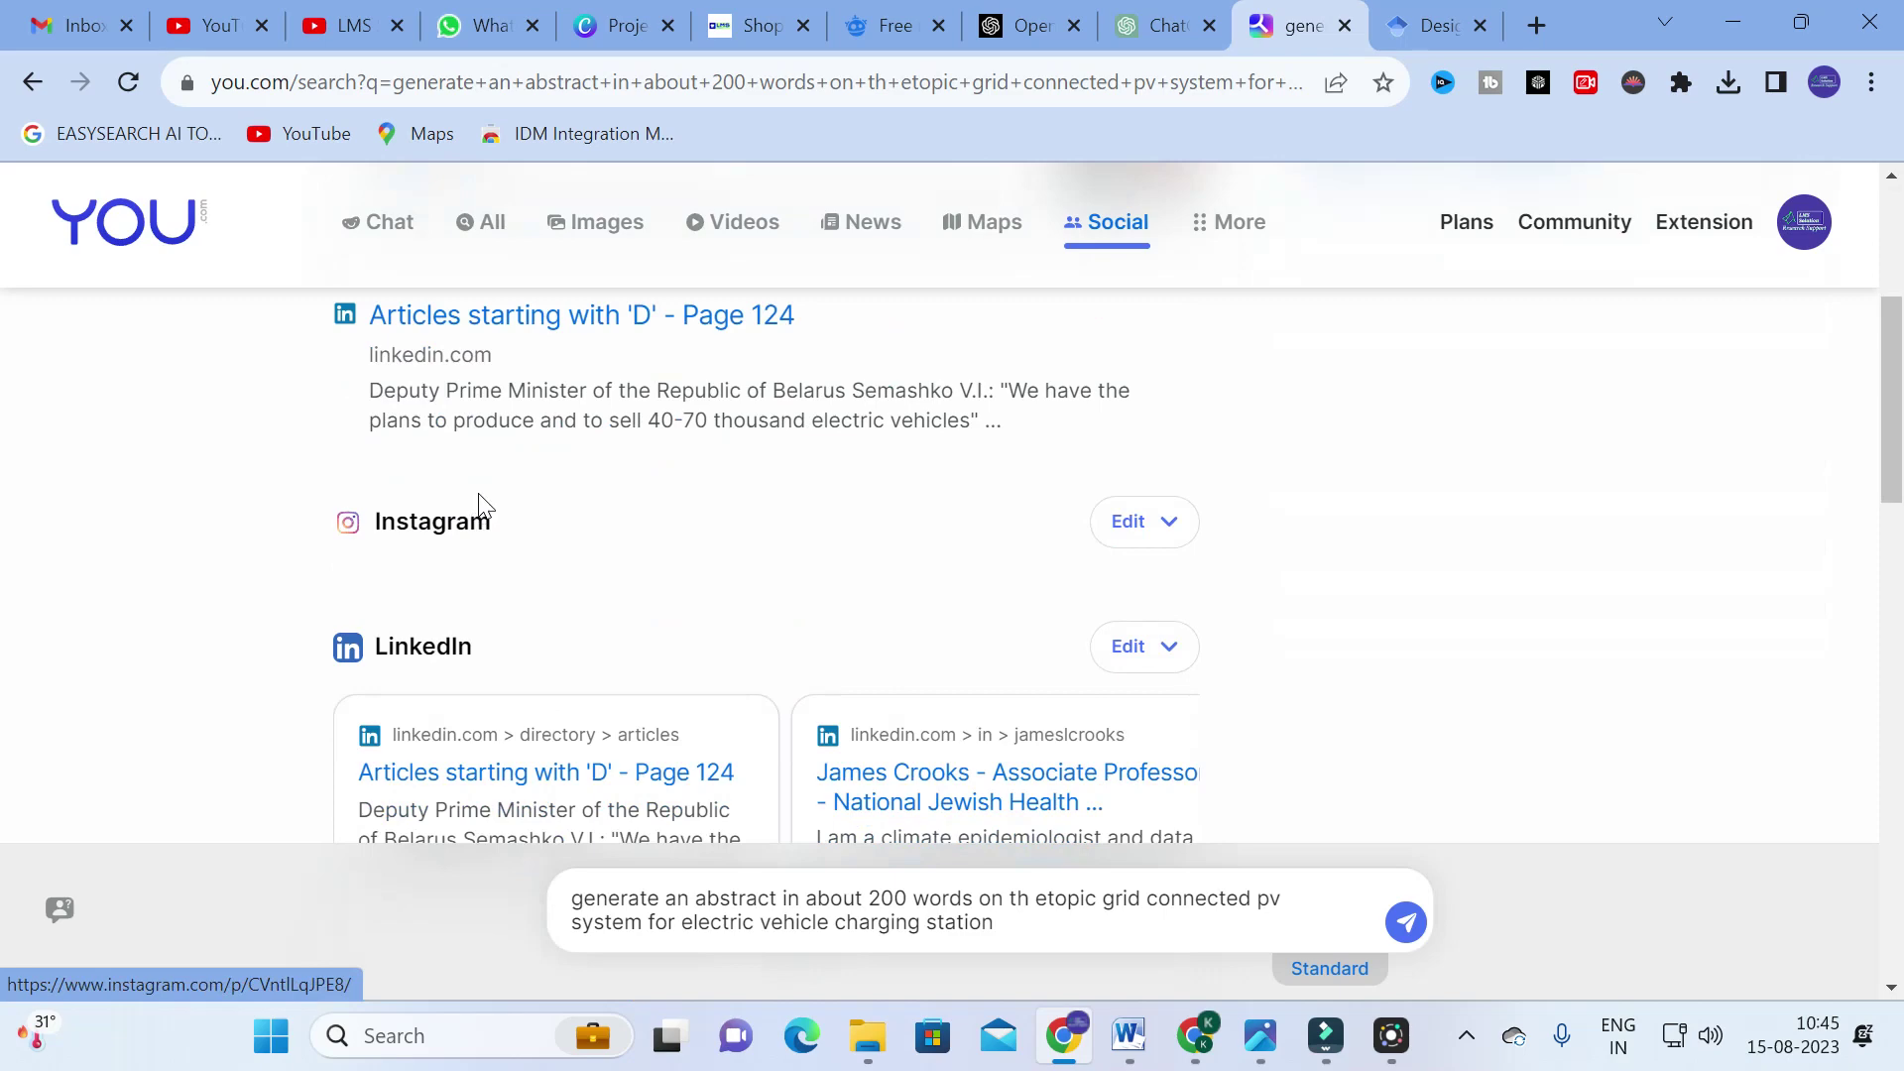
pyautogui.scroll(-5, 479, 504)
pyautogui.scroll(10, 482, 500)
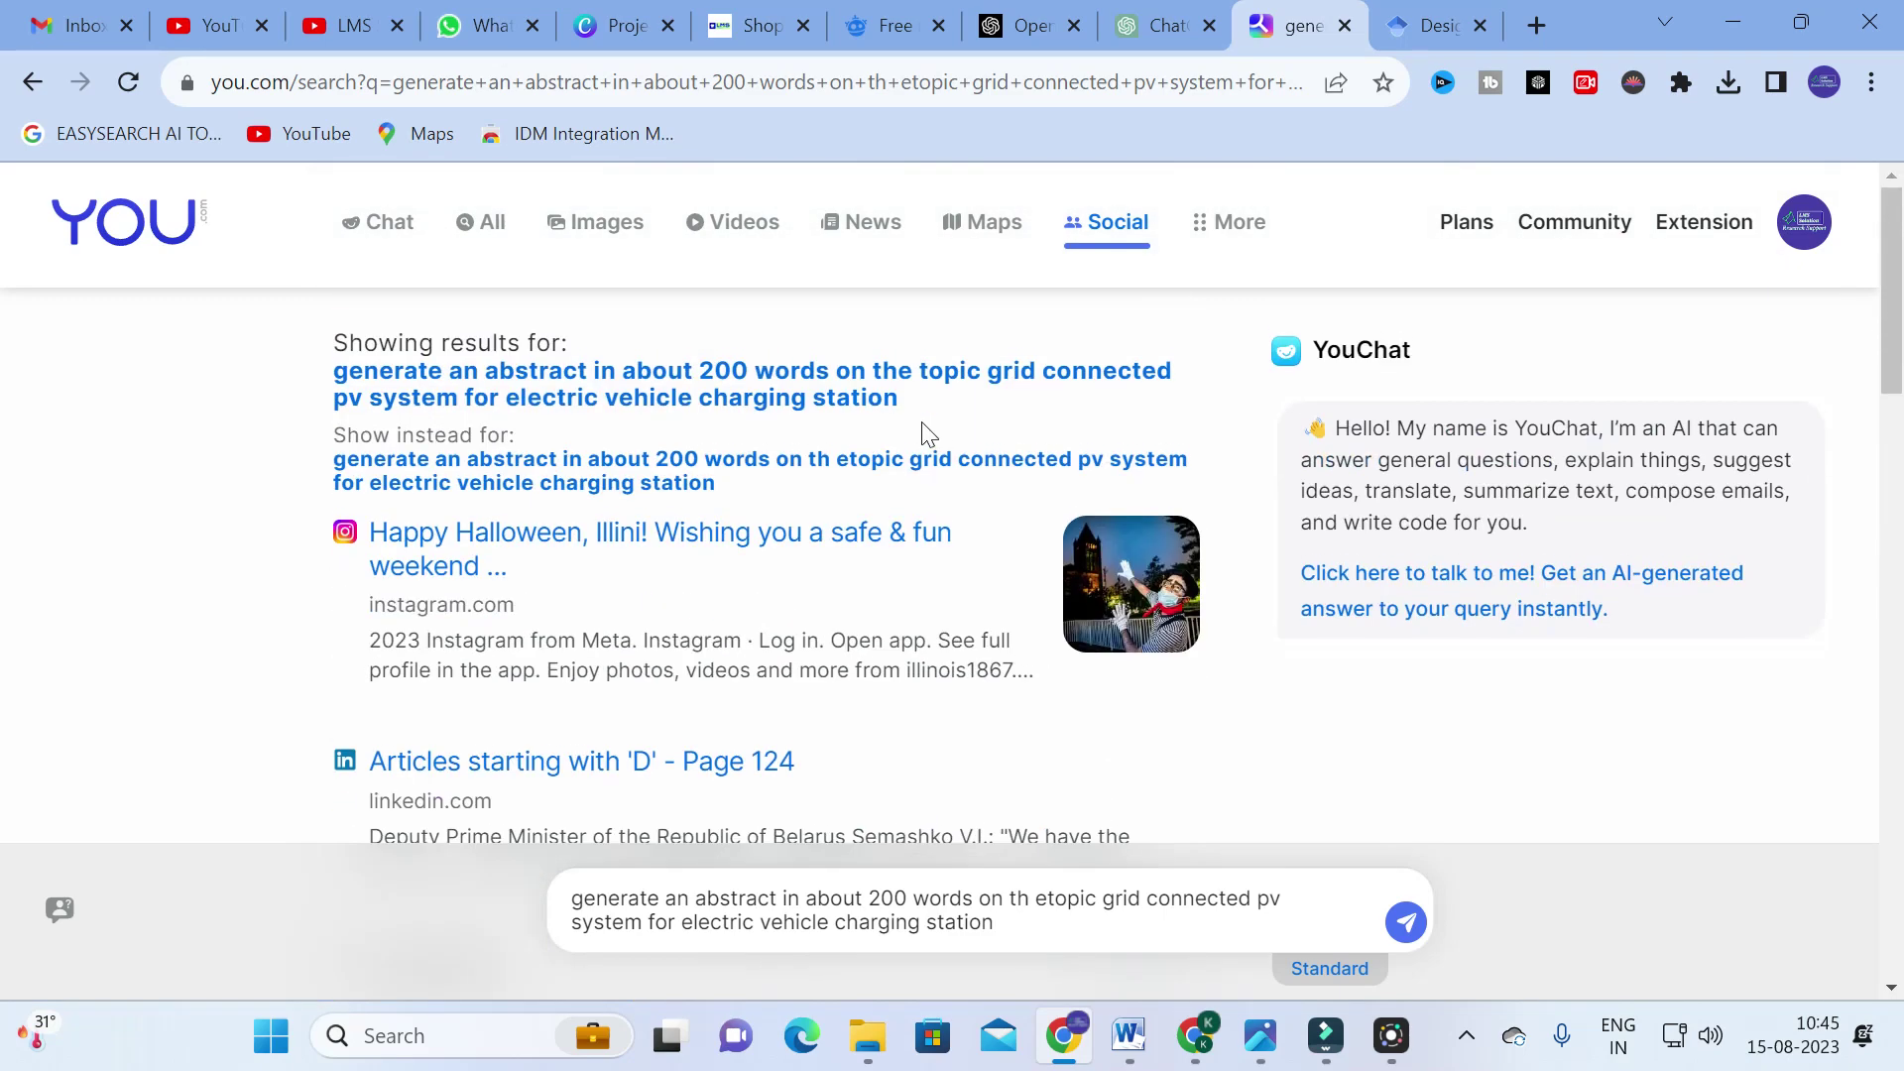
# Go back through the visited result pages to the You.com start page and open YouWrite.
pyautogui.click(33, 81)
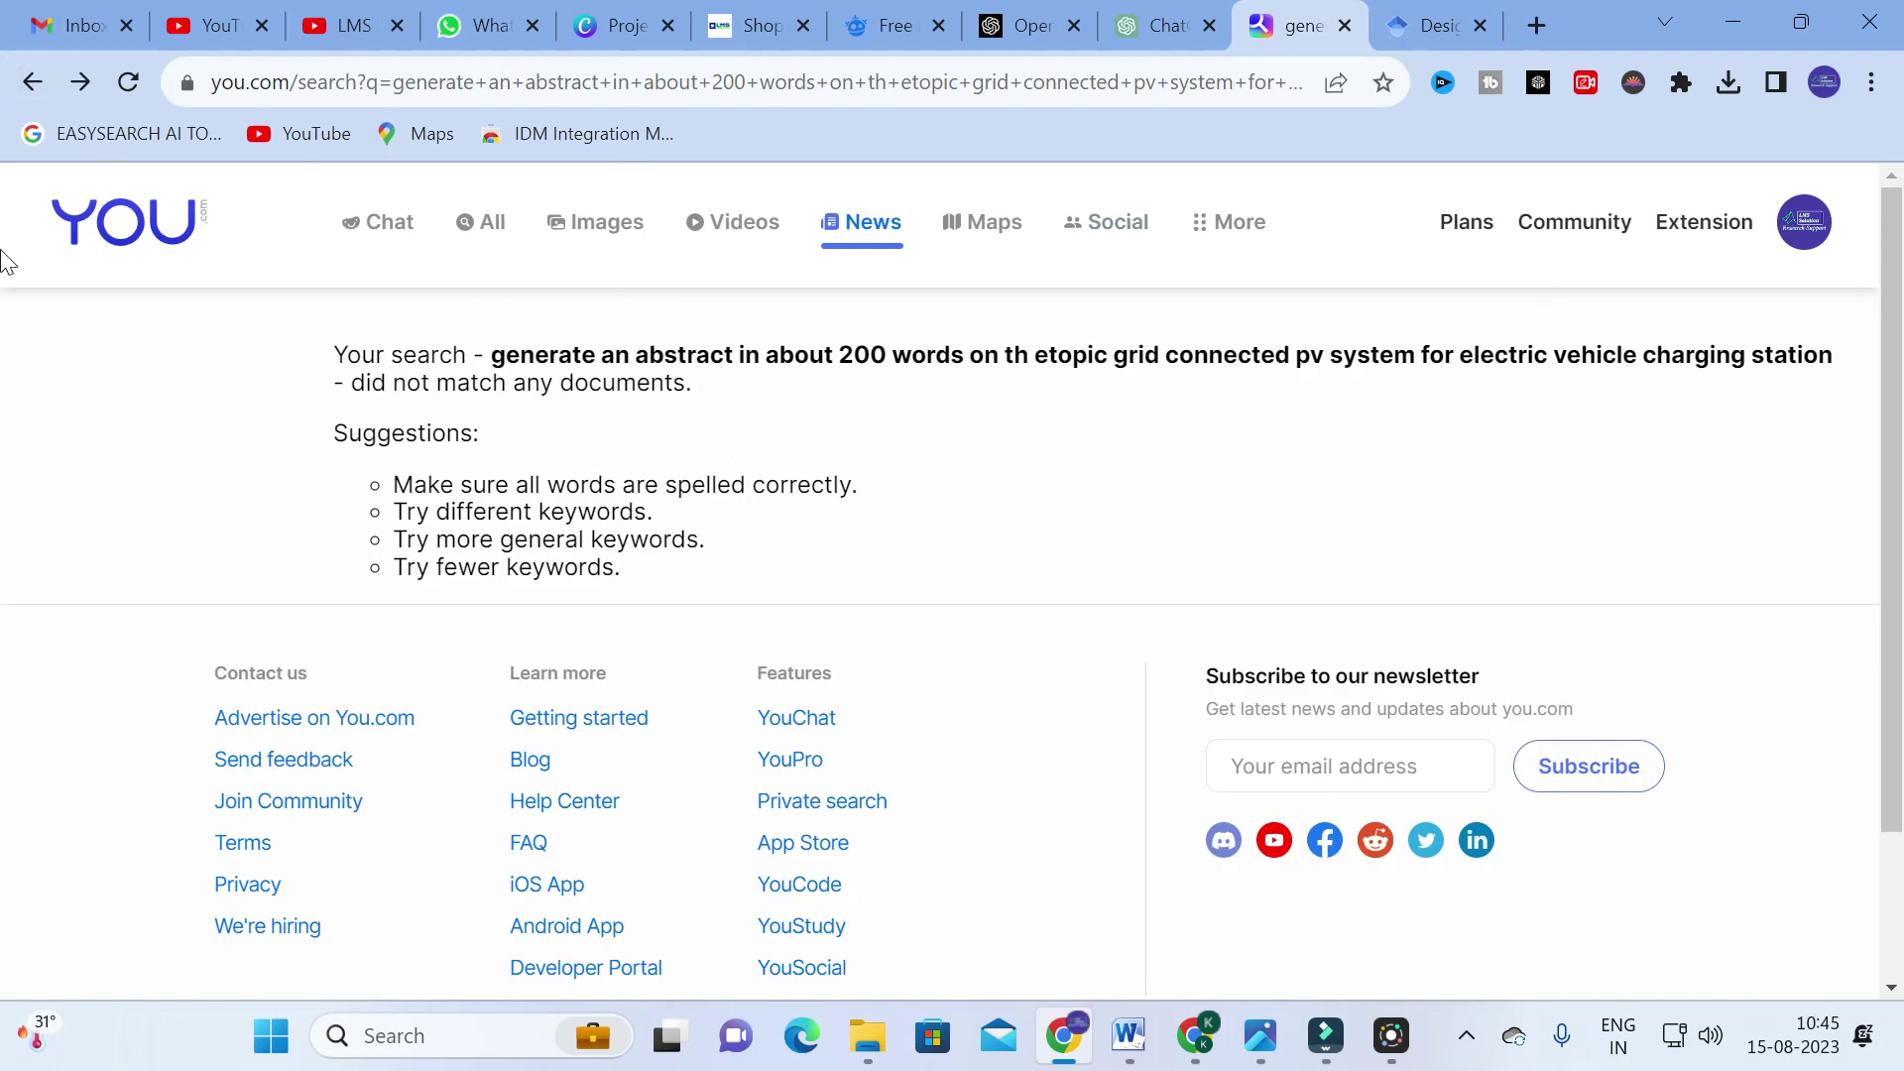
pyautogui.click(29, 84)
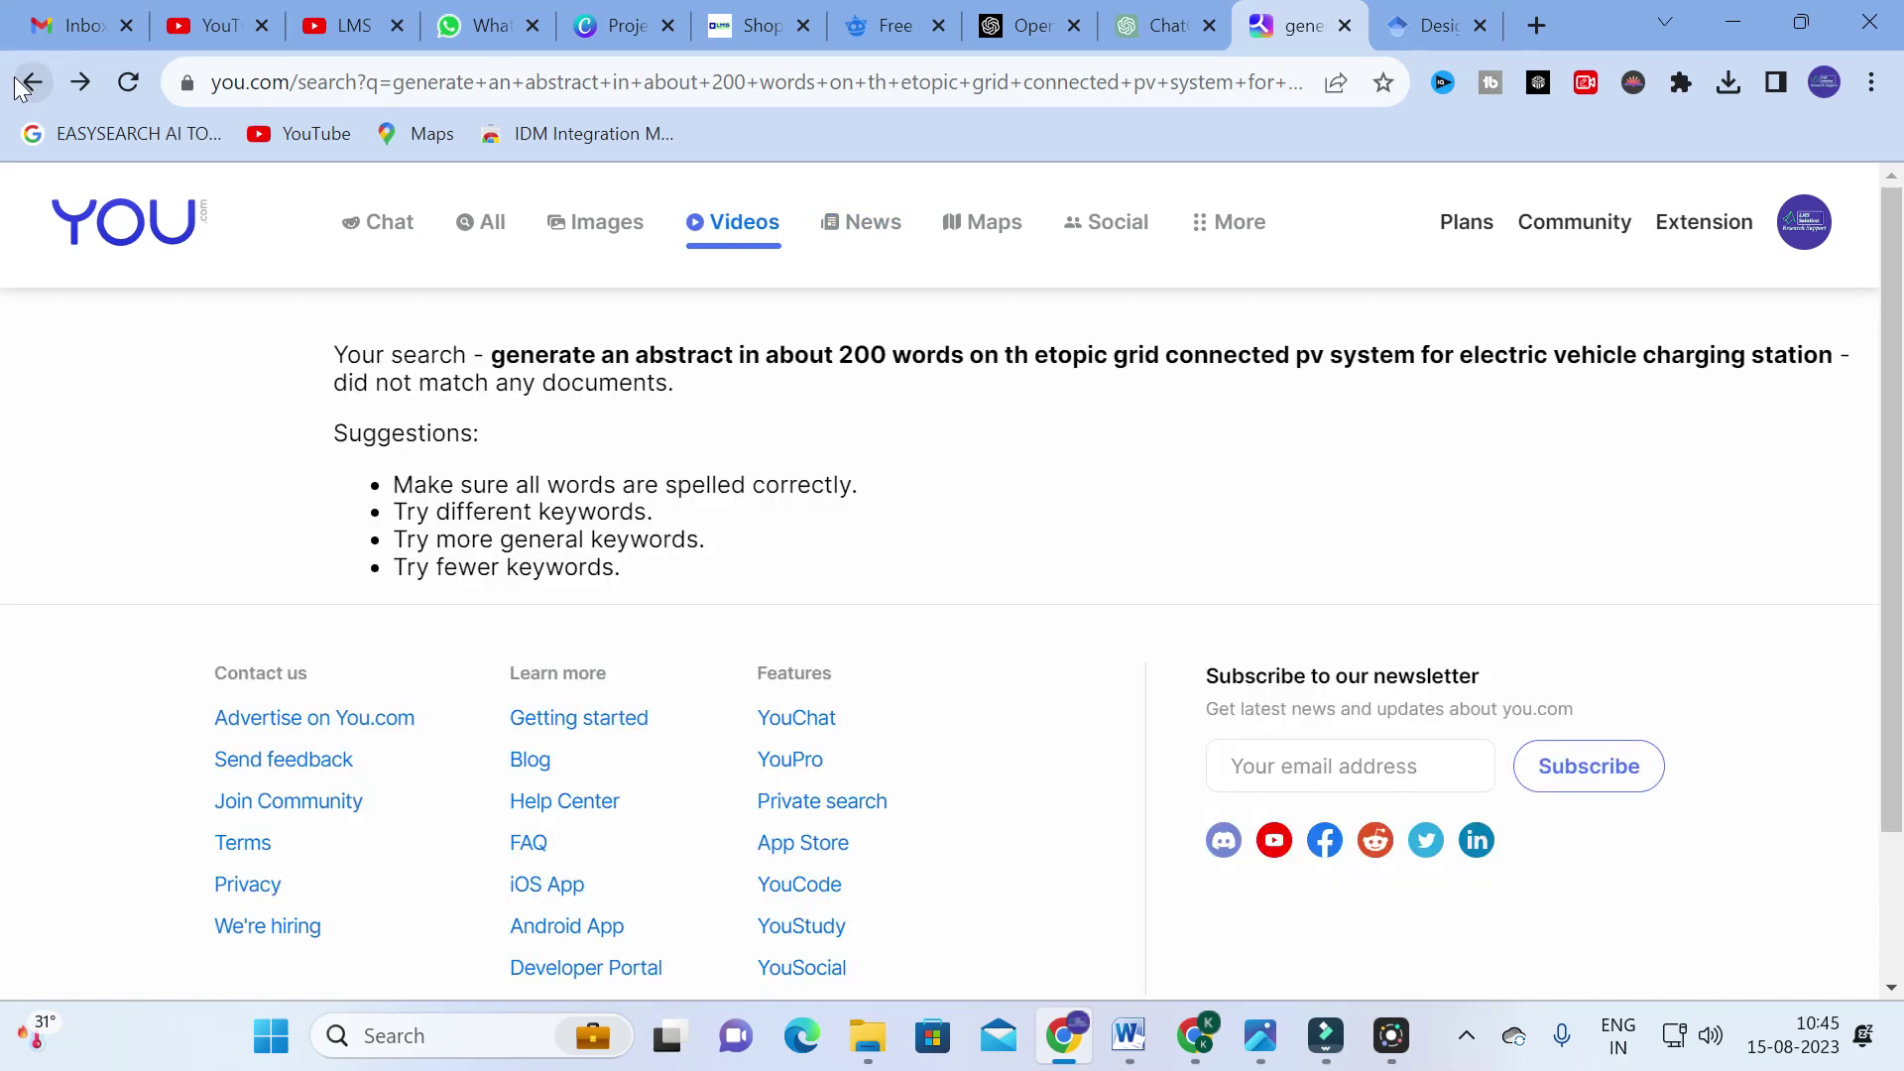
pyautogui.click(24, 86)
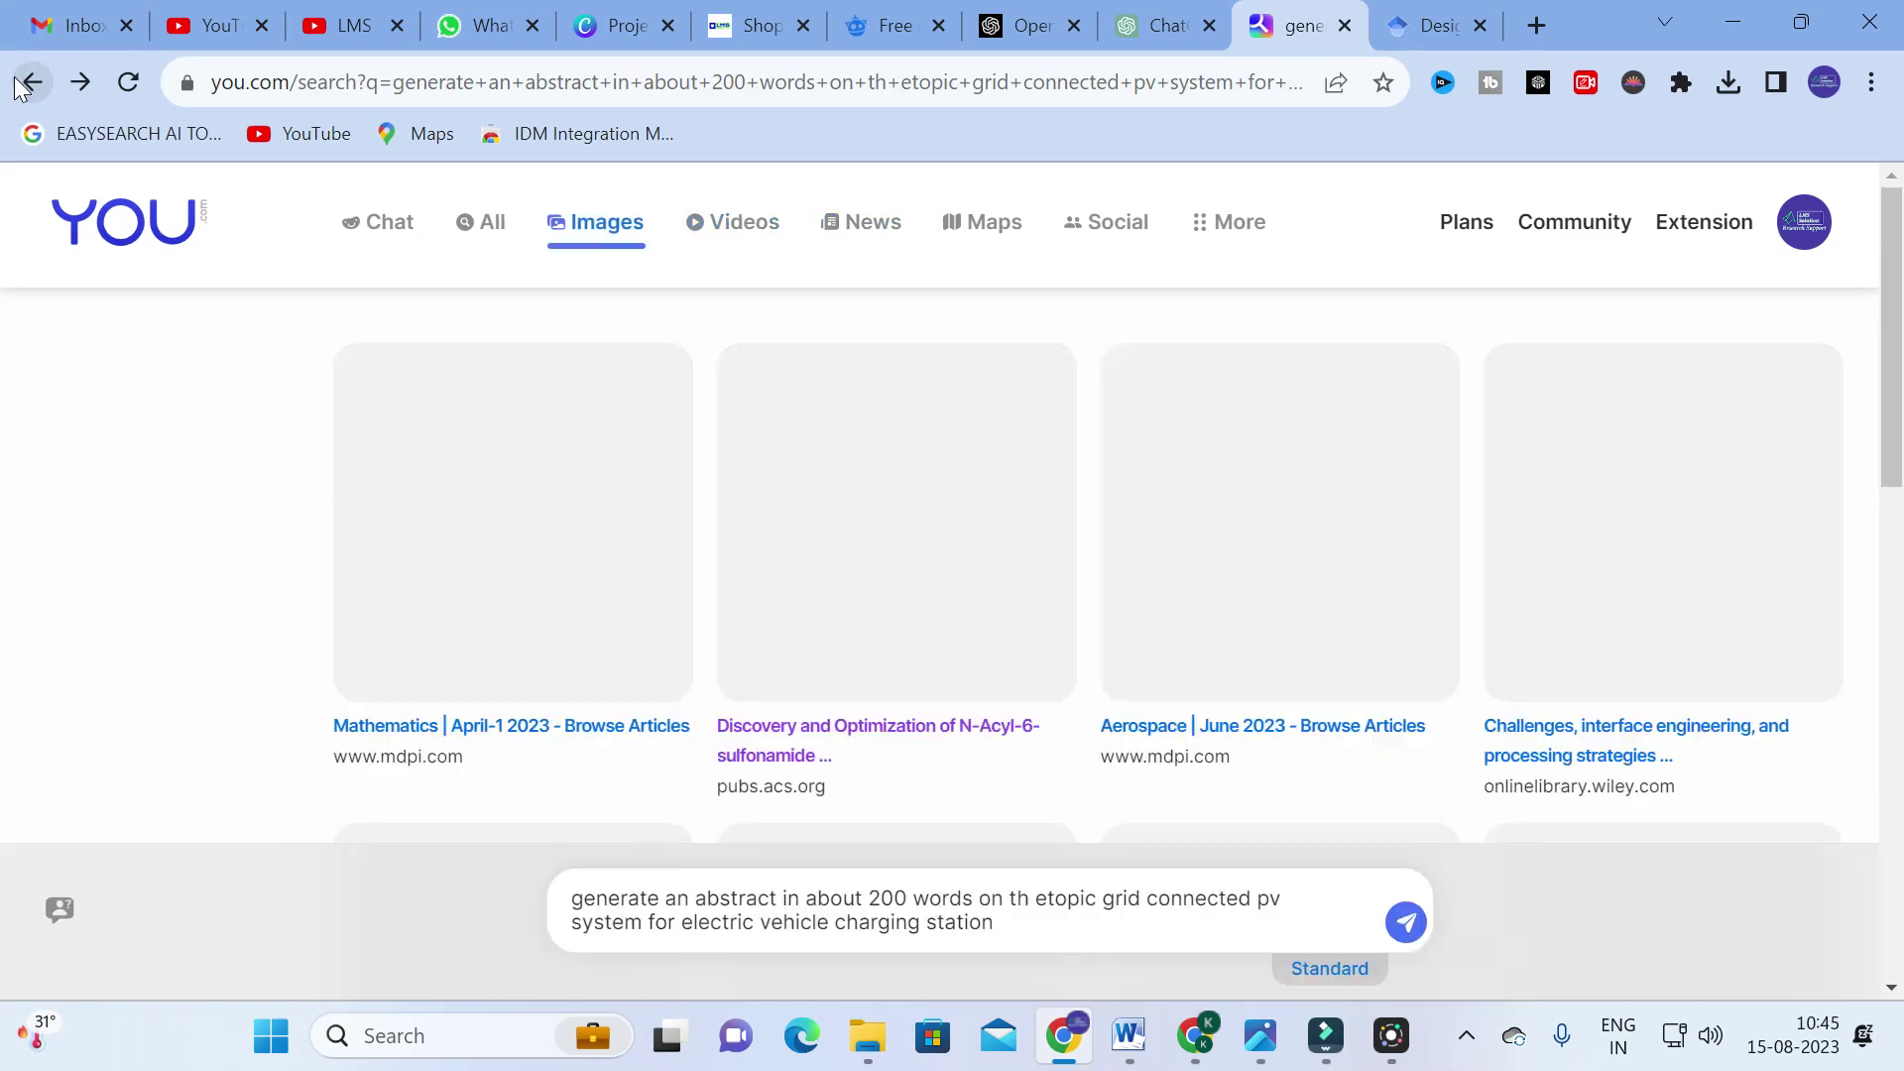
pyautogui.click(24, 86)
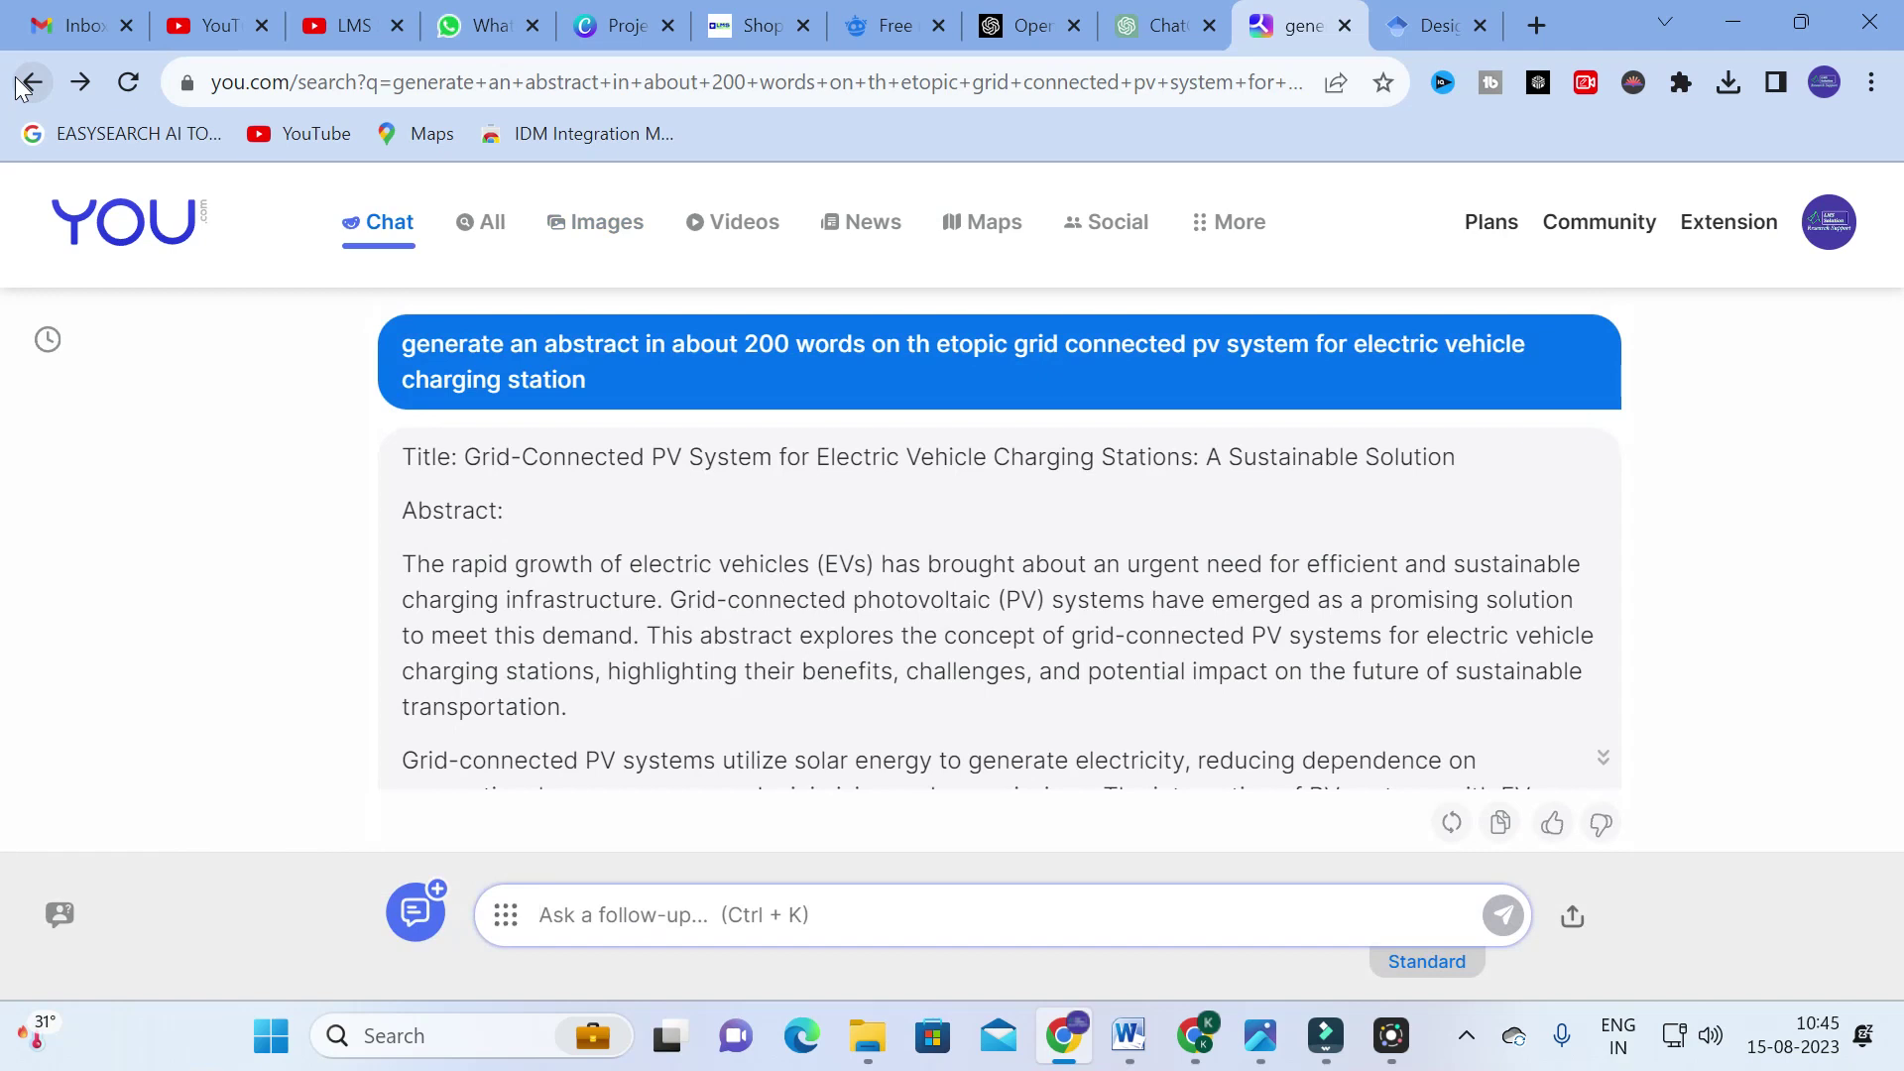
pyautogui.click(27, 84)
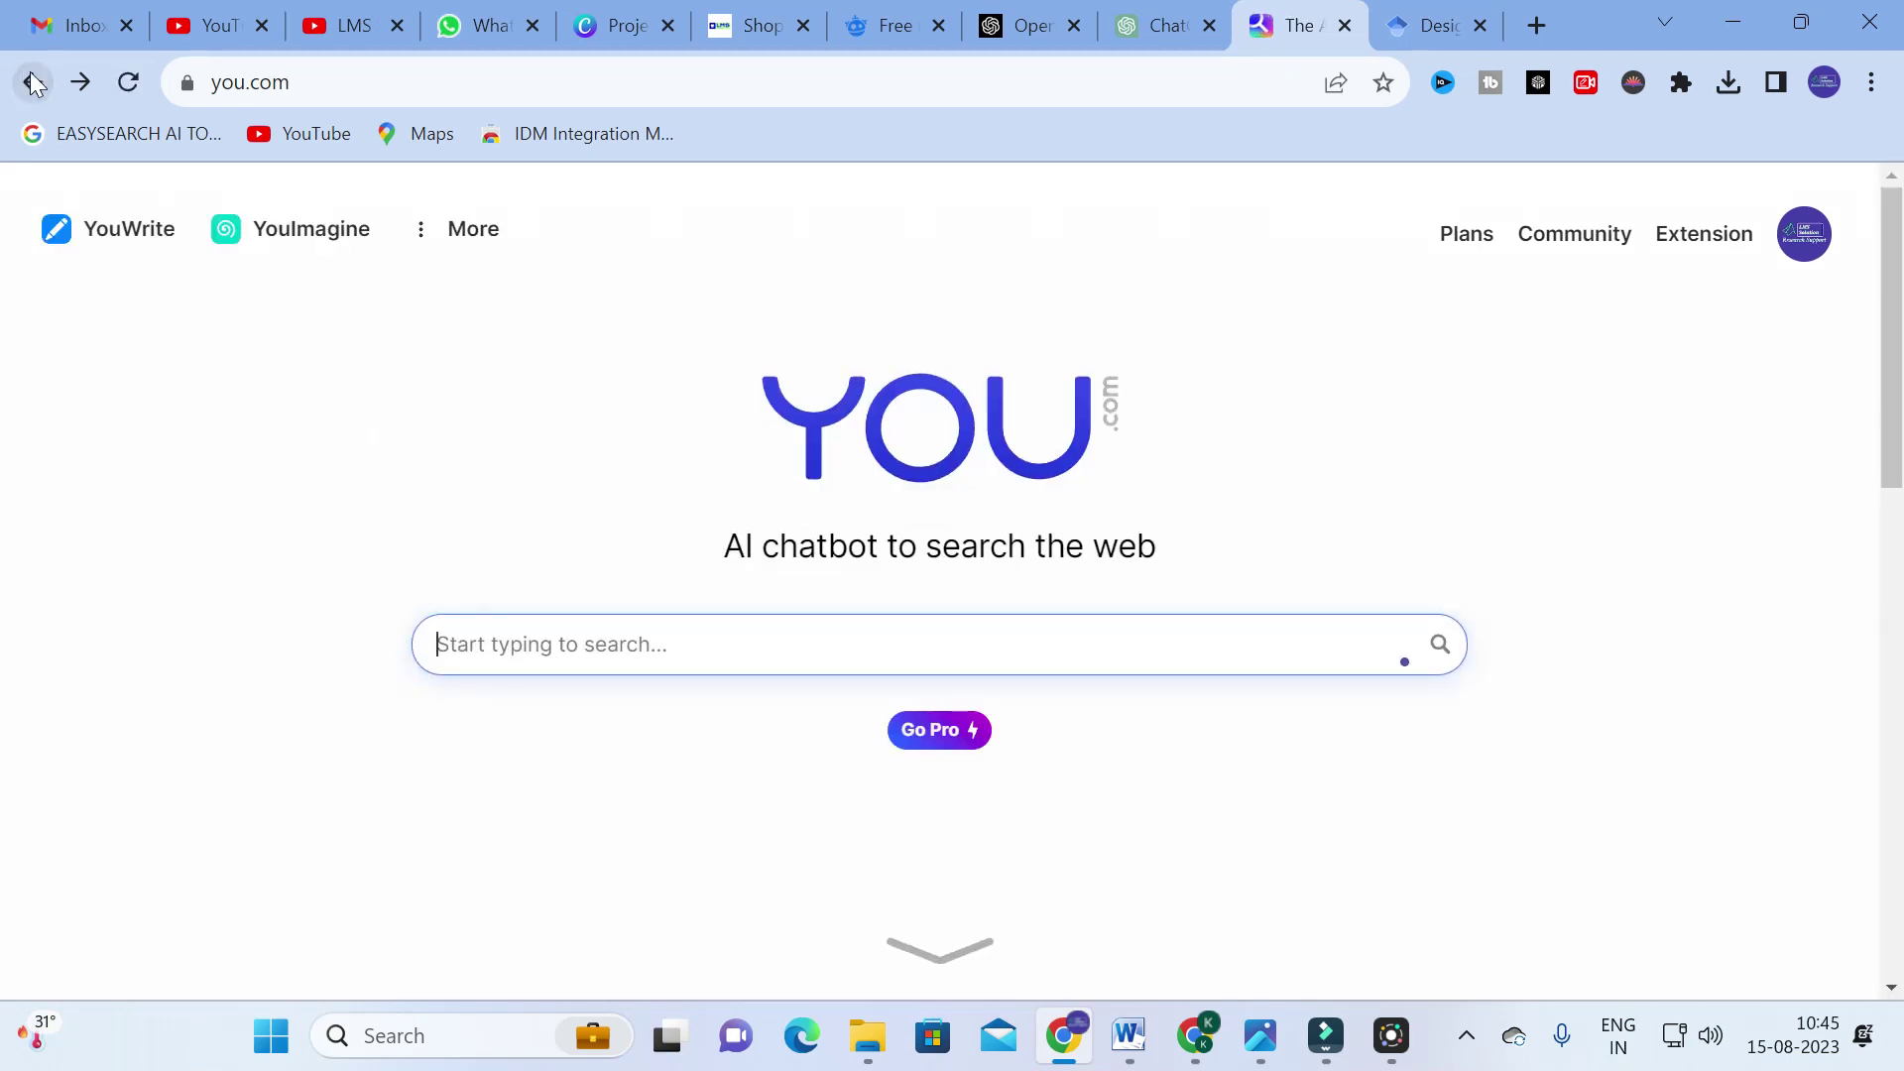
pyautogui.click(129, 238)
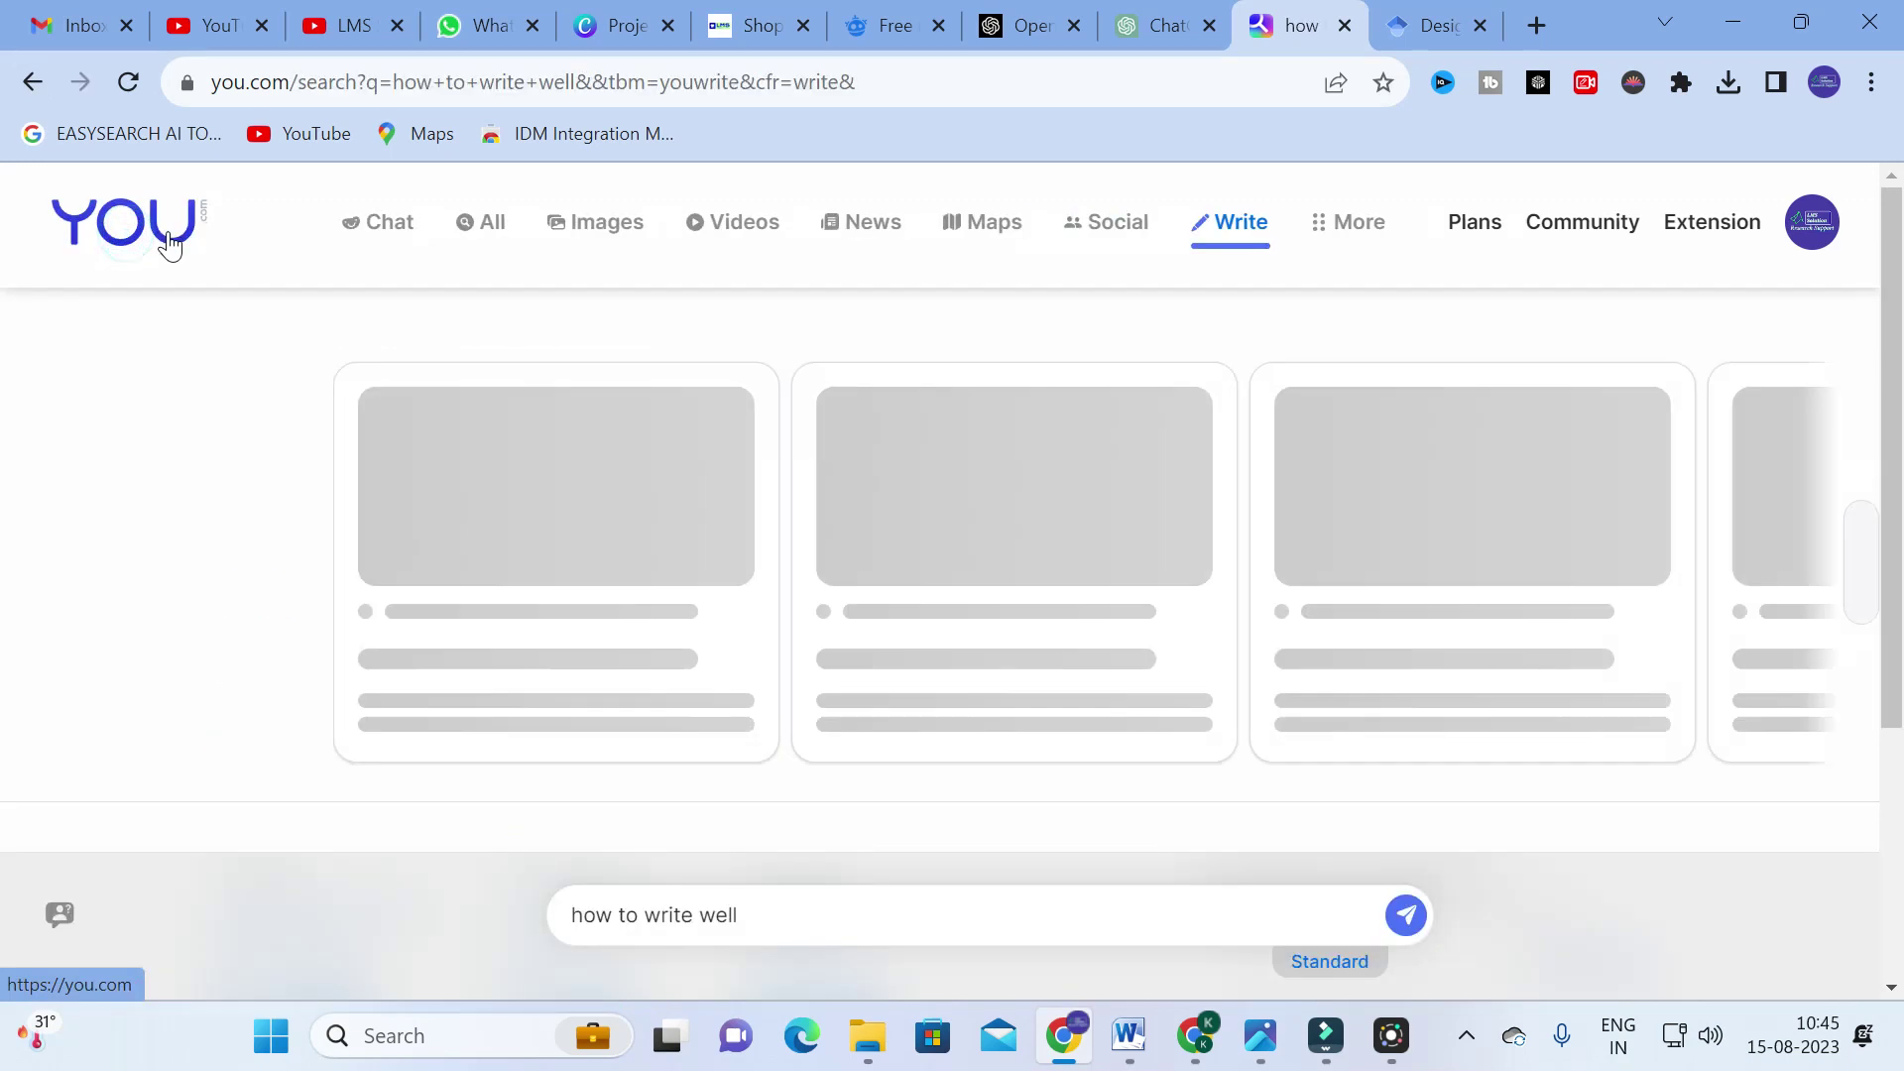
# Examine the YouWrite form's use case choices, tone setting, audience field and message description.
pyautogui.scroll(-3, 228, 507)
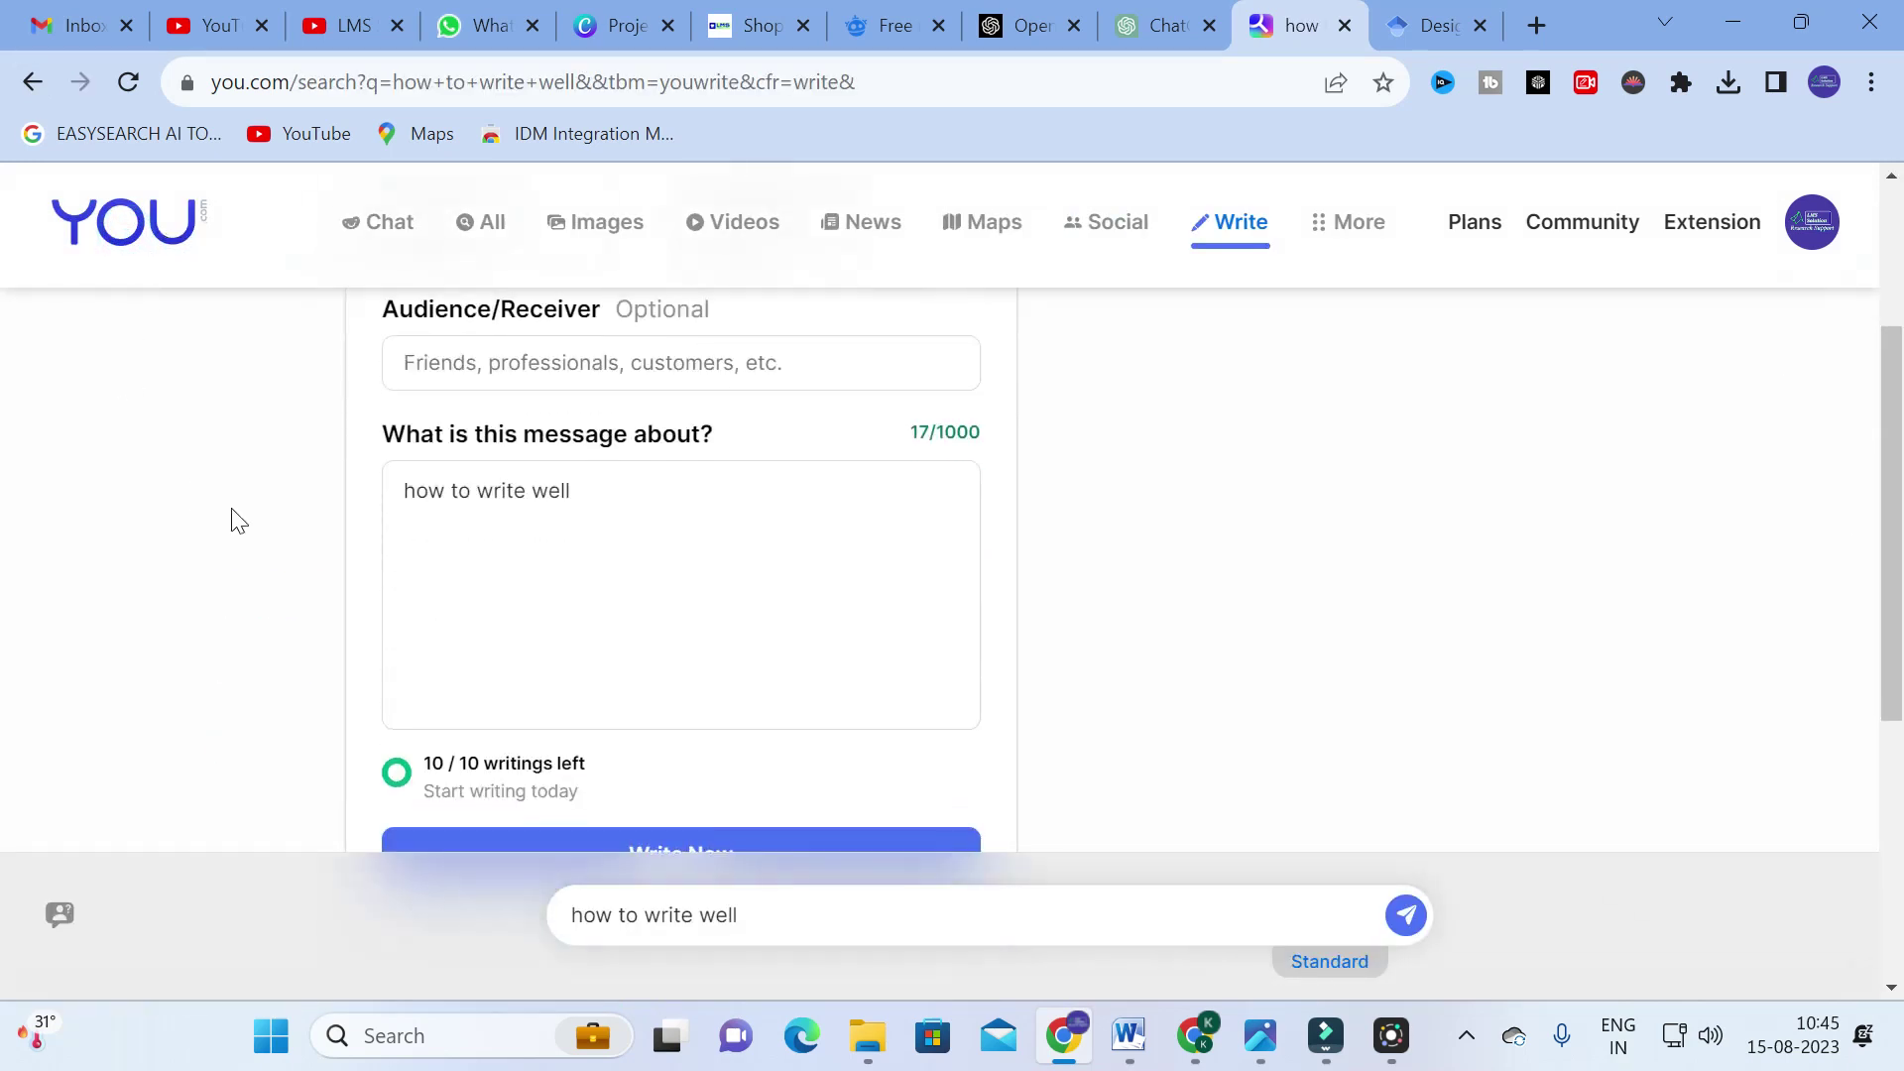
pyautogui.scroll(1, 230, 508)
pyautogui.click(619, 409)
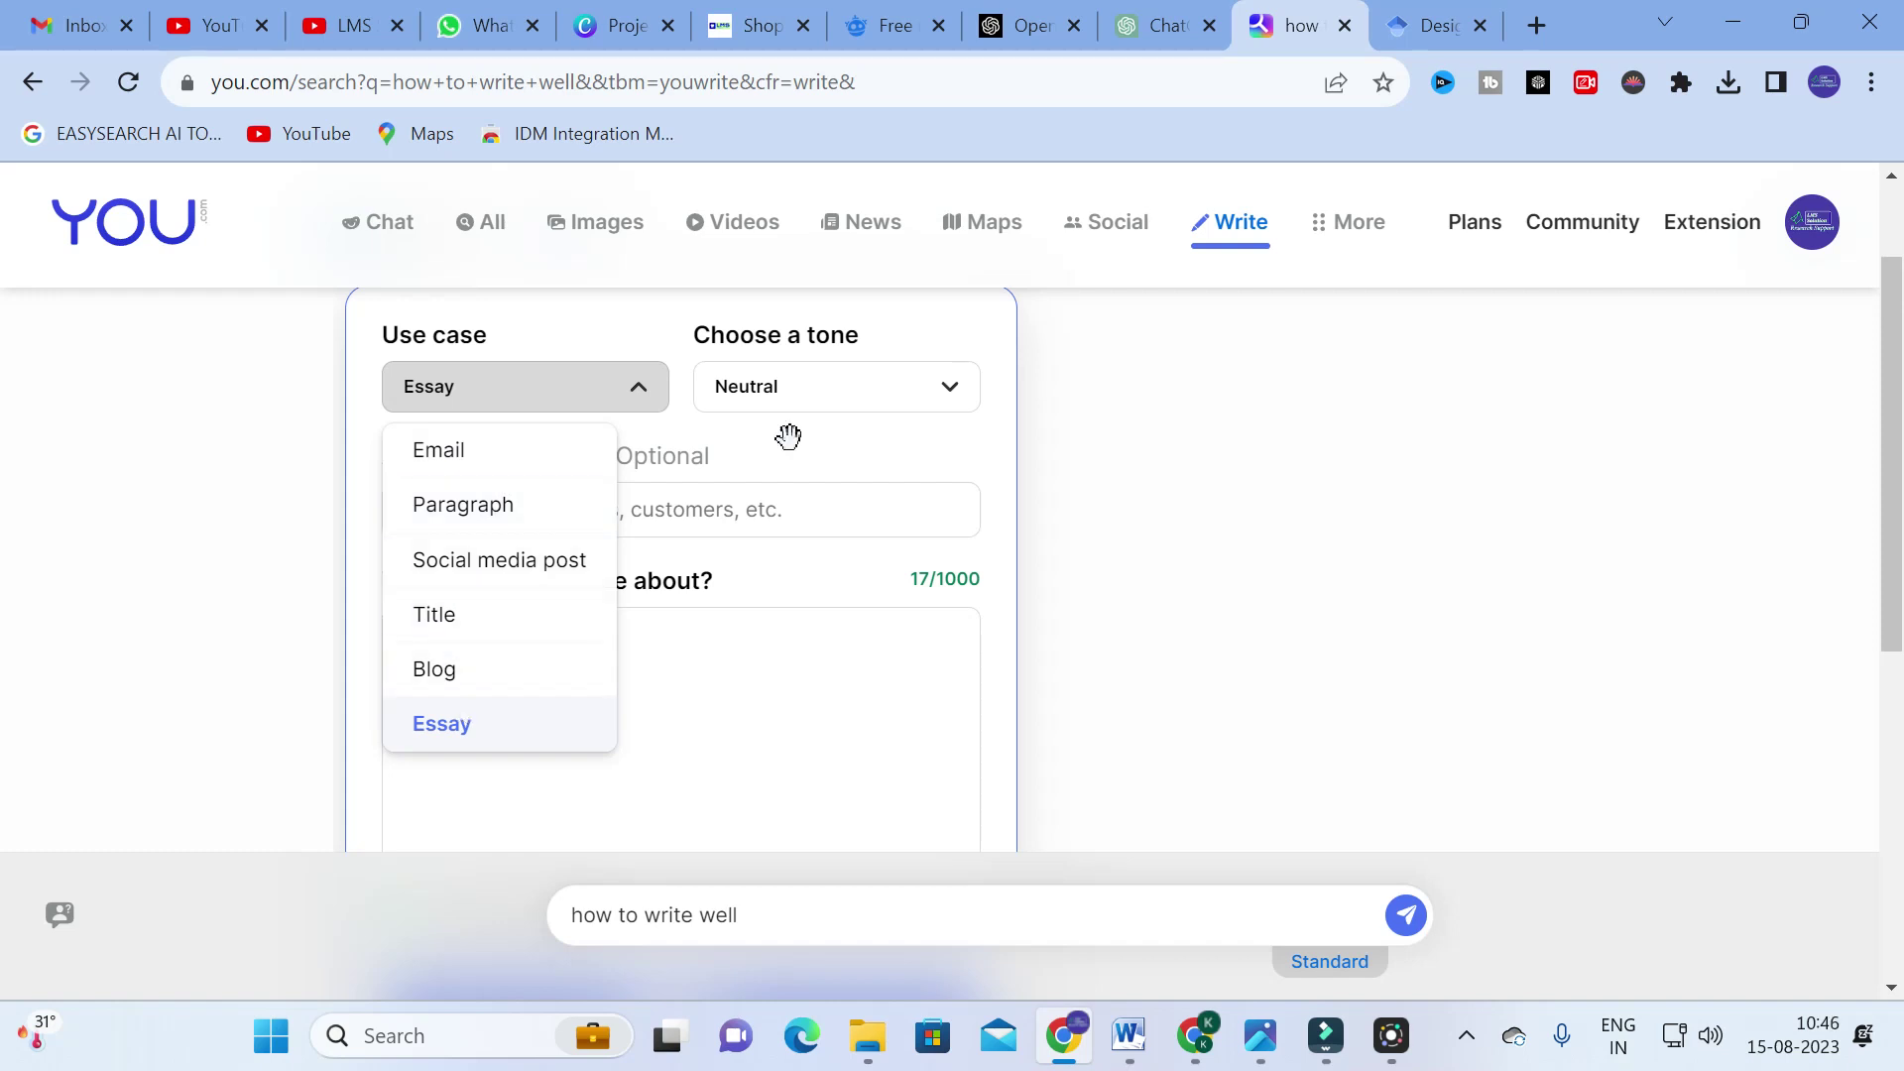
pyautogui.click(841, 425)
pyautogui.click(573, 524)
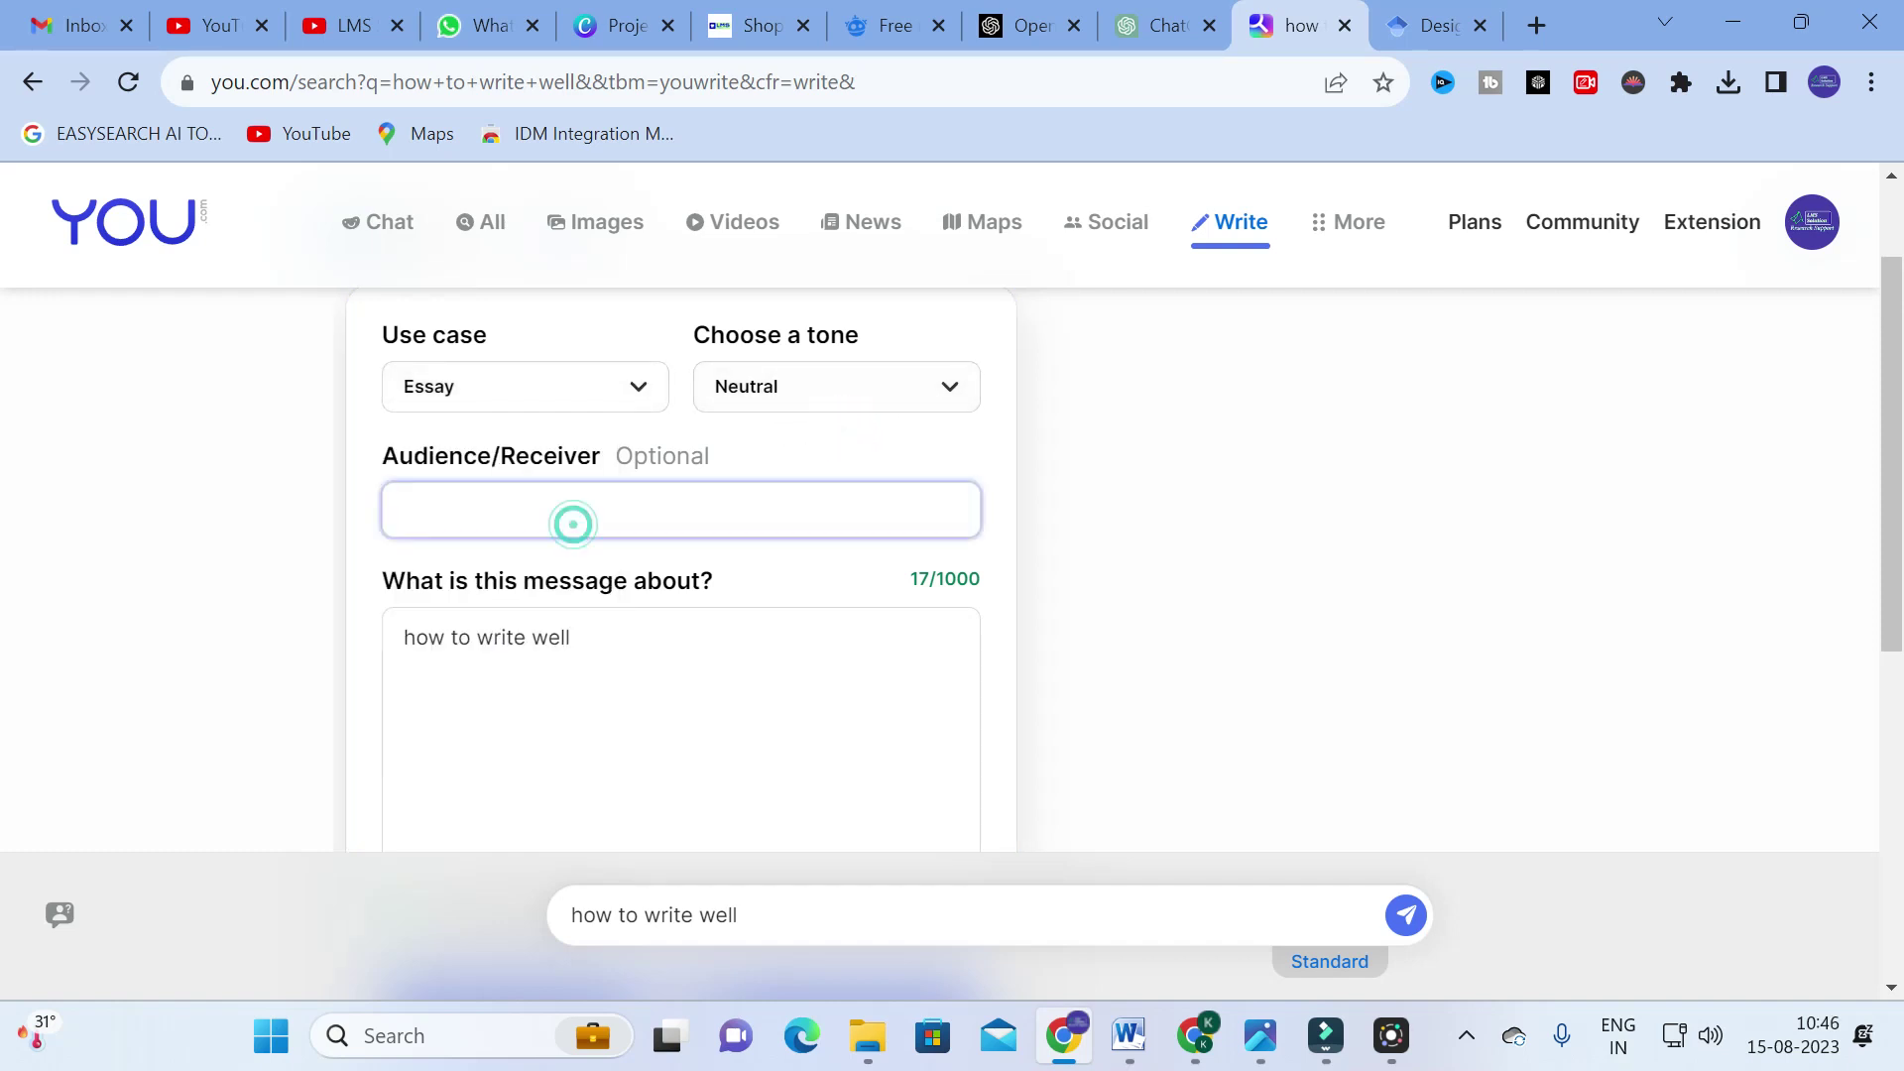
pyautogui.click(710, 681)
pyautogui.scroll(-3, 701, 659)
pyautogui.scroll(3, 641, 645)
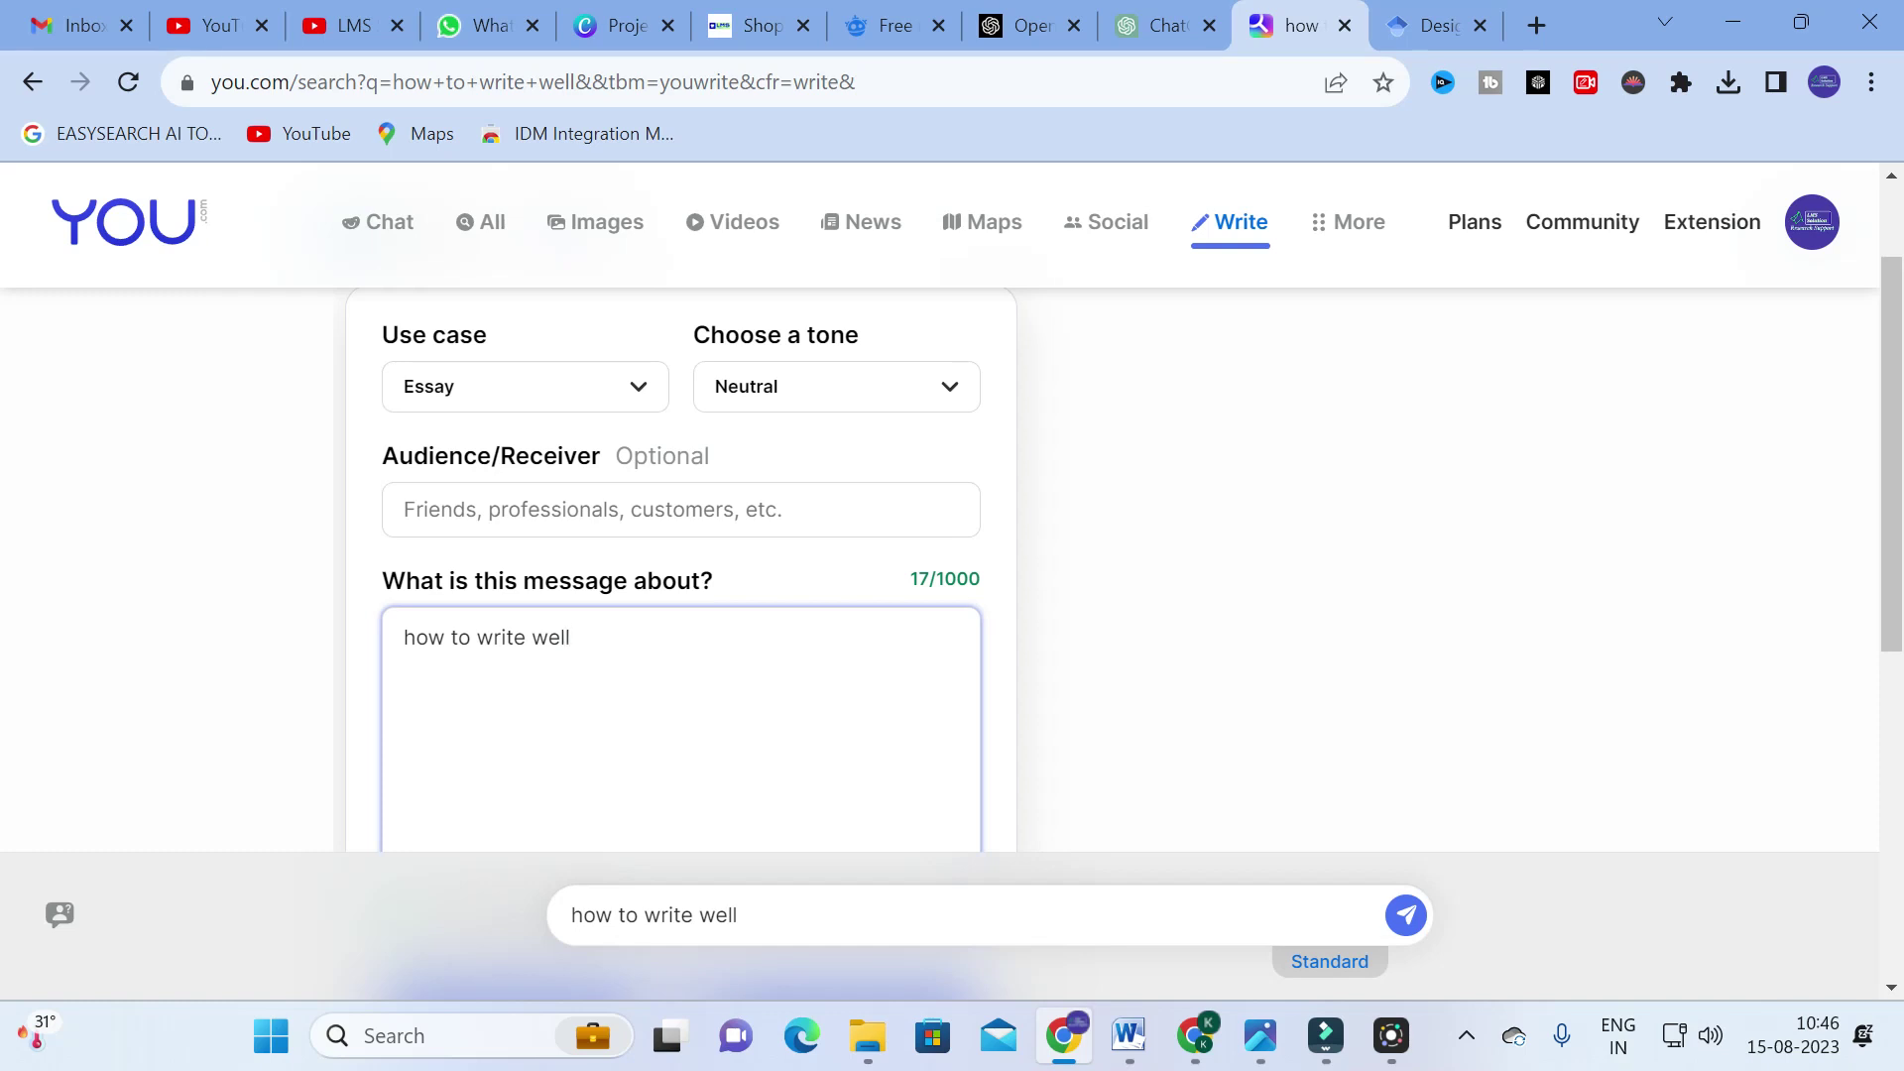
pyautogui.scroll(-4, 367, 412)
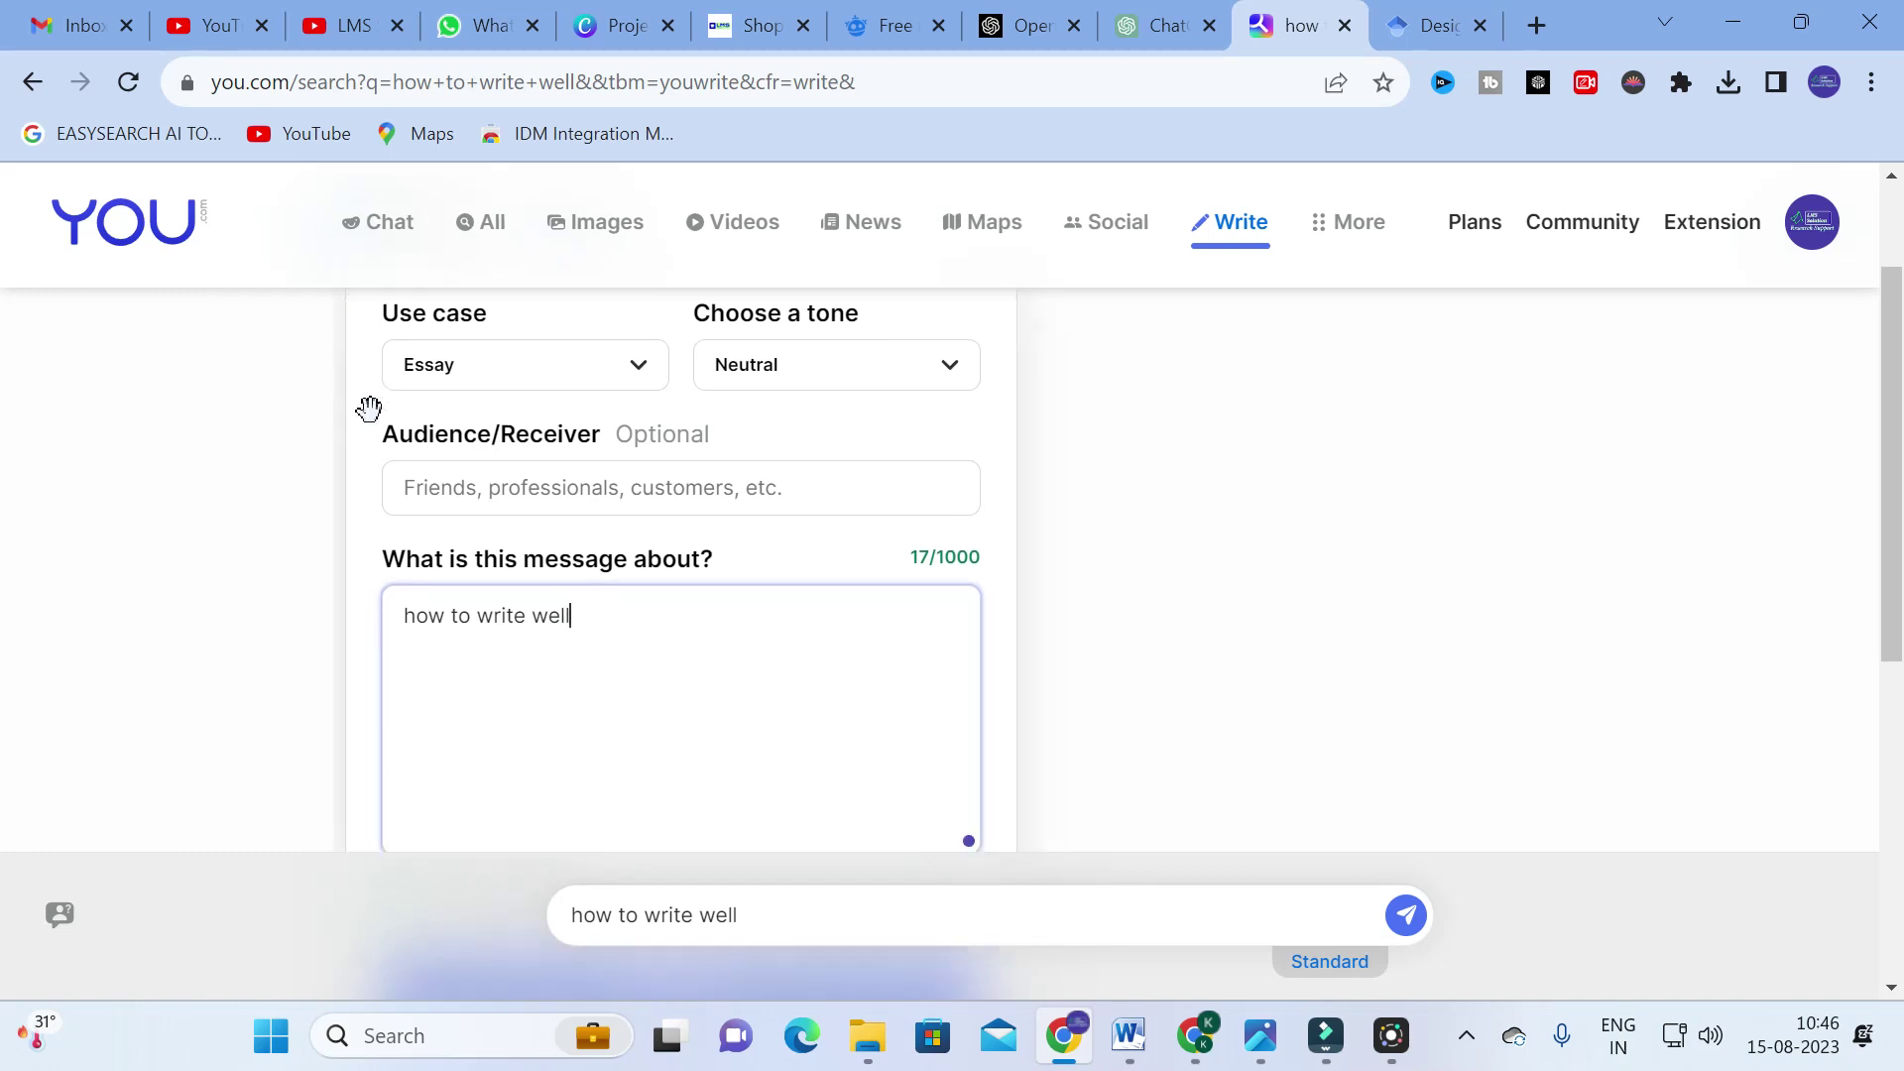
pyautogui.scroll(3, 351, 411)
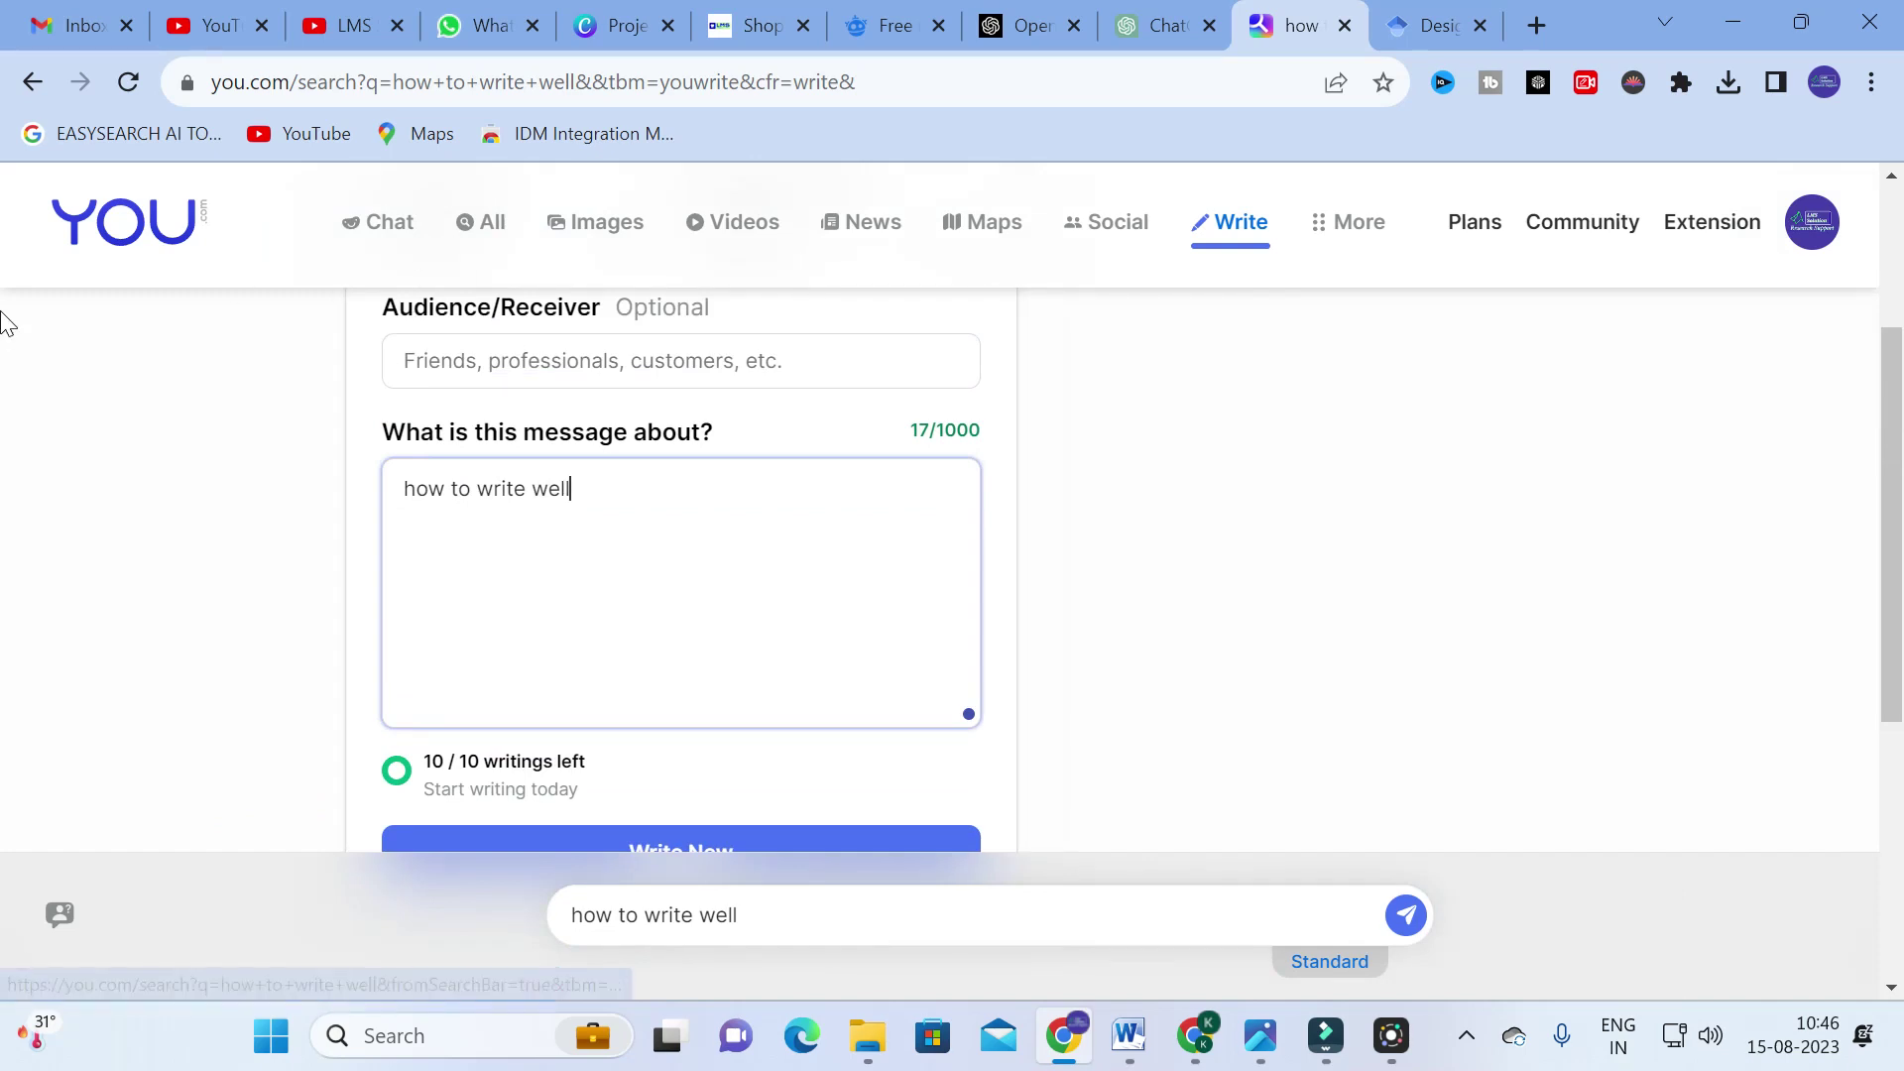
# Return to the You.com start page and open the YouImagine AI image generator.
pyautogui.click(30, 82)
pyautogui.click(31, 83)
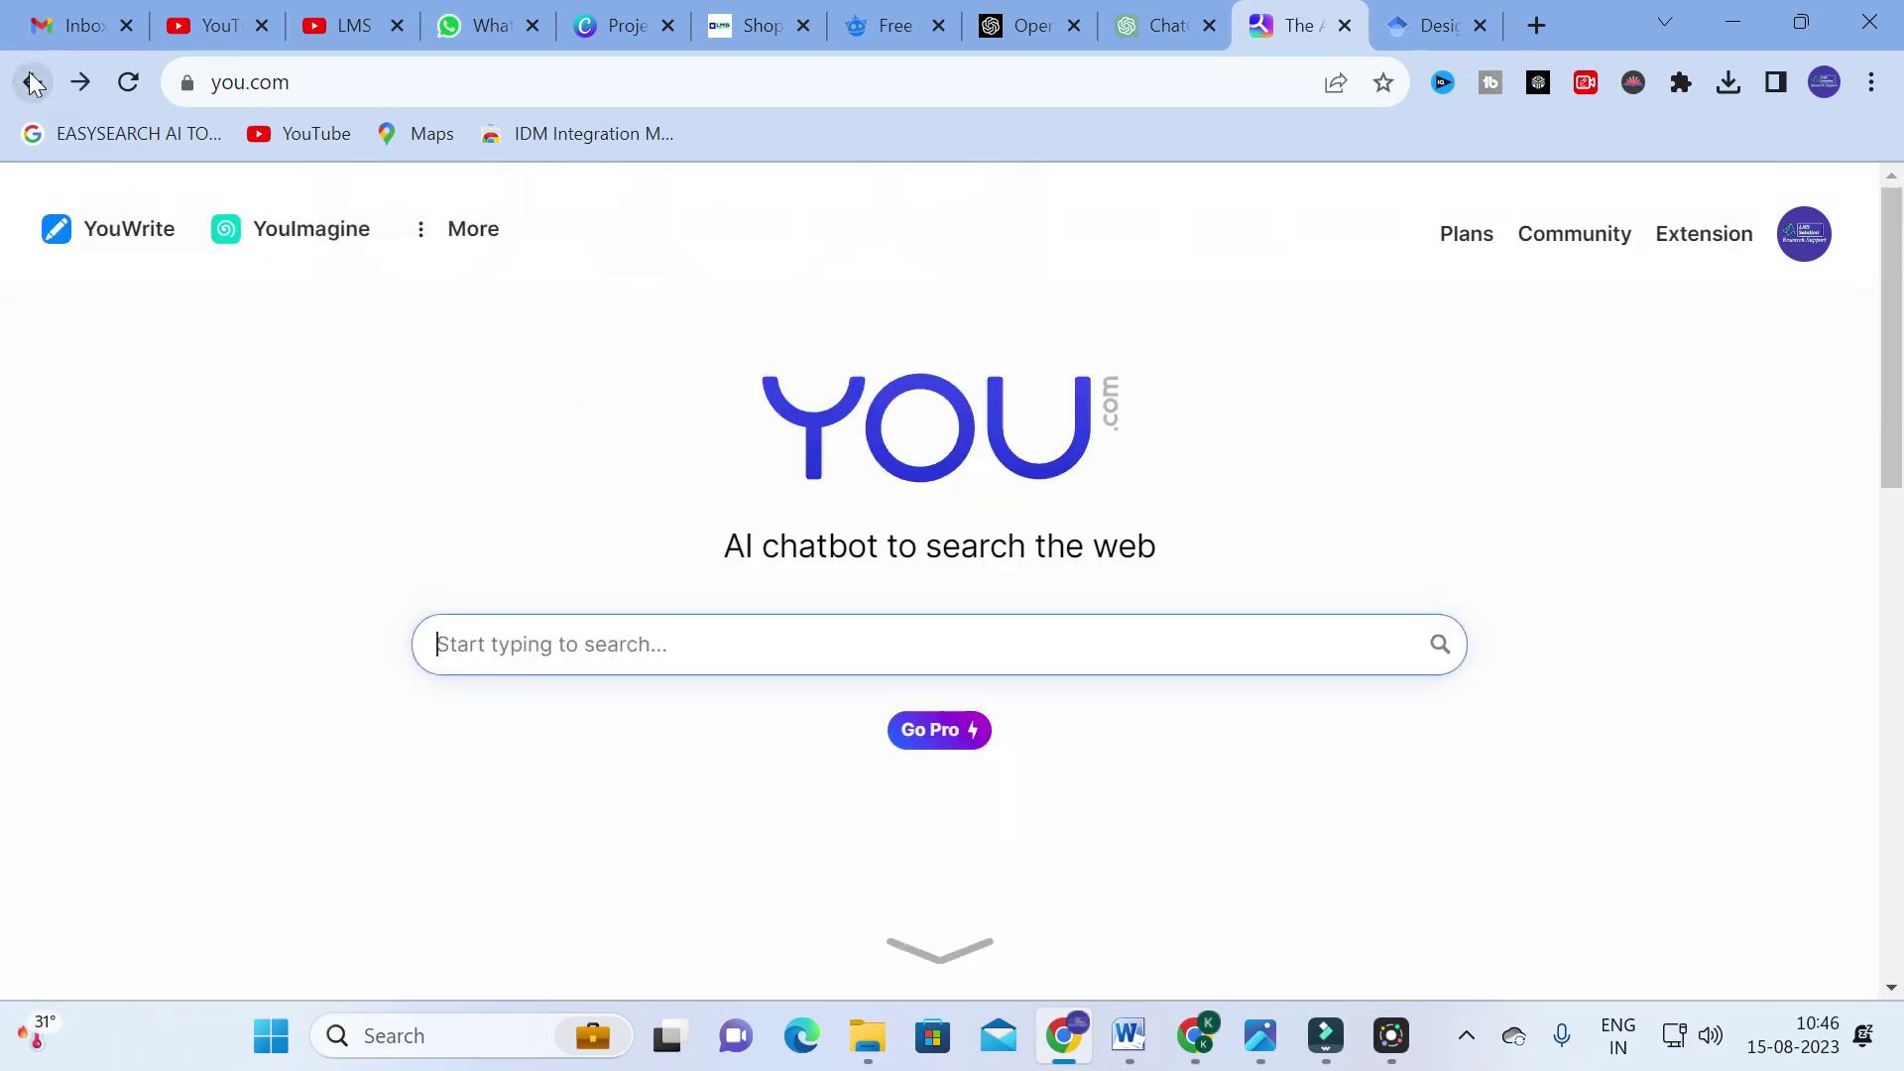
pyautogui.click(310, 243)
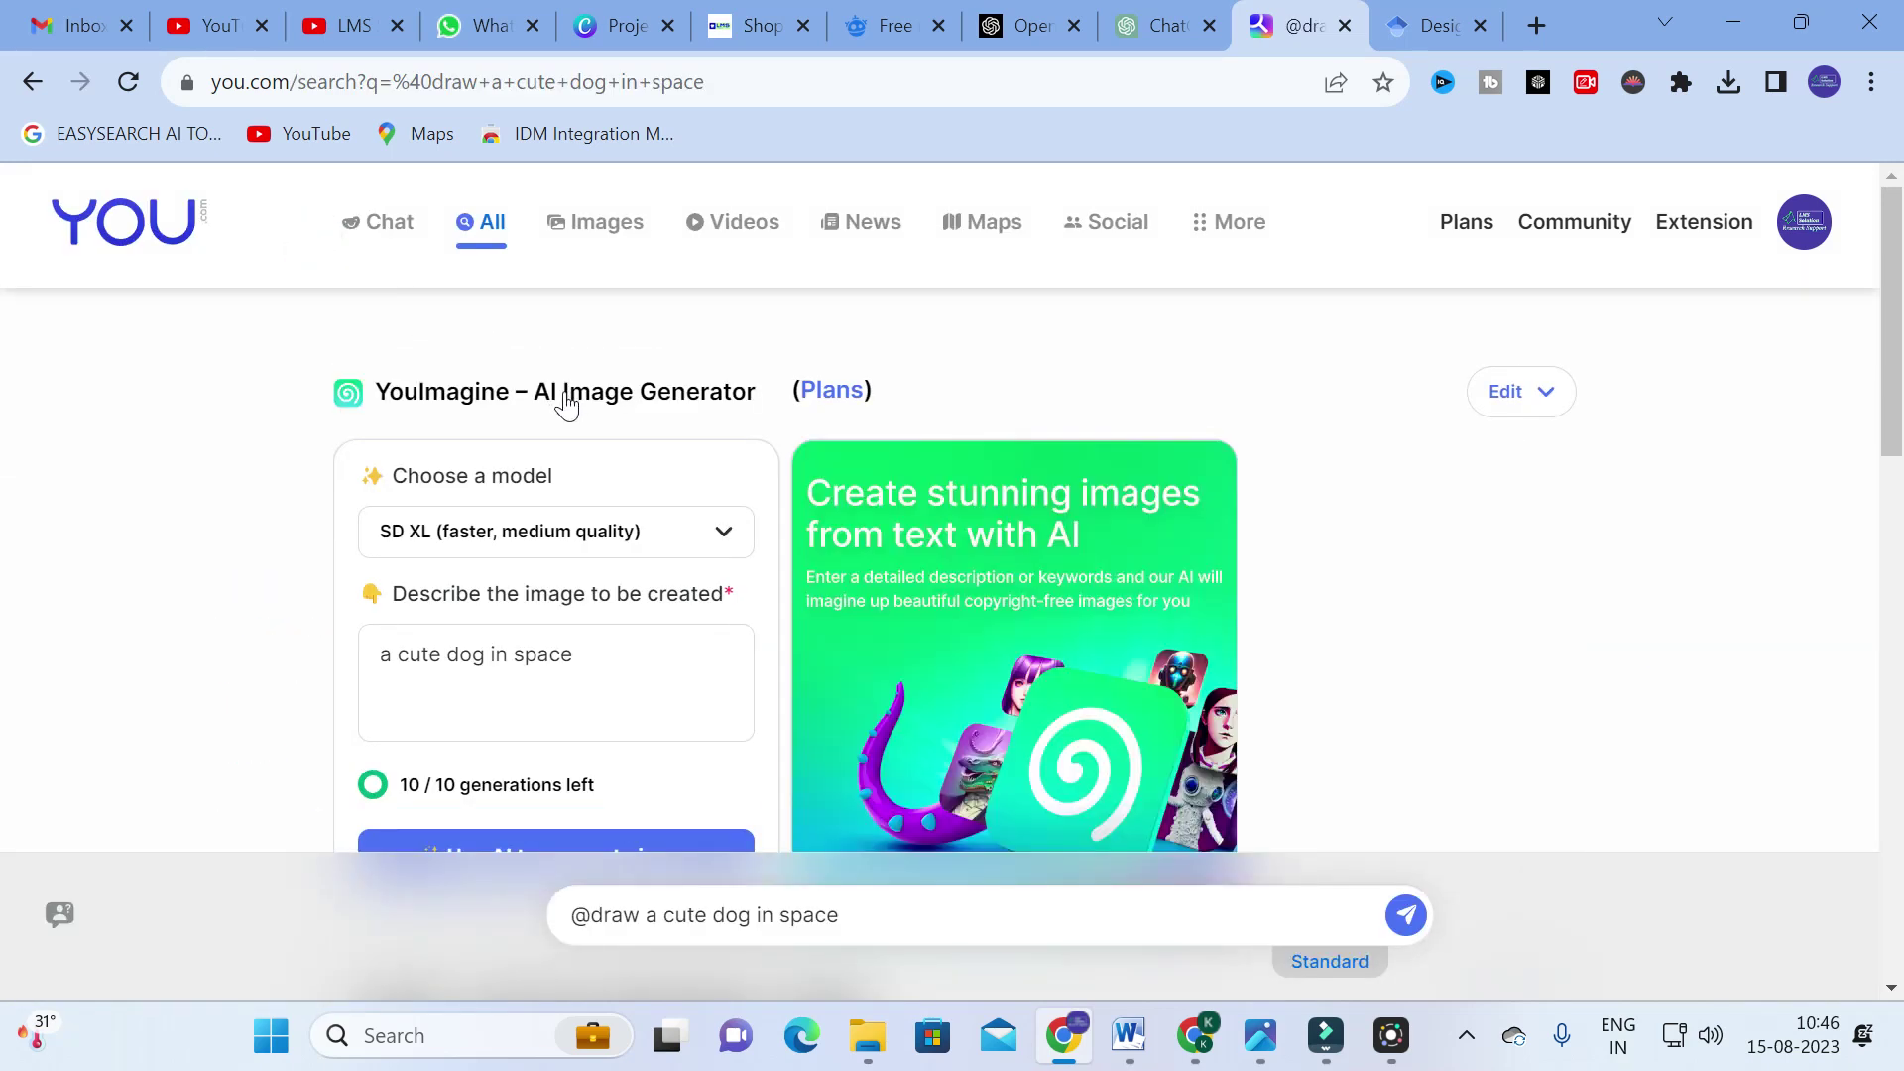
# Generate an image of "a cute dog in space" with the SD XL HD (slower, high quality) model.
pyautogui.scroll(-2, 567, 401)
pyautogui.click(698, 381)
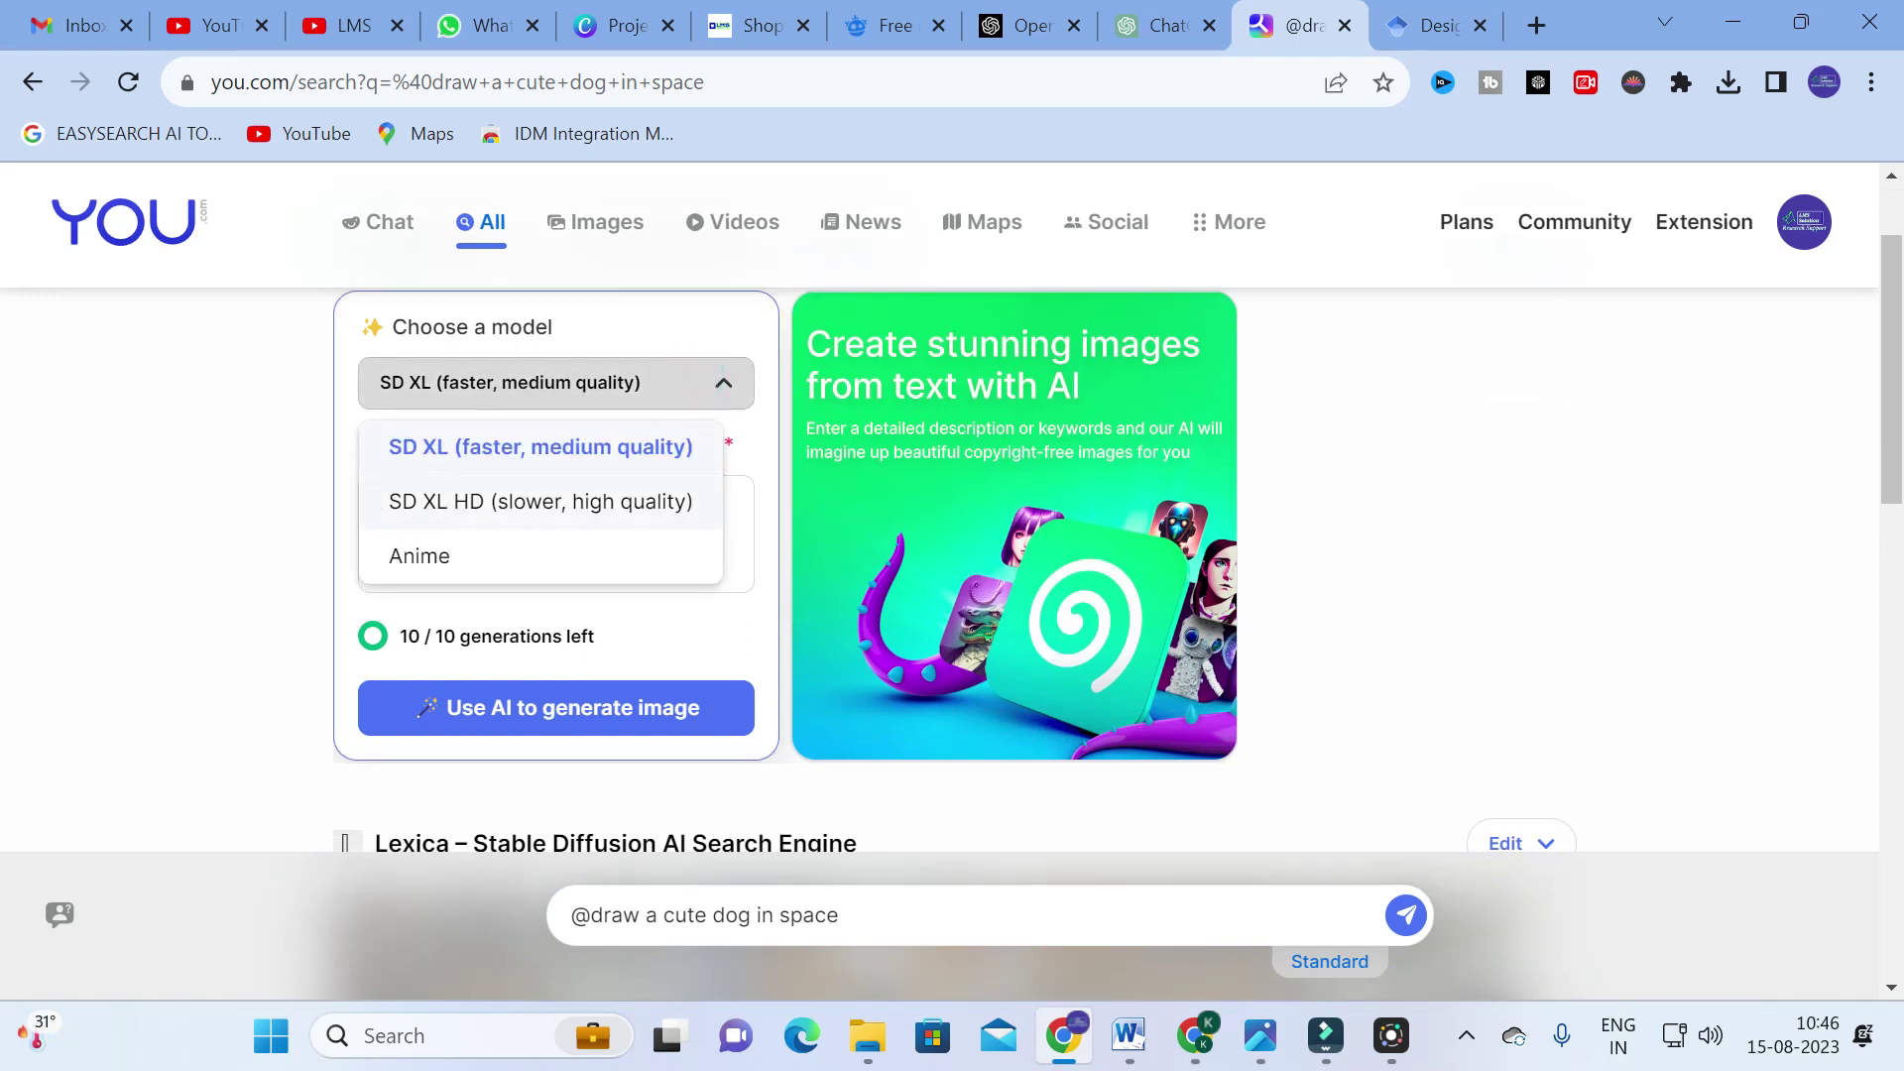
pyautogui.click(505, 501)
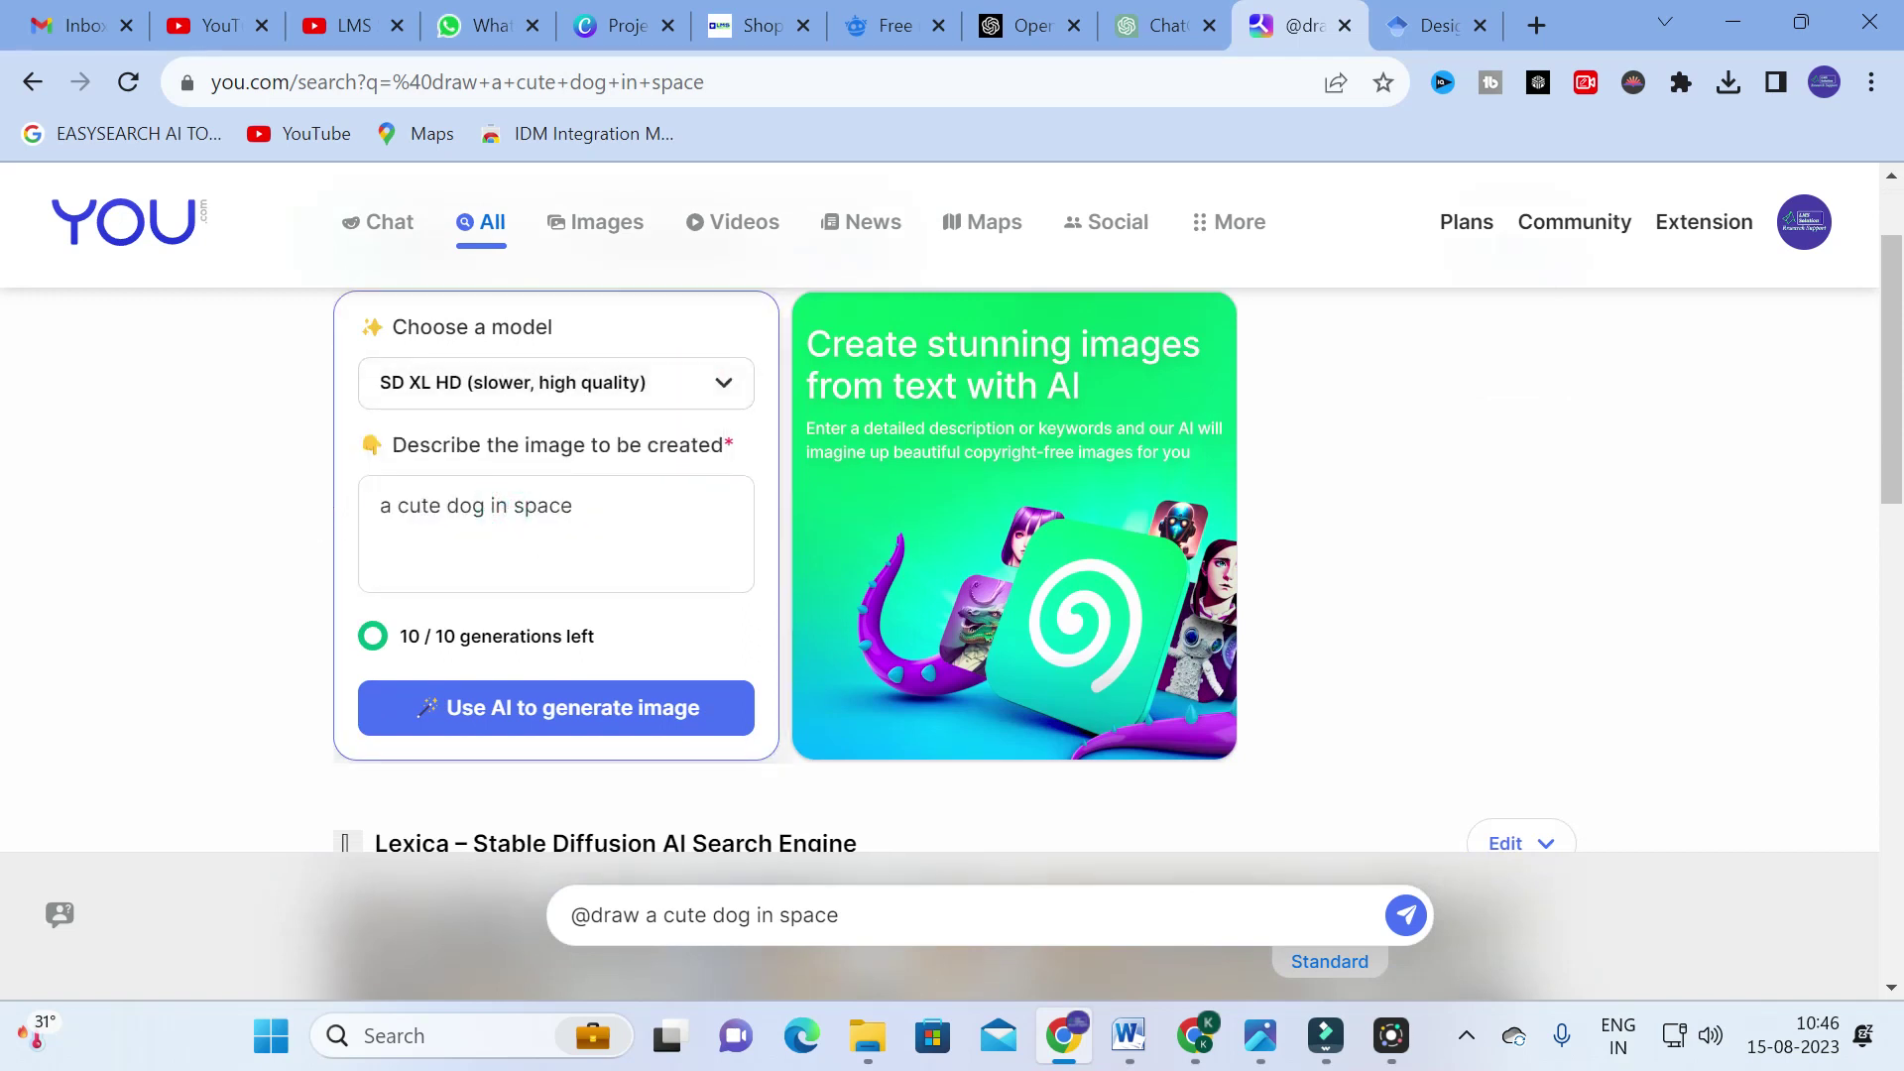
pyautogui.click(545, 707)
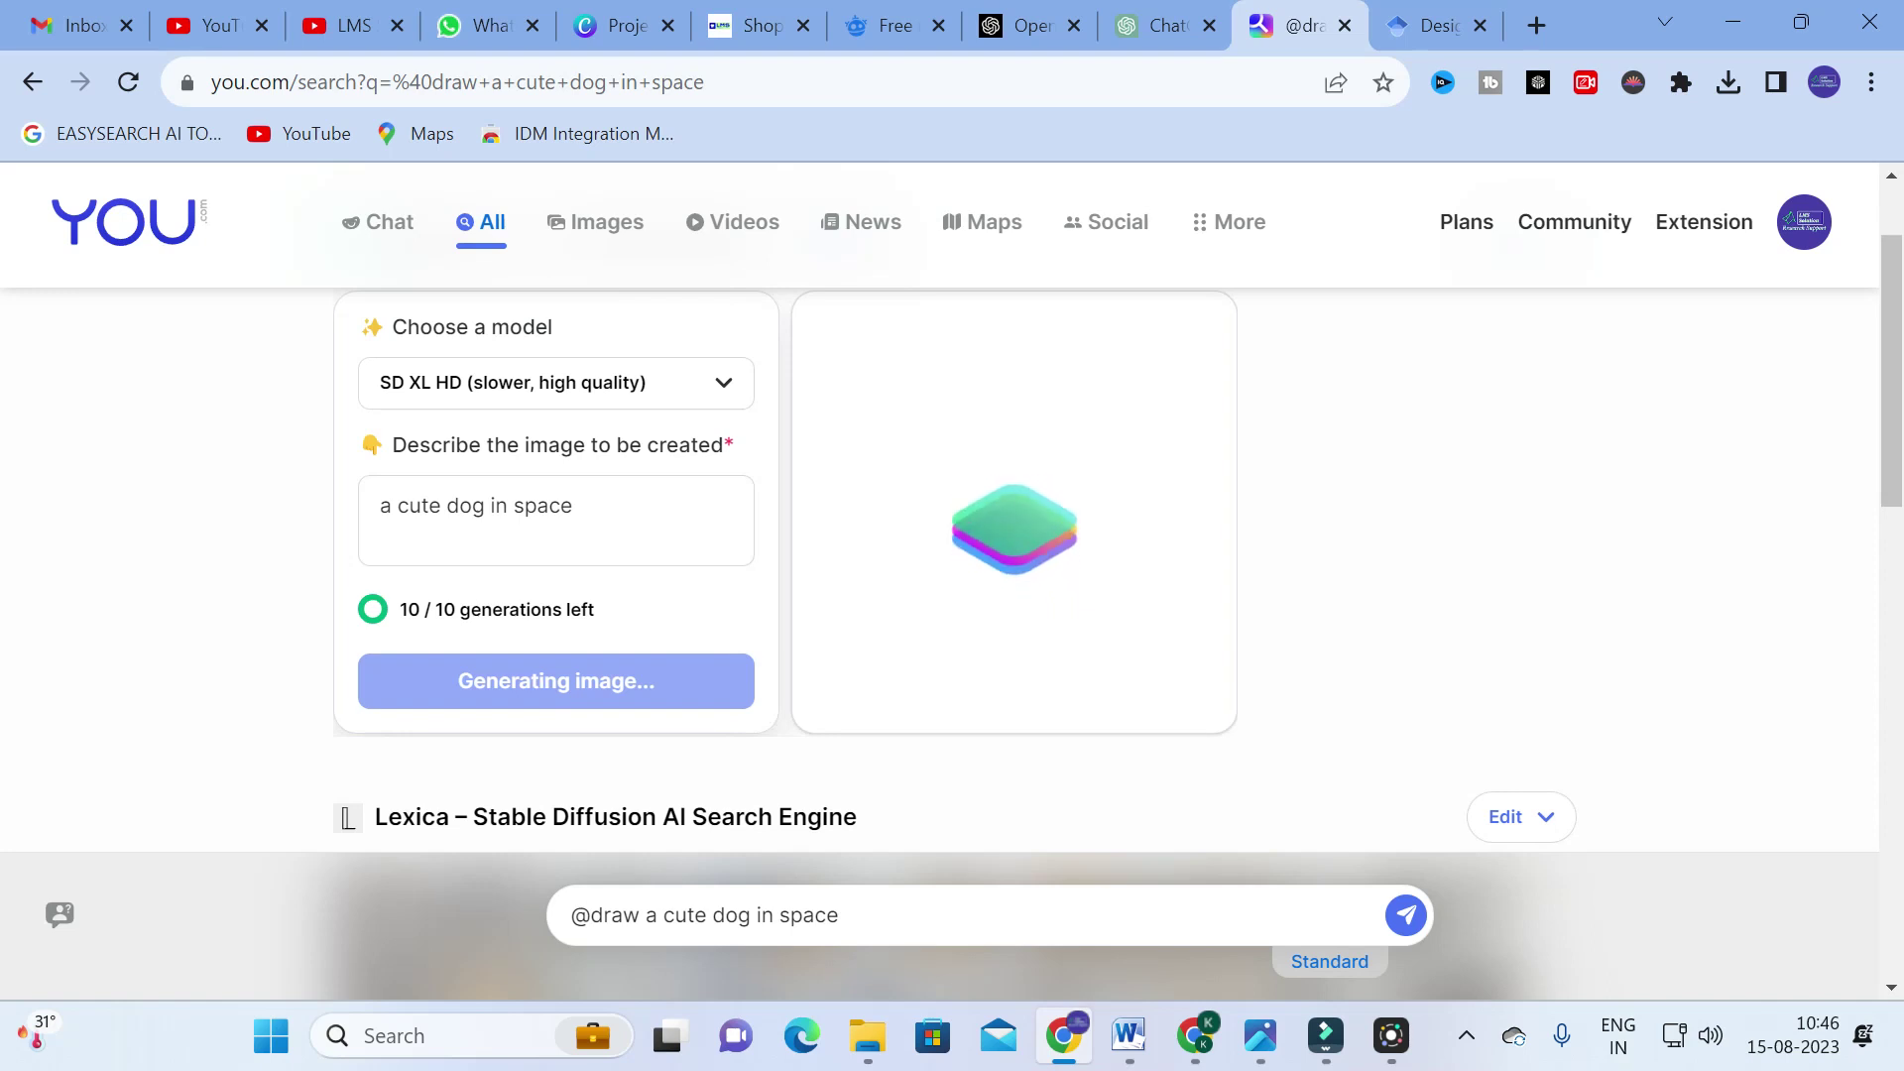
pyautogui.scroll(2, 580, 506)
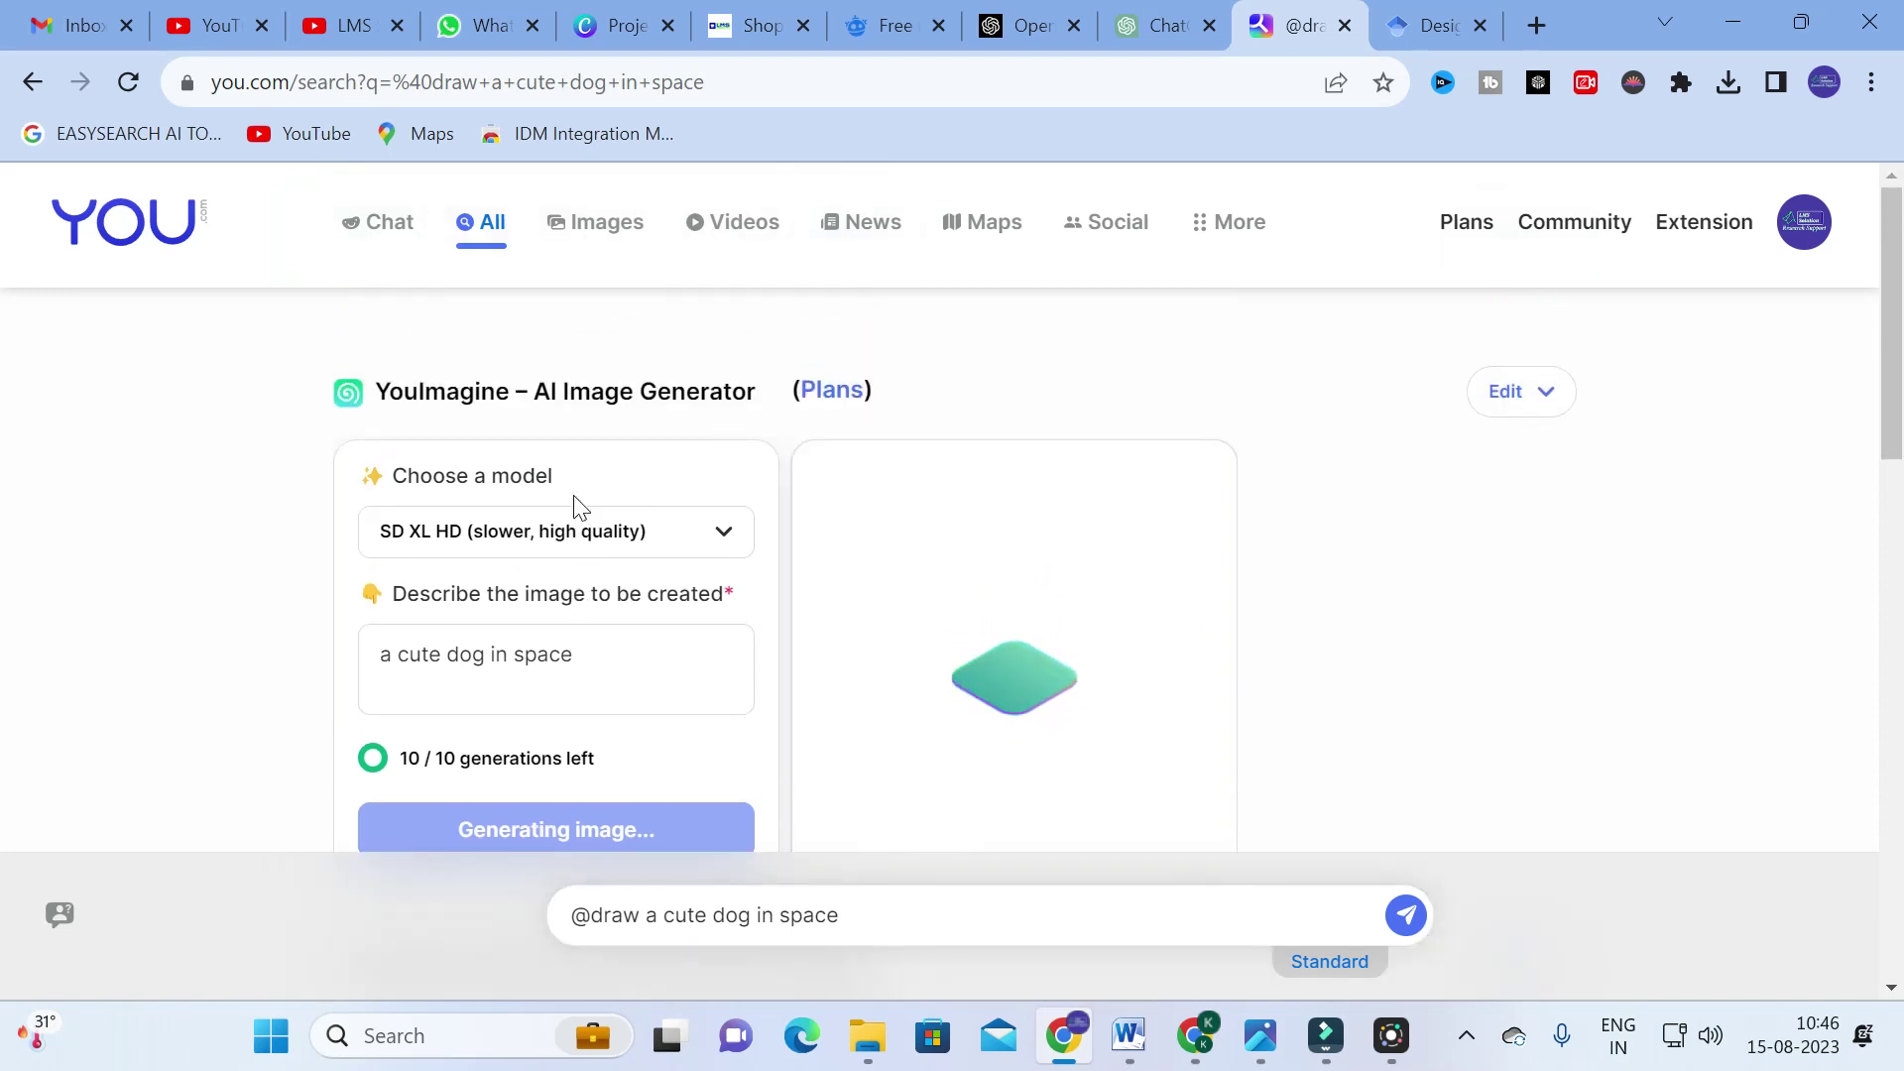